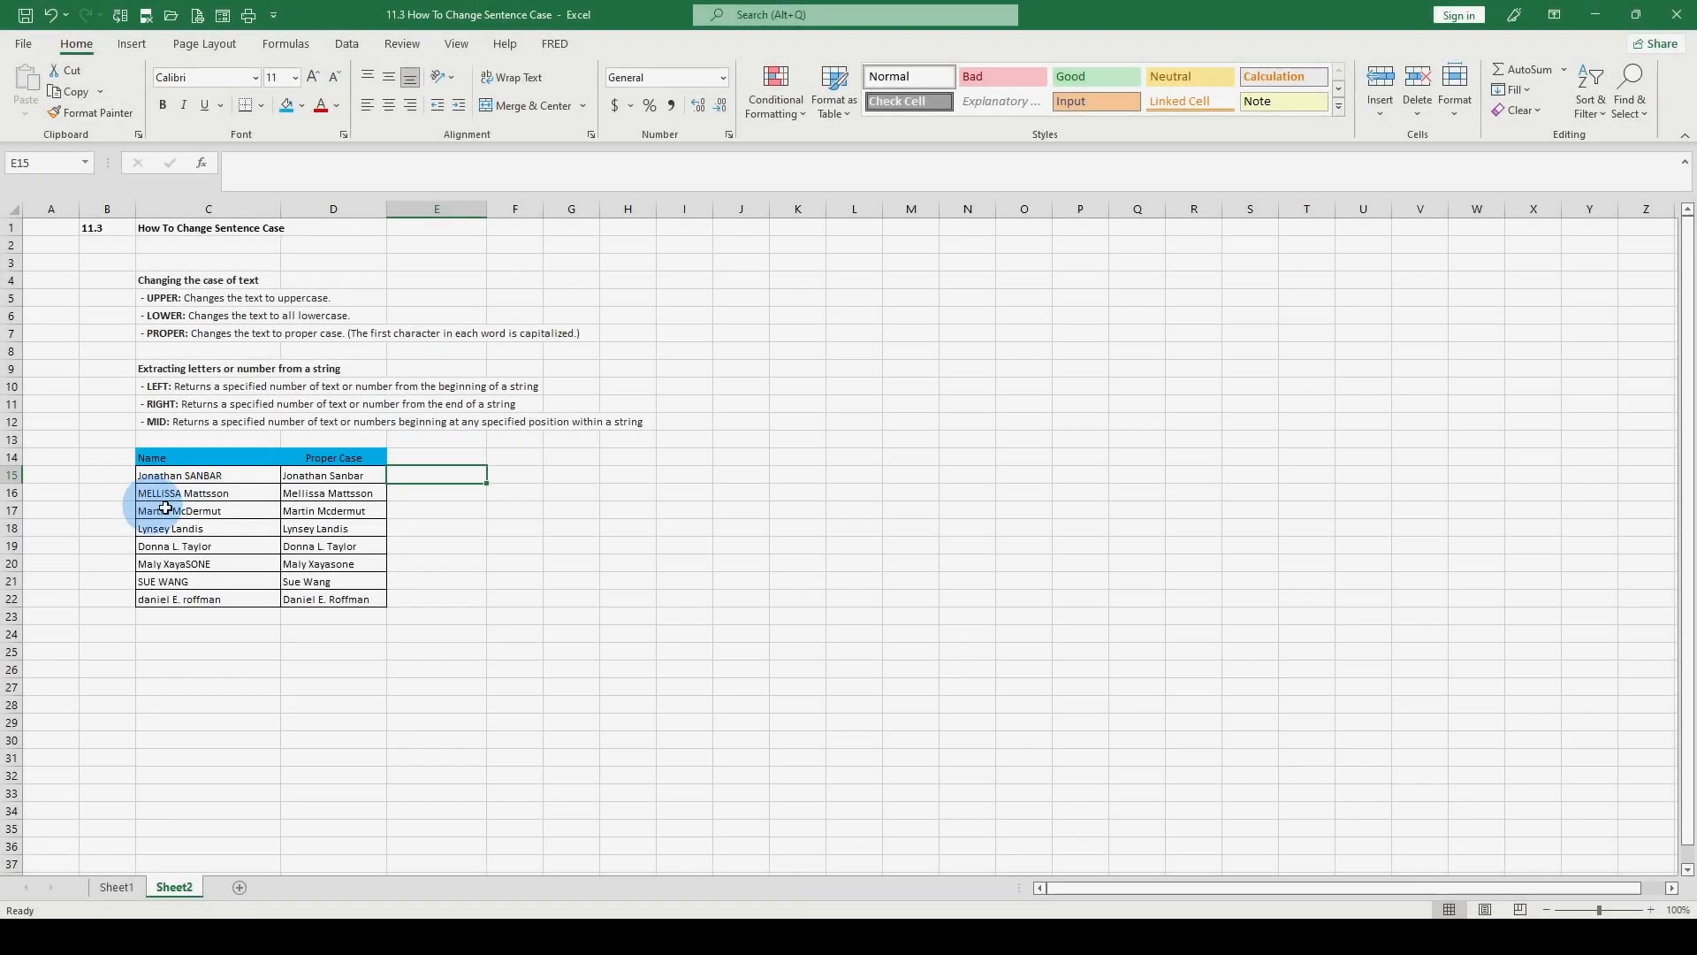
Step: Examine the mixed-case names, the available text functions, and the sheet's notes on the case-changing and extraction functions
{"action": "left_click", "coordinate": [190, 476]}
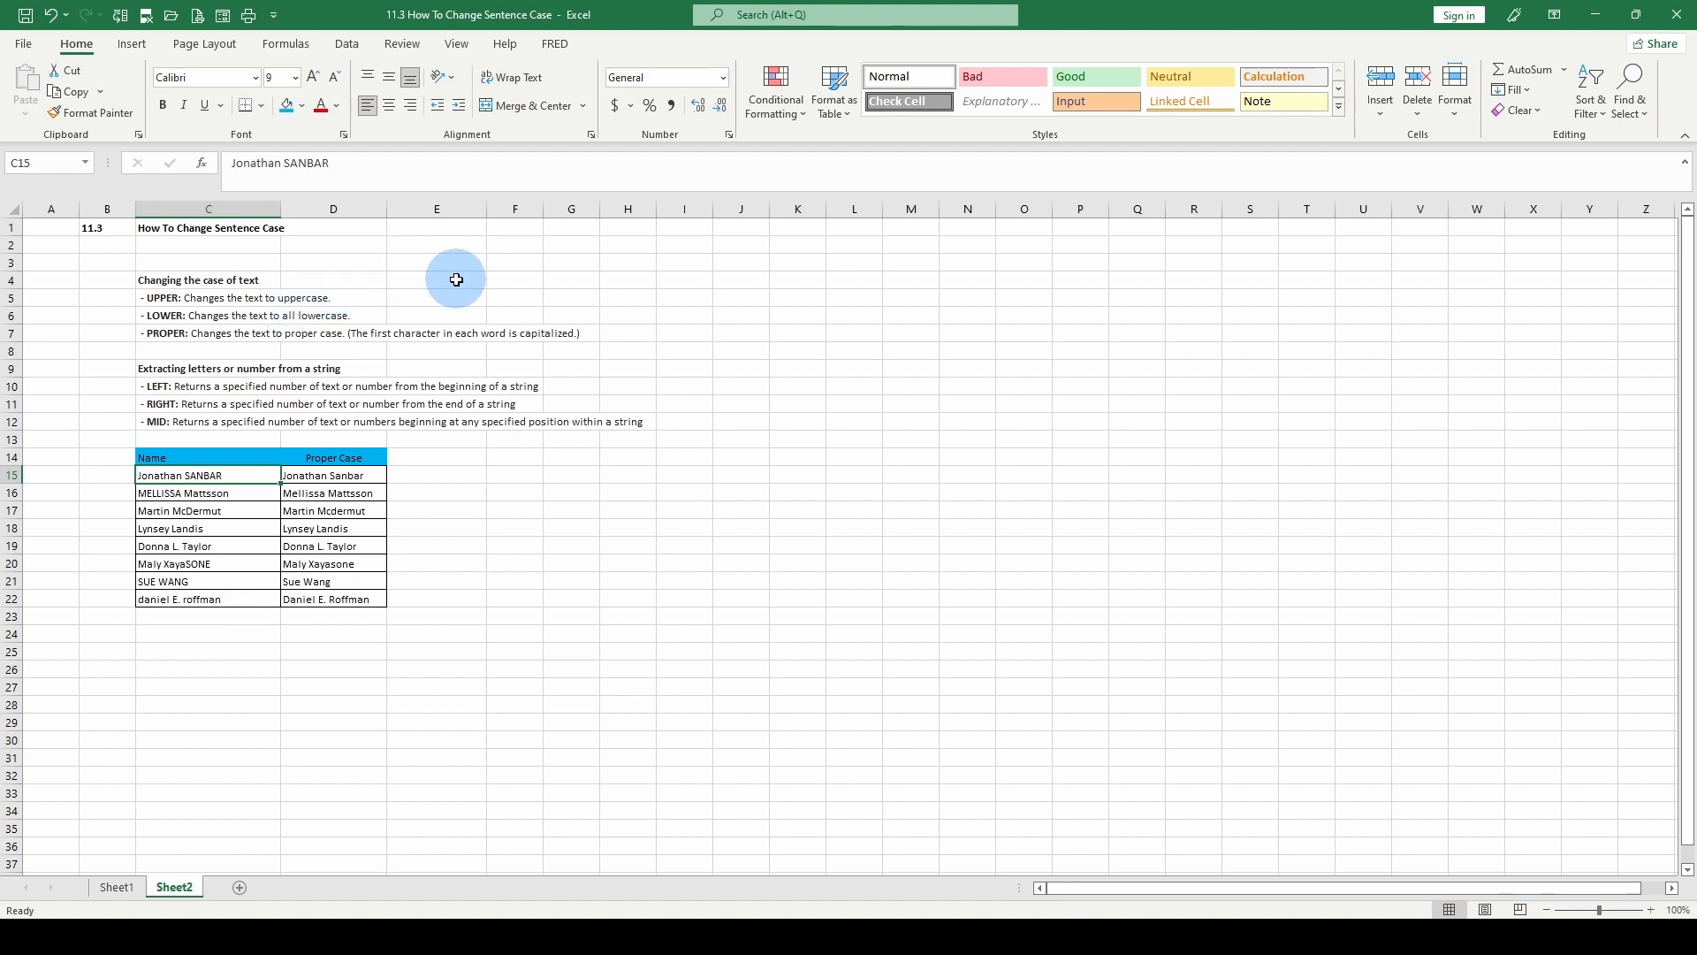
{"action": "left_click", "coordinate": [293, 51]}
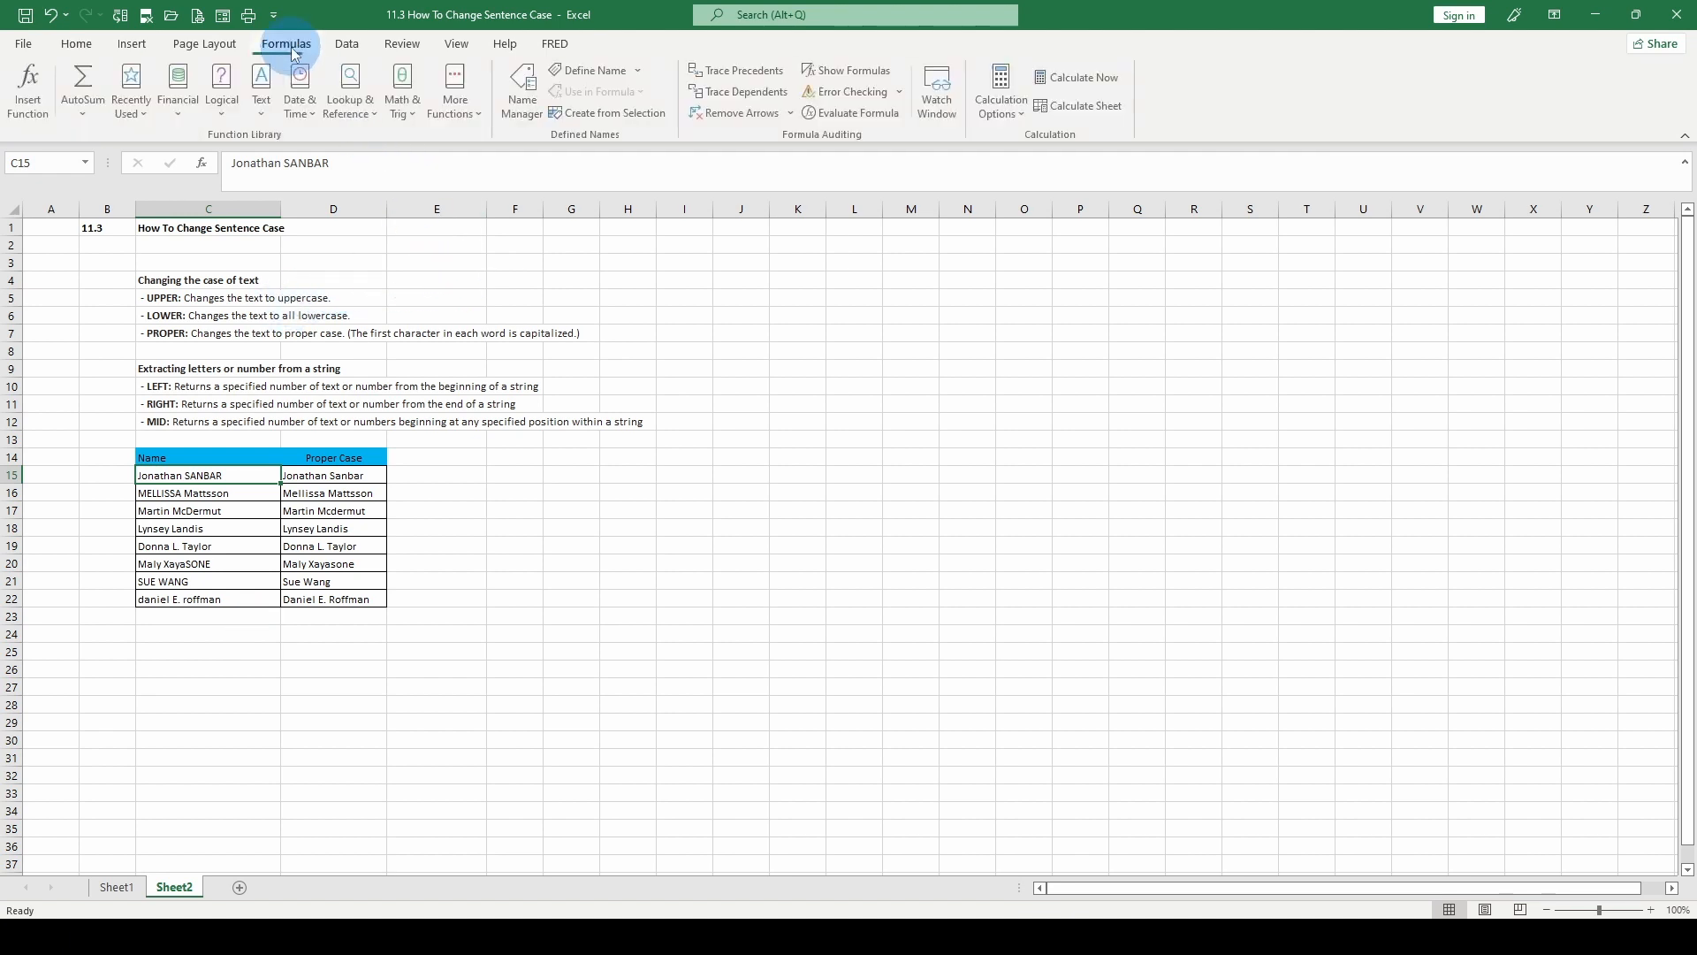
{"action": "left_click", "coordinate": [263, 115]}
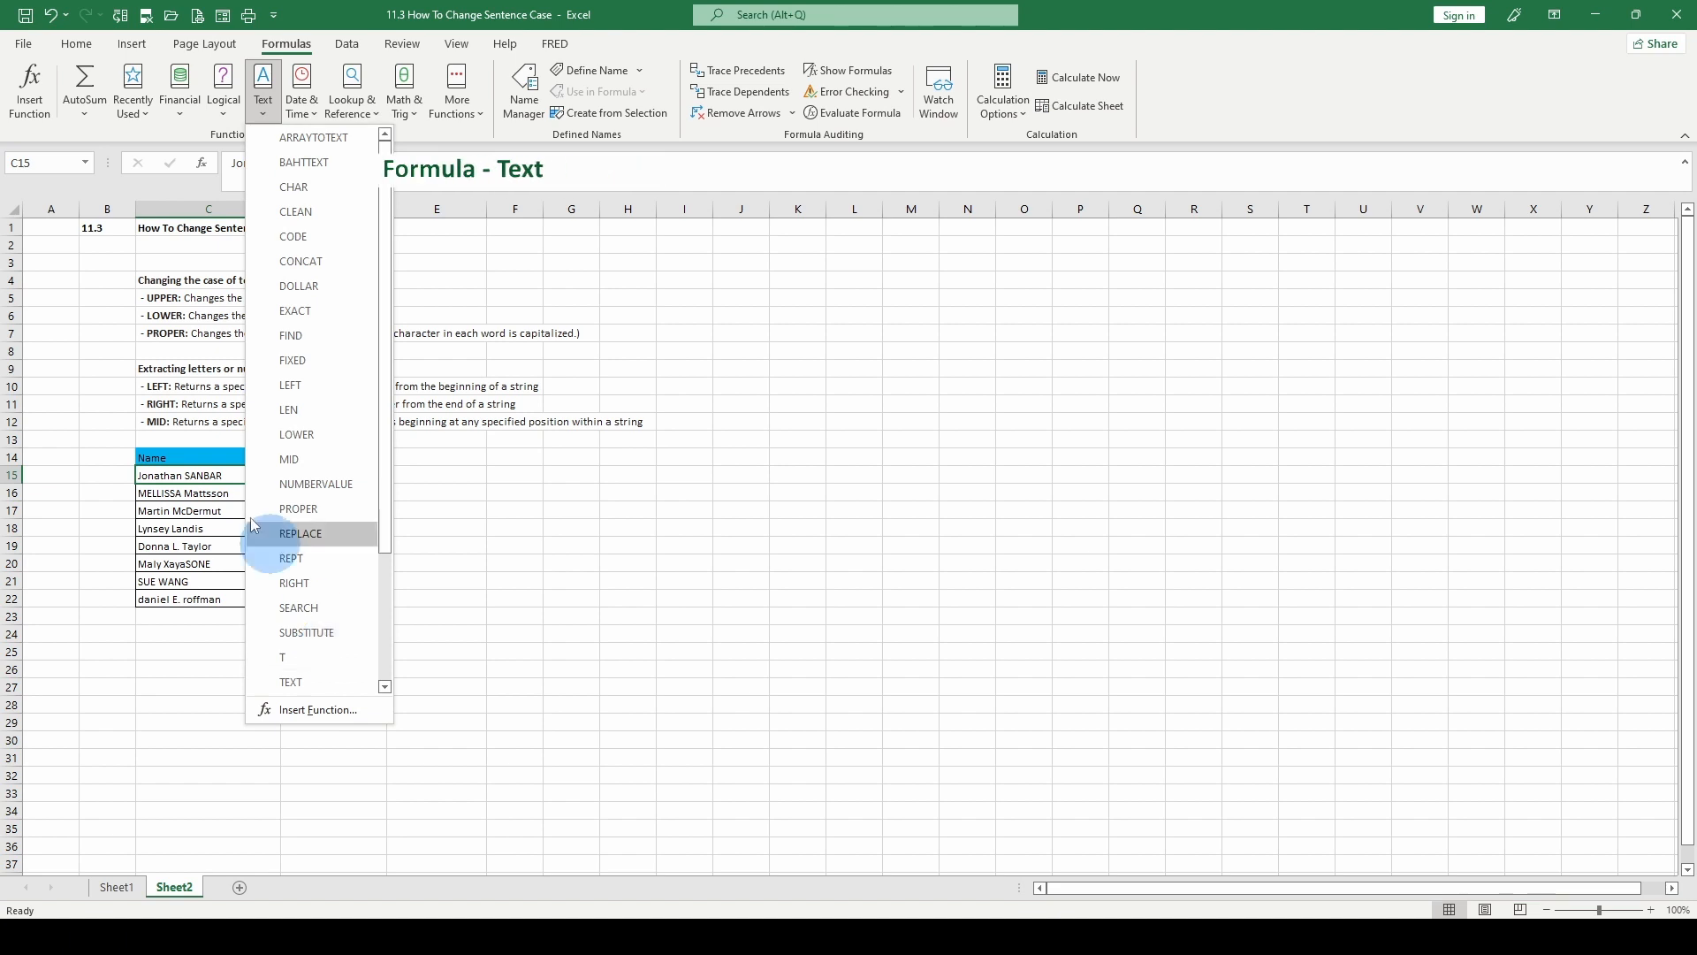
{"action": "left_click", "coordinate": [161, 298]}
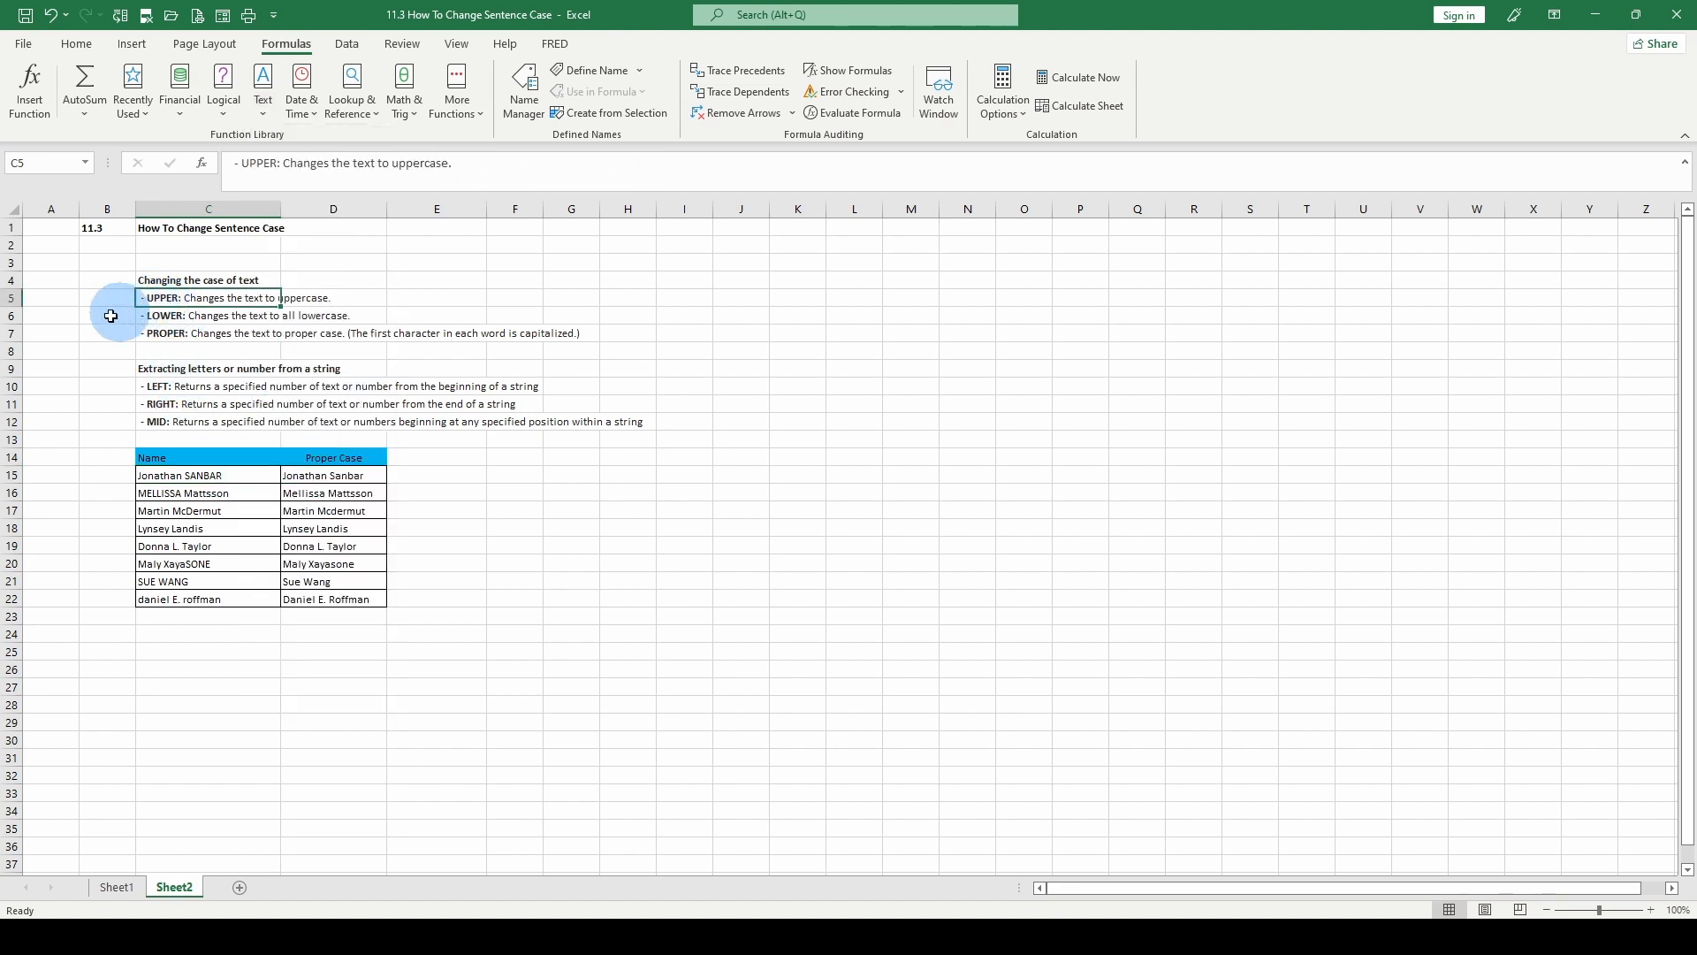
{"action": "left_click", "coordinate": [156, 315]}
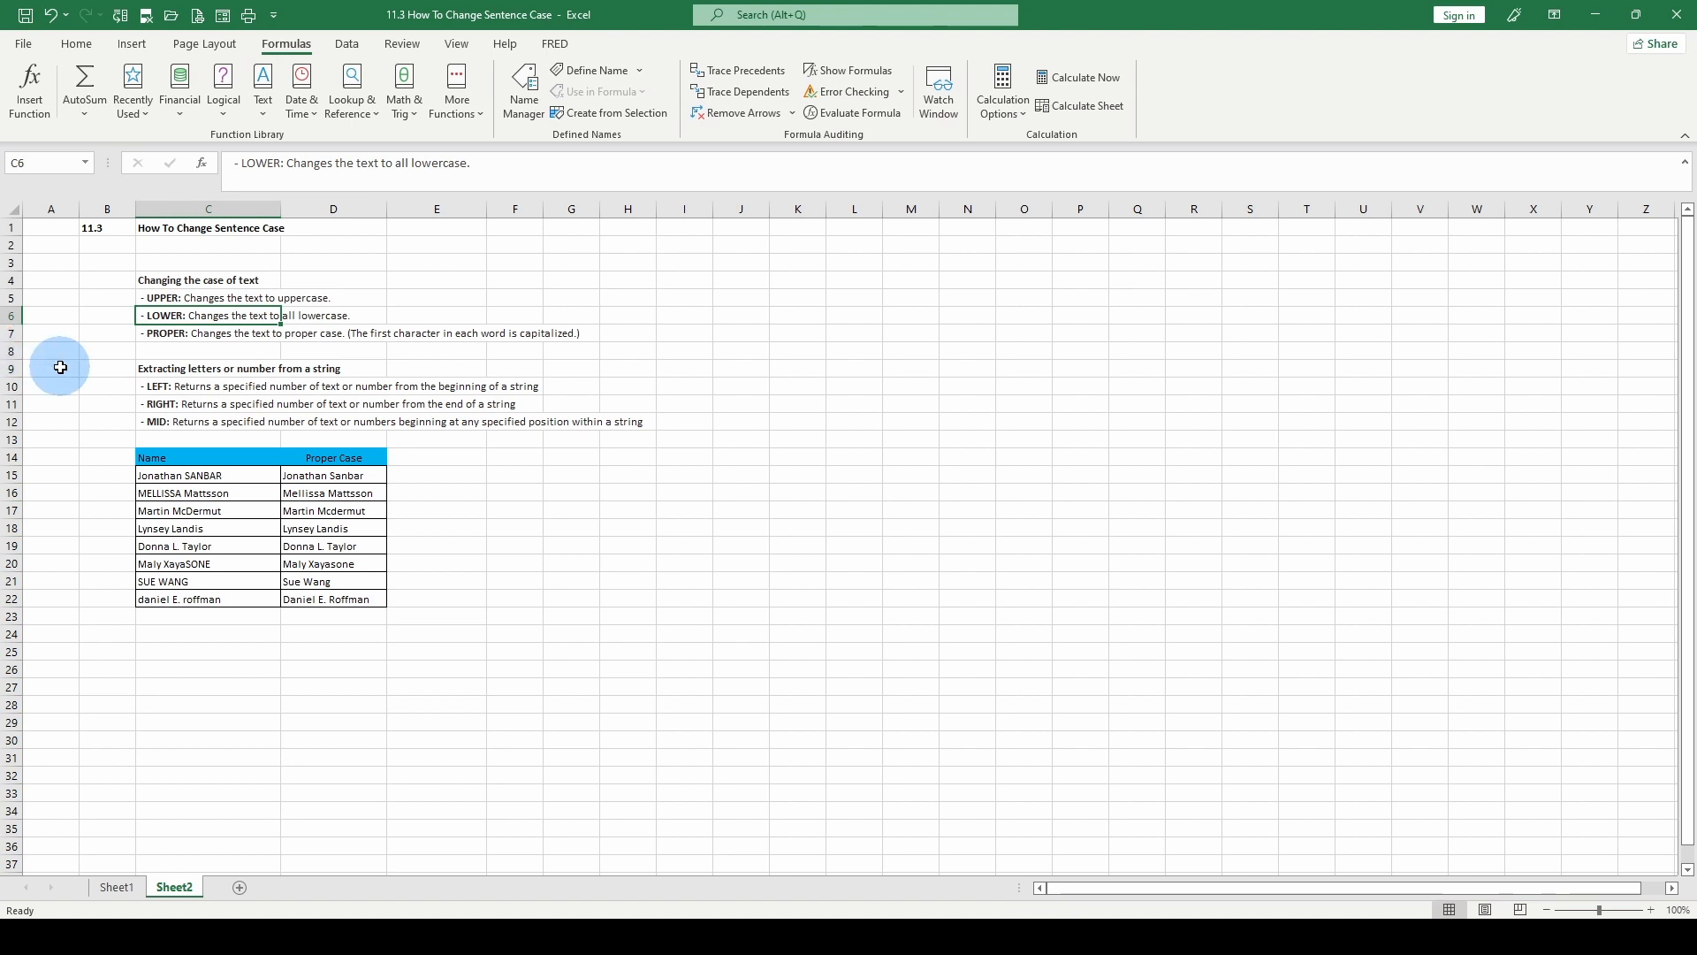
{"action": "left_click", "coordinate": [155, 333]}
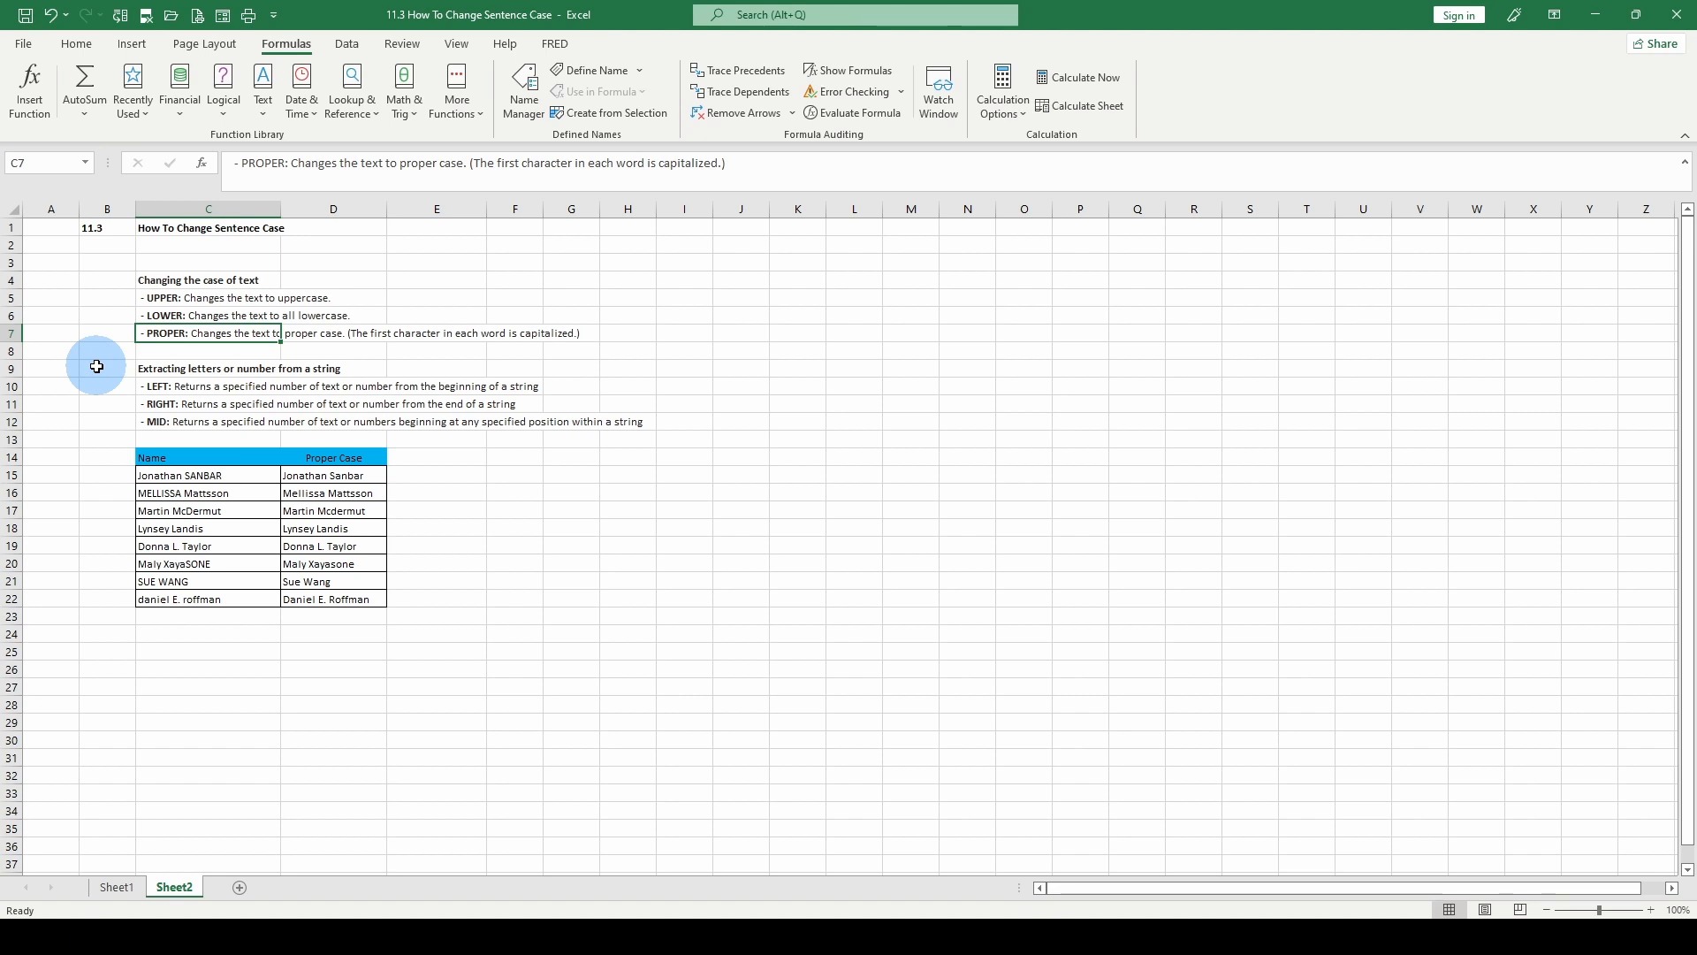
{"action": "left_click", "coordinate": [177, 475]}
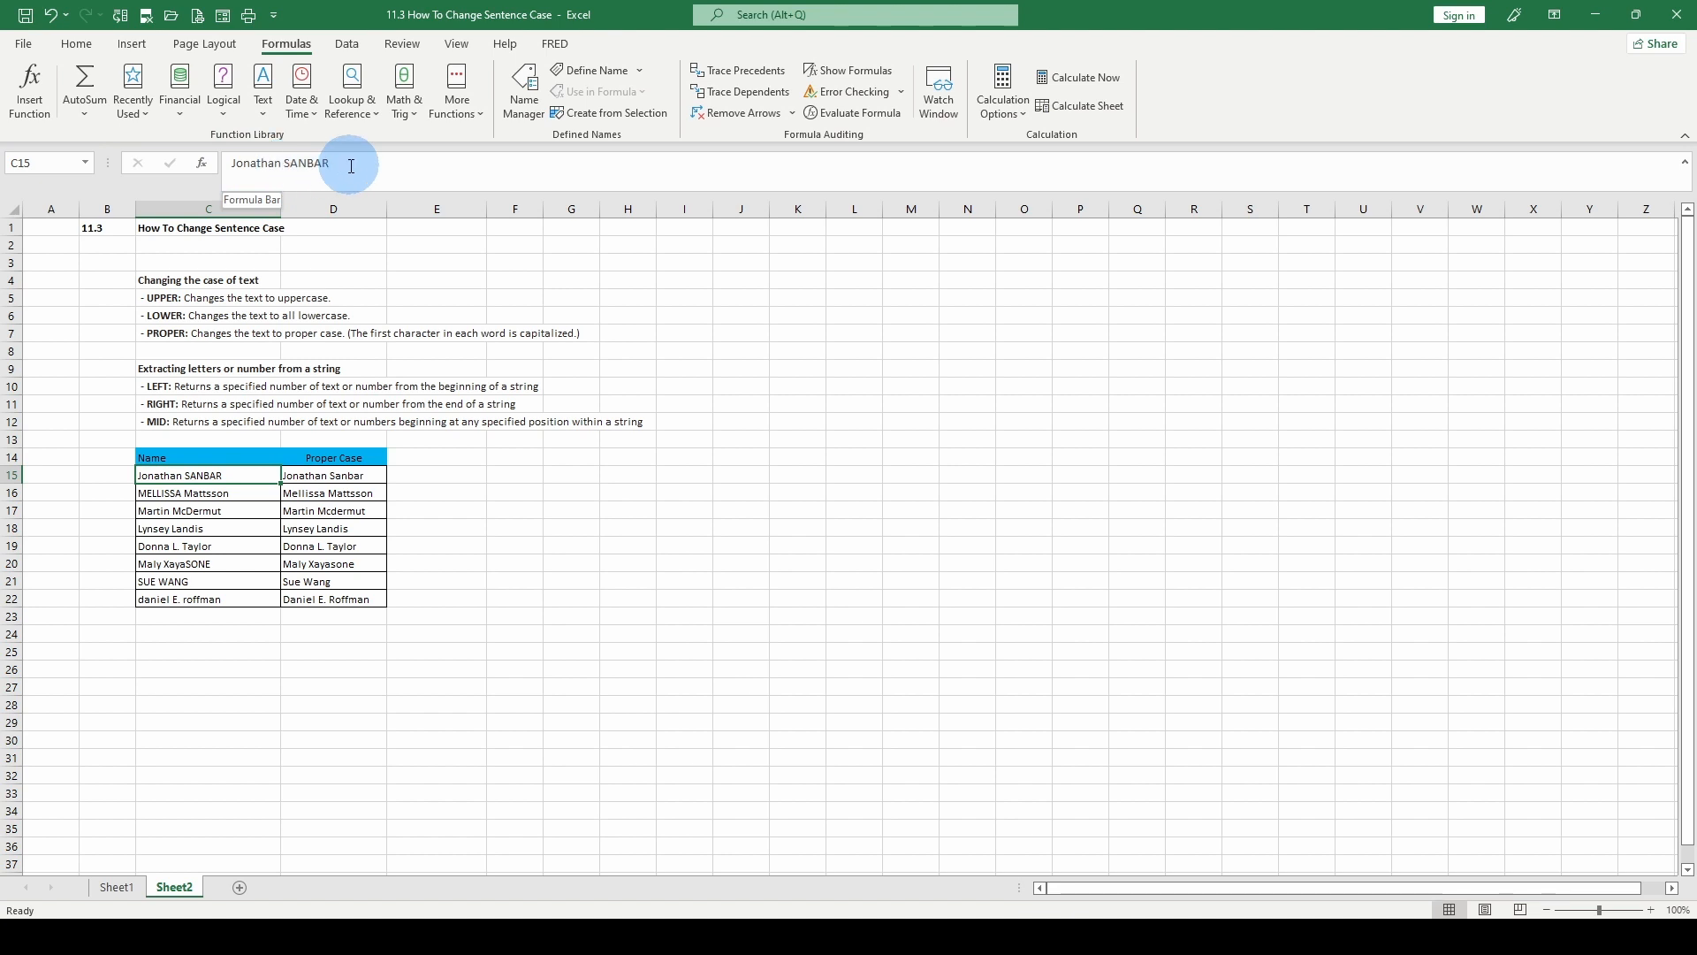
{"action": "left_click", "coordinate": [181, 493]}
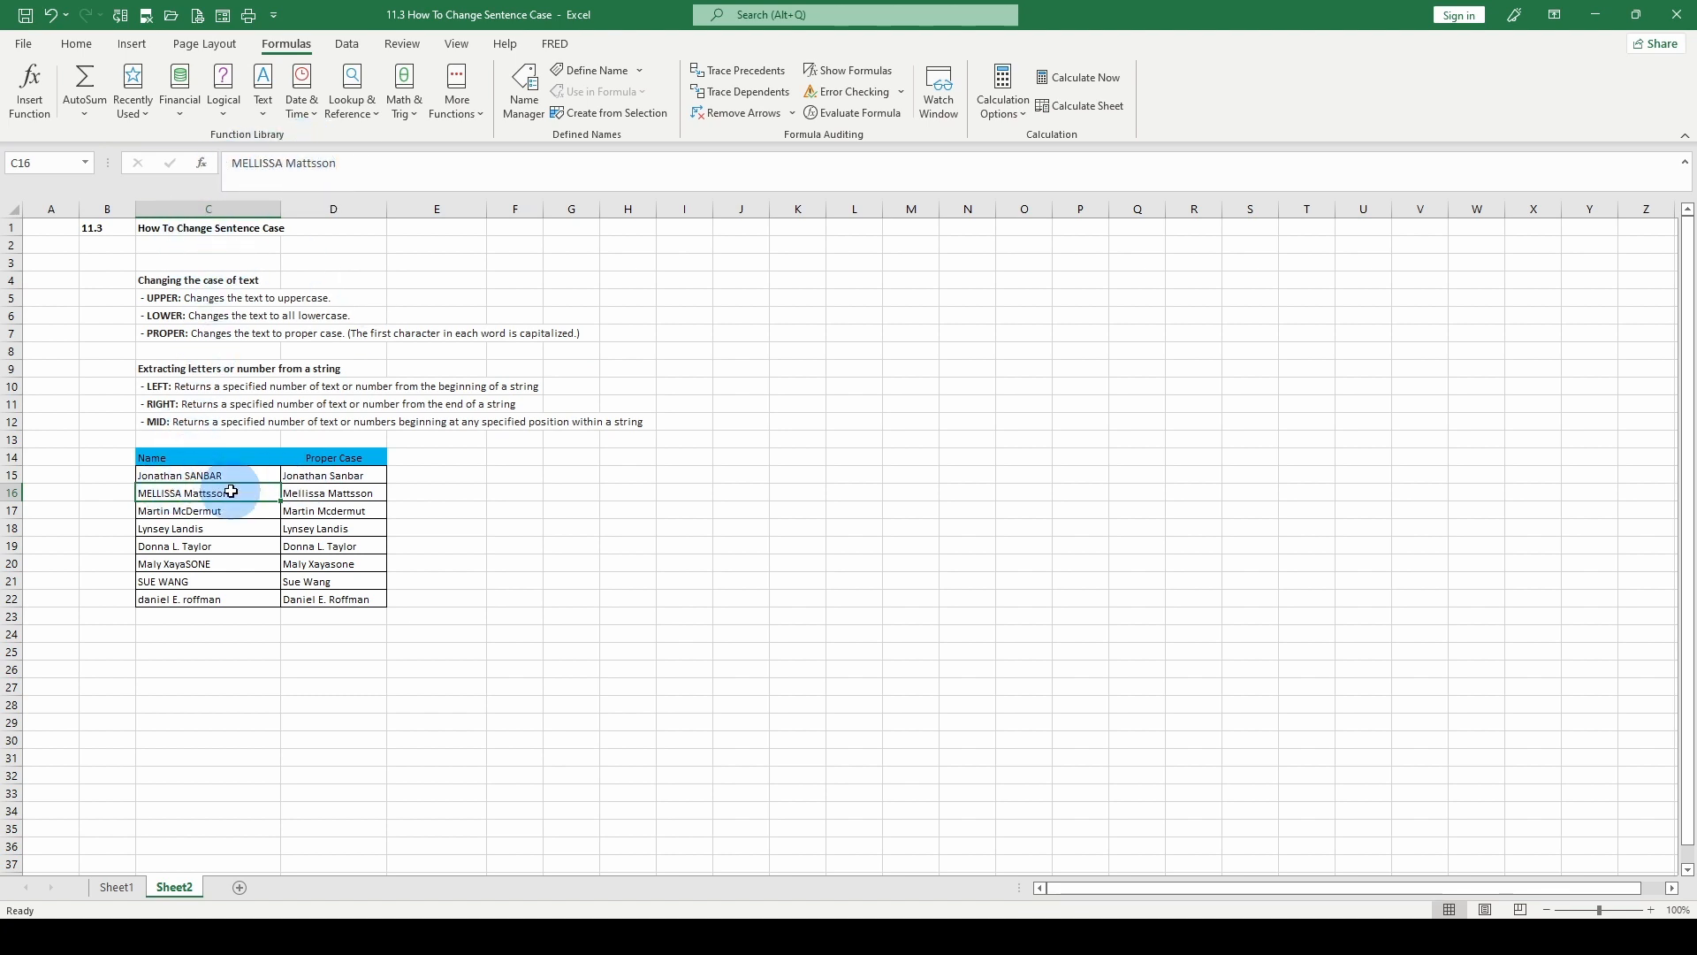
{"action": "left_click", "coordinate": [163, 403]}
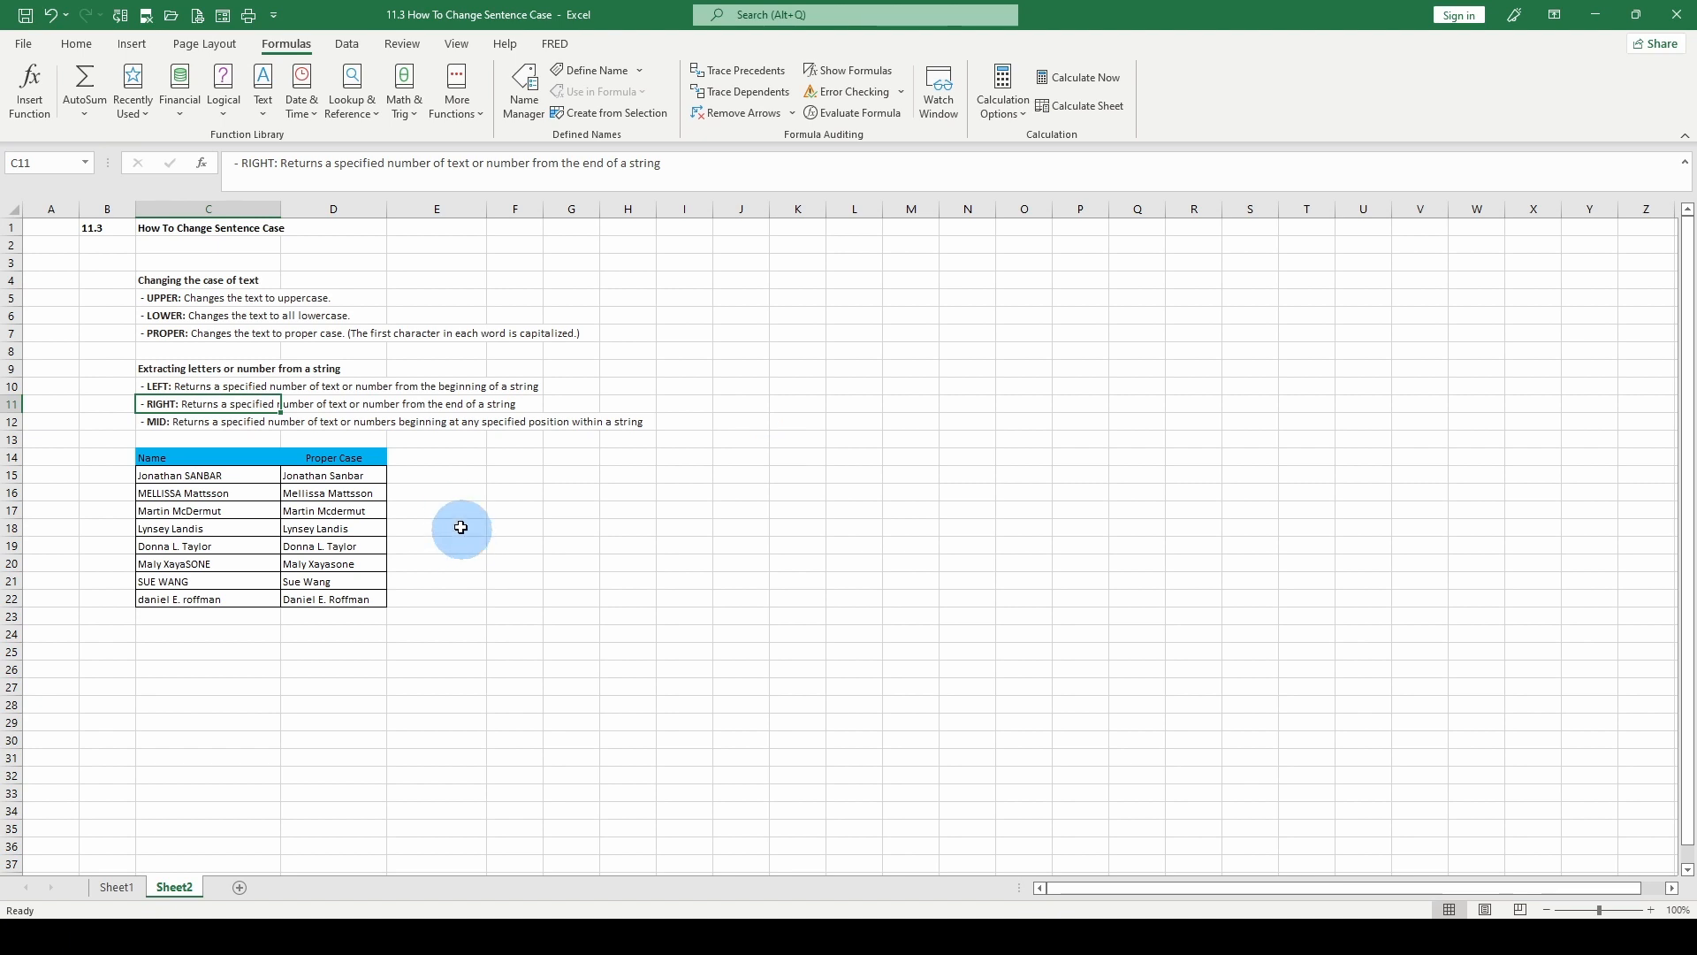
Step: Add the header Upper in E14 and format E14:J14 with the blue header fill and centered alignment
{"action": "left_click", "coordinate": [431, 456]}
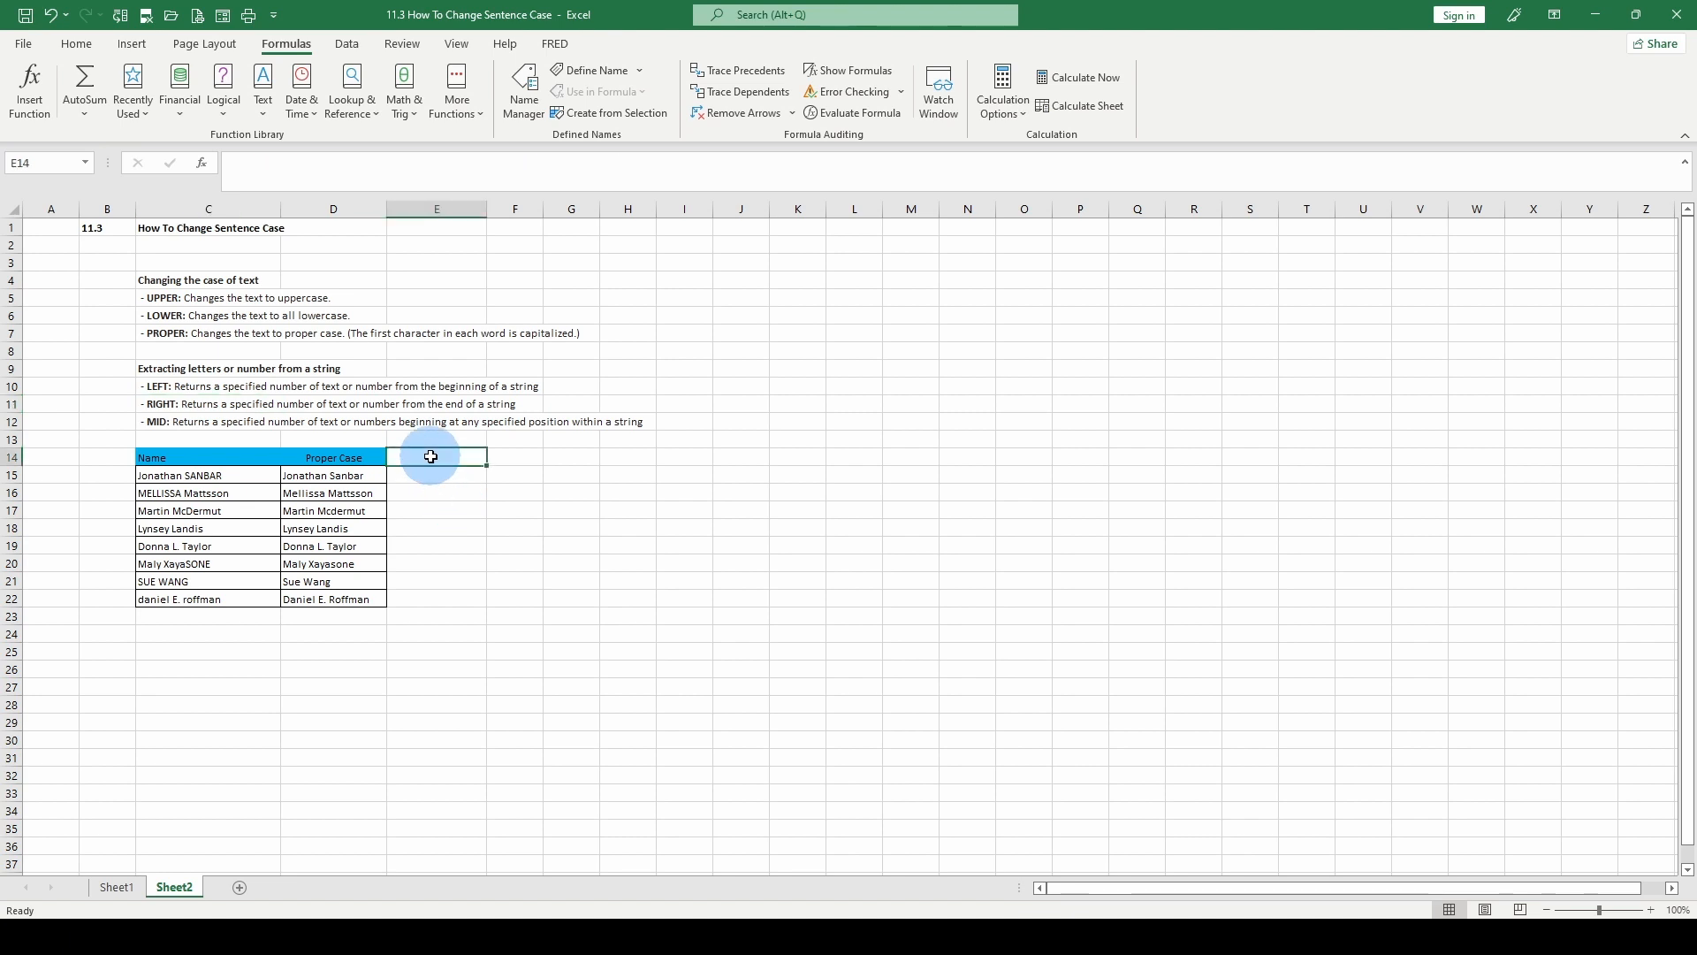
{"action": "type", "text": "U"}
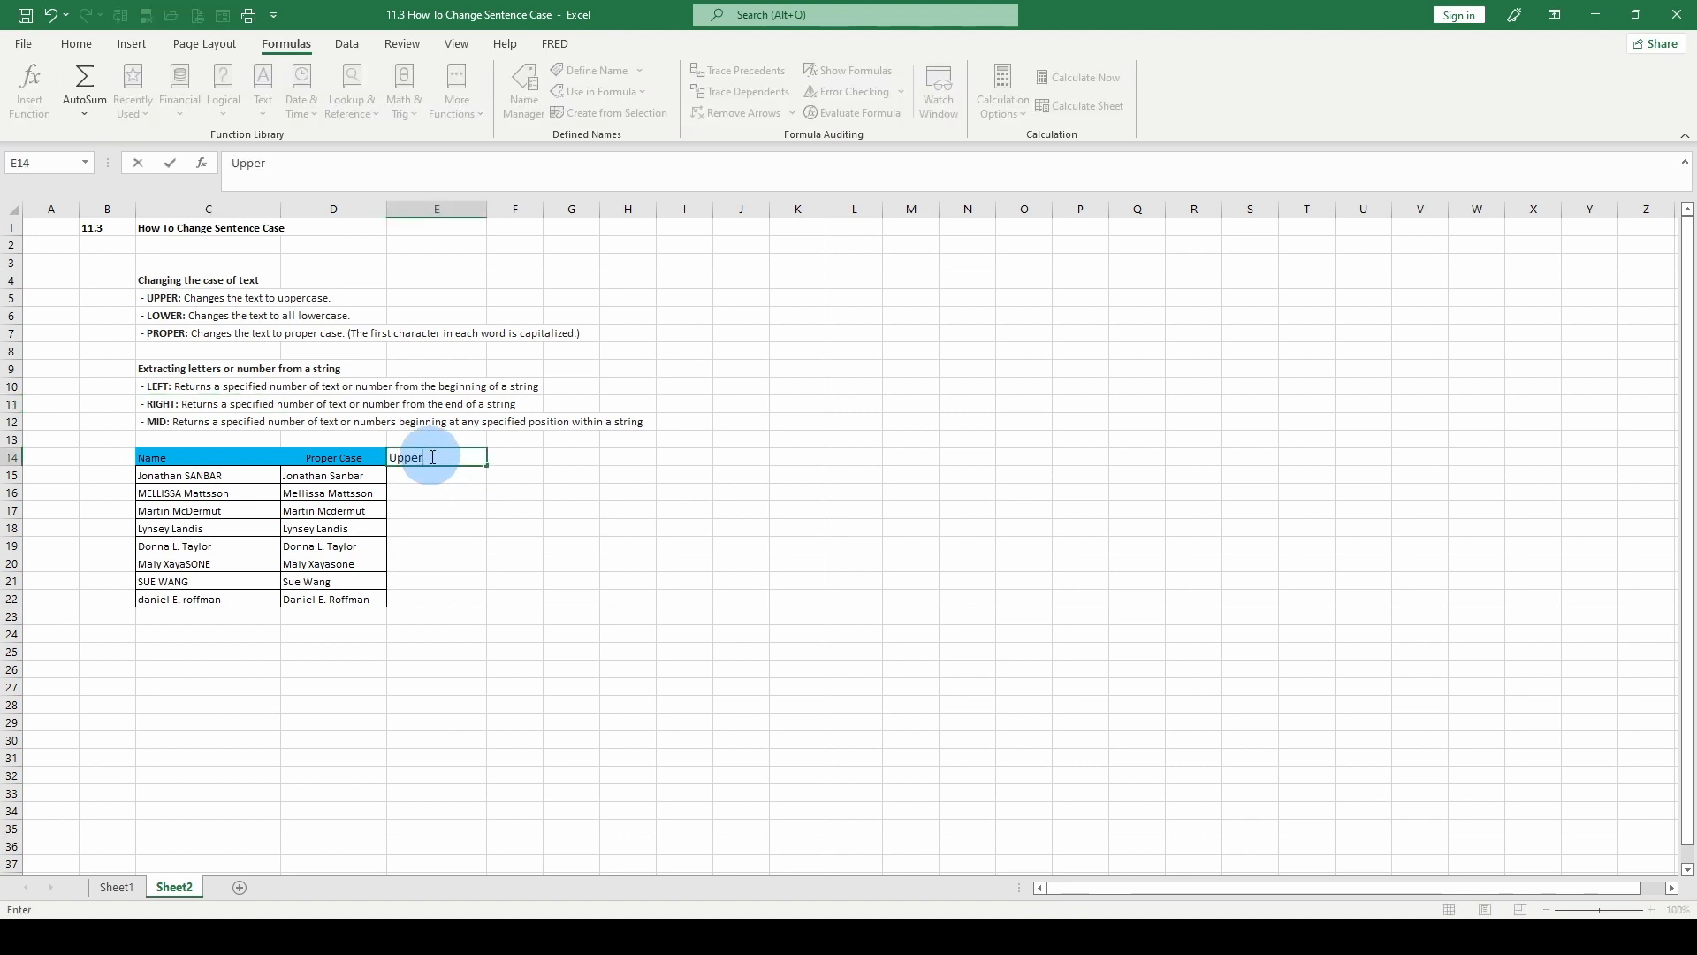
{"action": "type", "text": "pper"}
{"action": "left_click_drag", "start_coordinate": [433, 457], "coordinate": [719, 459]}
{"action": "scroll", "coordinate": [214, 95], "scroll_direction": "up", "scroll_amount": 3}
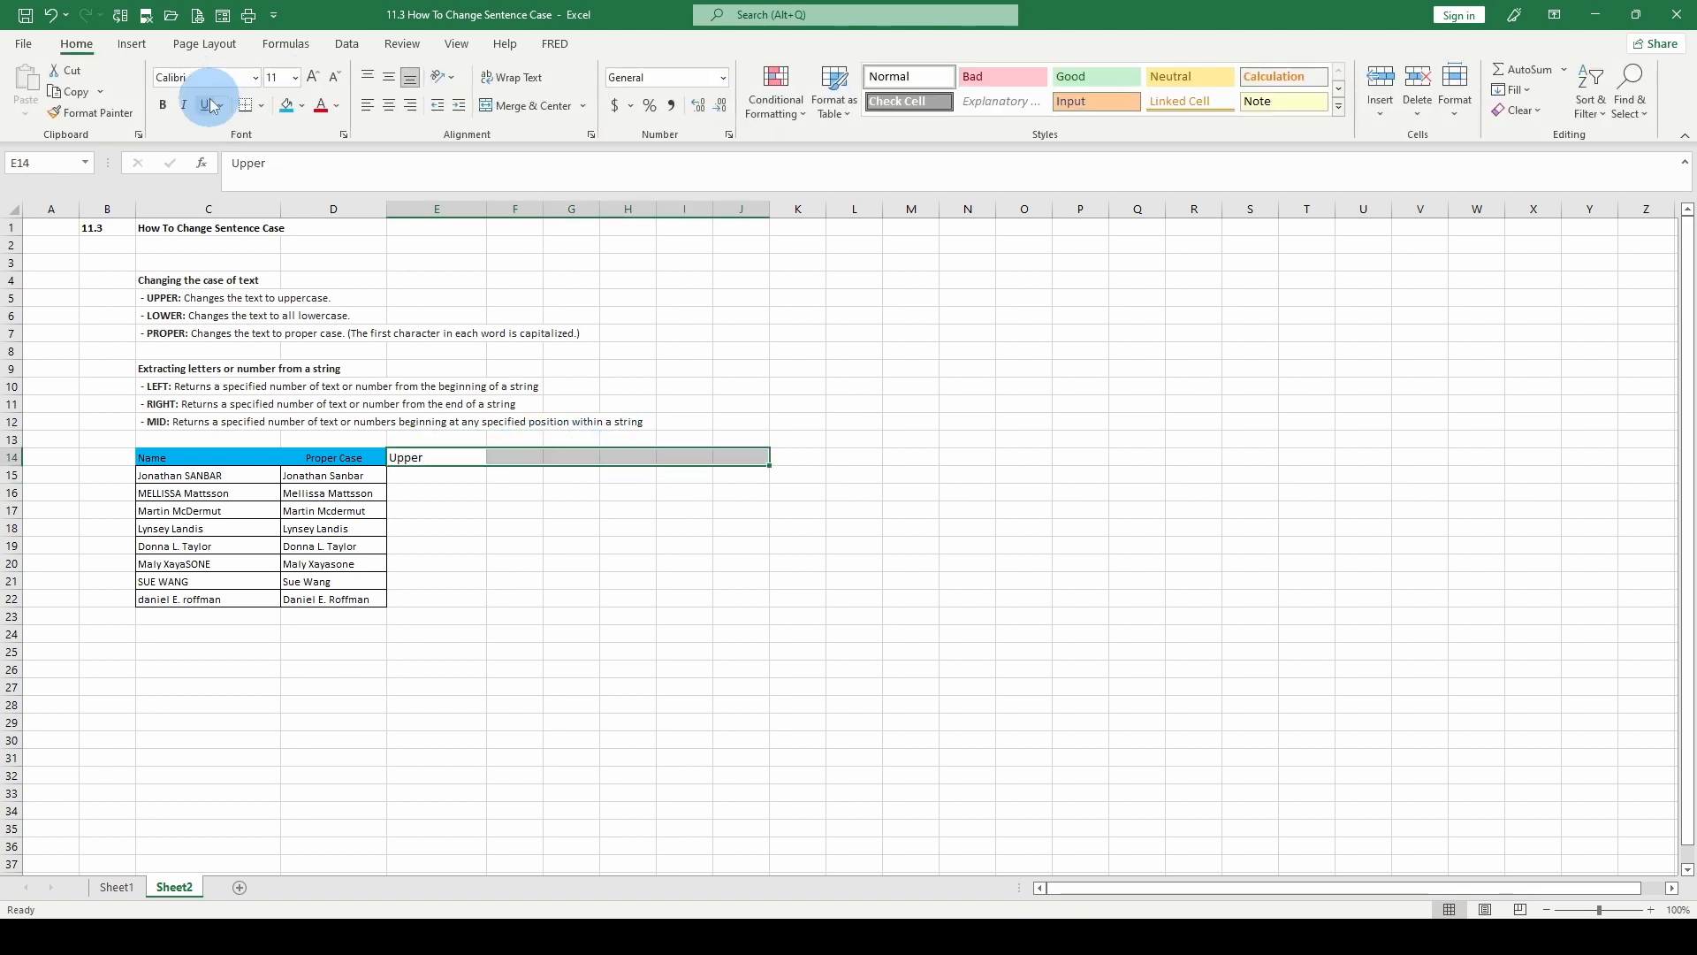
{"action": "left_click", "coordinate": [286, 106]}
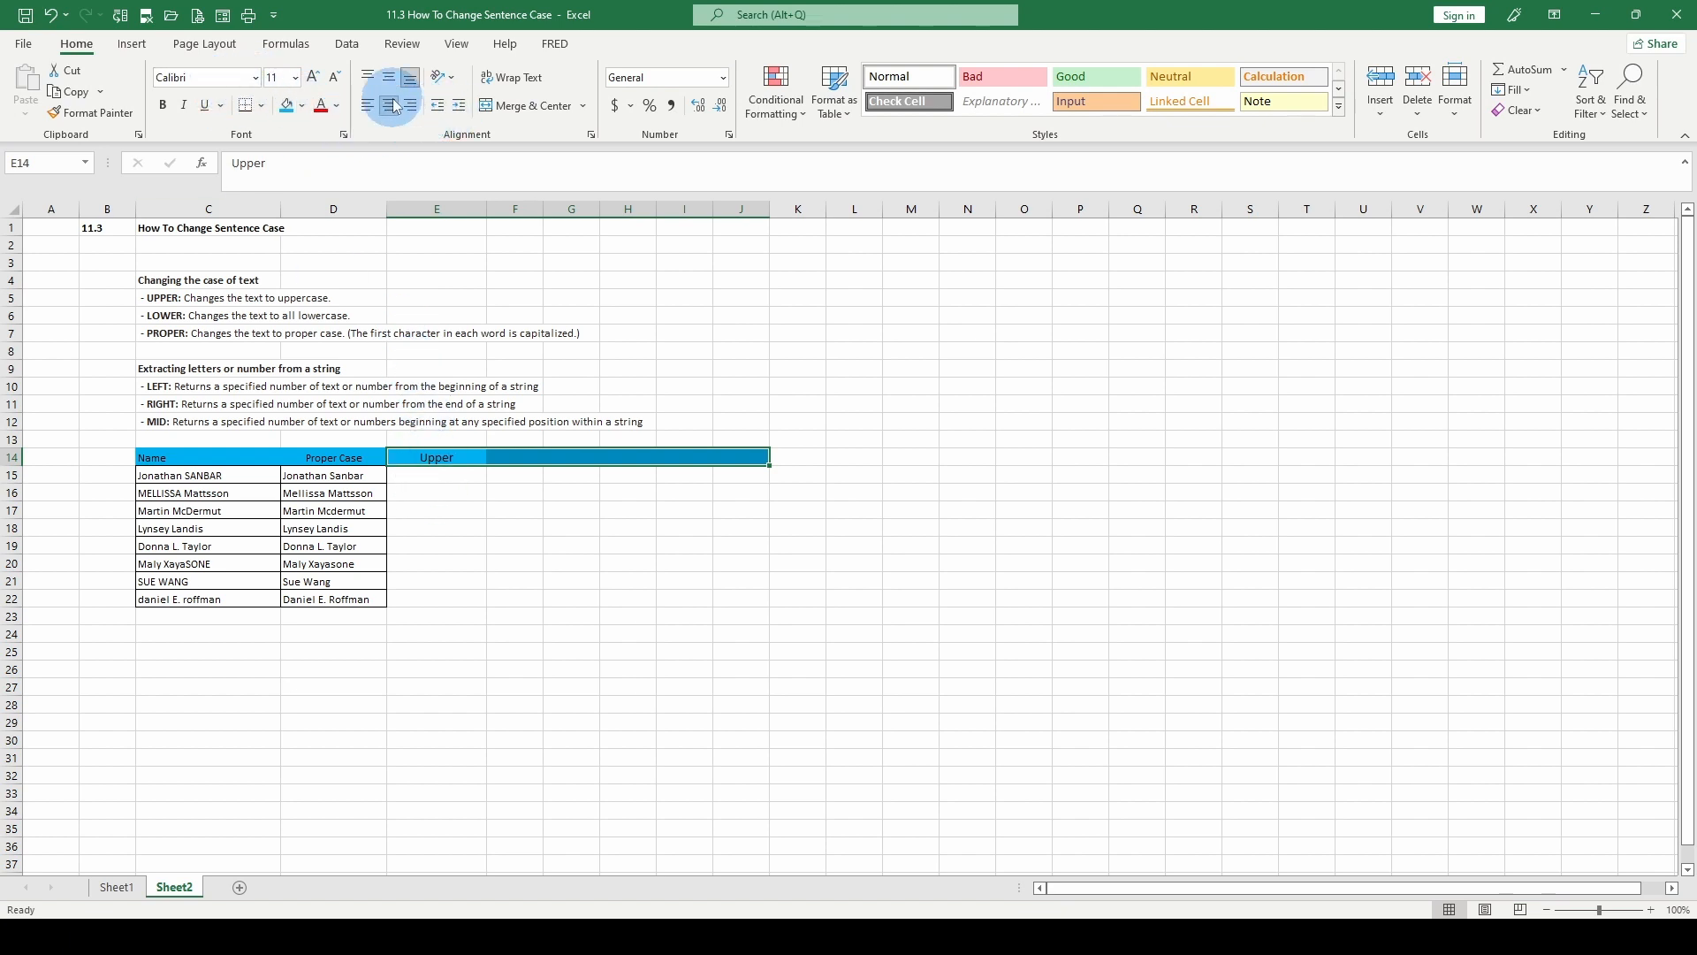
{"action": "left_click", "coordinate": [435, 492]}
Step: Insert the UPPER text function in E15 with C15 as its text argument
{"action": "left_click", "coordinate": [340, 479]}
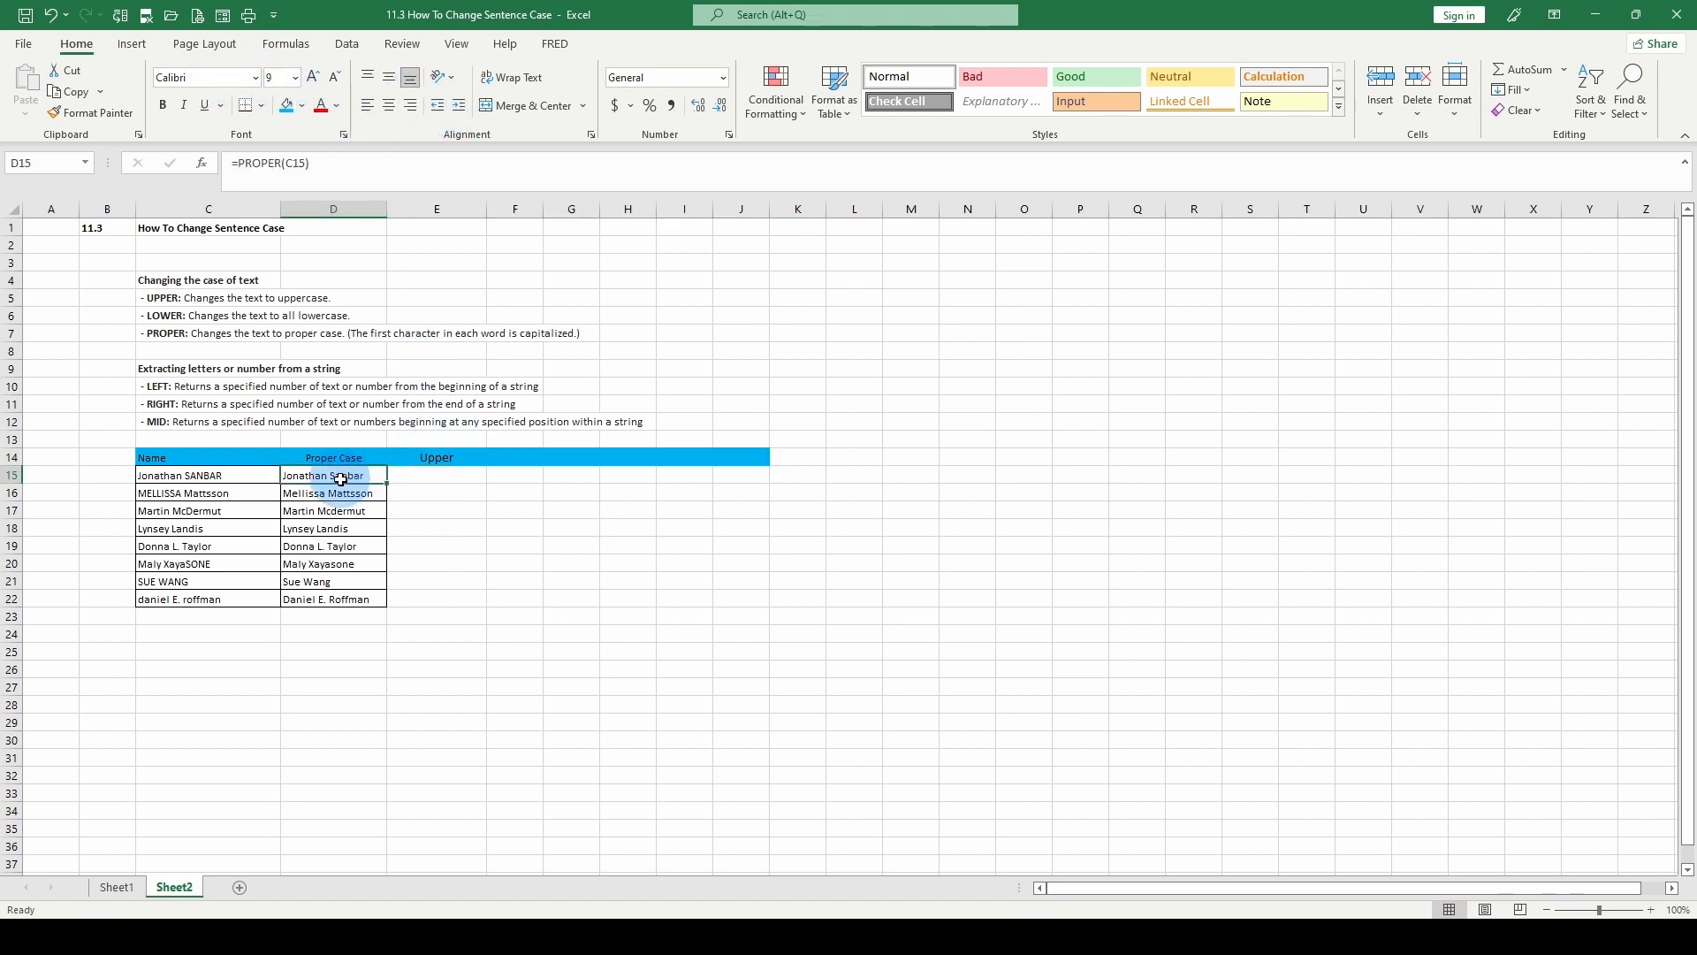
{"action": "left_click", "coordinate": [421, 476]}
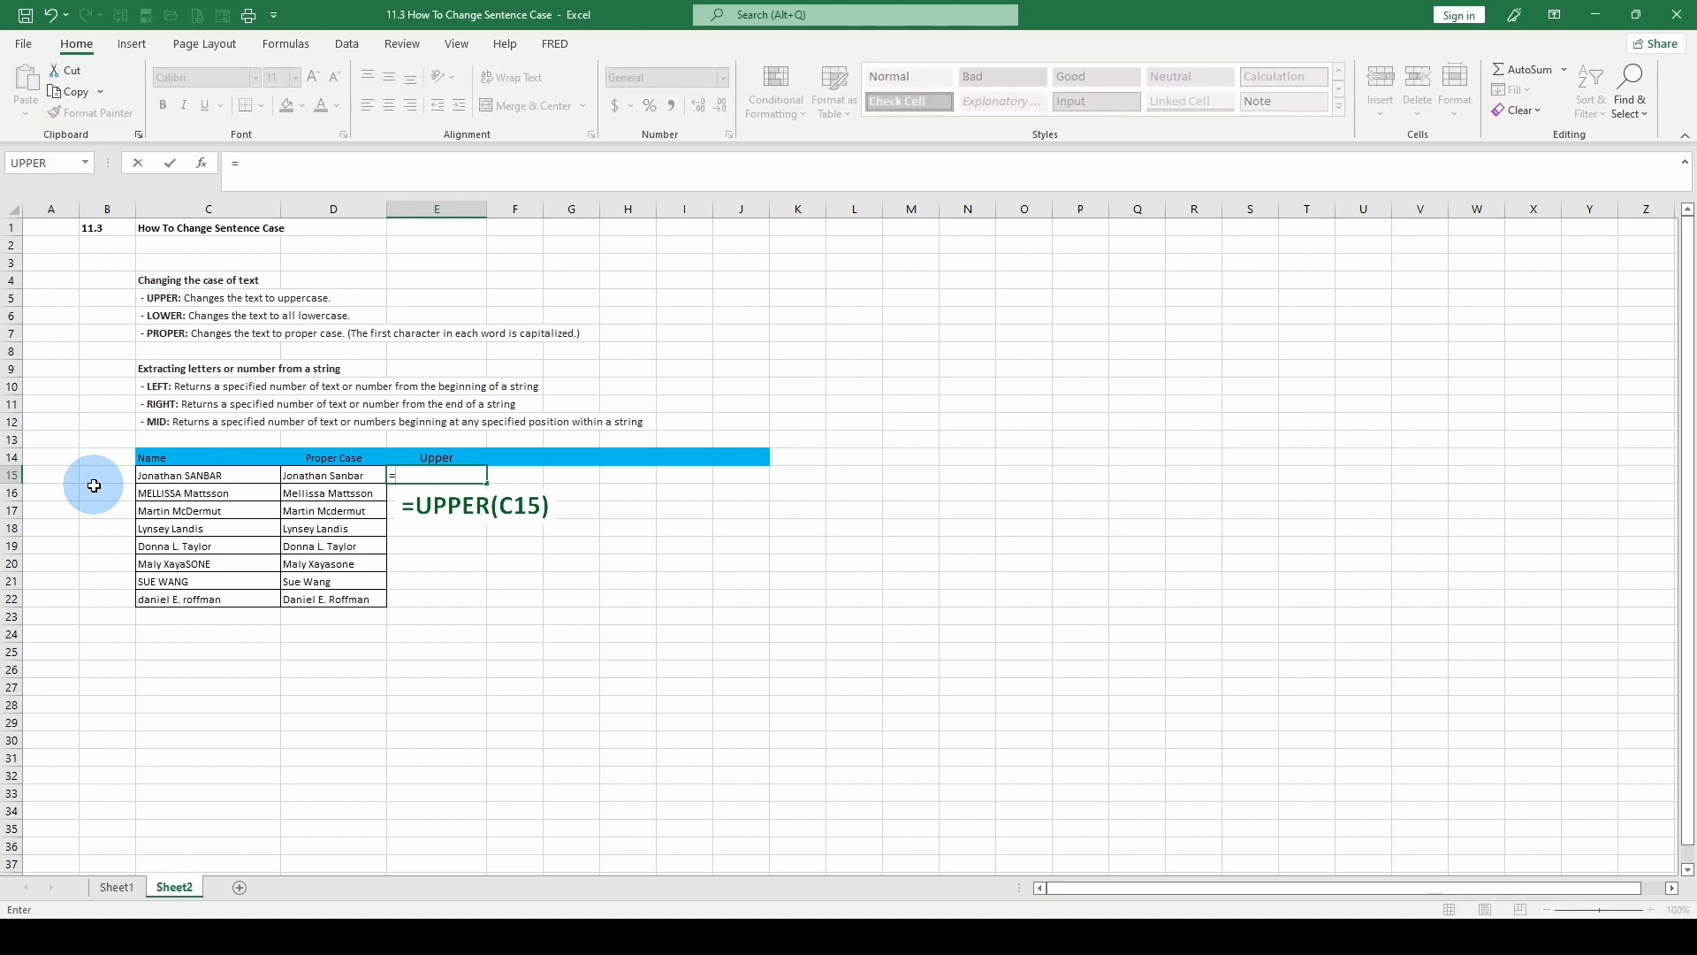
{"action": "key", "text": "Escape"}
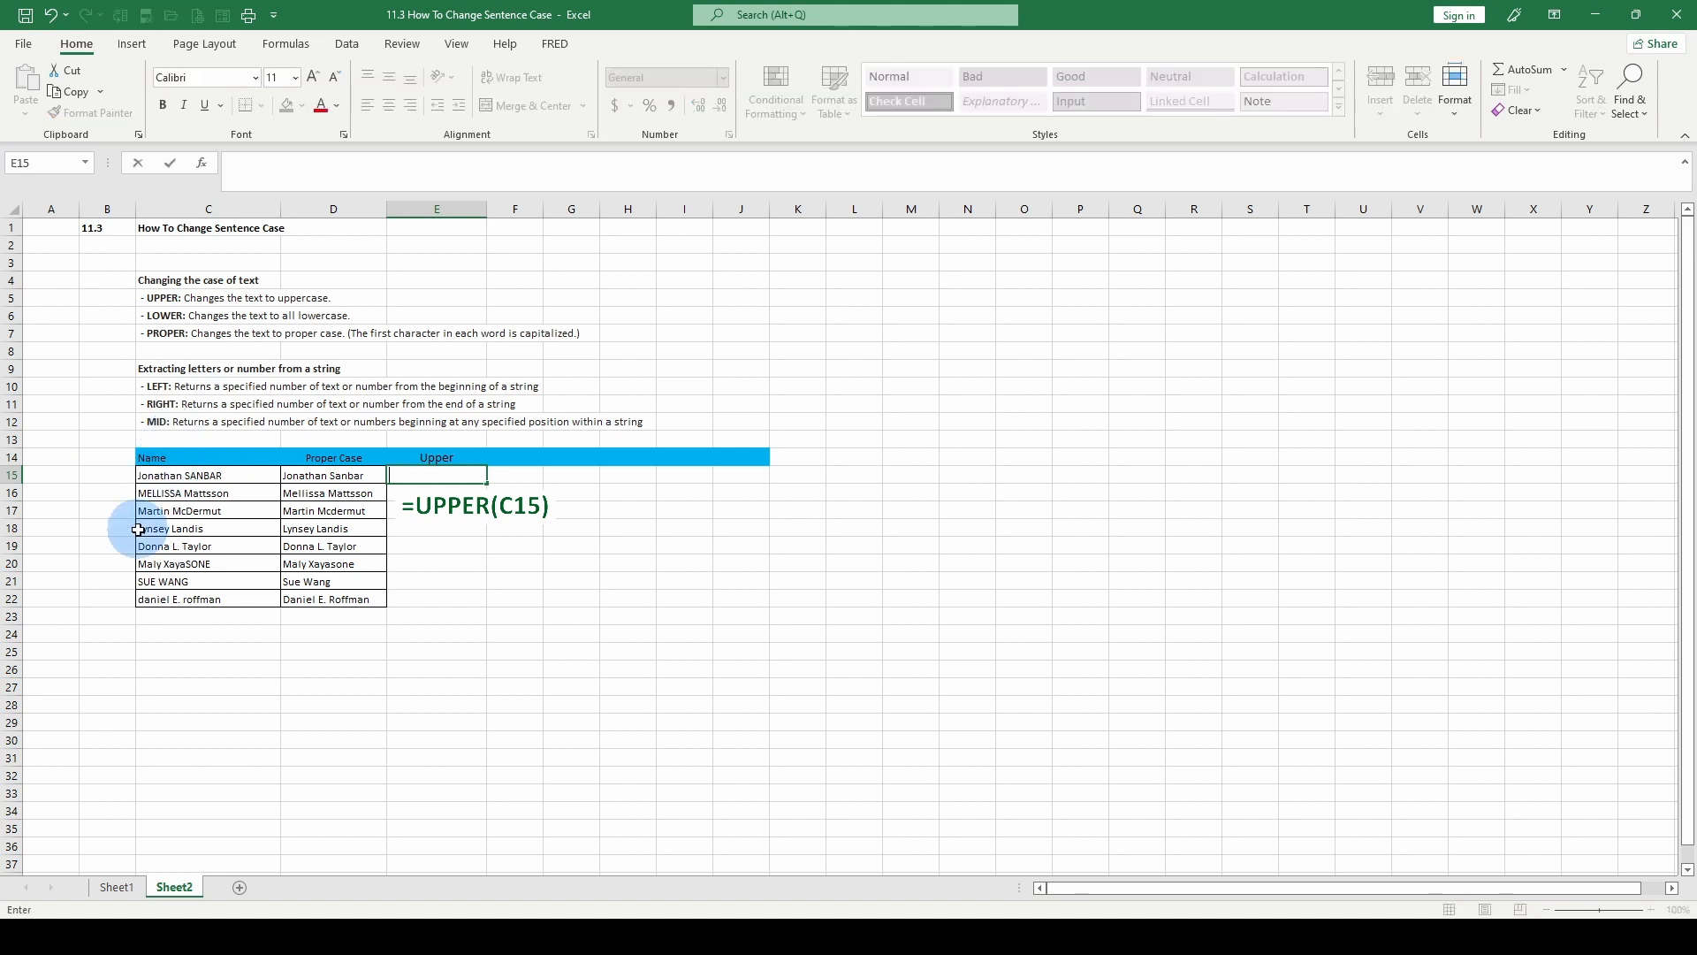
{"action": "left_click", "coordinate": [288, 44]}
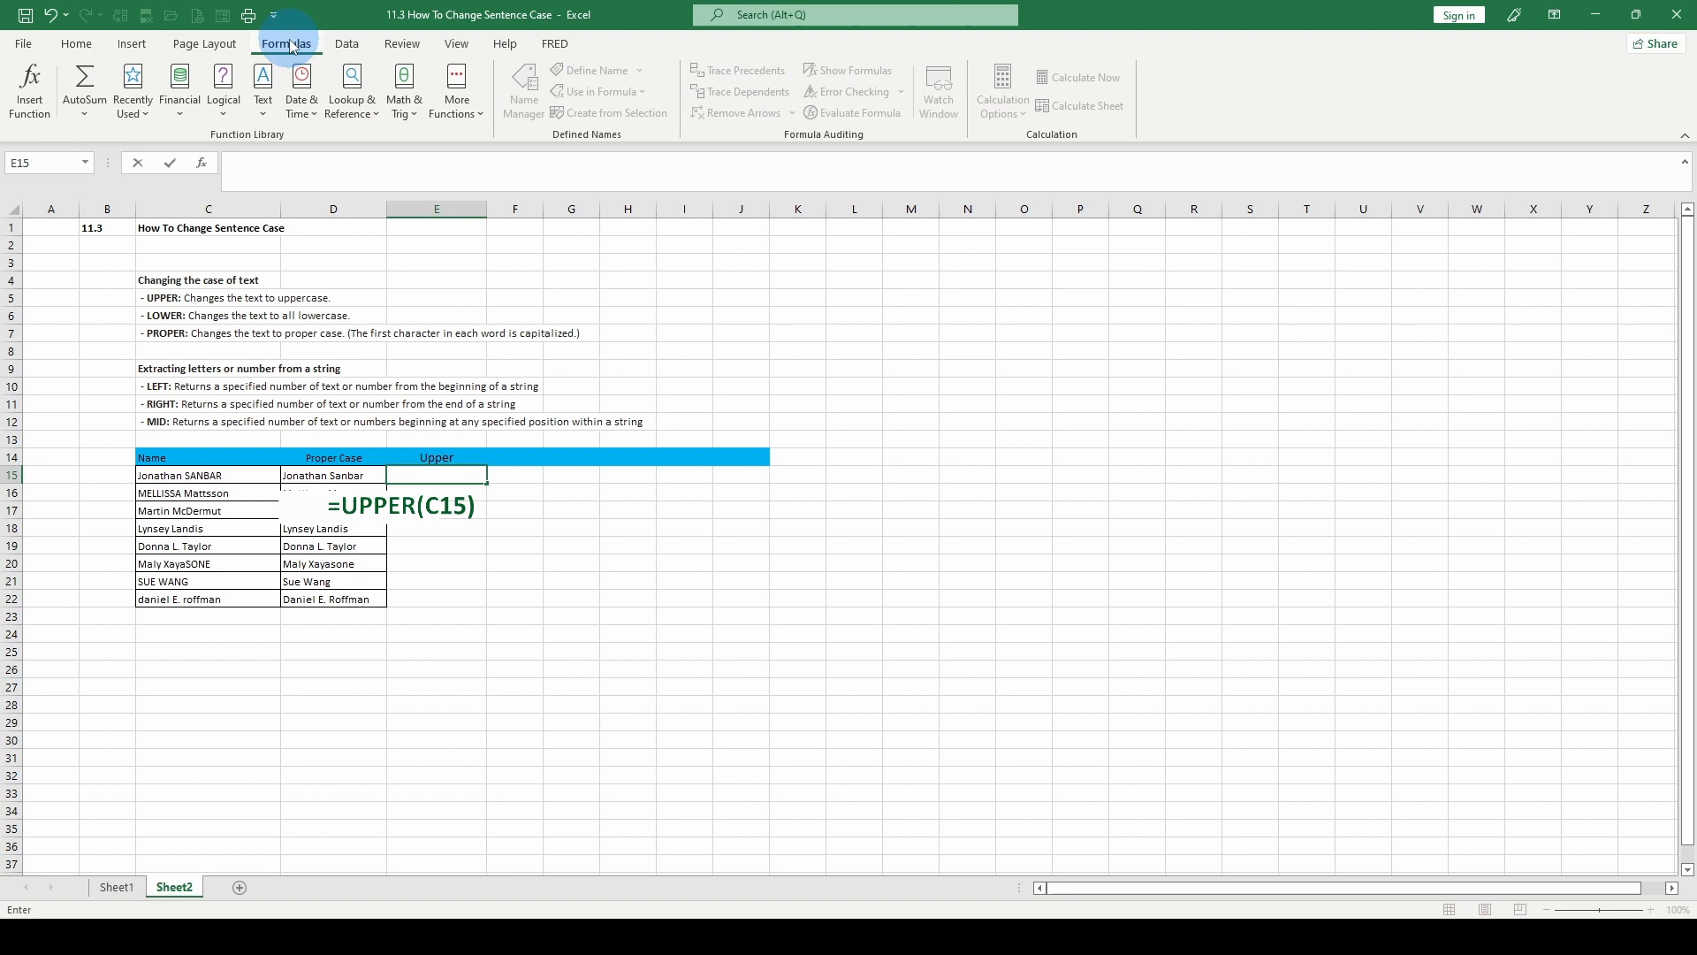
{"action": "left_click", "coordinate": [263, 92]}
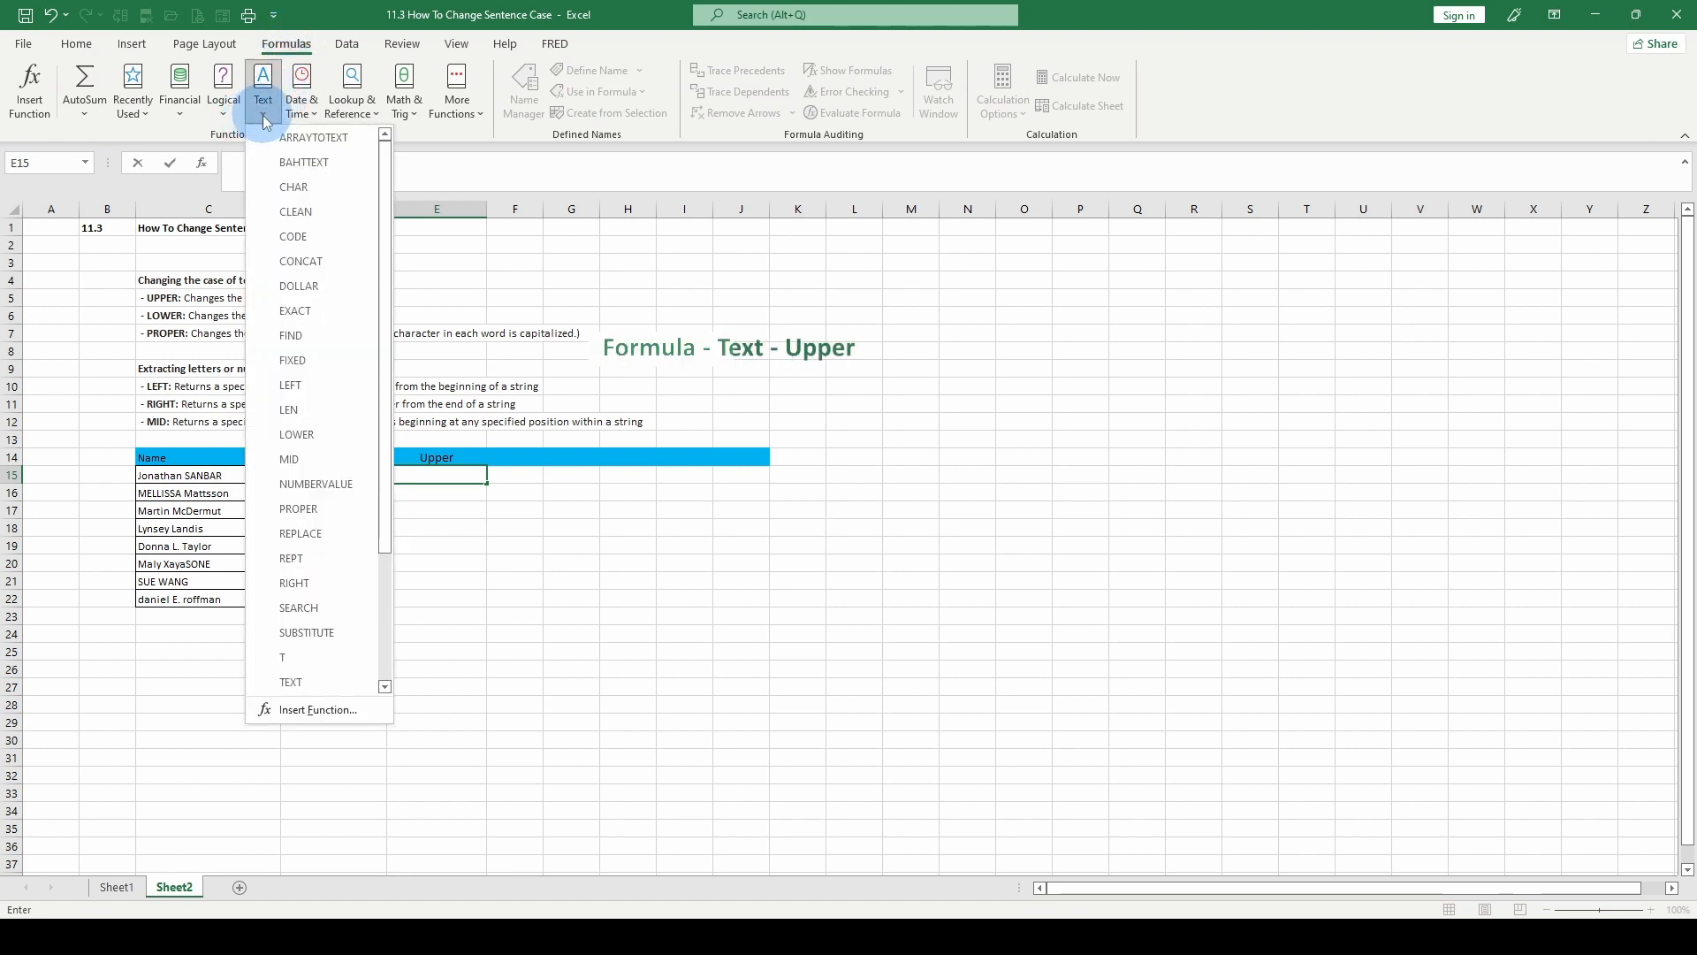
{"action": "scroll", "coordinate": [301, 628], "scroll_direction": "down", "scroll_amount": 3}
{"action": "left_click", "coordinate": [301, 633]}
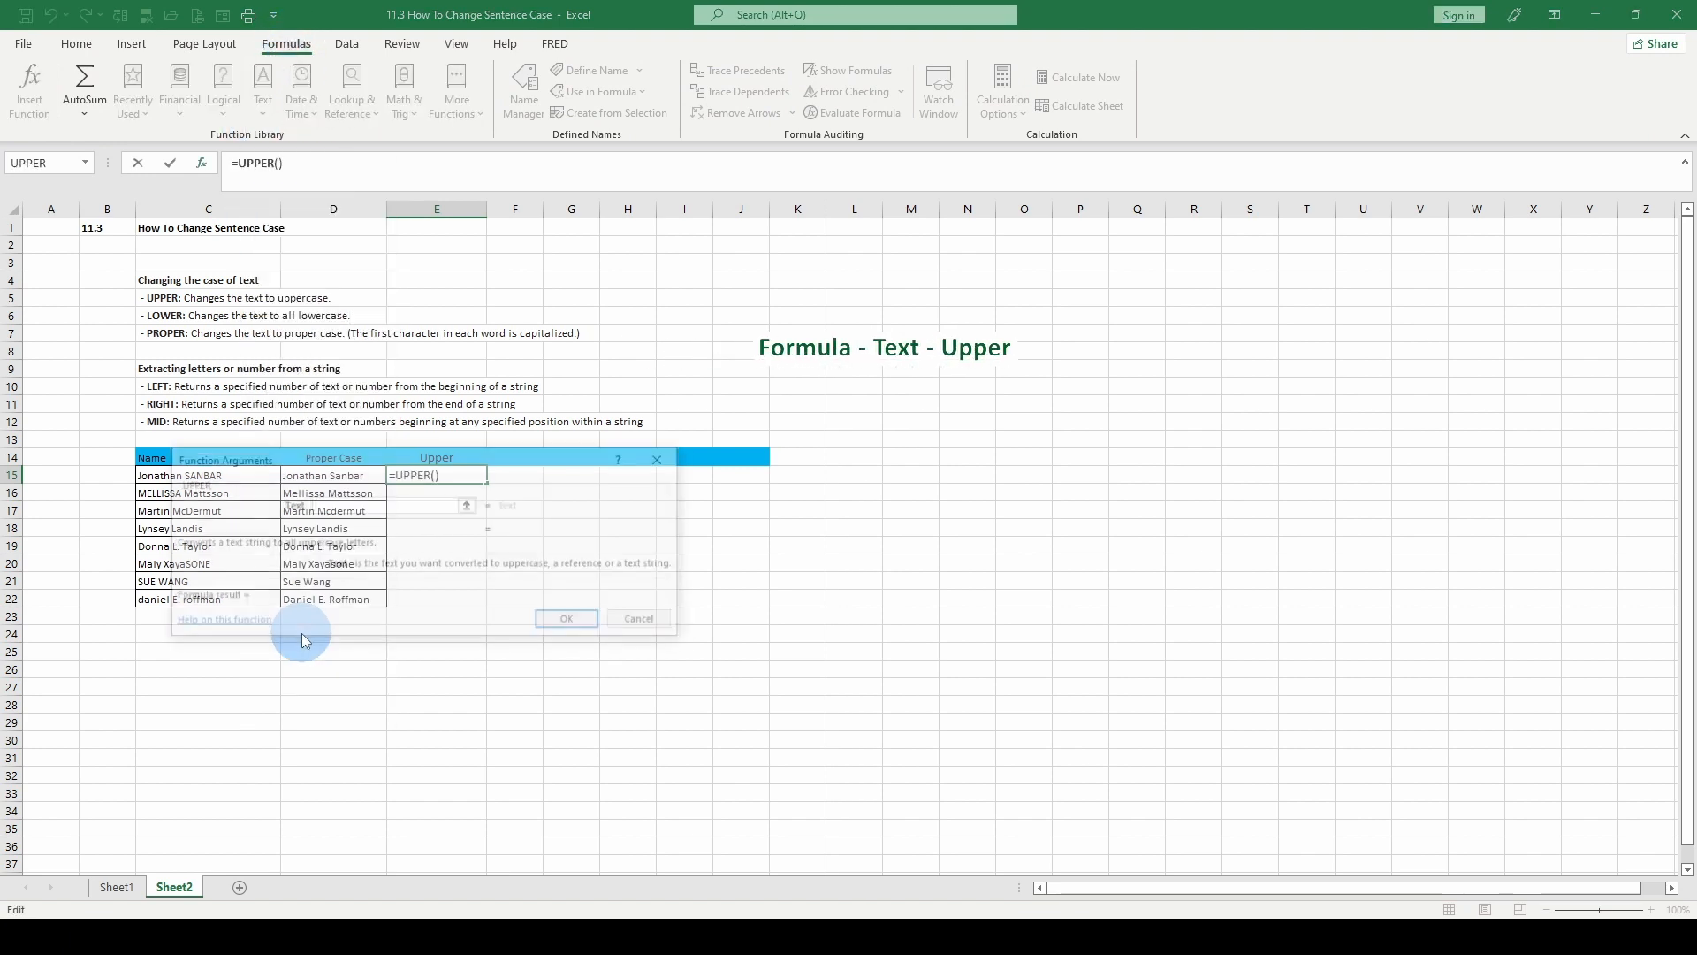
{"action": "left_click_drag", "start_coordinate": [597, 419], "coordinate": [919, 403]}
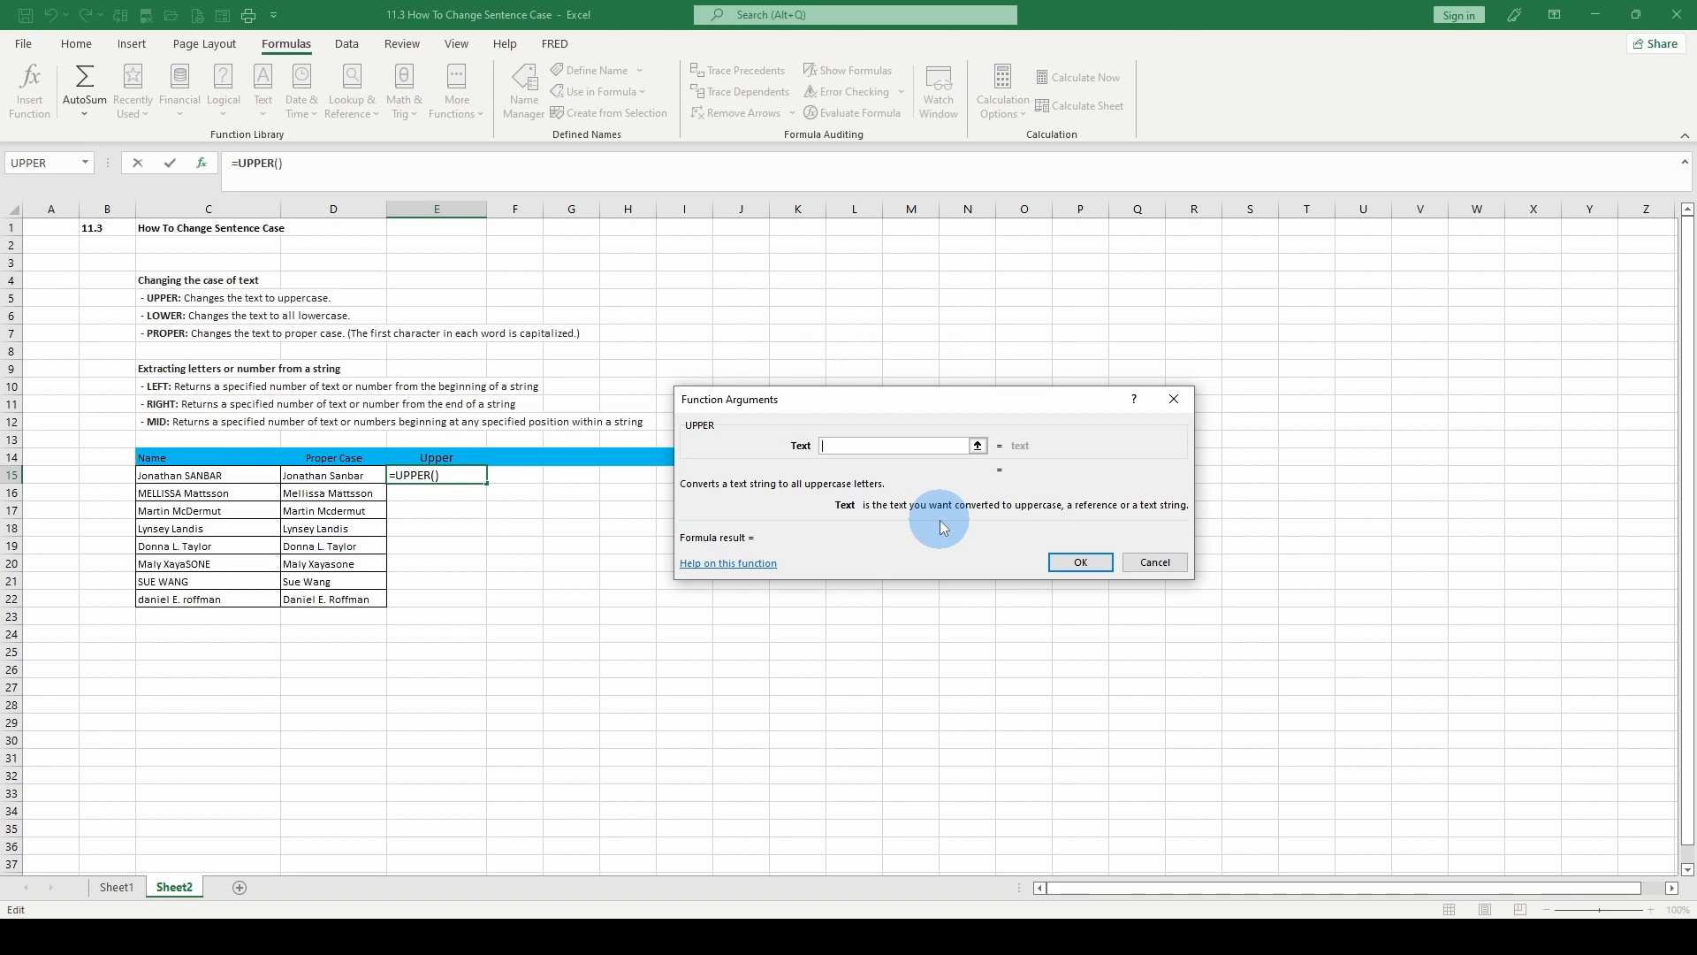
{"action": "left_click", "coordinate": [203, 478]}
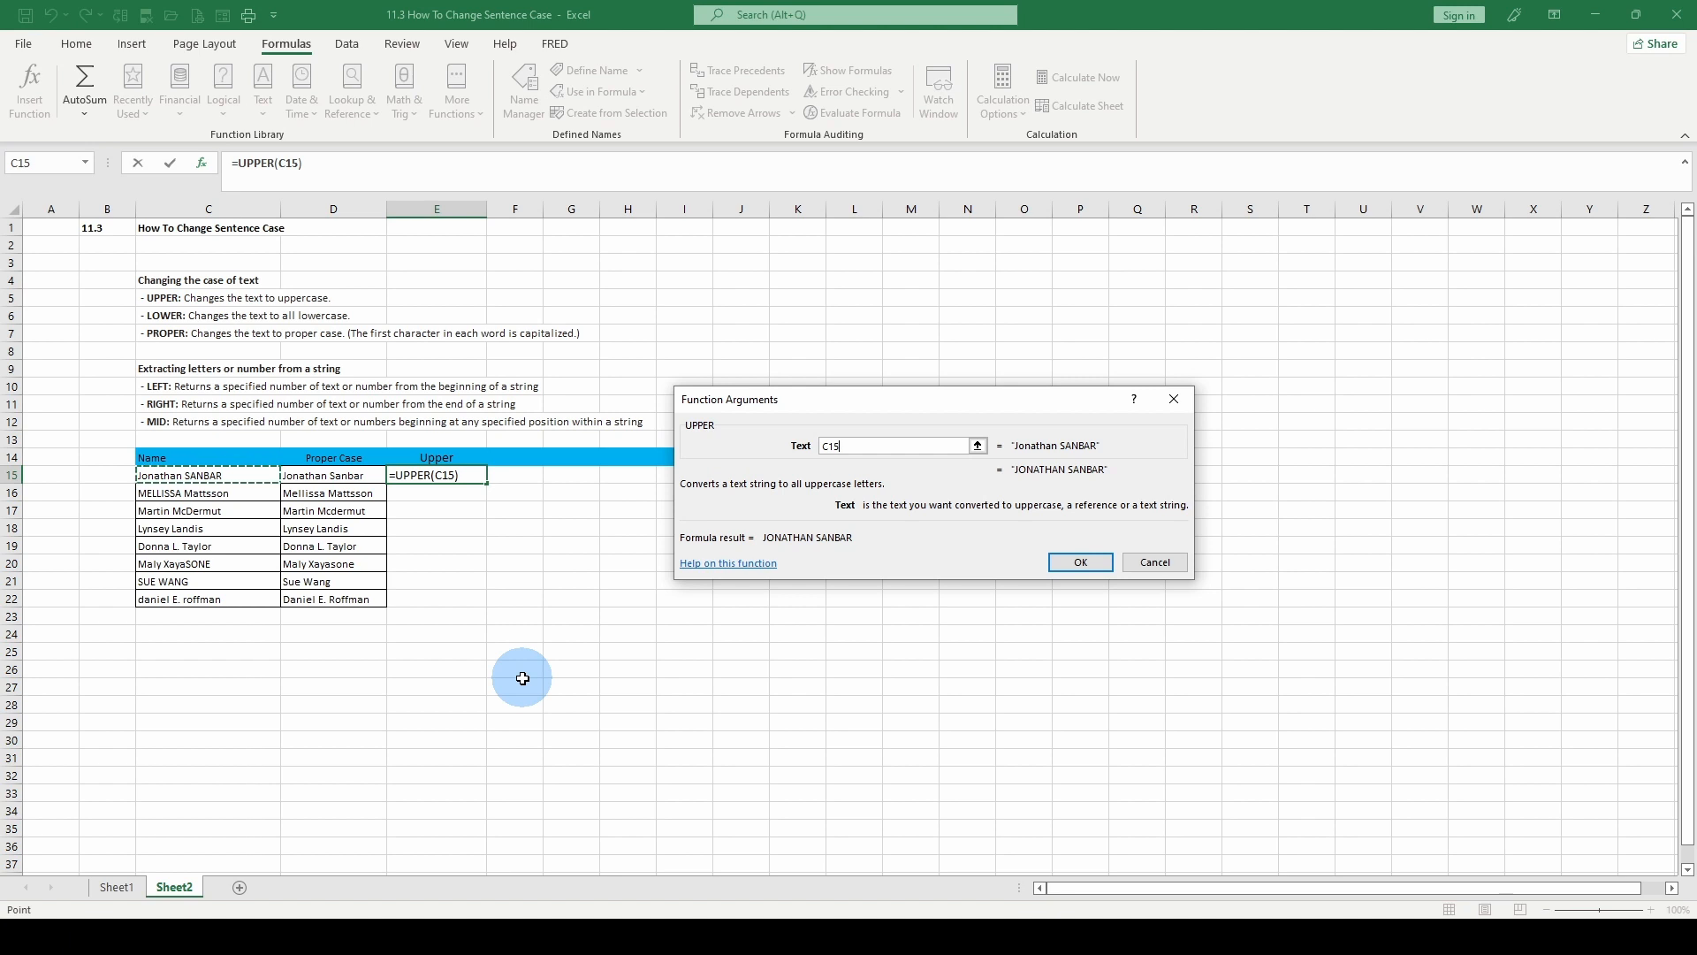
{"action": "left_click", "coordinate": [1079, 571]}
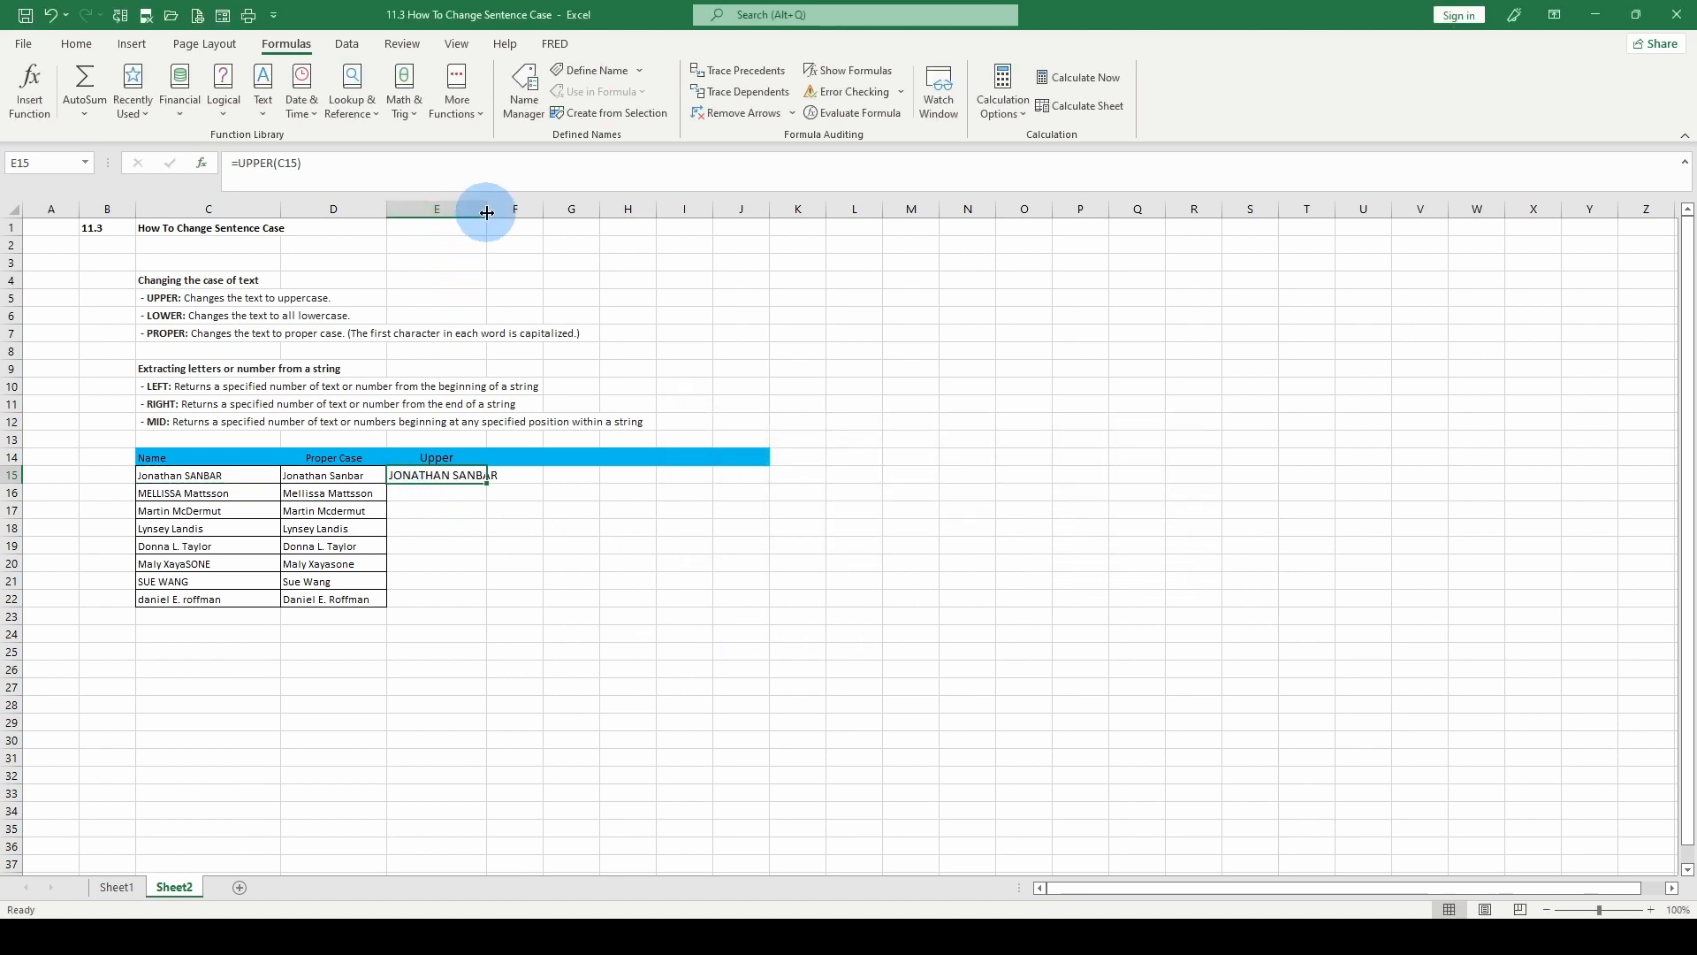
Step: Widen column E to fit the names and fill the UPPER formula down from E15 through E22
{"action": "left_click_drag", "start_coordinate": [486, 212], "coordinate": [519, 214]}
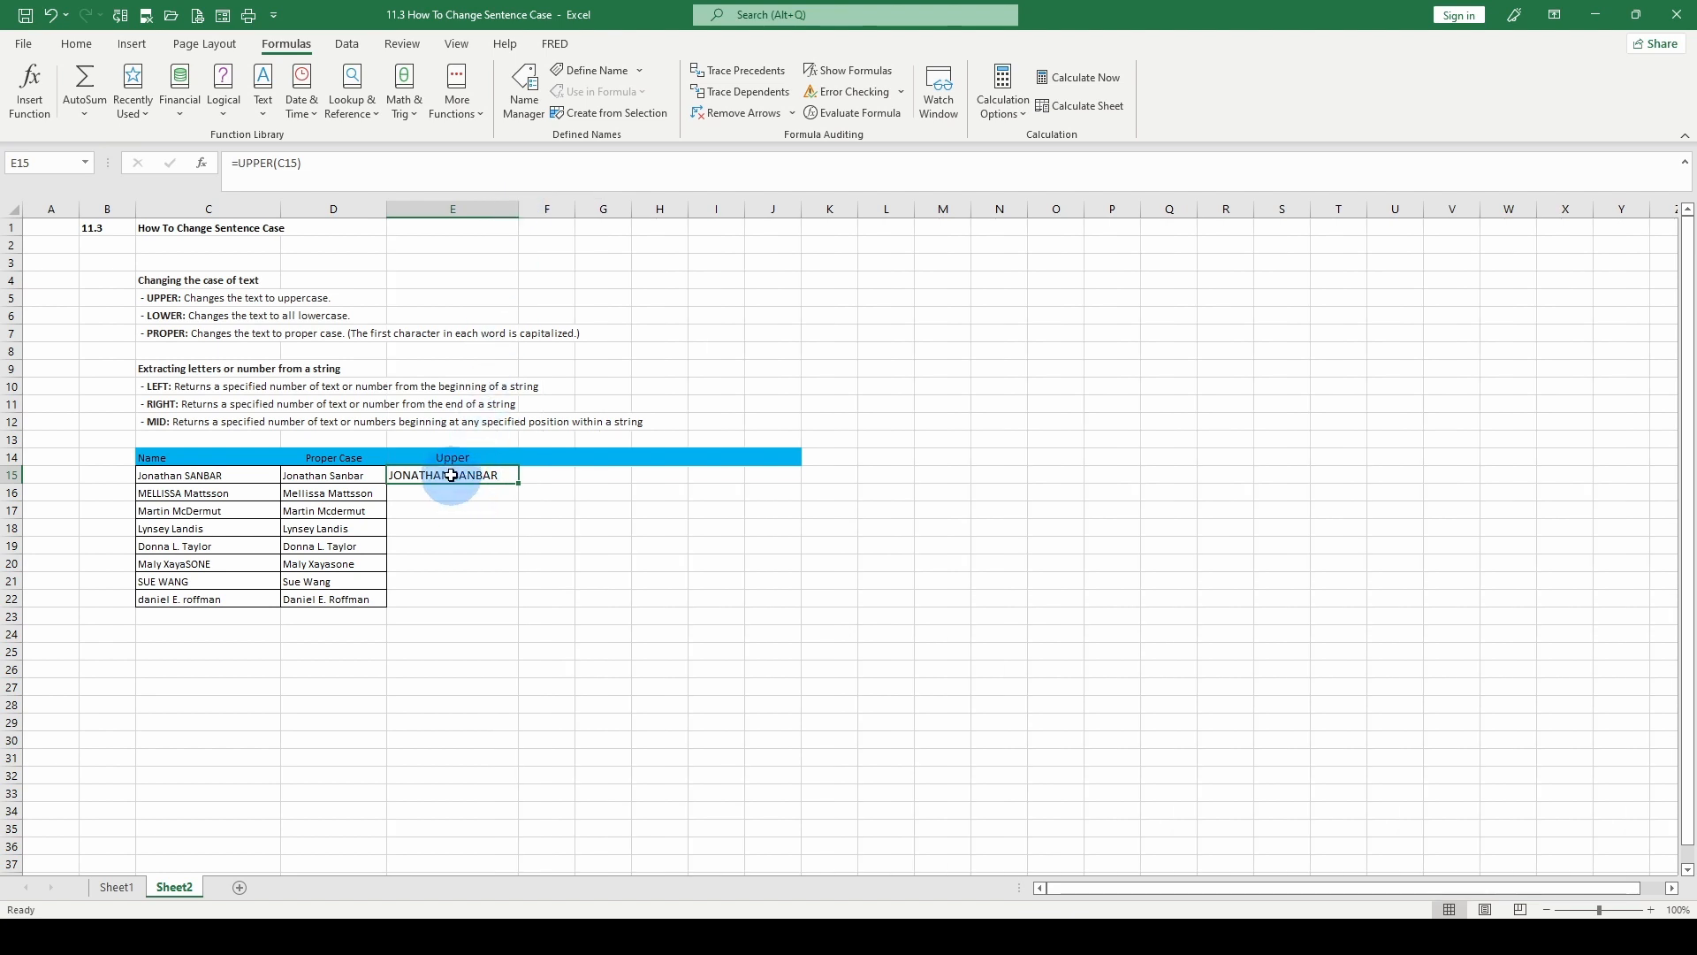
{"action": "left_click_drag", "start_coordinate": [451, 475], "coordinate": [454, 600]}
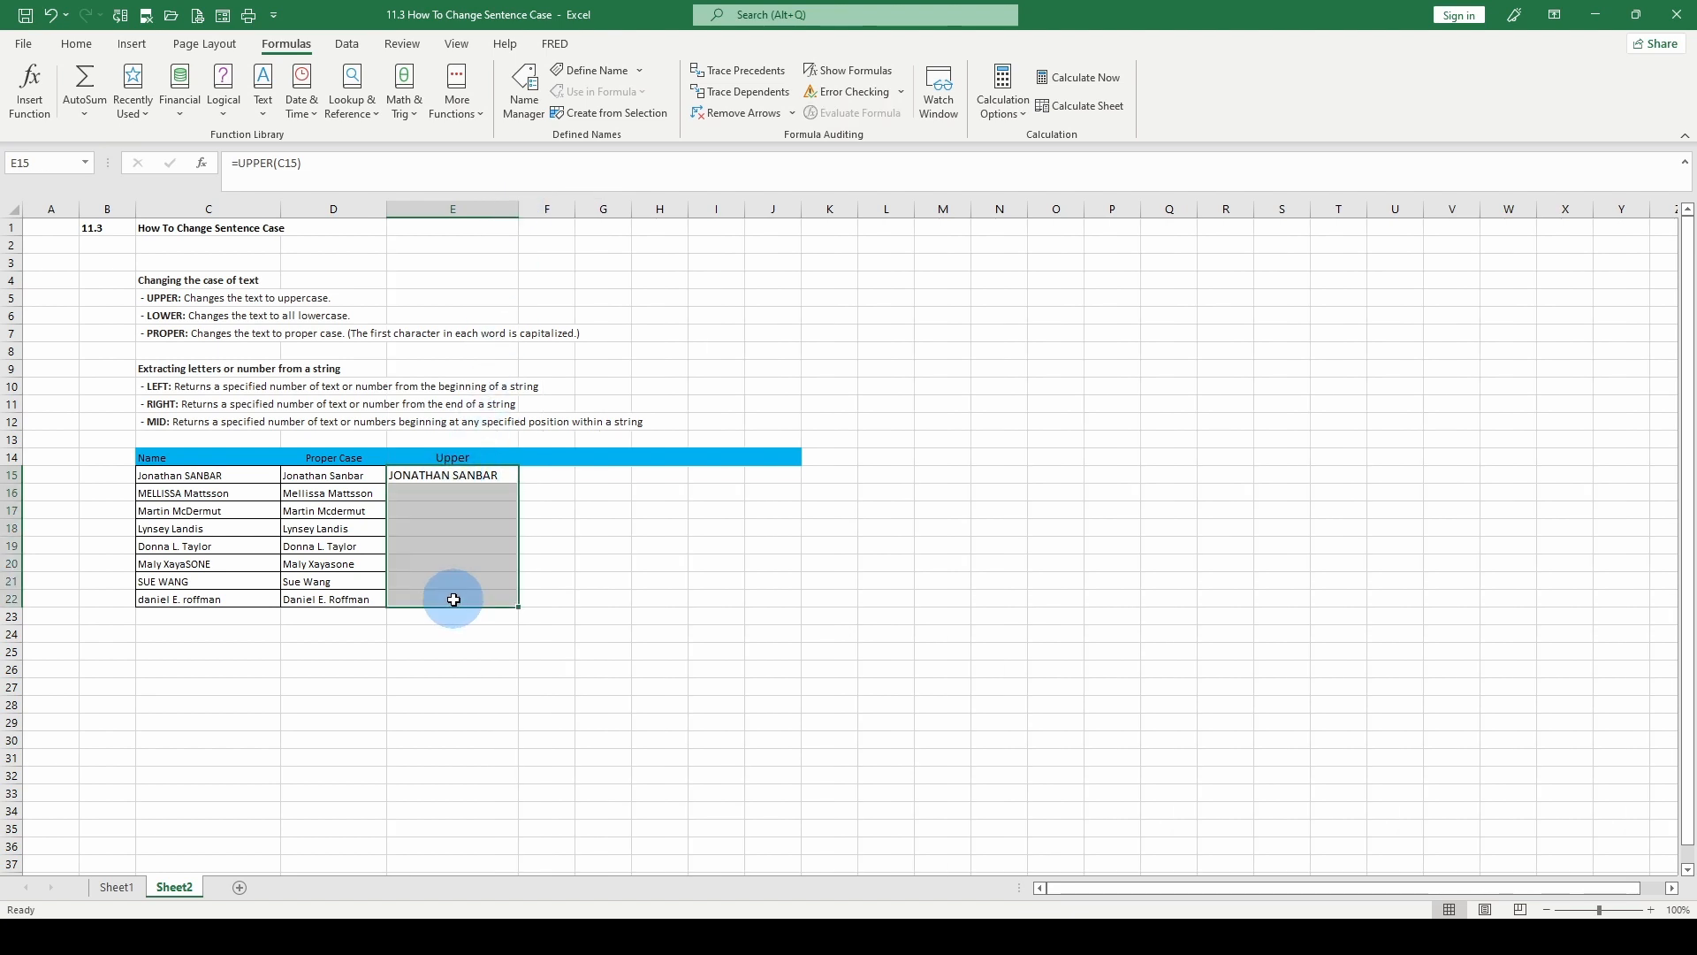
{"action": "key", "text": "ctrl+d"}
{"action": "left_click", "coordinate": [453, 547]}
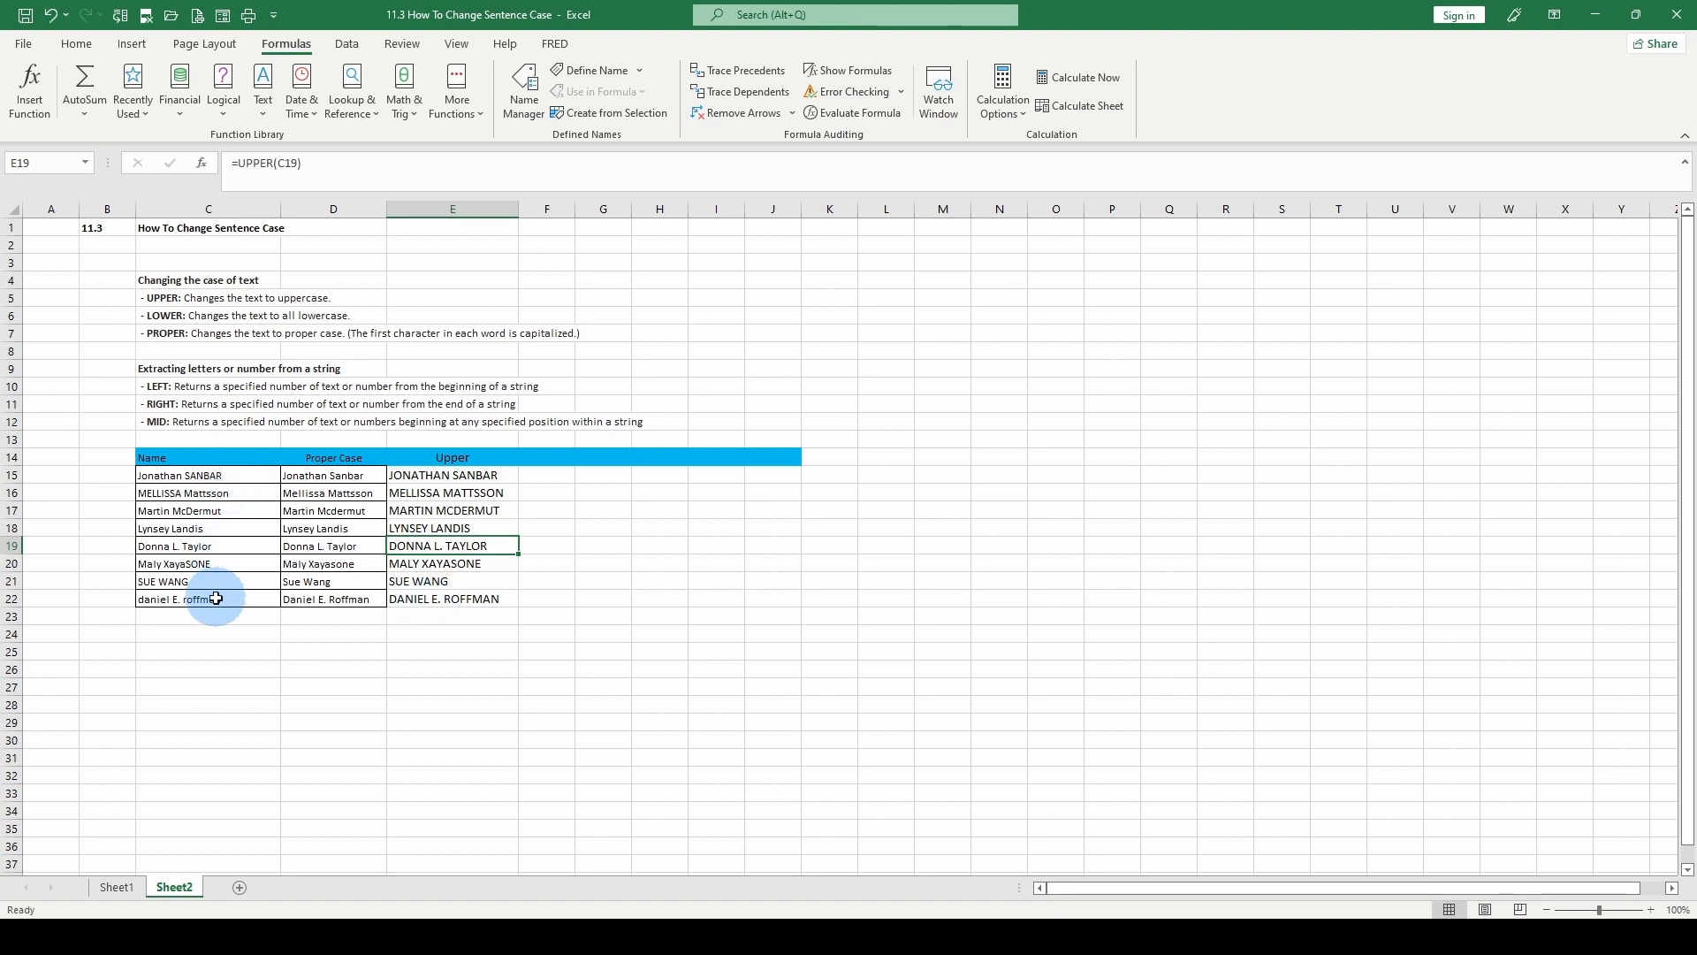
Step: Apply All Borders to the range E15:J22 below the extended header row
{"action": "left_click_drag", "start_coordinate": [446, 475], "coordinate": [769, 597]}
{"action": "left_click", "coordinate": [76, 43]}
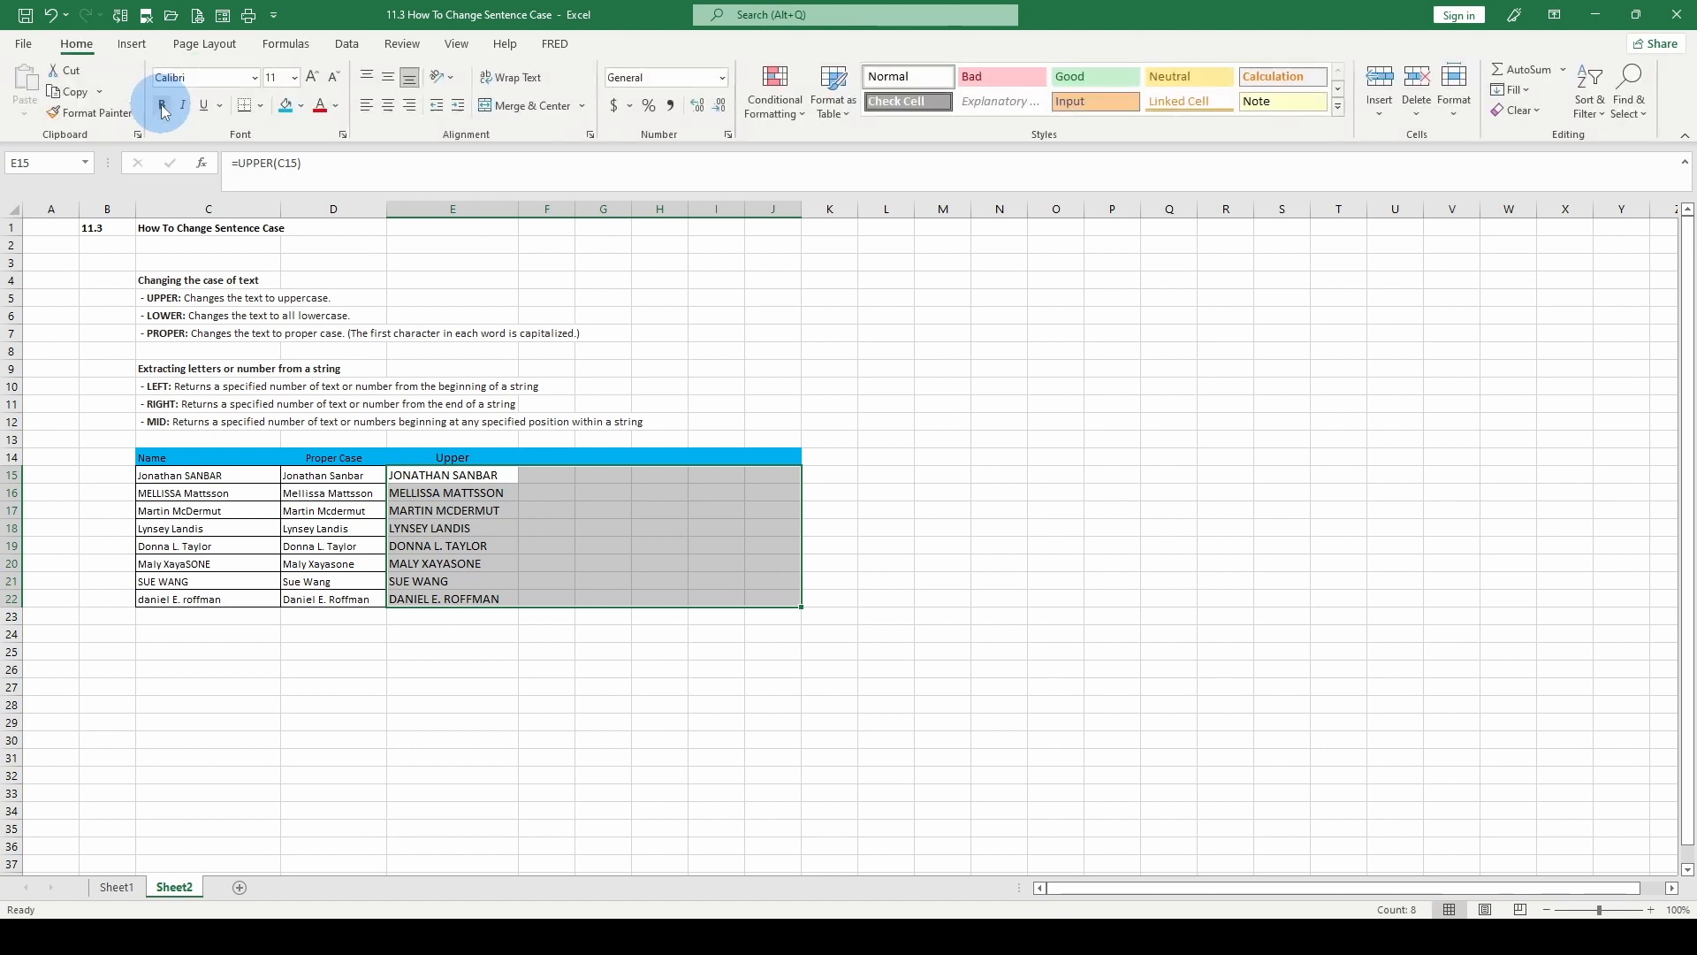
{"action": "left_click", "coordinate": [259, 113]}
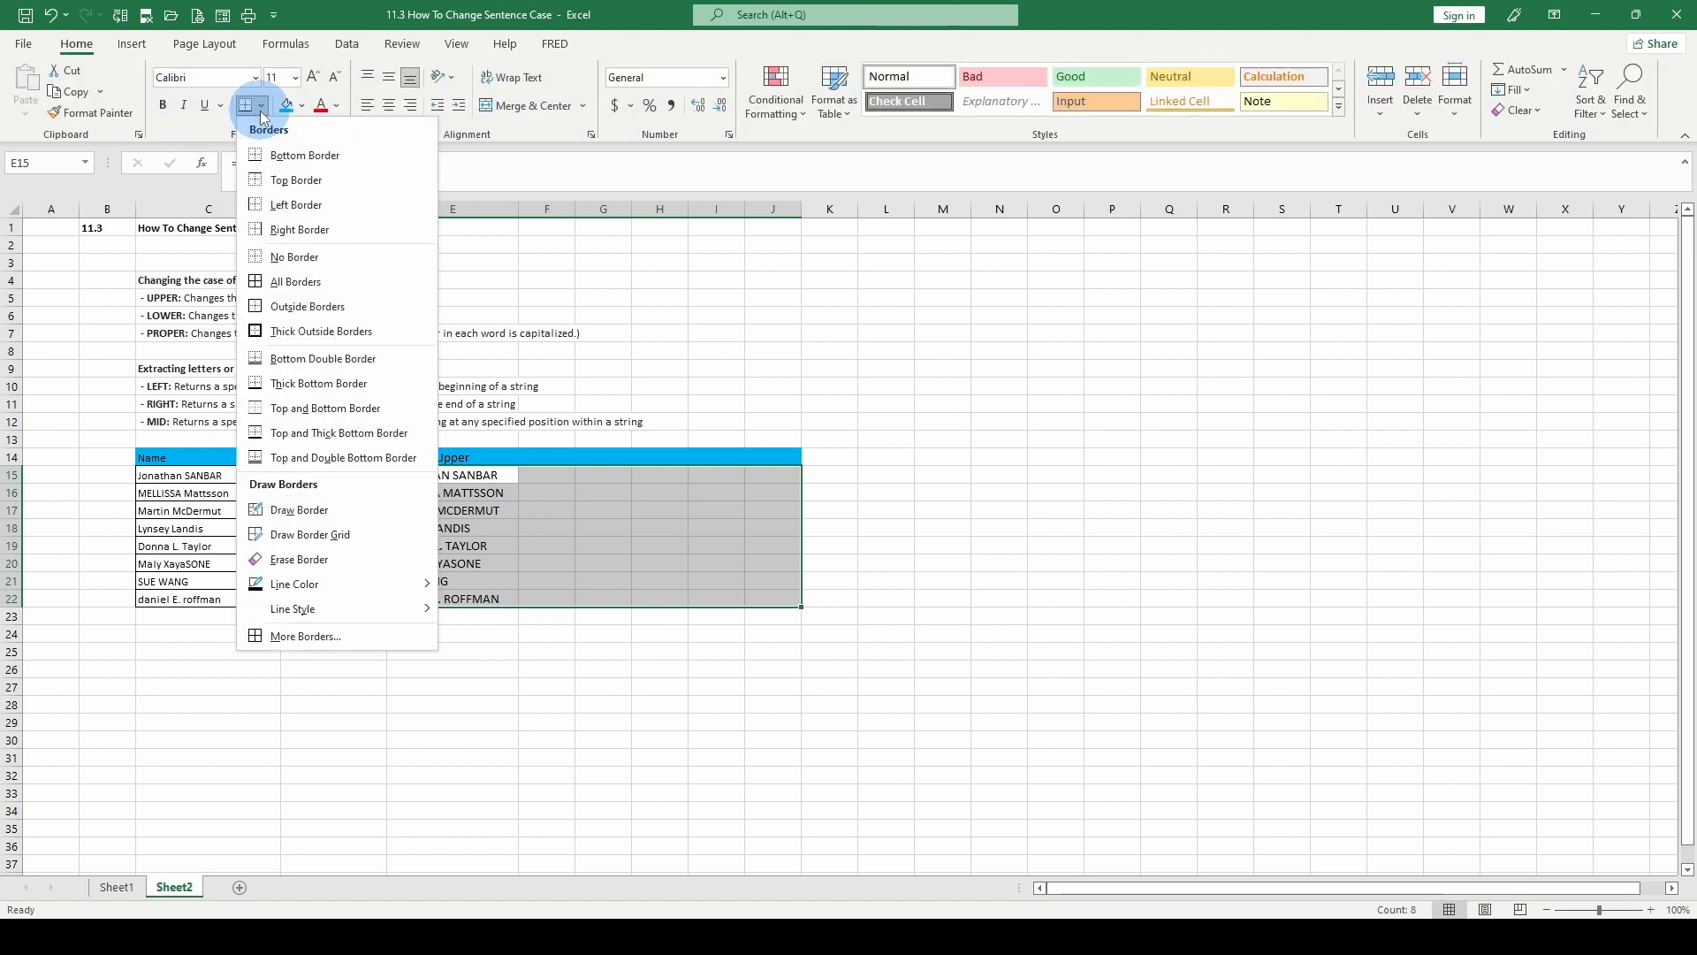
{"action": "left_click", "coordinate": [259, 280]}
Step: Enter the header Lower in F14, beside the Upper column
{"action": "left_click", "coordinate": [546, 456]}
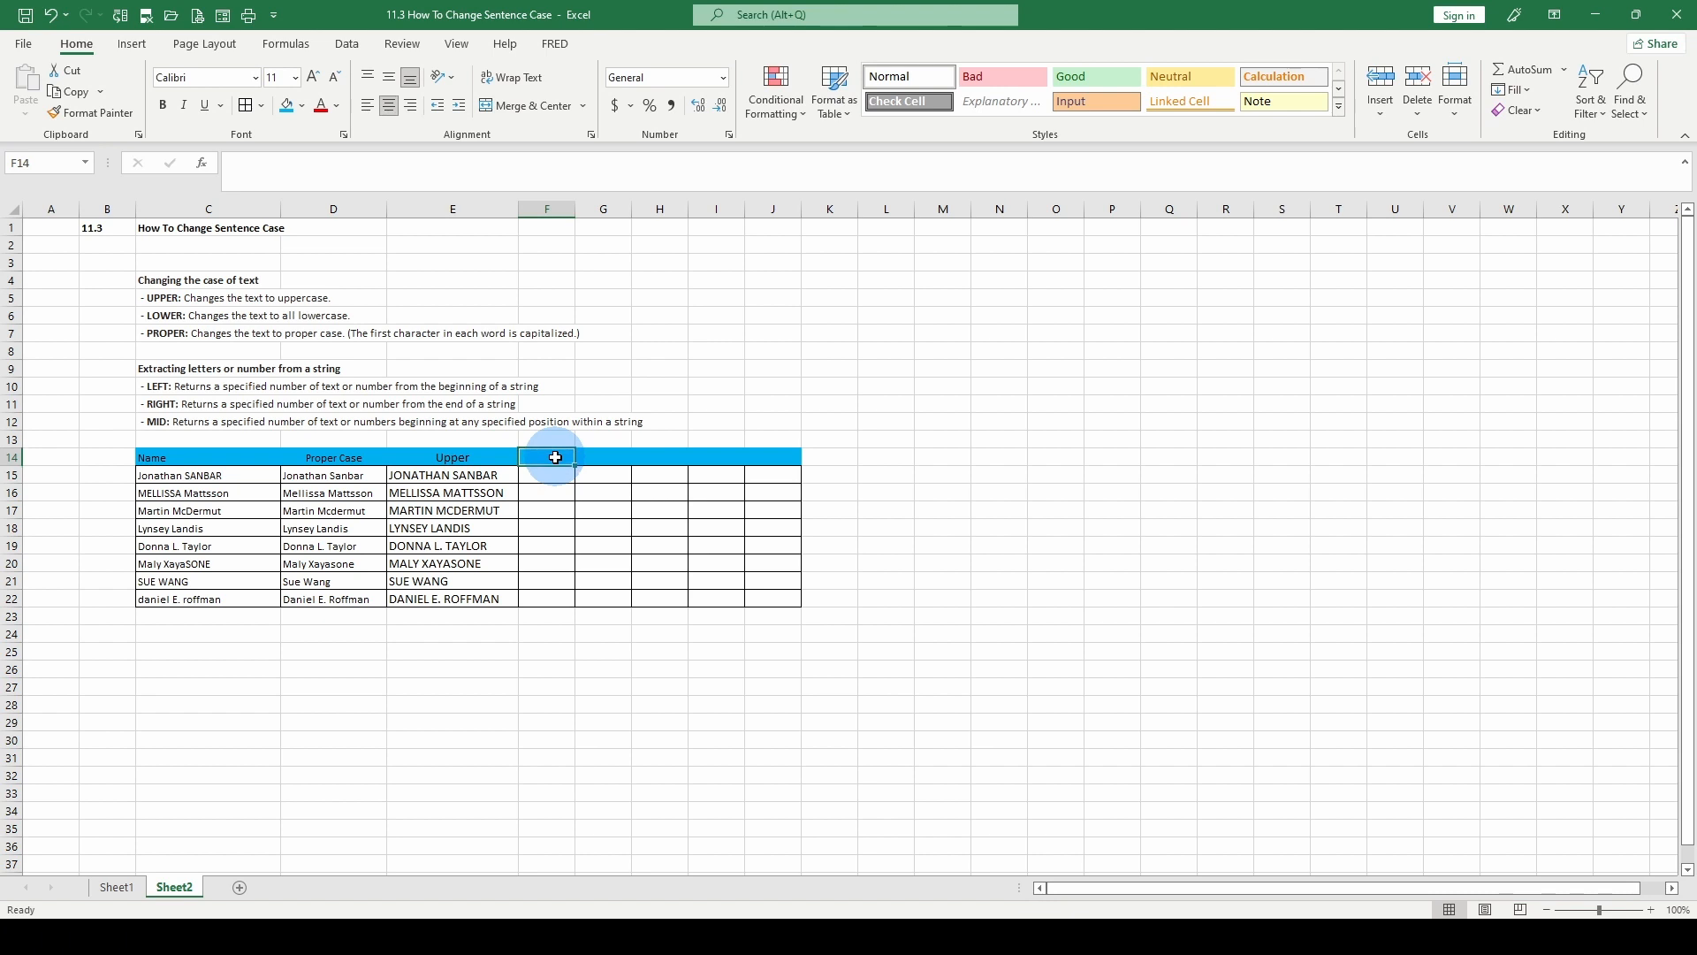
{"action": "type", "text": "Lower"}
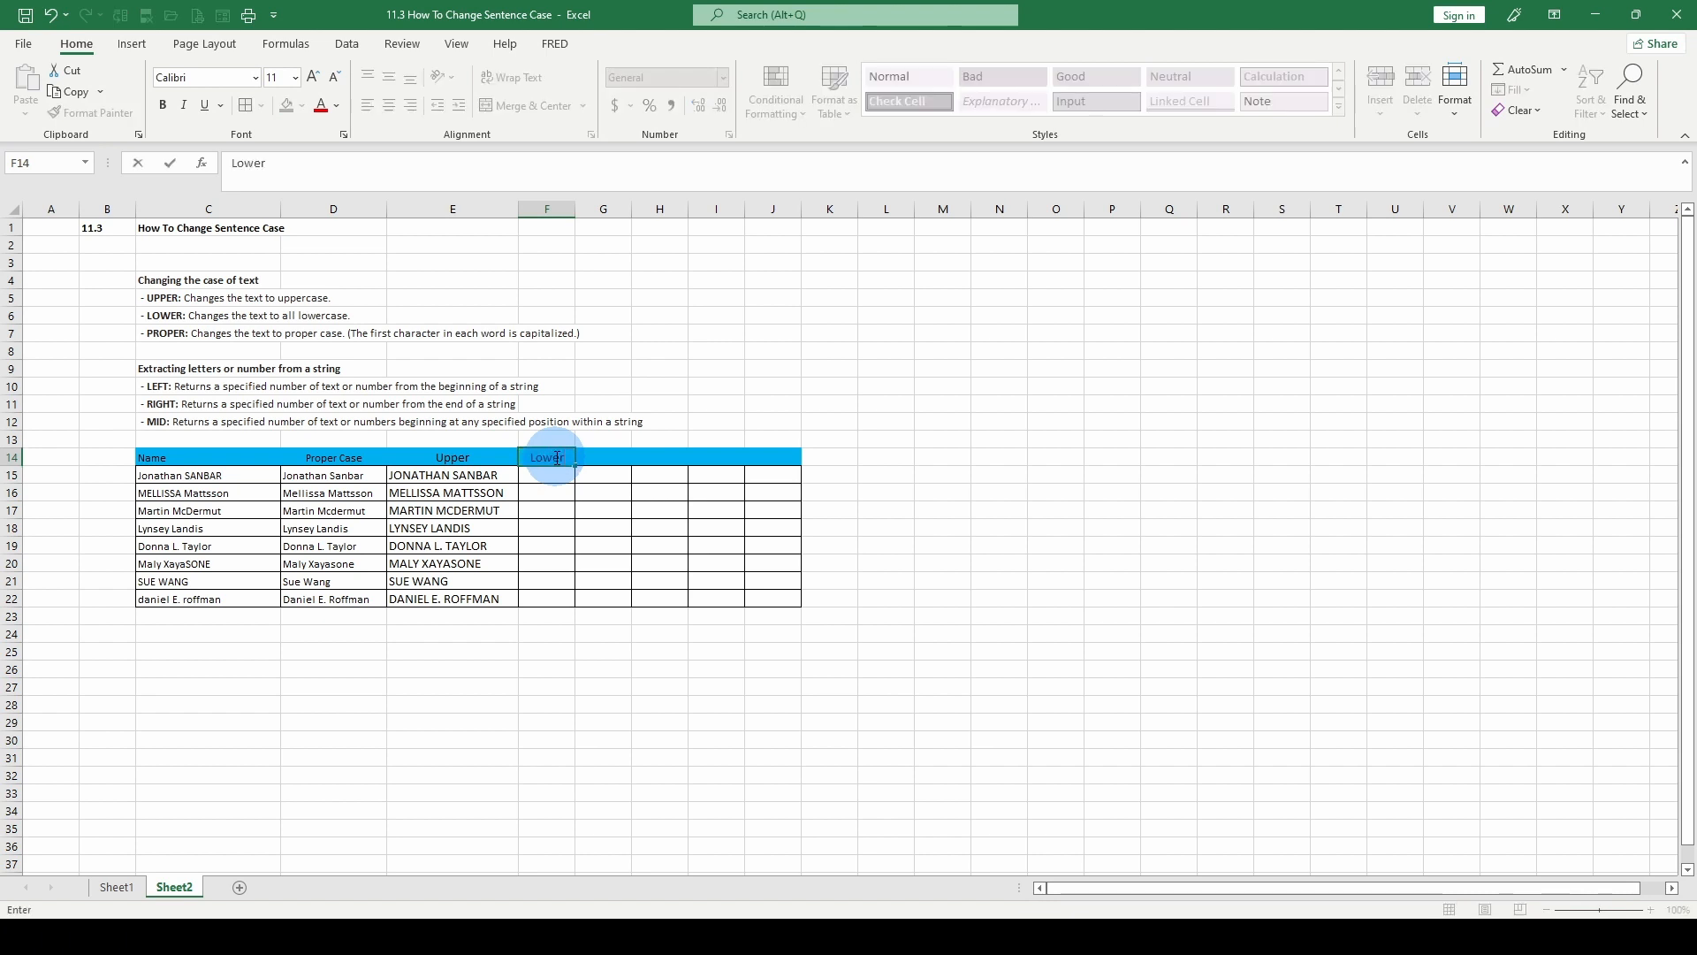
{"action": "key", "text": "Return"}
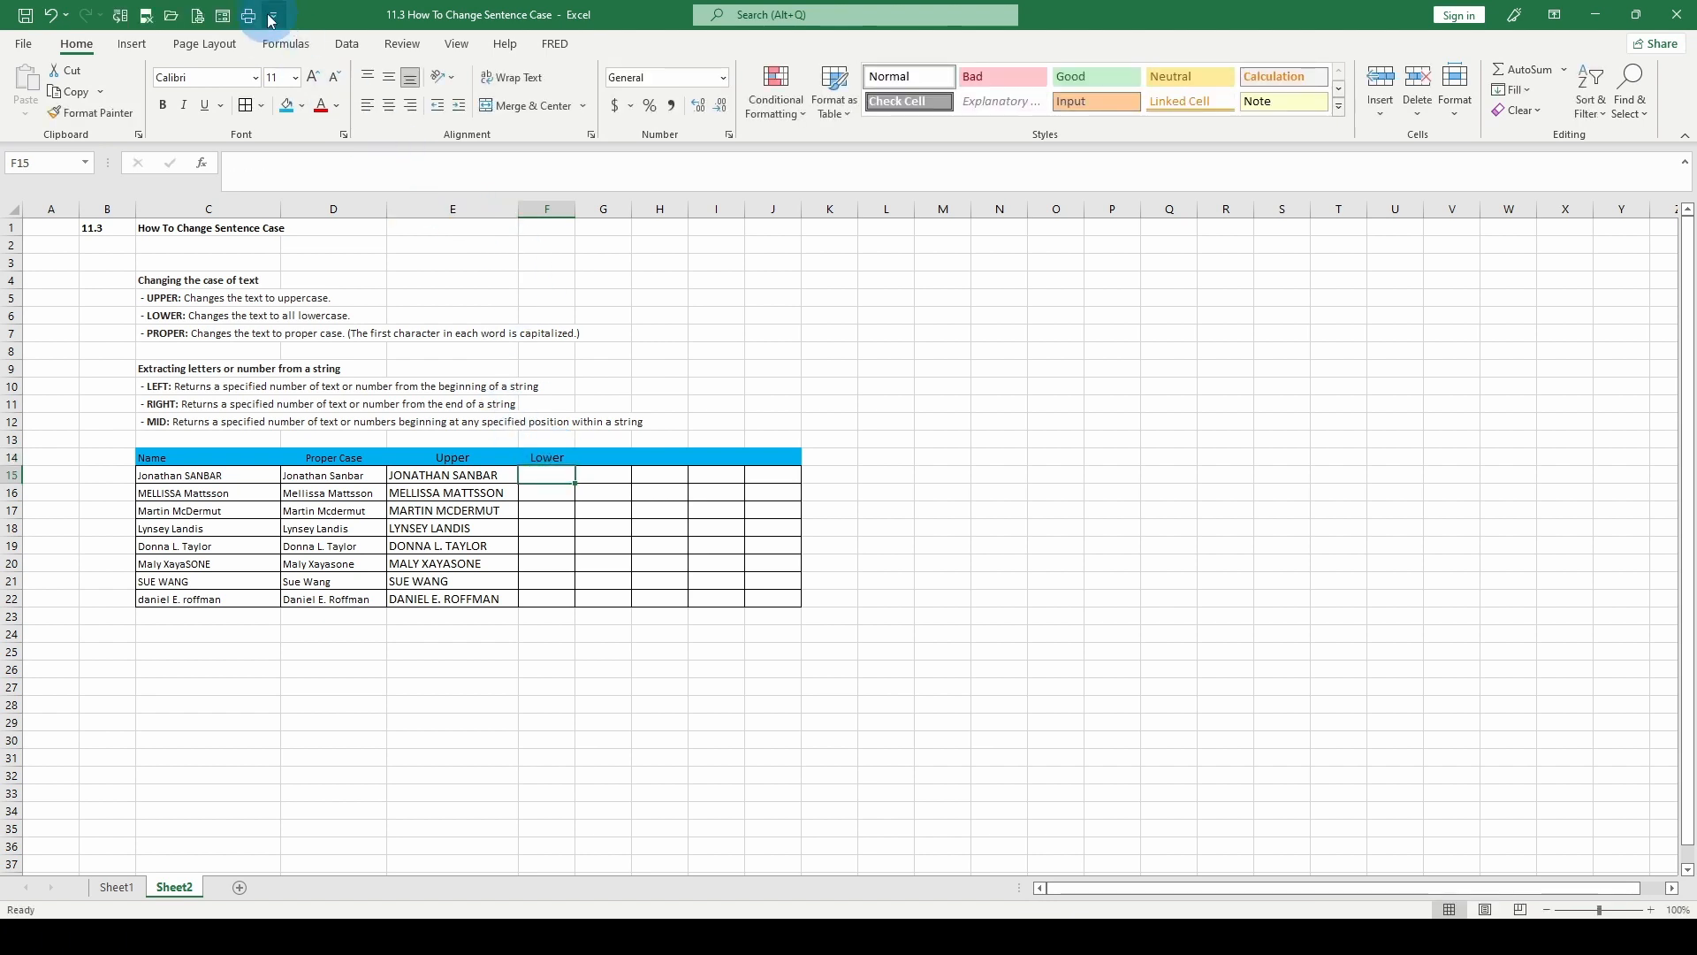
Step: Insert the LOWER text function in F15 with C15 as its text argument
{"action": "left_click", "coordinate": [286, 44]}
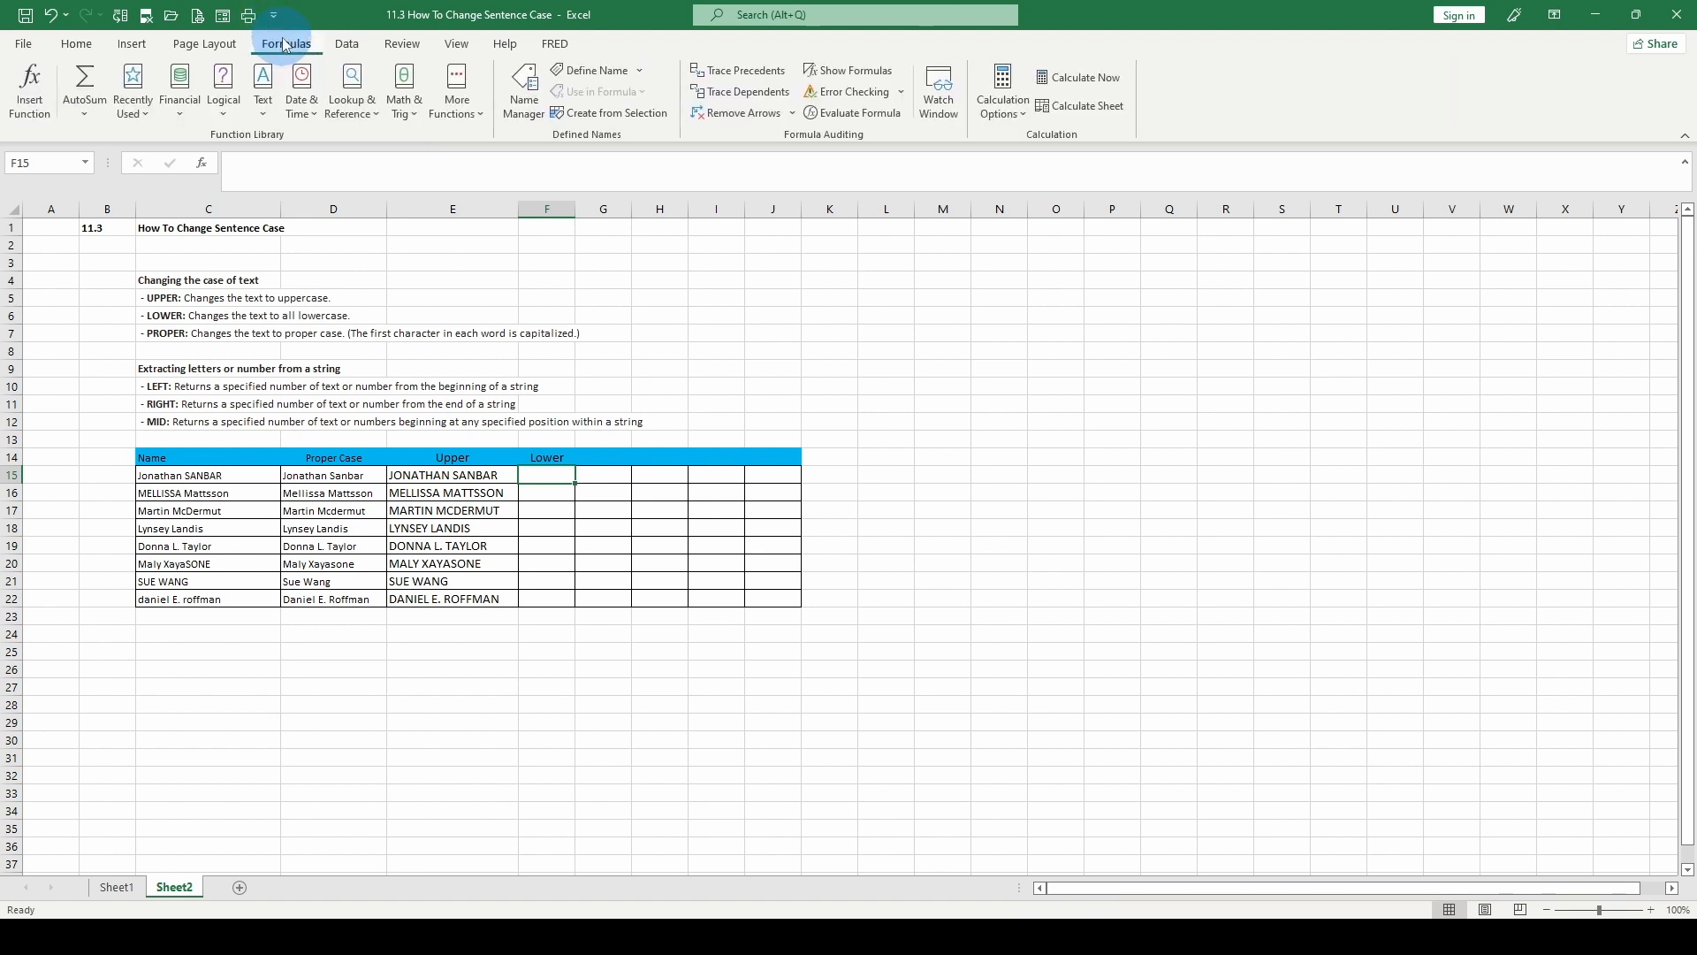
{"action": "left_click", "coordinate": [266, 113]}
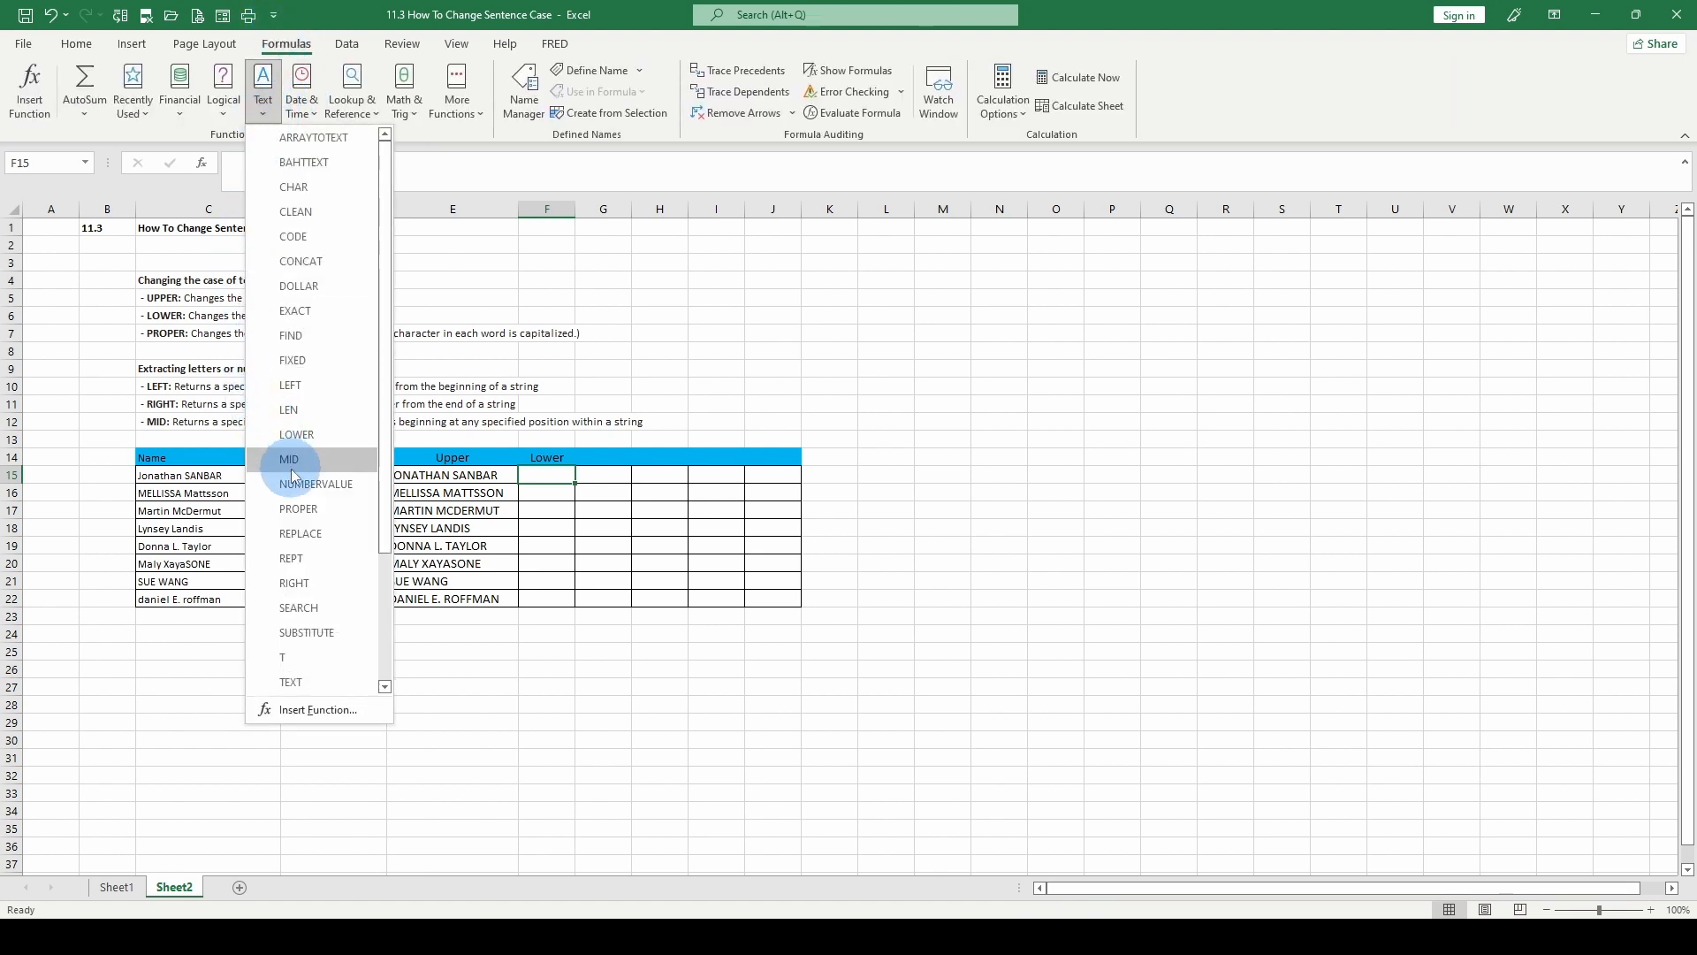
{"action": "left_click", "coordinate": [301, 436]}
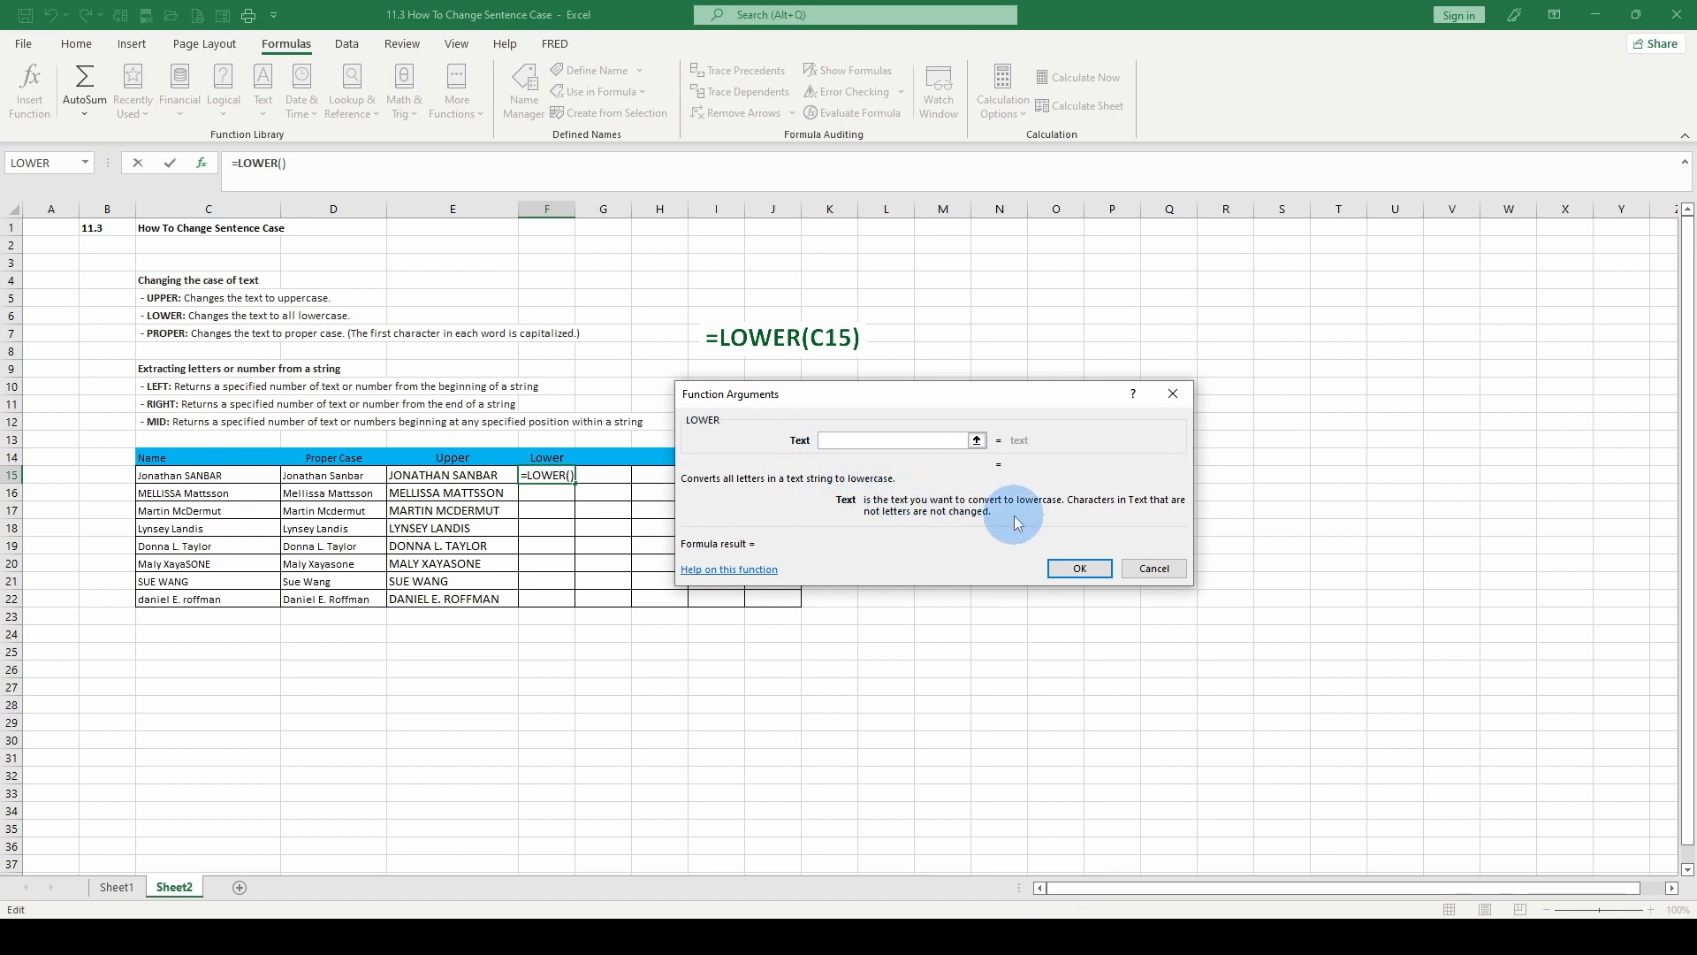
{"action": "left_click", "coordinate": [226, 477]}
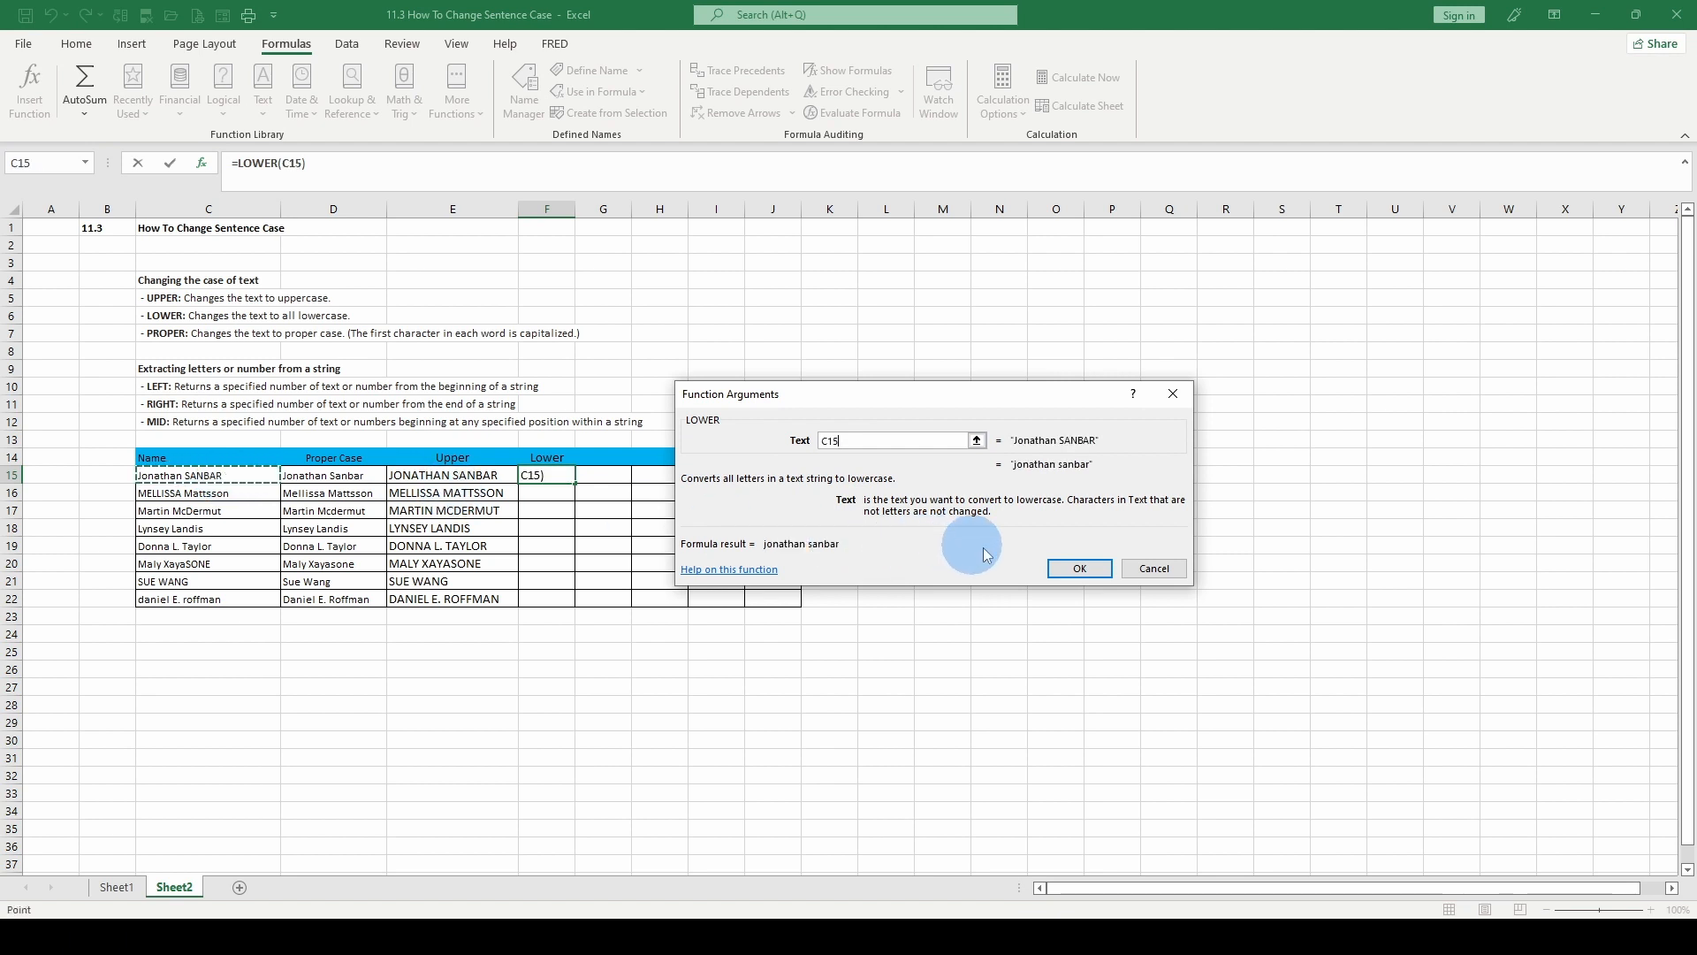
{"action": "left_click", "coordinate": [1082, 568]}
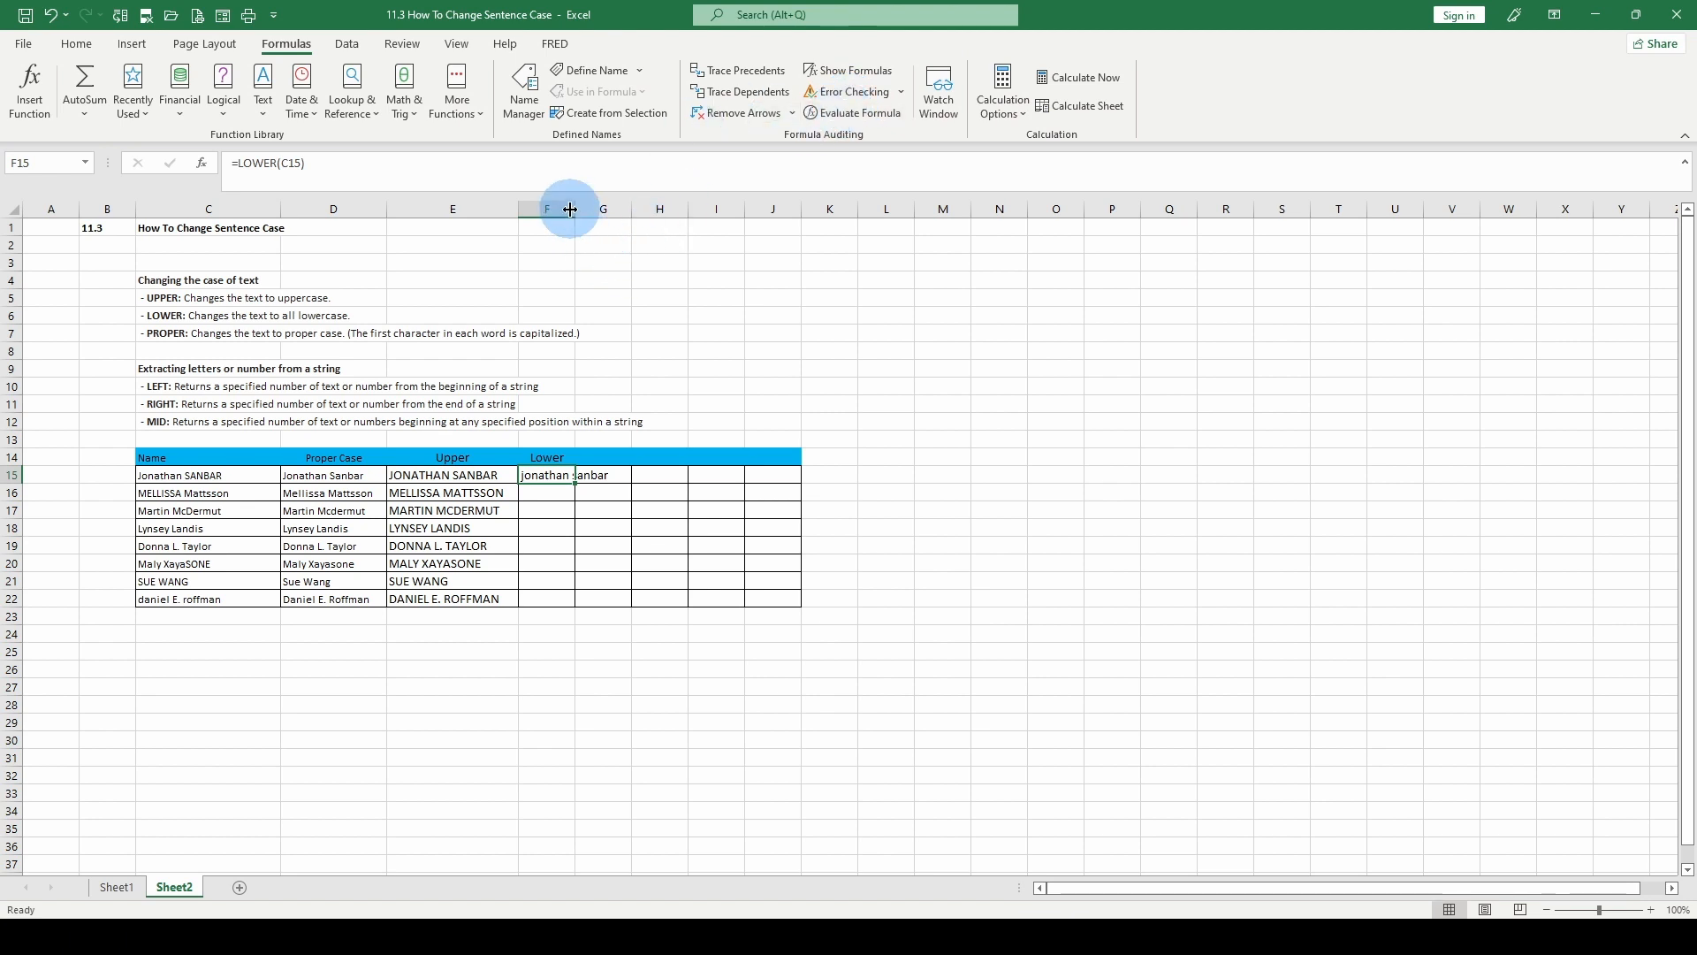
Step: Widen column F to about 15.29 and copy the LOWER formula from F15 down through F22
{"action": "left_click_drag", "start_coordinate": [574, 210], "coordinate": [575, 210]}
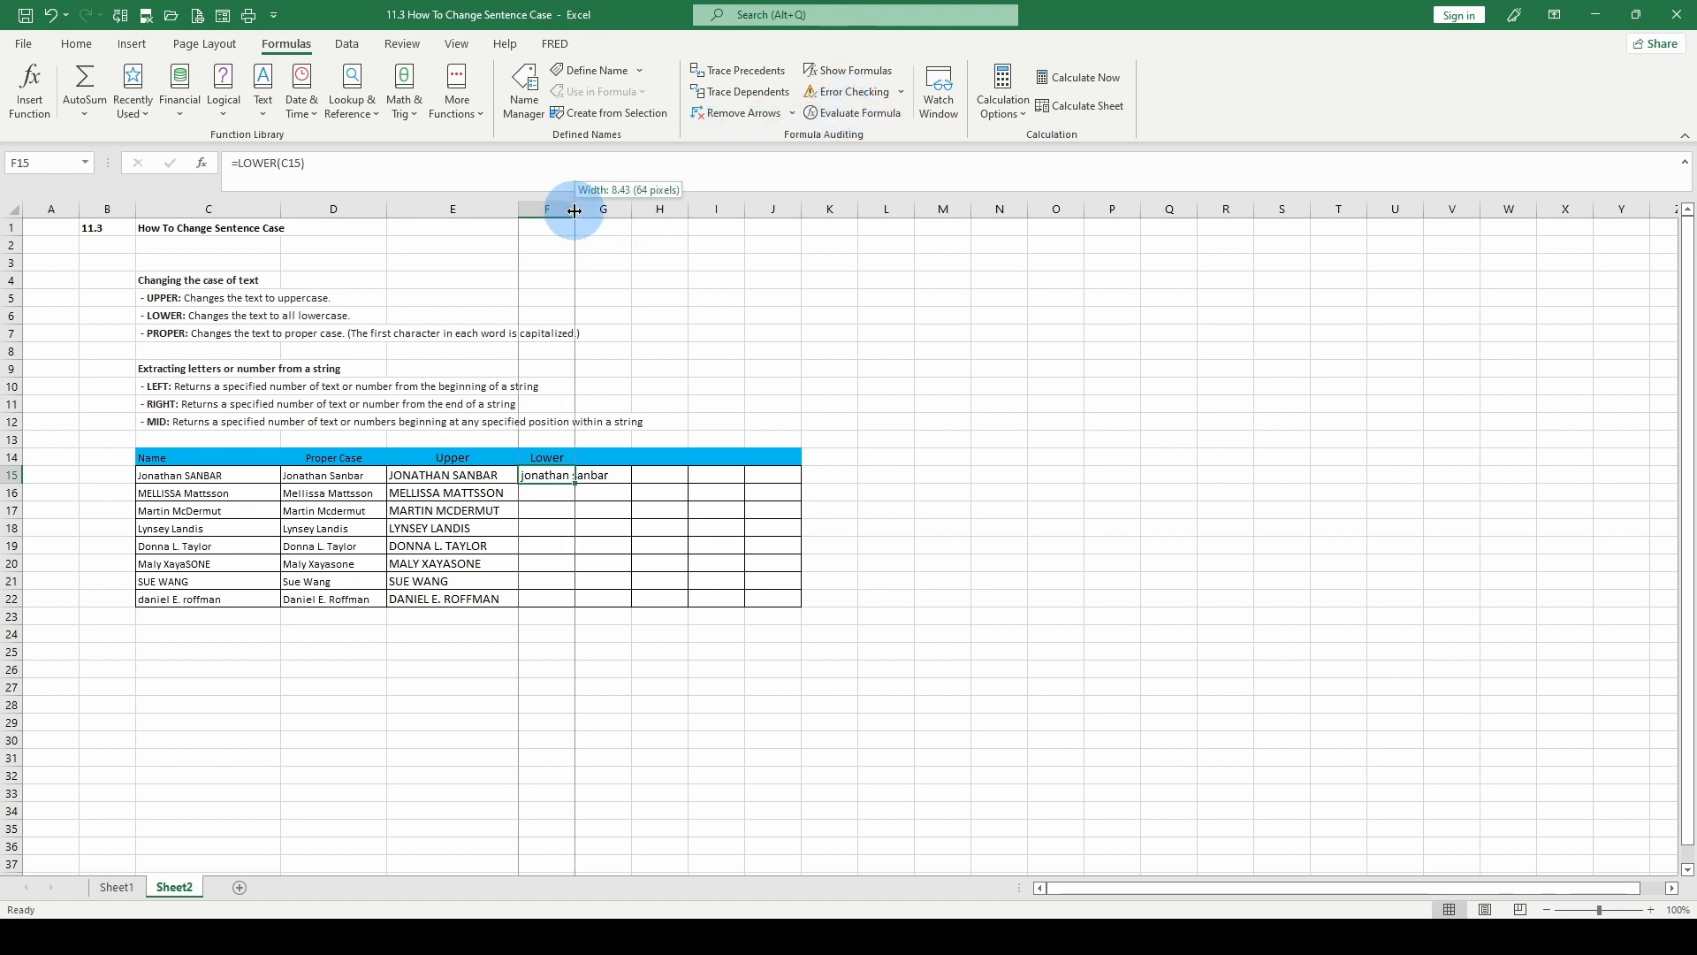
{"action": "left_click_drag", "start_coordinate": [575, 210], "coordinate": [617, 215]}
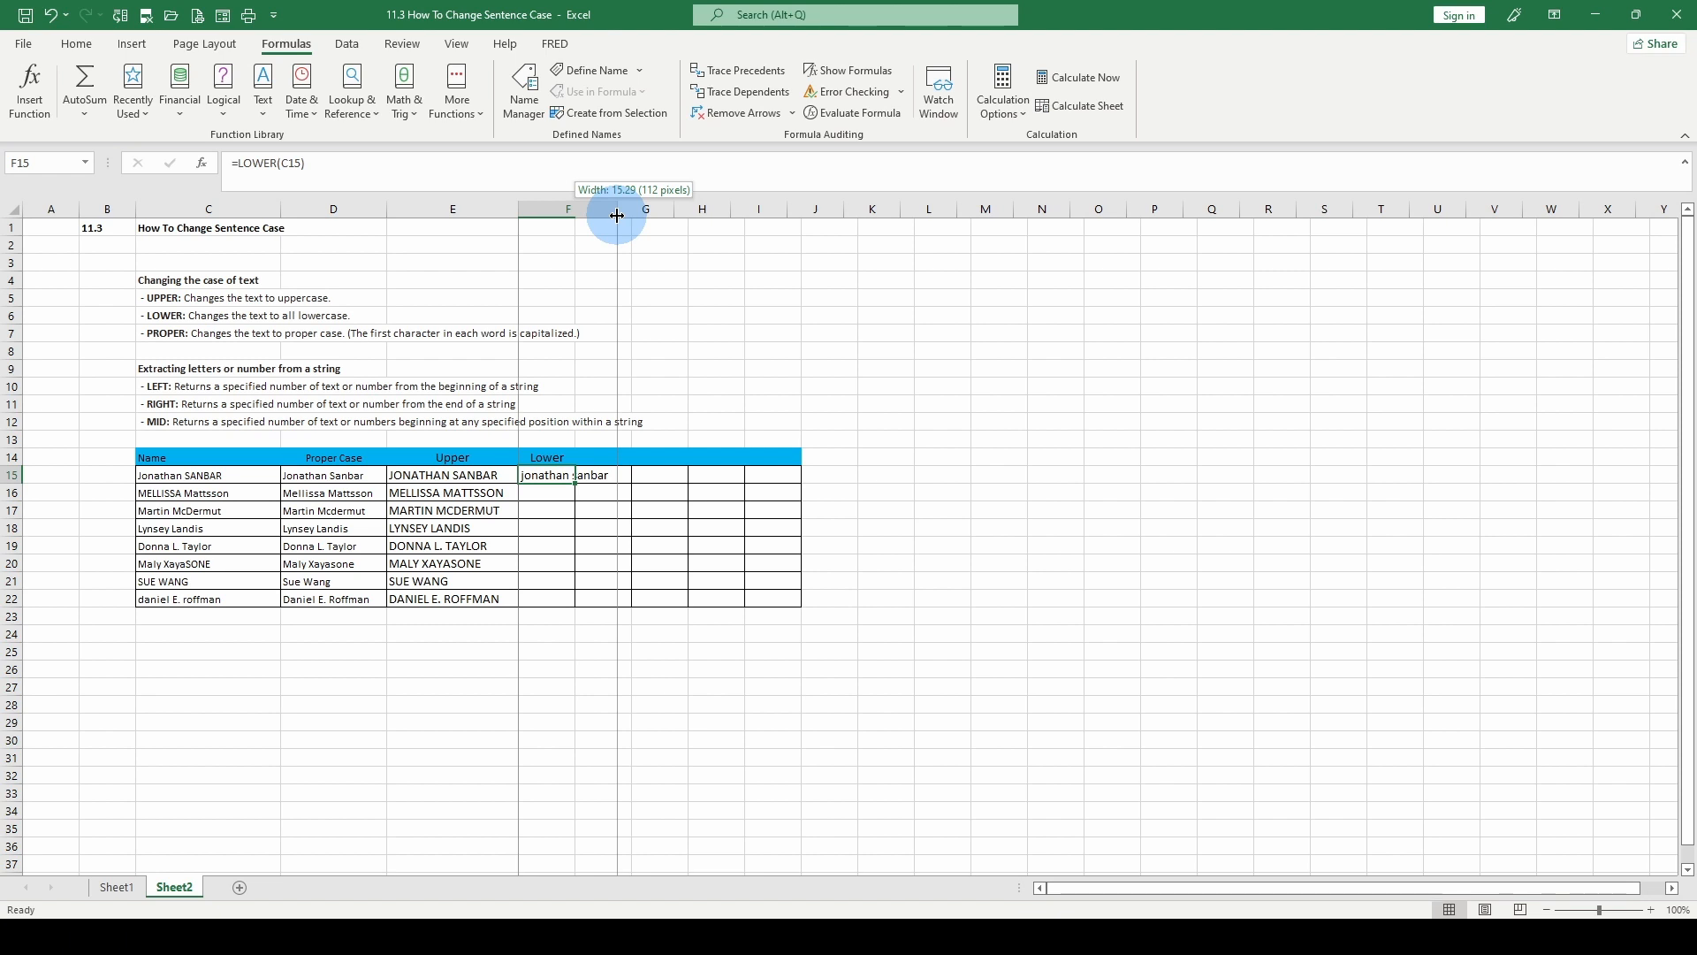
{"action": "left_click_drag", "start_coordinate": [617, 215], "coordinate": [618, 216]}
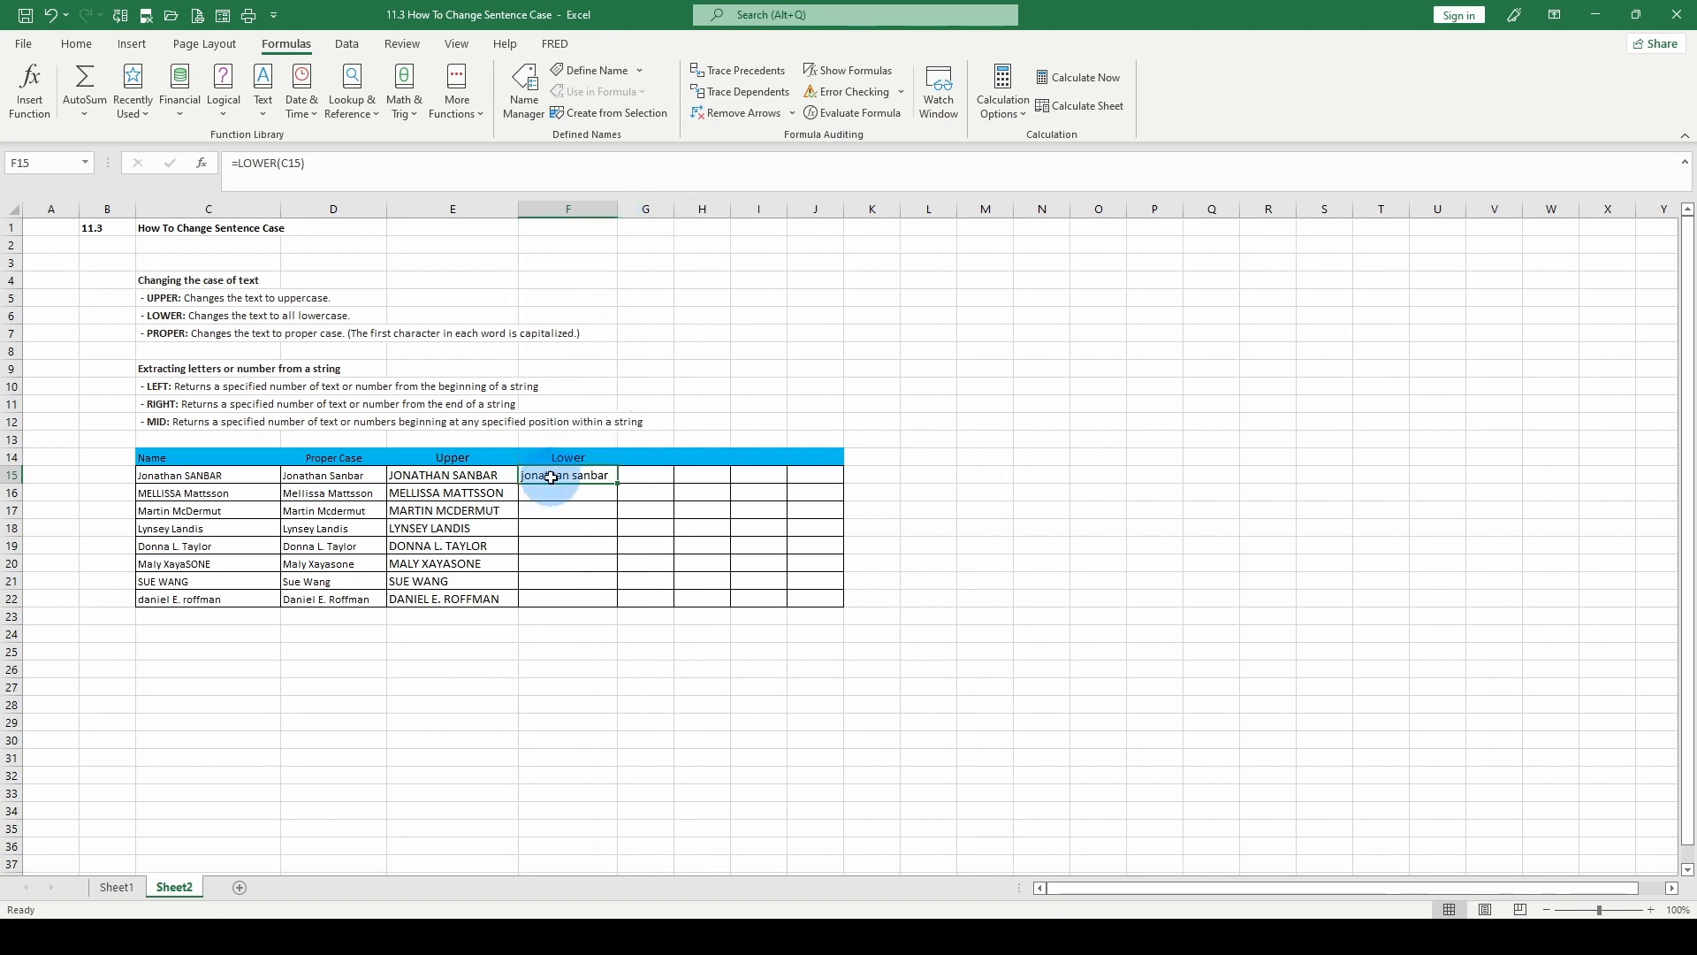
{"action": "mouse_move", "coordinate": [550, 478]}
{"action": "left_mouse_down"}
{"action": "mouse_move", "coordinate": [607, 485]}
{"action": "mouse_move", "coordinate": [568, 474]}
{"action": "mouse_move", "coordinate": [586, 587]}
{"action": "left_mouse_up"}
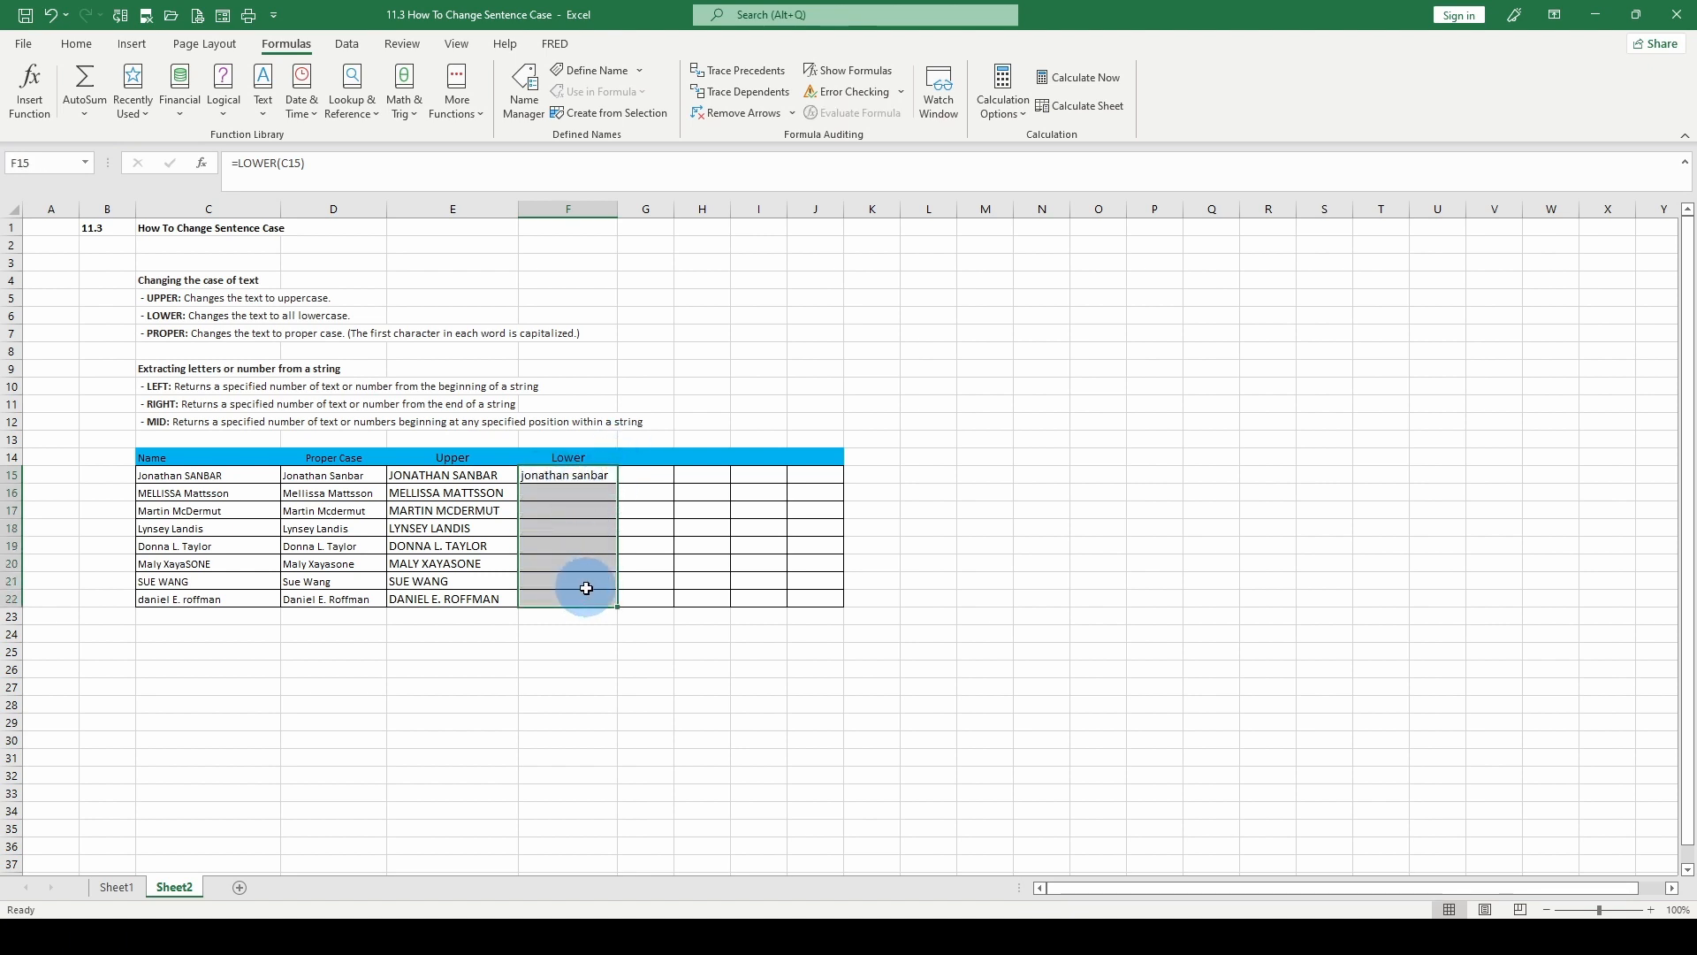
{"action": "key", "text": "ctrl+c"}
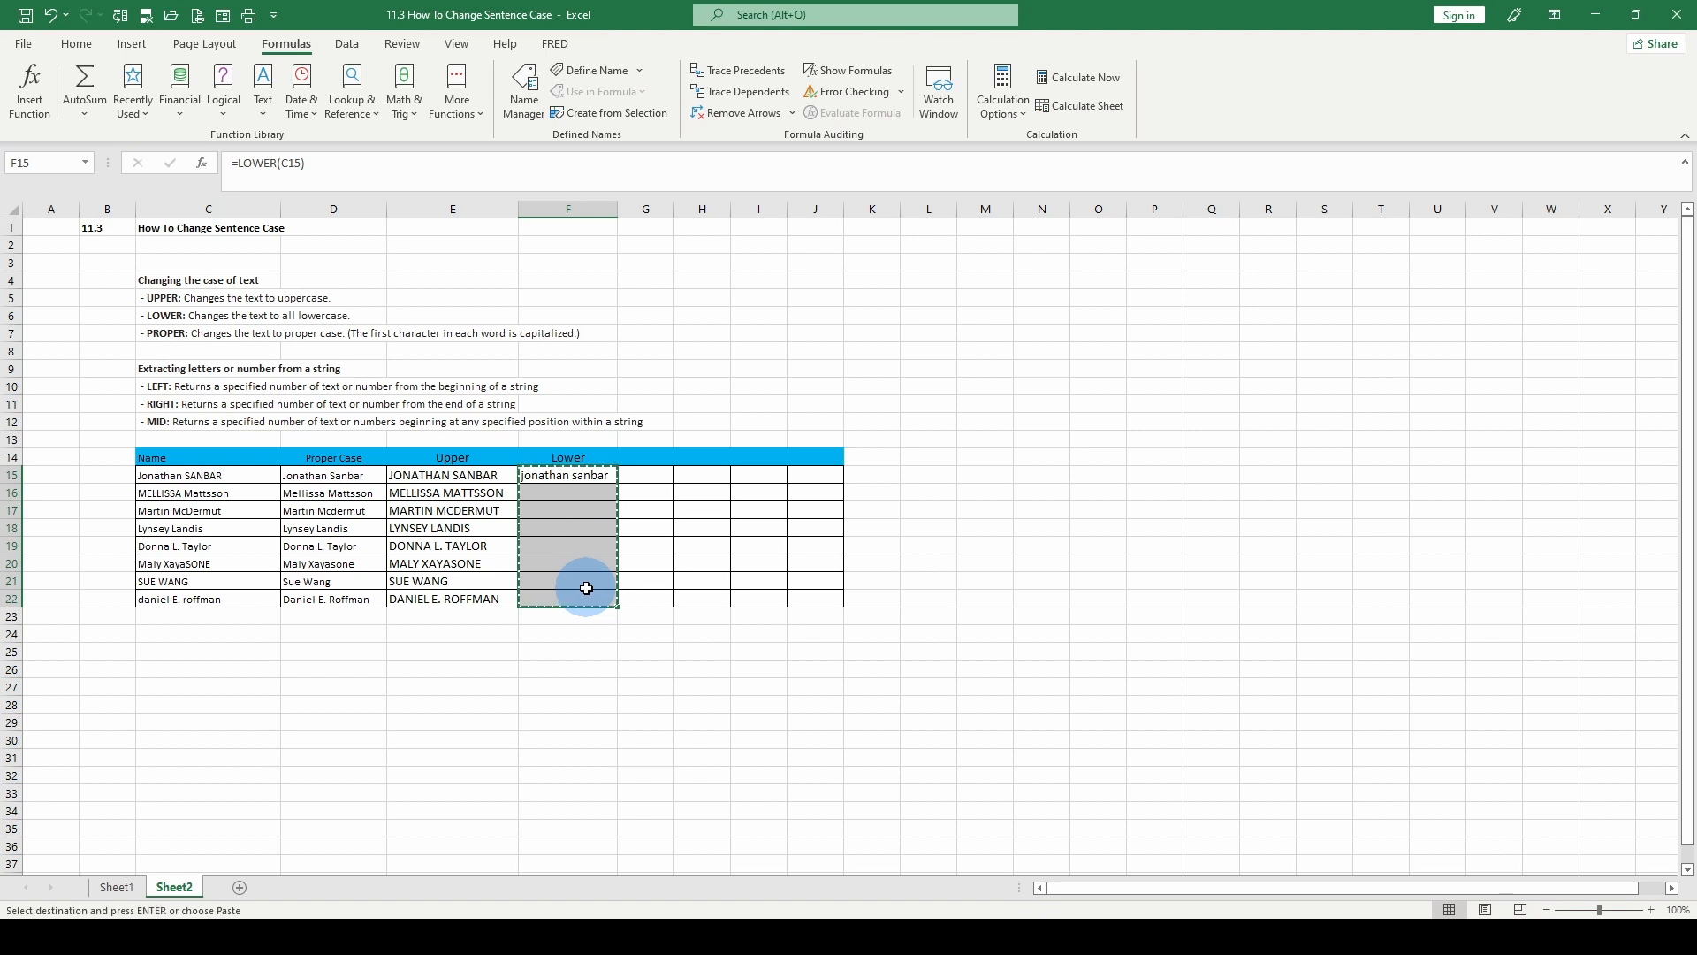
{"action": "left_click", "coordinate": [569, 474]}
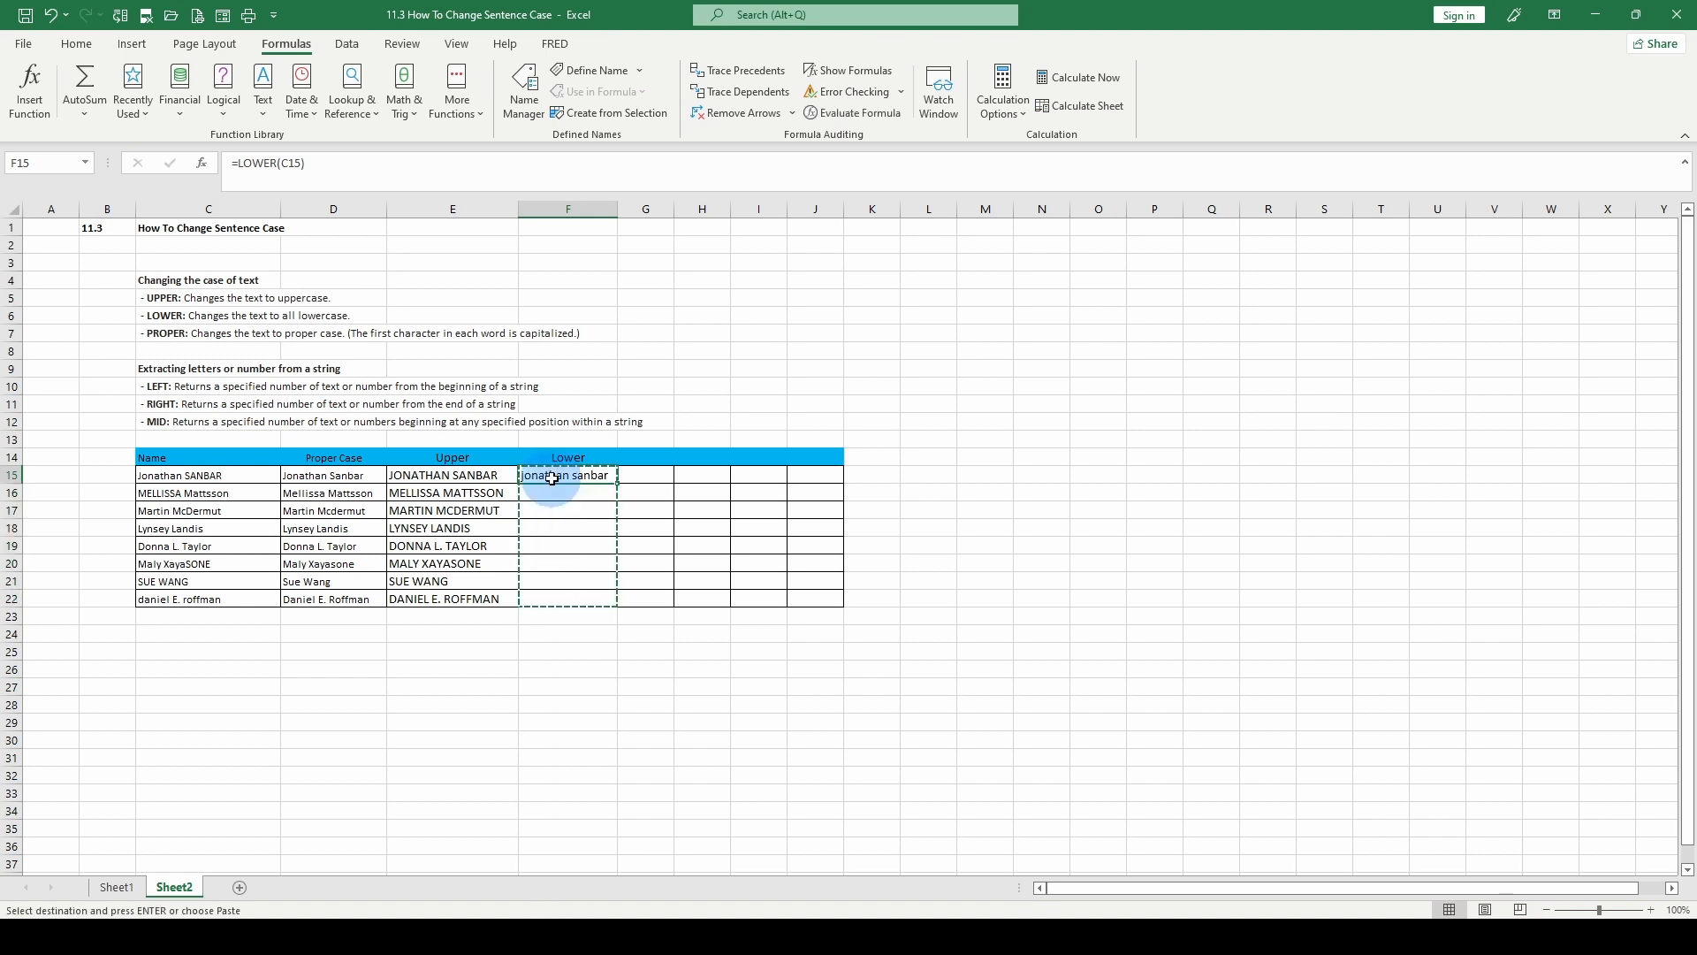
{"action": "left_click", "coordinate": [567, 598], "text": "shift"}
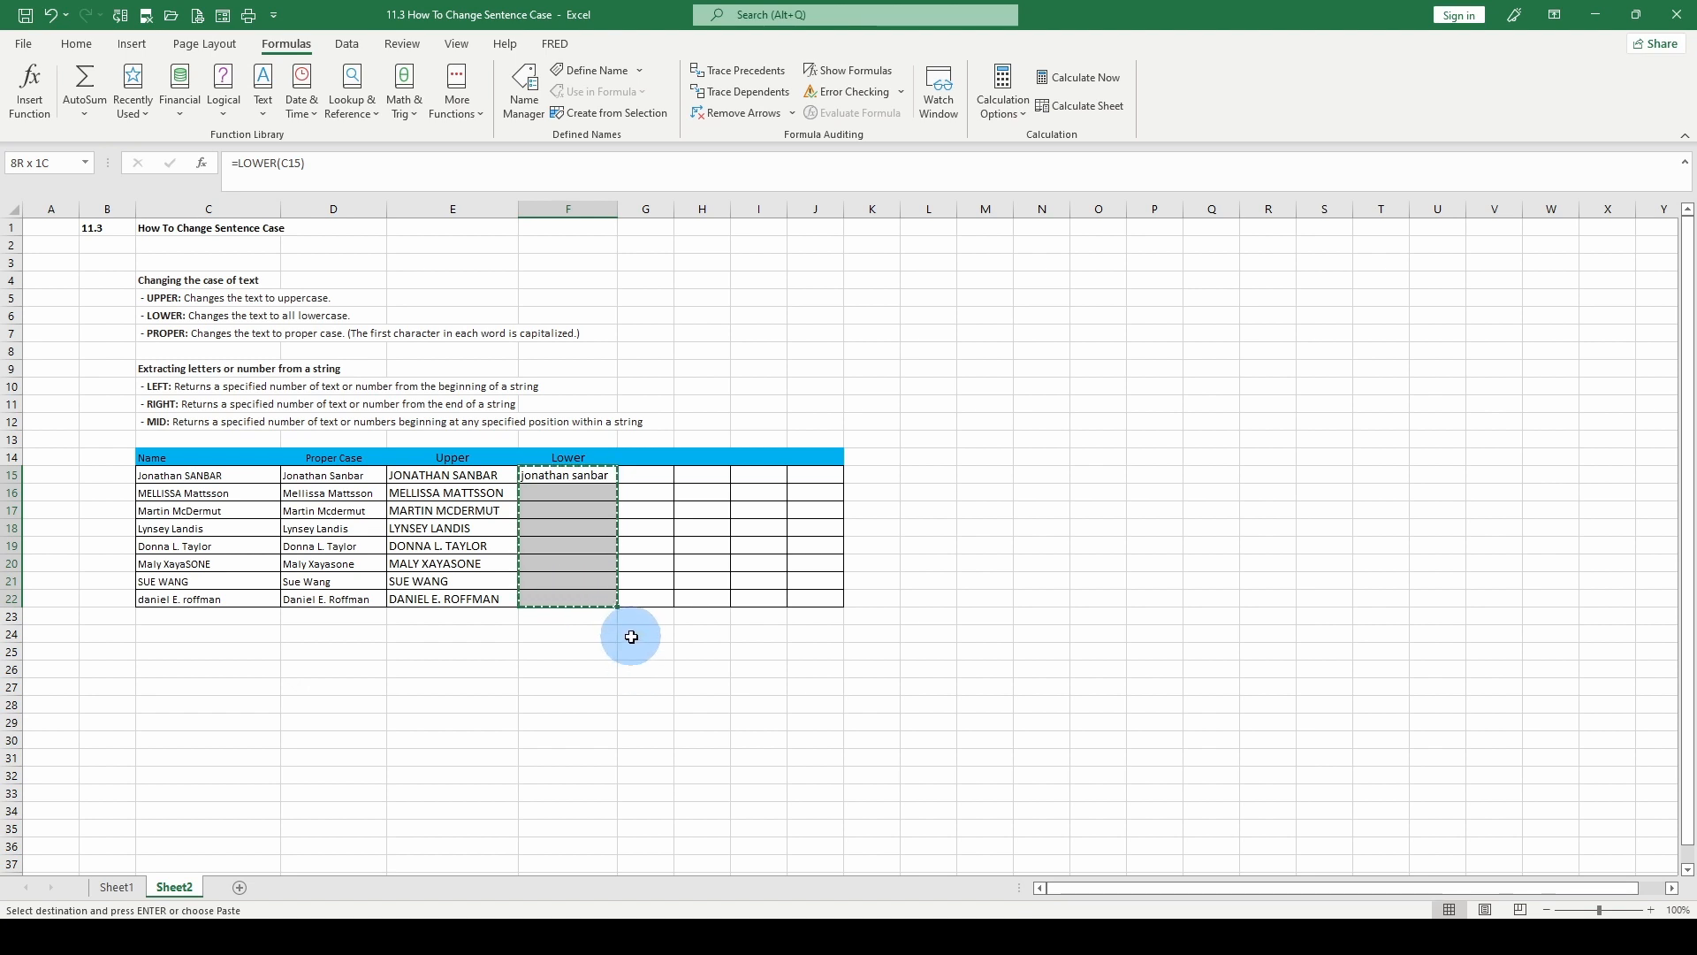
{"action": "key", "text": "Return"}
{"action": "left_click", "coordinate": [631, 625]}
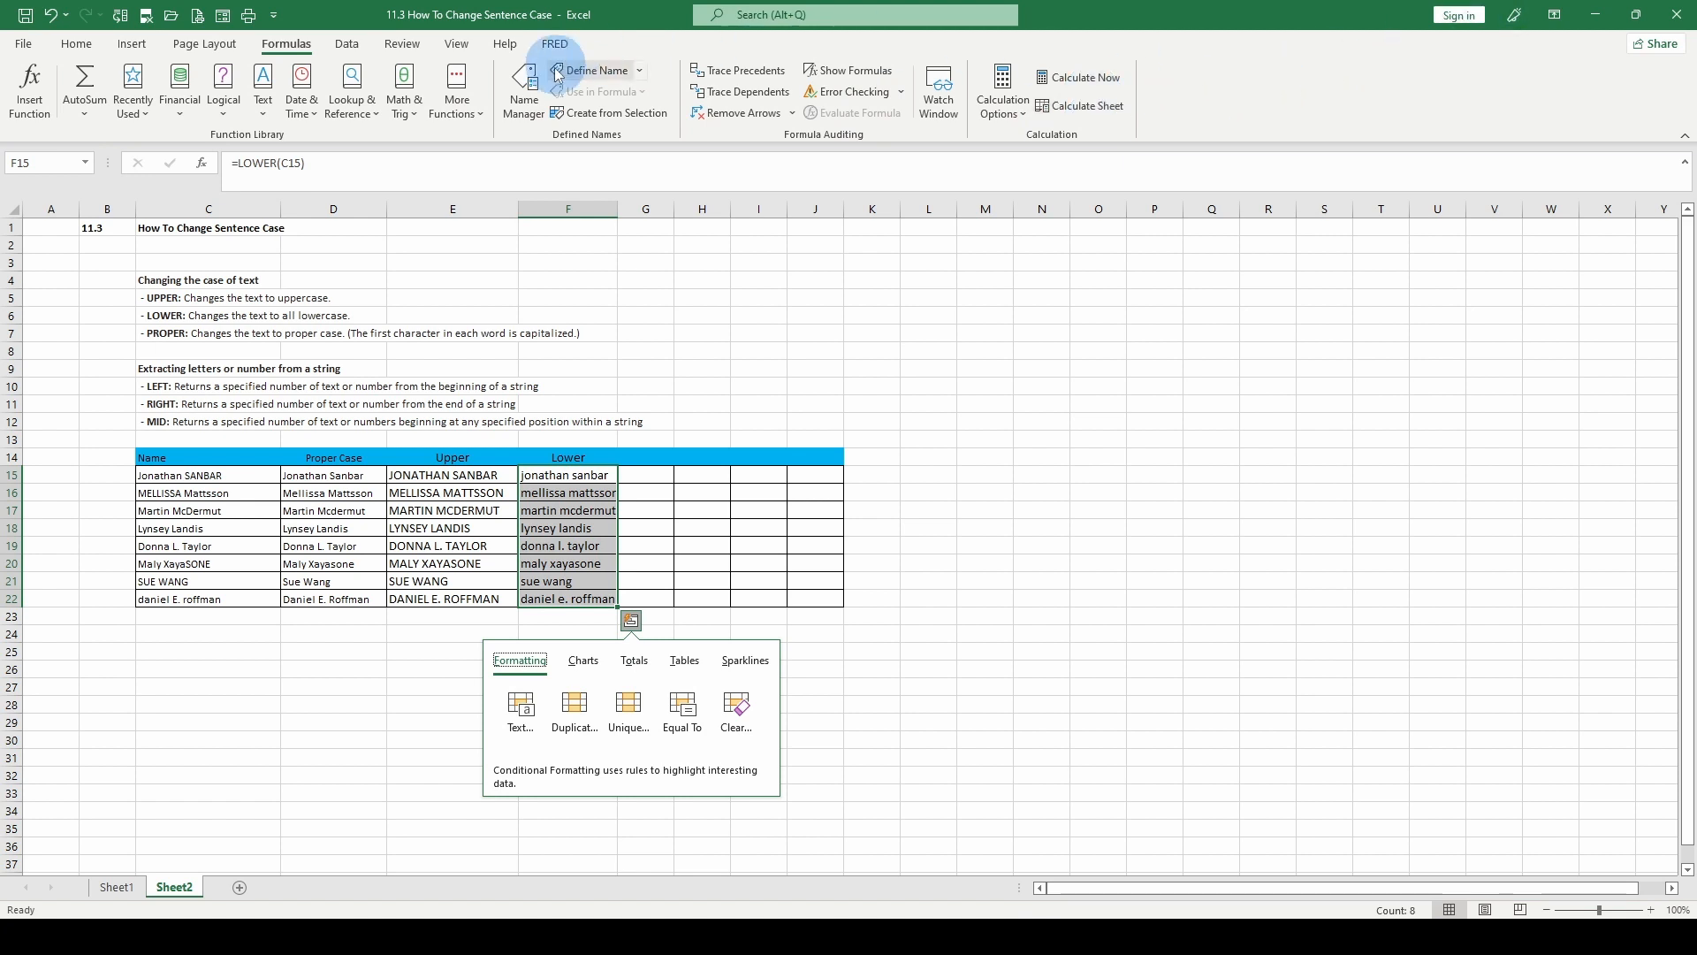
Step: AutoFit the width of column F to the lowercase names in F15:F22
{"action": "left_click", "coordinate": [573, 495]}
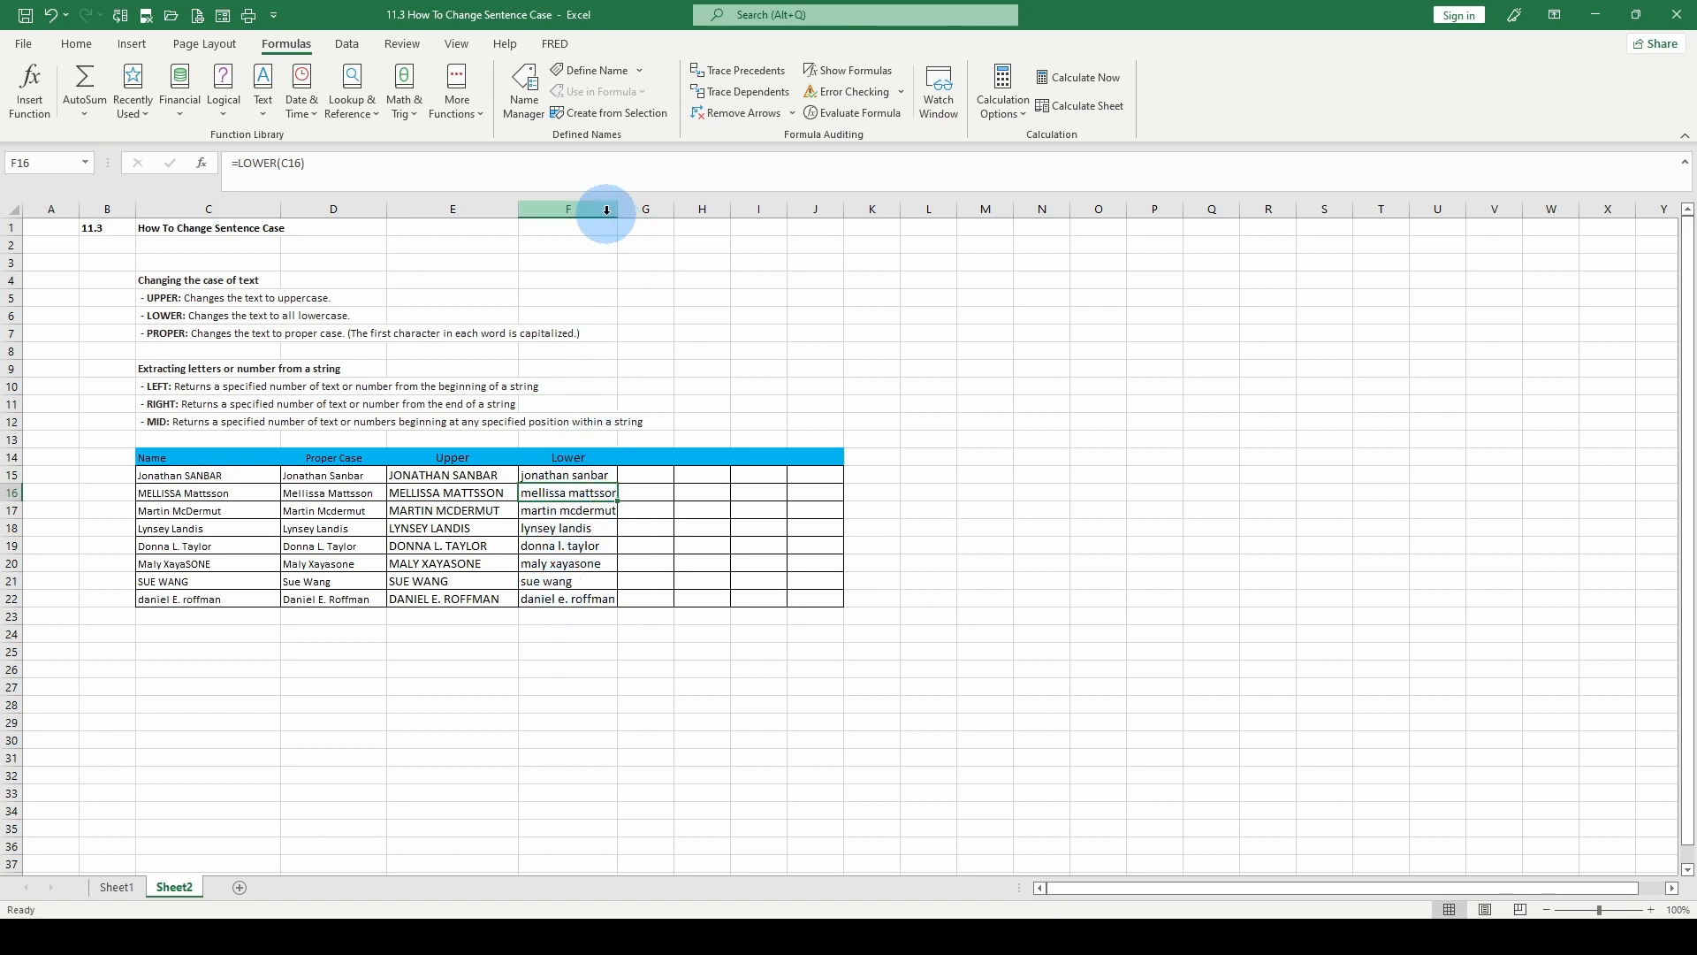
{"action": "mouse_move", "coordinate": [618, 209]}
{"action": "left_mouse_down"}
{"action": "mouse_move", "coordinate": [643, 210]}
{"action": "mouse_move", "coordinate": [628, 209]}
{"action": "left_mouse_up"}
{"action": "left_click_drag", "start_coordinate": [587, 477], "coordinate": [591, 602]}
{"action": "scroll", "coordinate": [1086, 102], "scroll_direction": "up", "scroll_amount": 3}
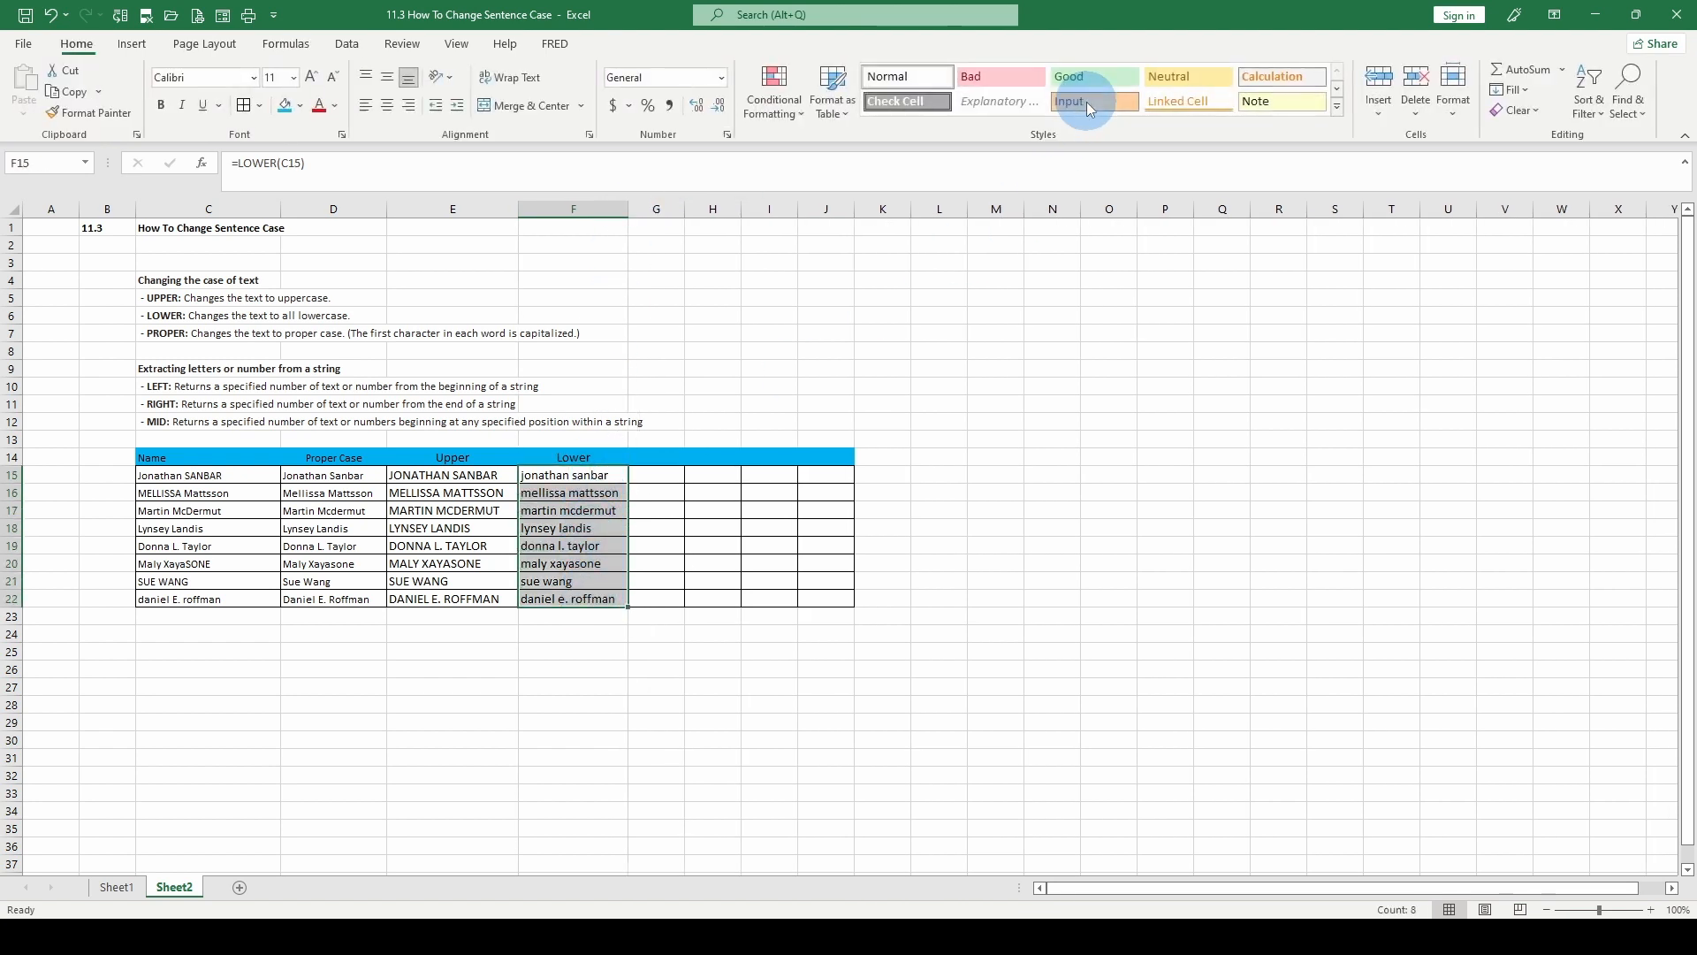
{"action": "left_click", "coordinate": [1530, 93]}
{"action": "left_click", "coordinate": [1503, 91]}
{"action": "left_click", "coordinate": [1455, 99]}
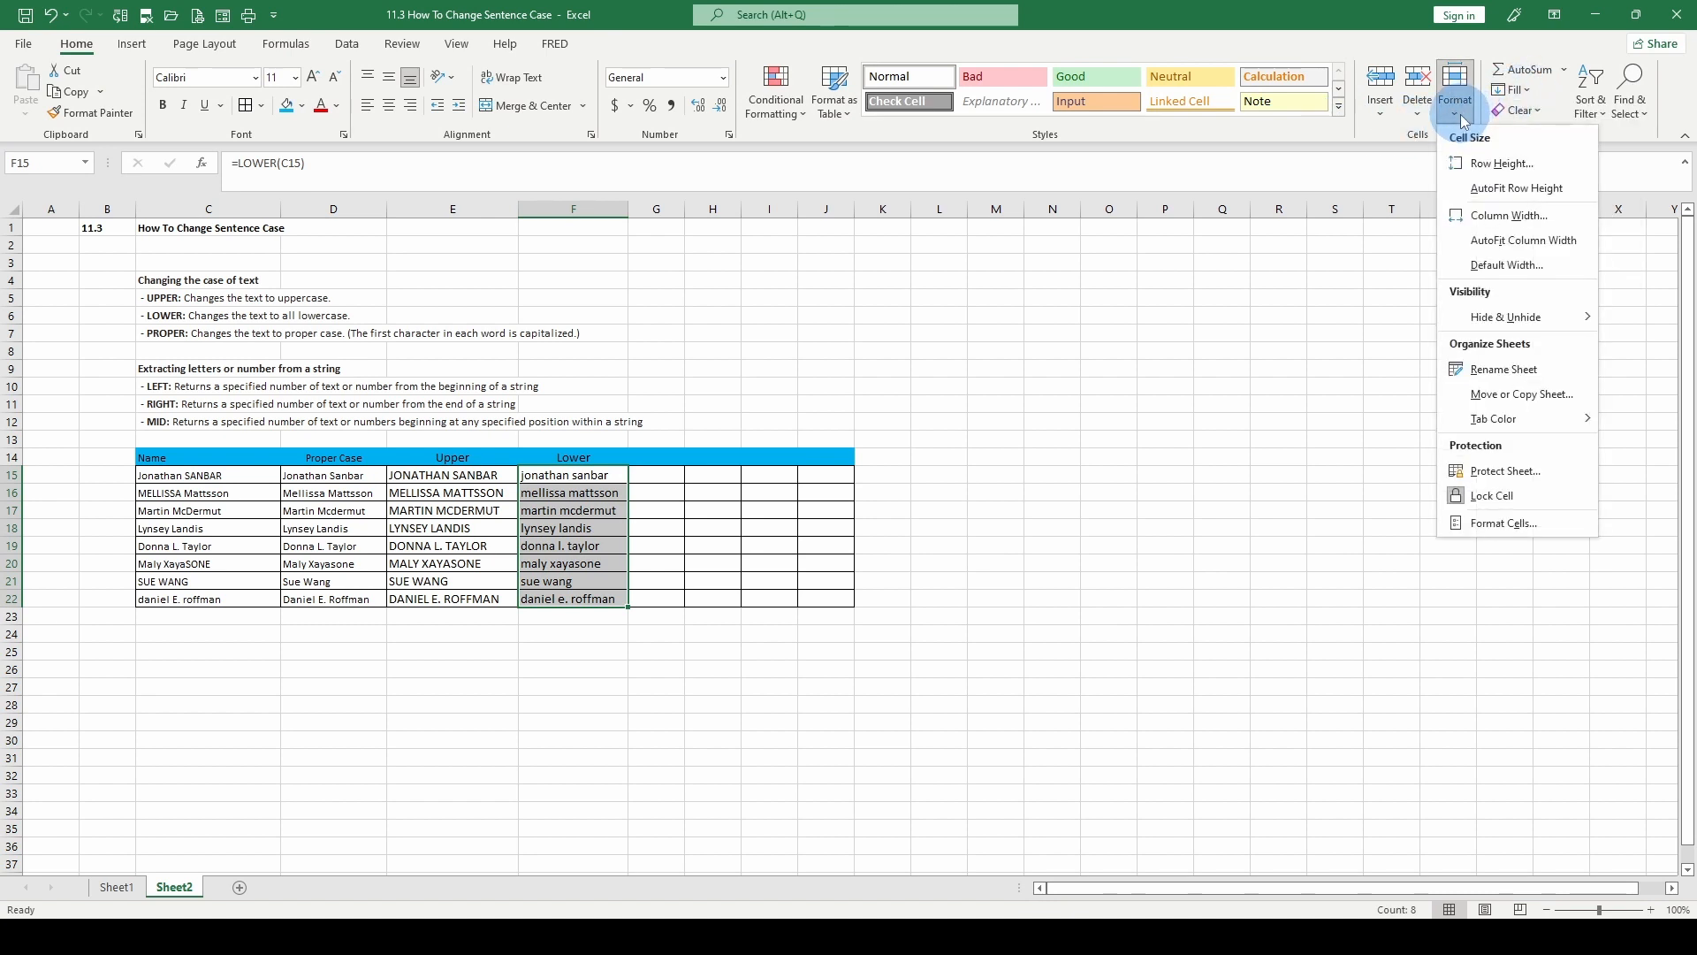
{"action": "left_click", "coordinate": [1488, 247]}
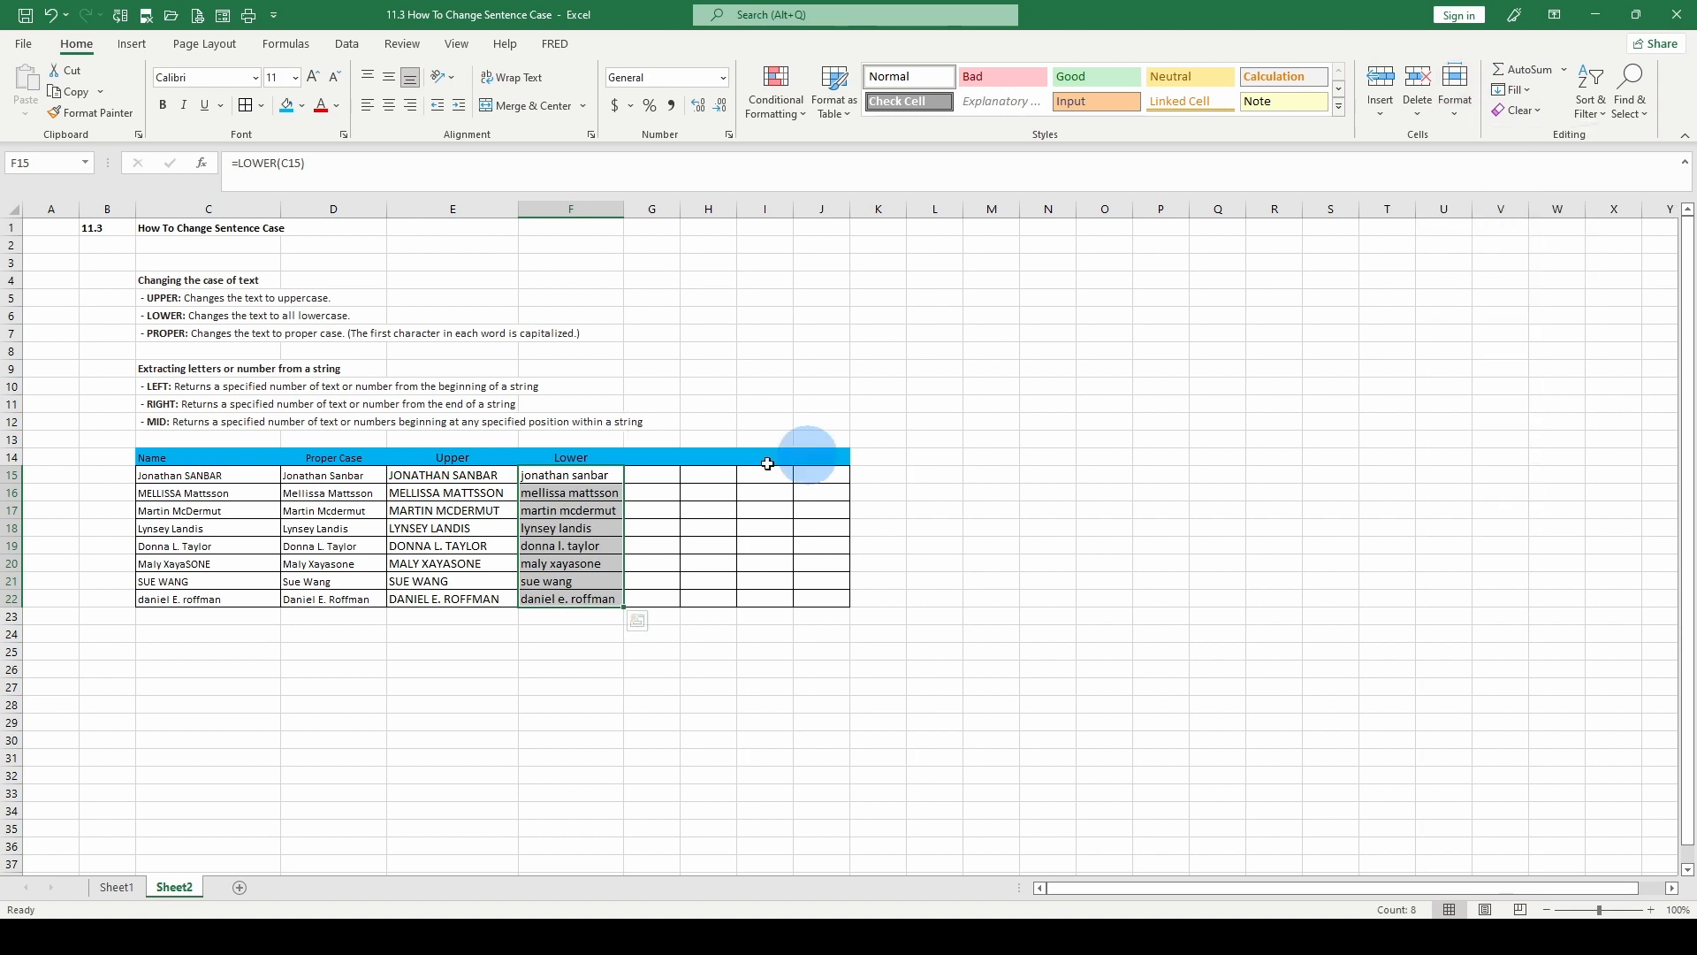
{"action": "left_click", "coordinate": [584, 514]}
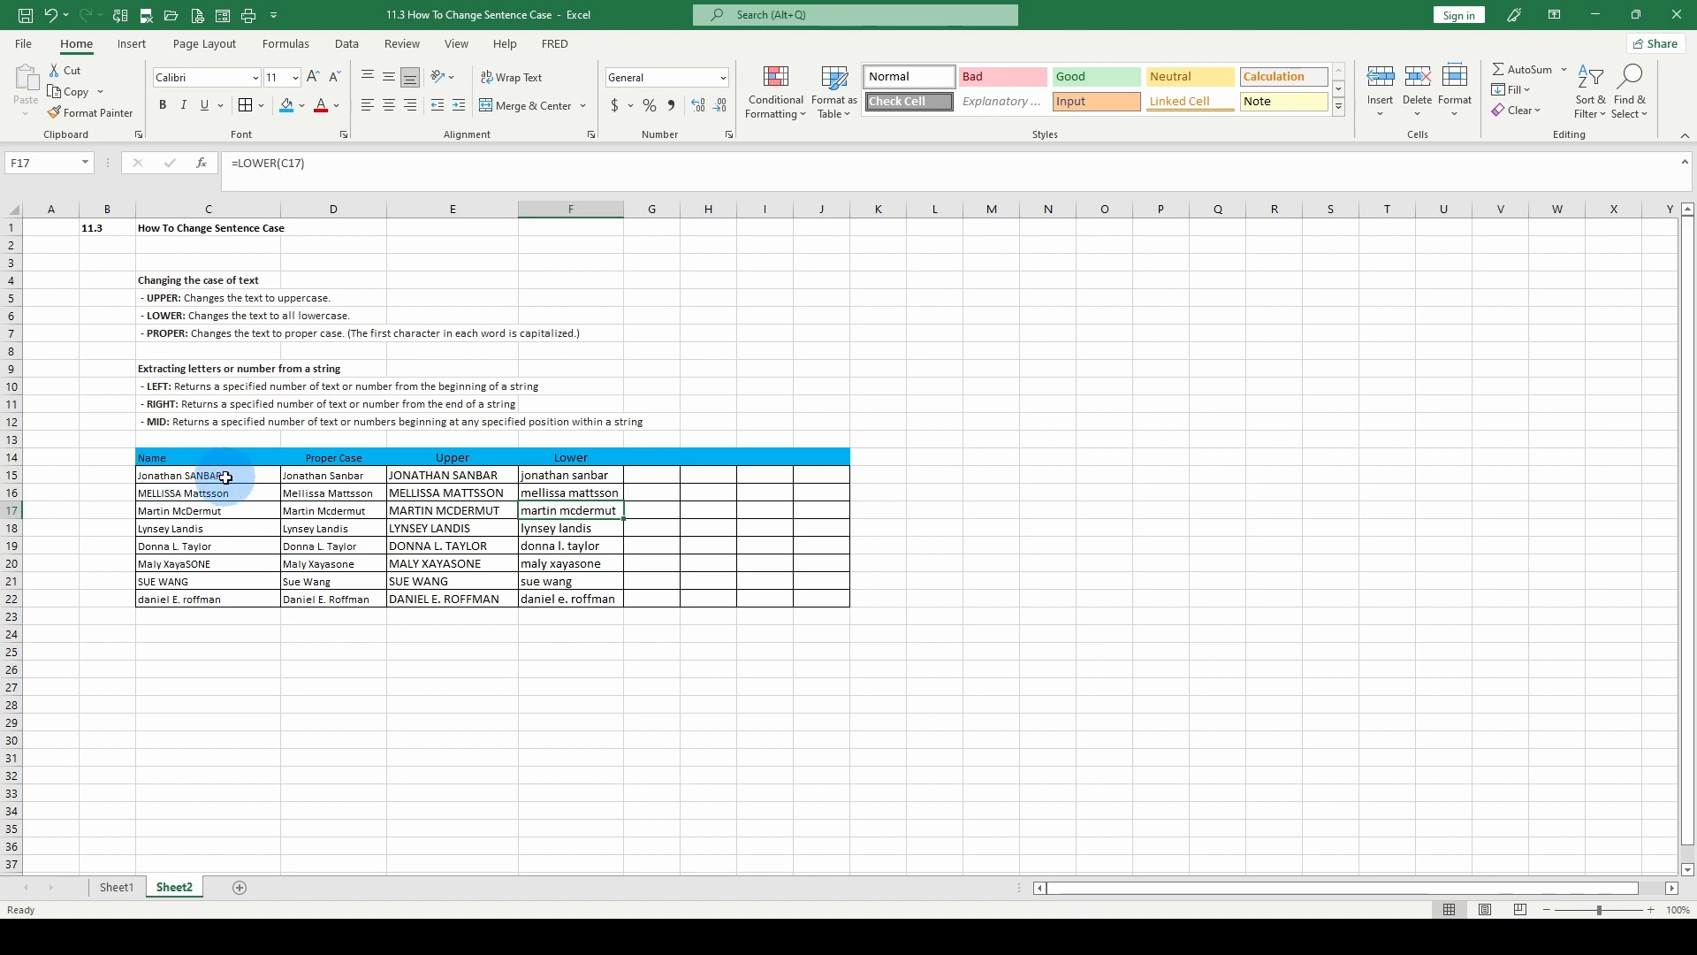
Step: Clear the existing PROPER formulas from D15:D22 in the Proper Case column
{"action": "left_click", "coordinate": [343, 457]}
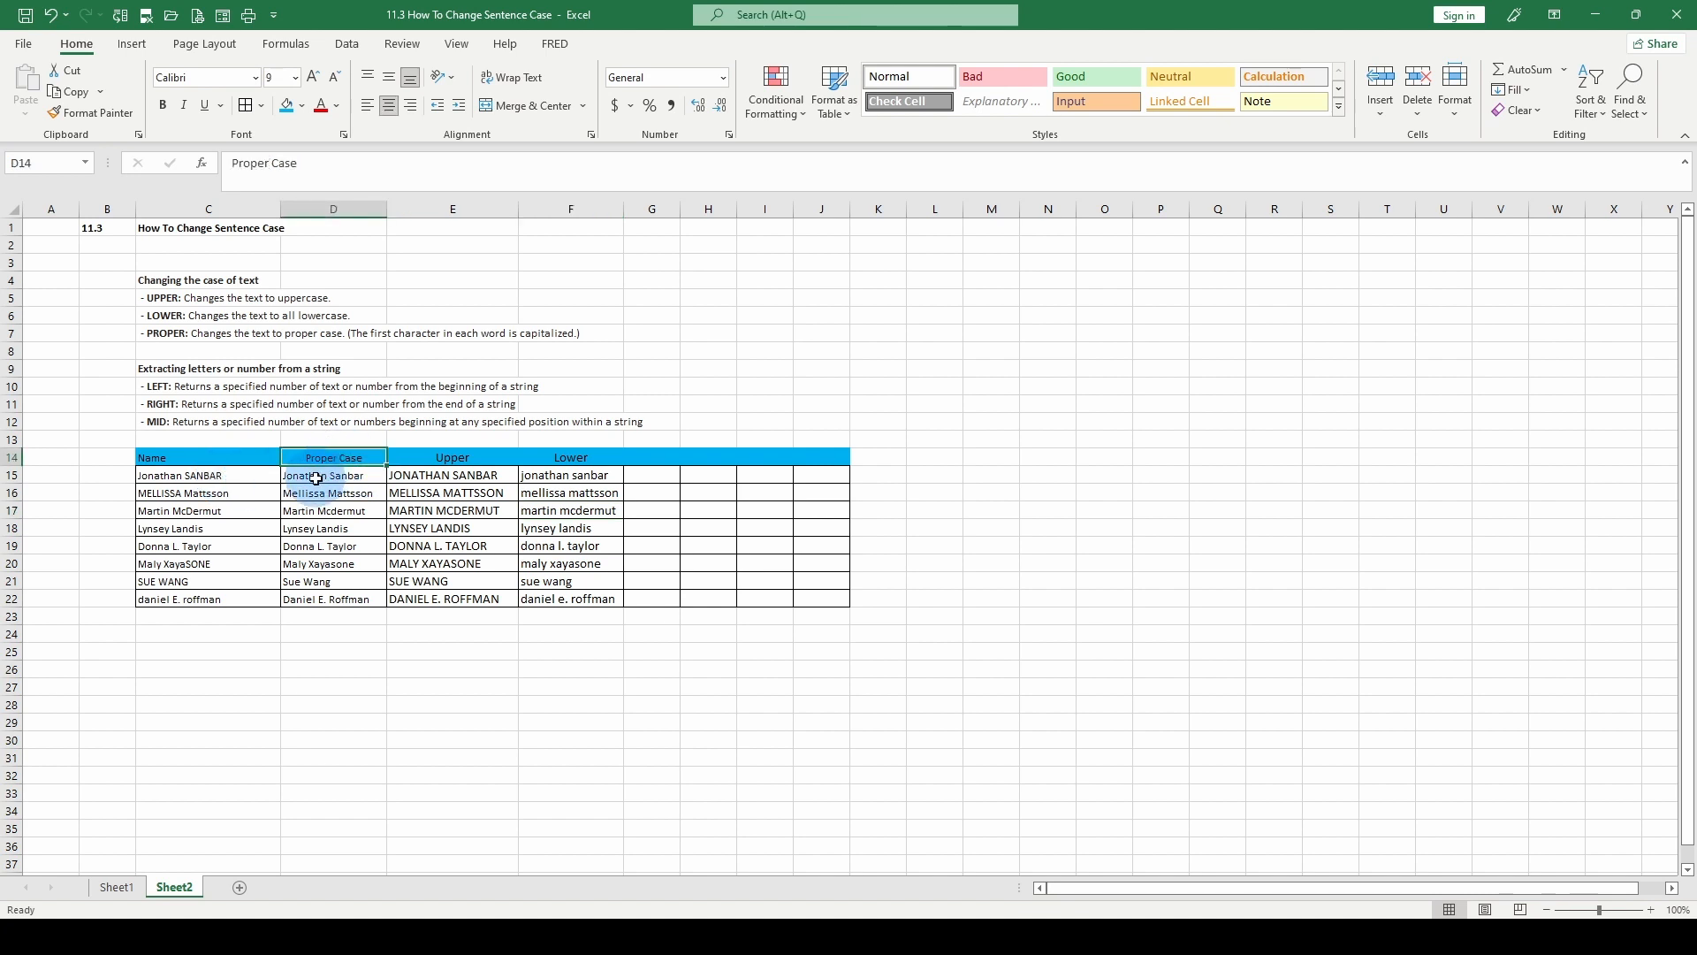
{"action": "left_click", "coordinate": [315, 478]}
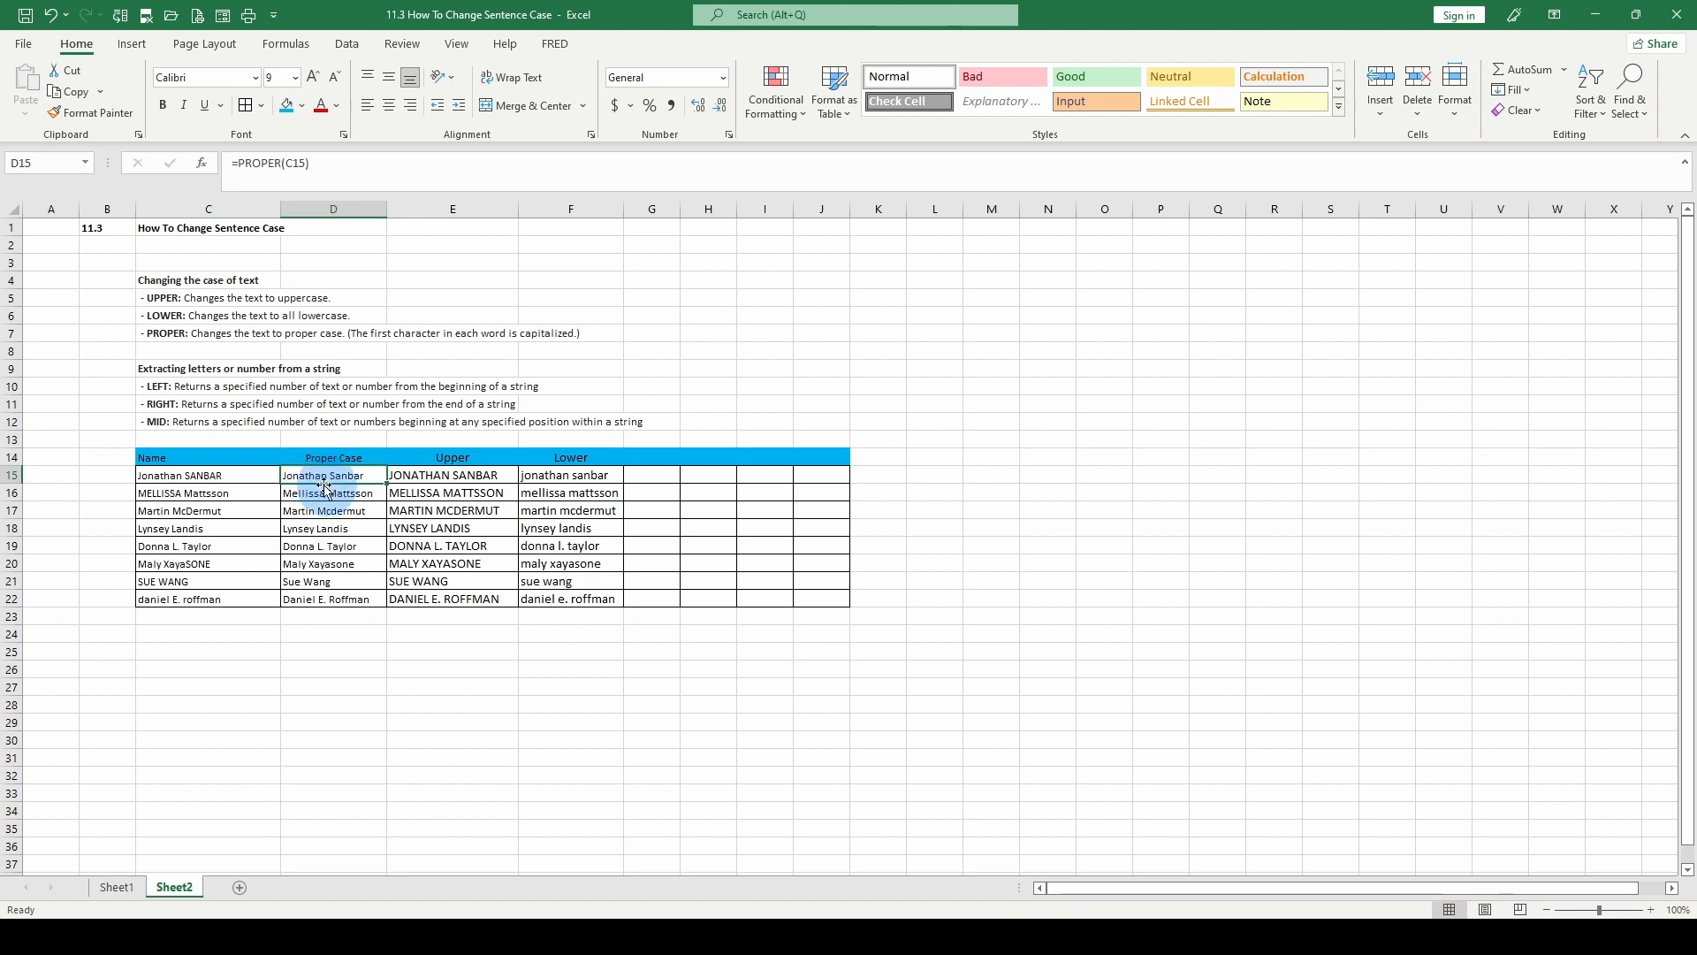
{"action": "left_click_drag", "start_coordinate": [316, 479], "coordinate": [323, 600]}
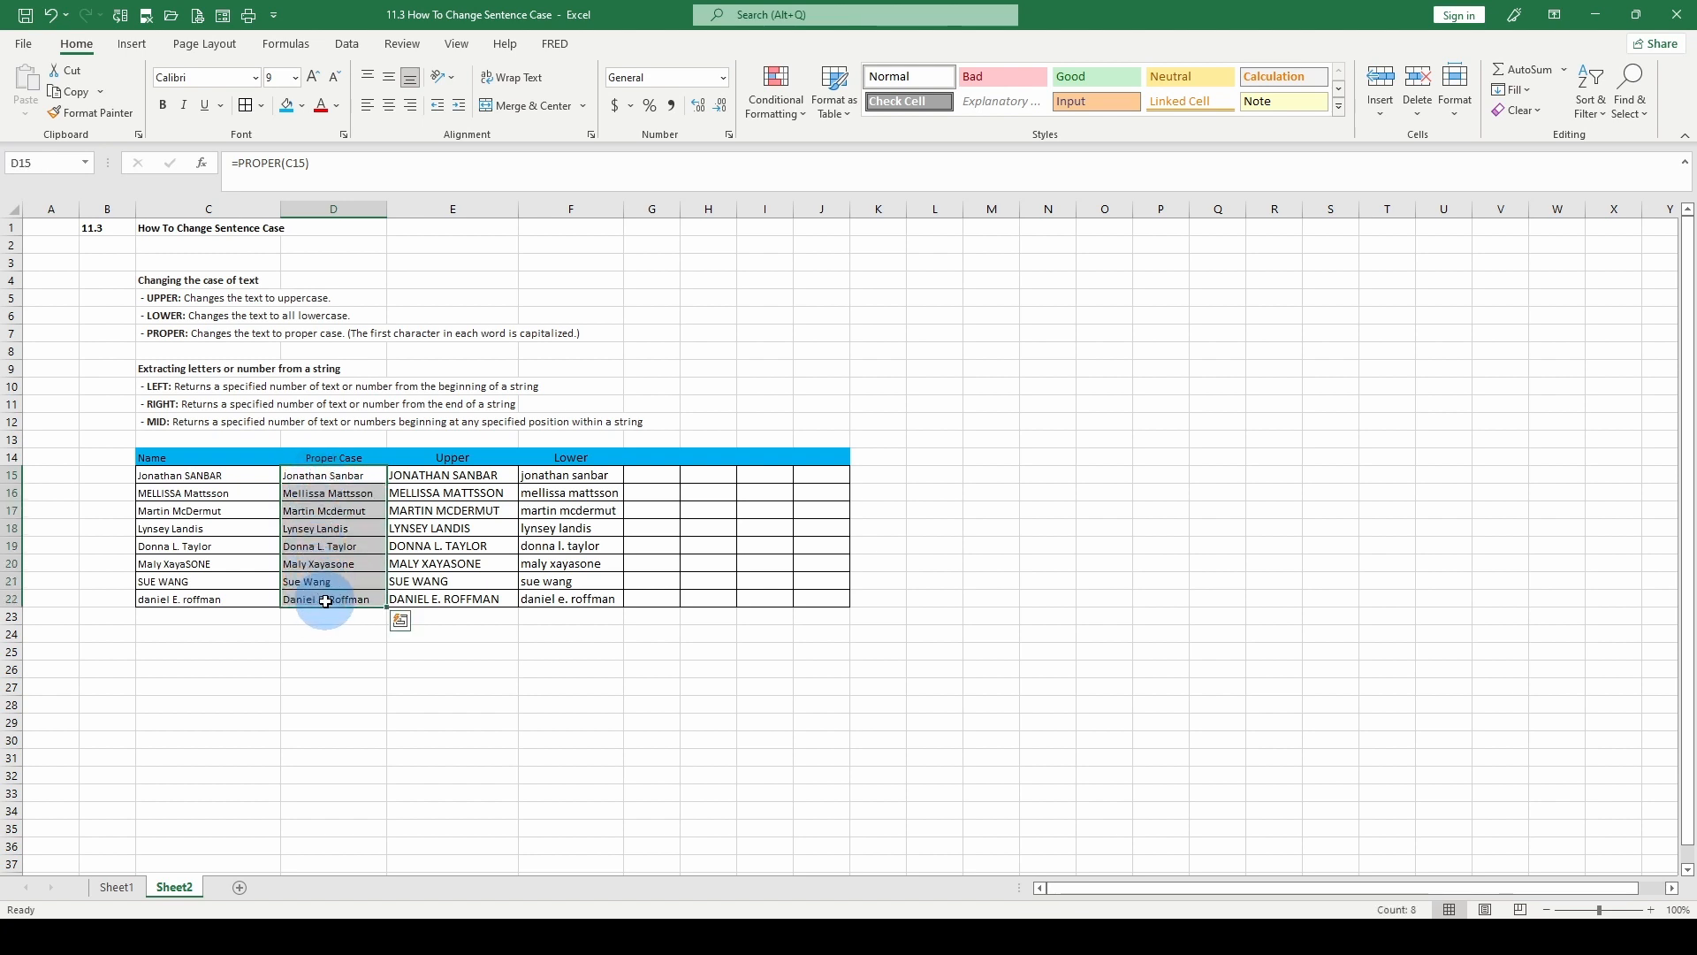
{"action": "key", "text": "Delete"}
Step: Open Insert Function for D15 and look through the functions in the All category
{"action": "left_click", "coordinate": [301, 478]}
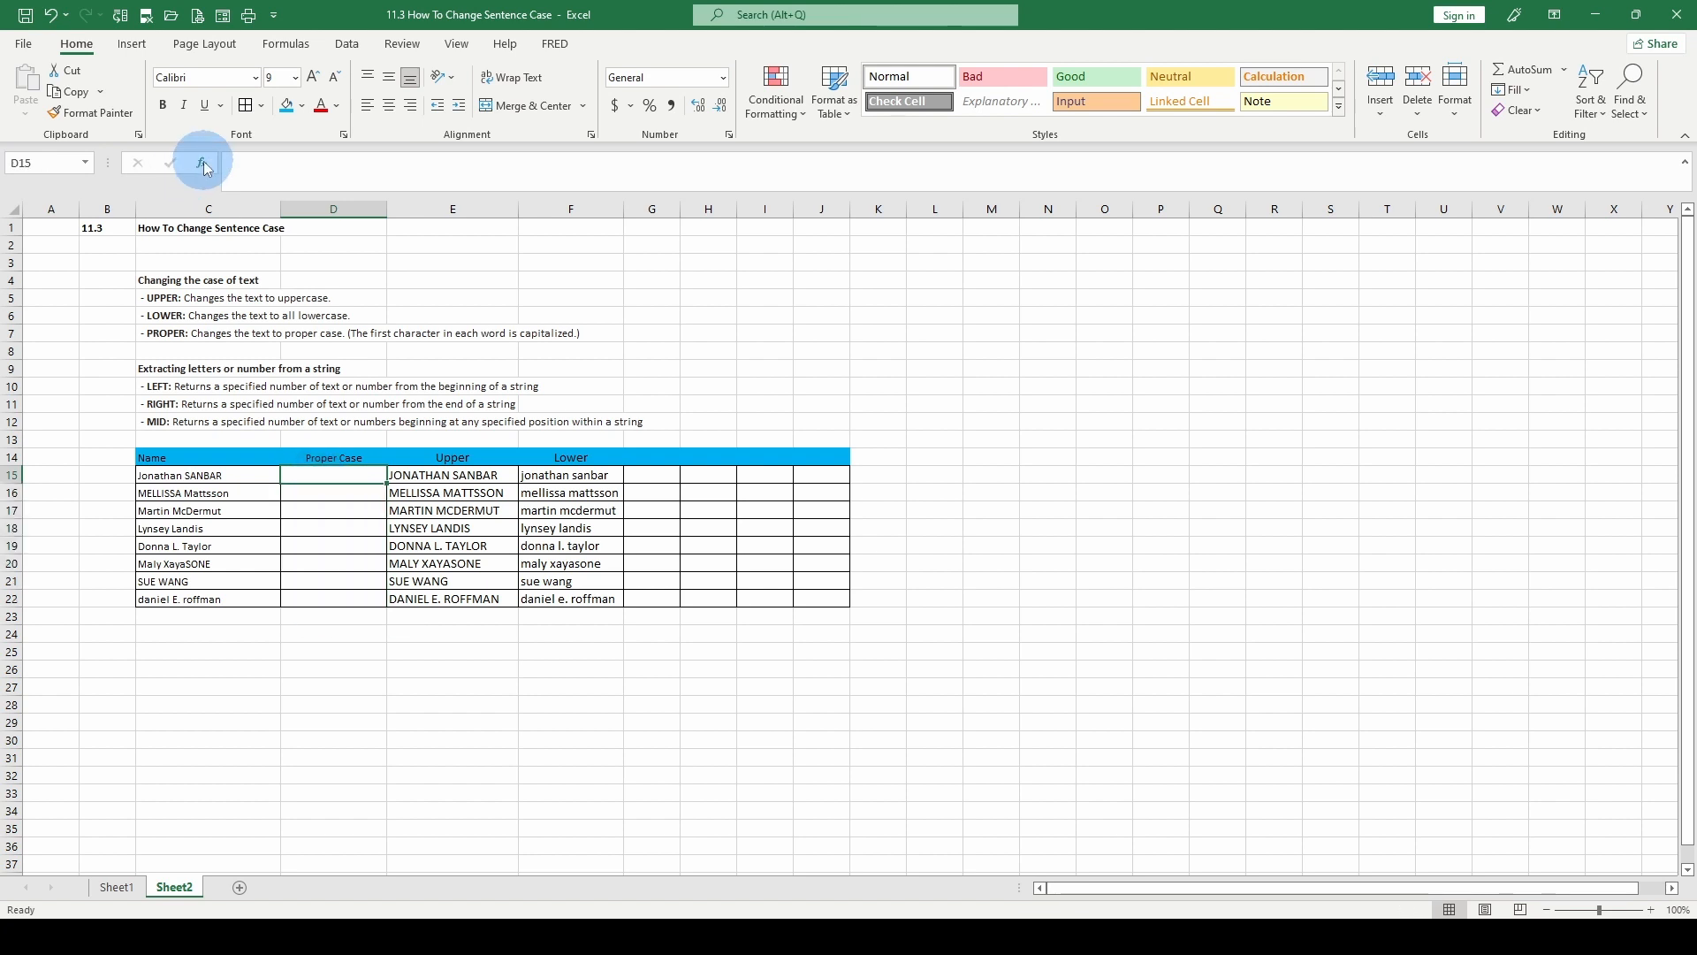
{"action": "left_click", "coordinate": [205, 170]}
{"action": "left_click", "coordinate": [890, 413]}
{"action": "left_click", "coordinate": [891, 416]}
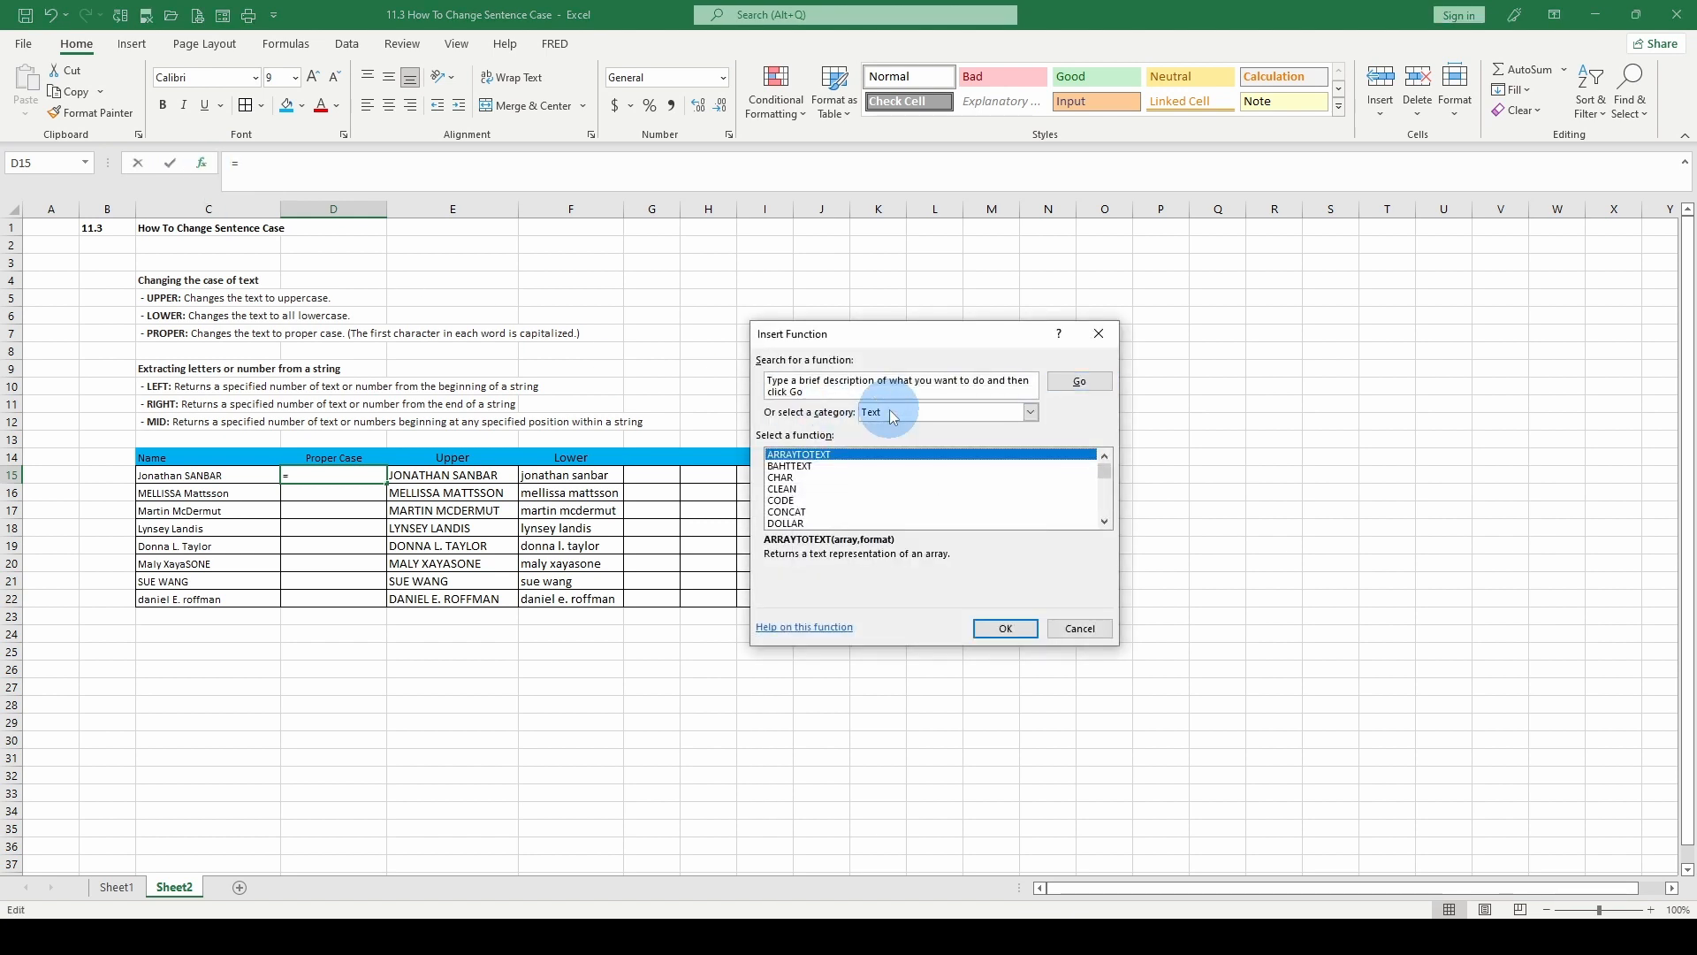
{"action": "left_click", "coordinate": [891, 415]}
{"action": "left_click", "coordinate": [884, 439]}
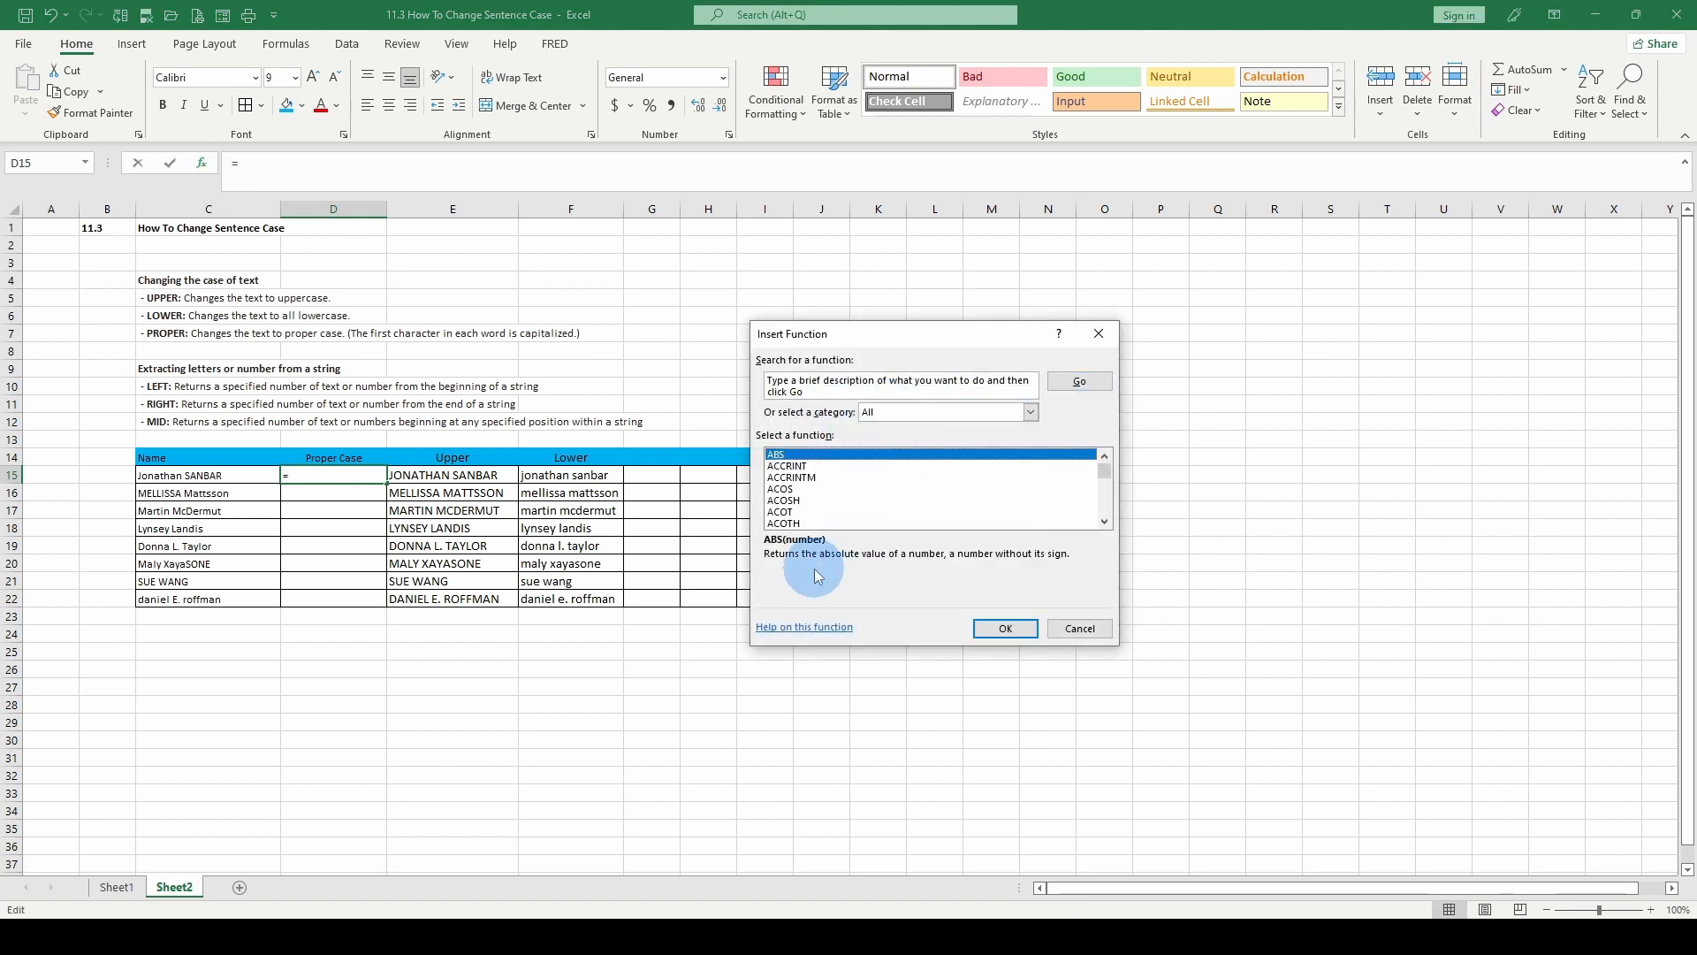
{"action": "scroll", "coordinate": [969, 497], "scroll_direction": "down", "scroll_amount": 4}
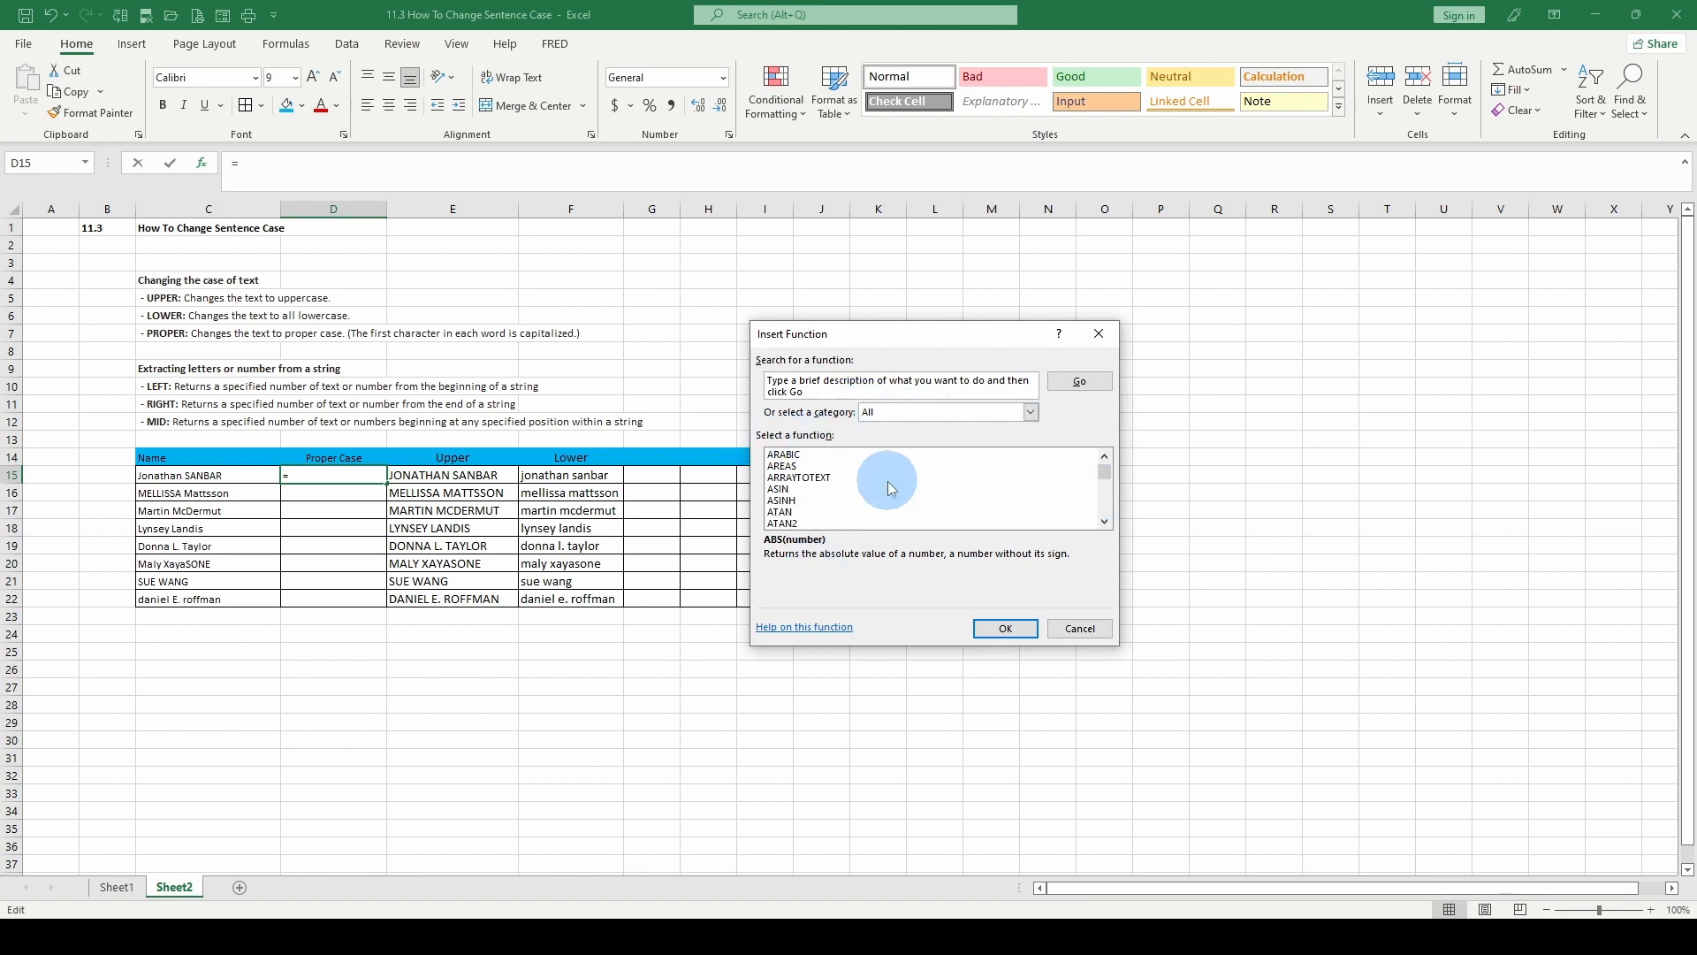
{"action": "scroll", "coordinate": [893, 486], "scroll_direction": "down", "scroll_amount": 20}
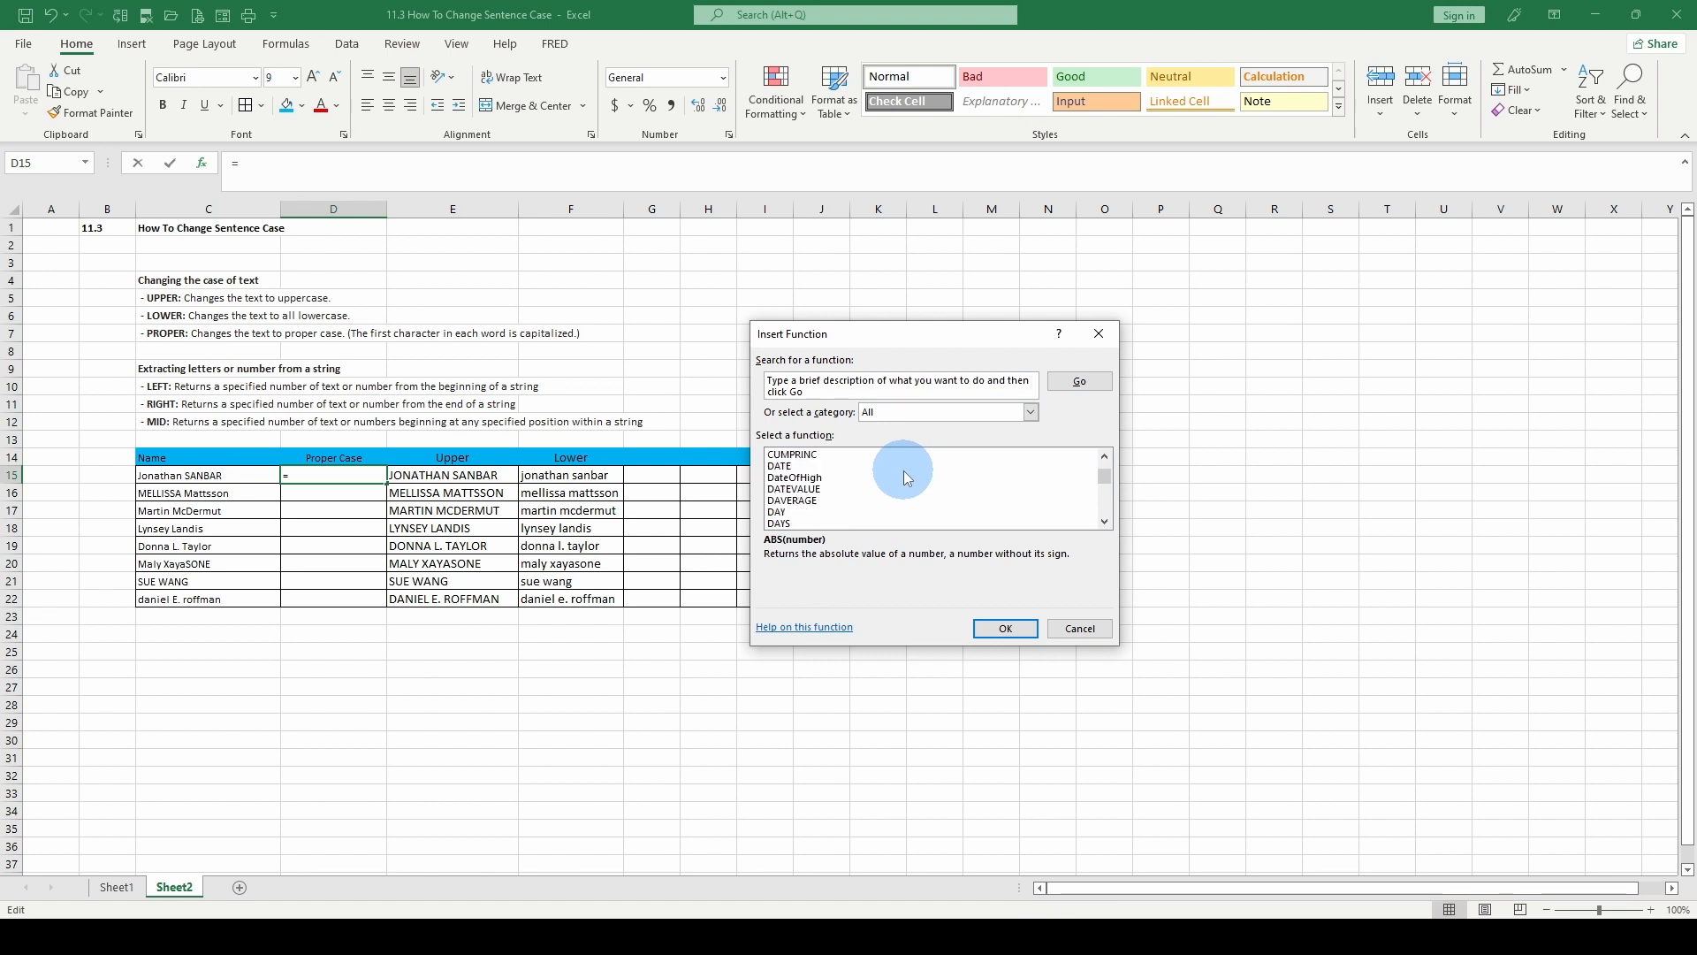
Step: Insert the PROPER function from the Text category in D15 with C15 as its text argument
{"action": "left_click", "coordinate": [902, 415]}
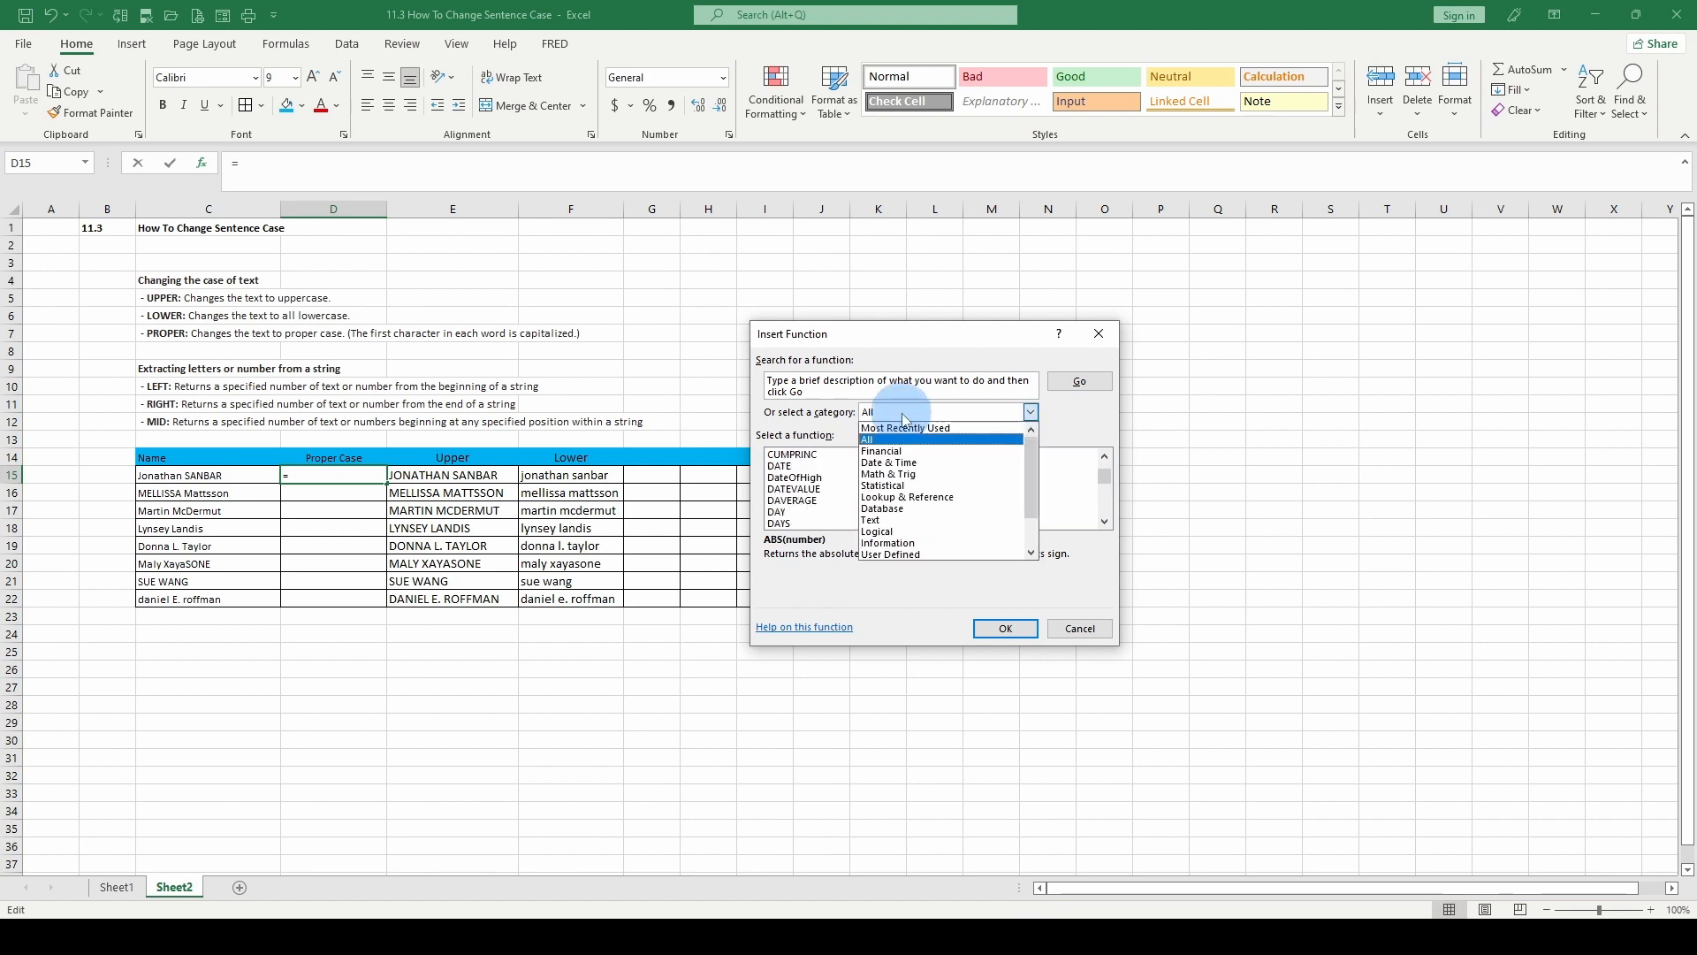
{"action": "left_click", "coordinate": [884, 520]}
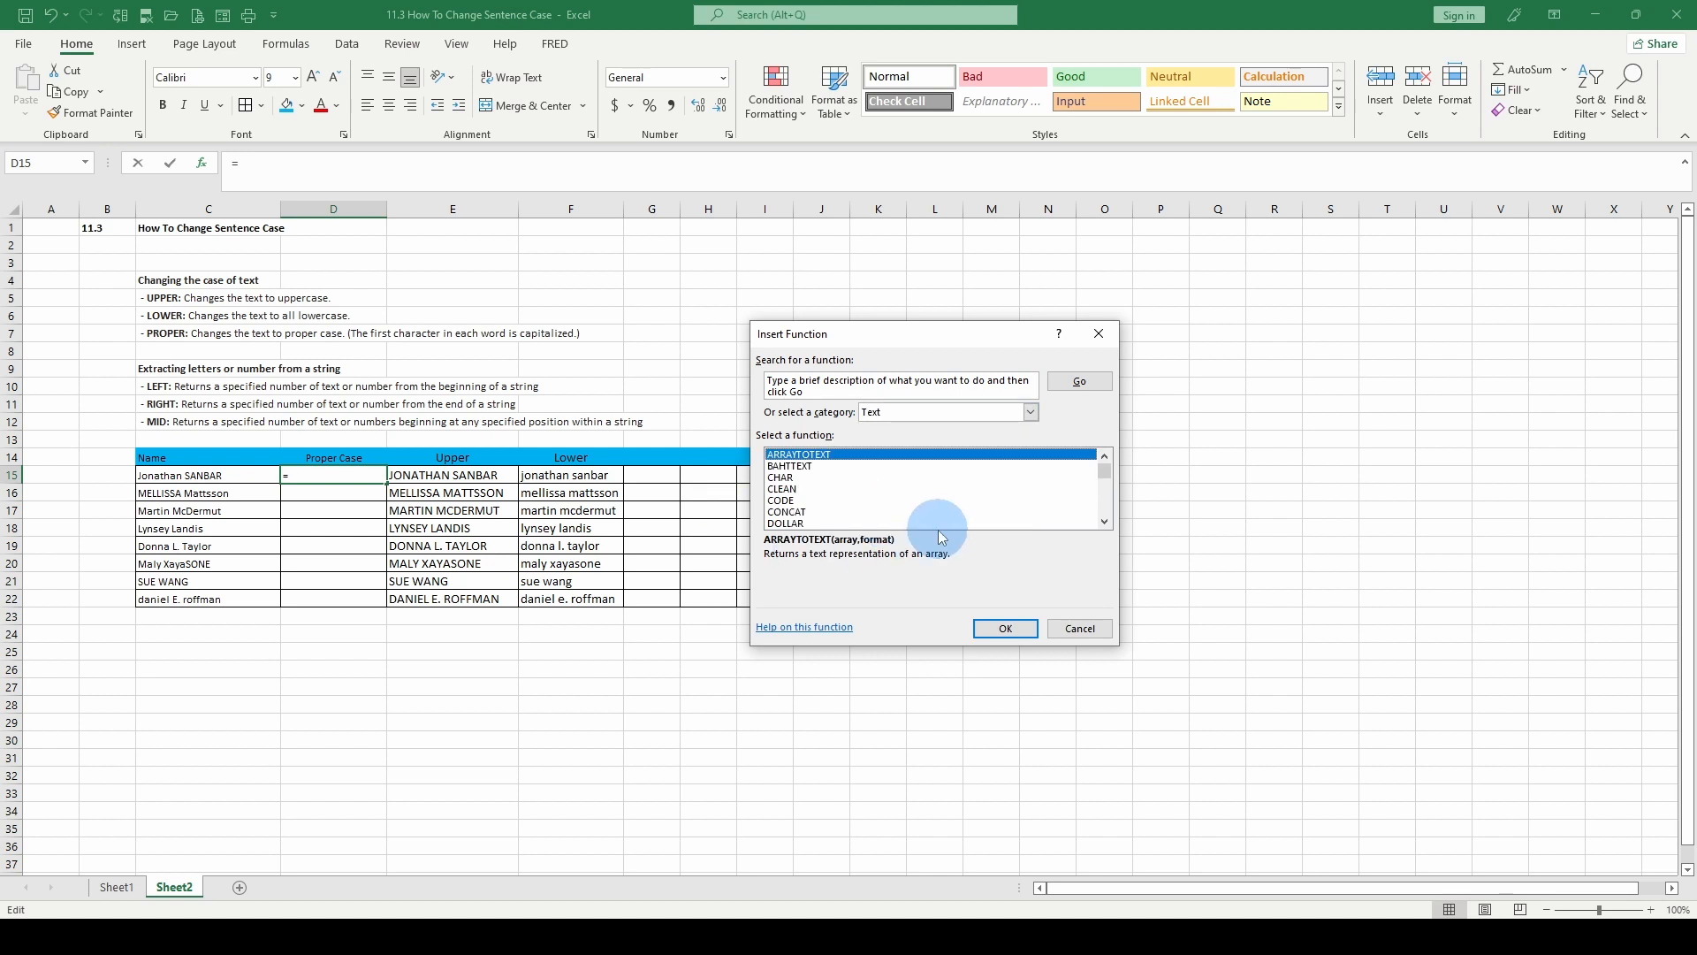
{"action": "scroll", "coordinate": [909, 502], "scroll_direction": "down", "scroll_amount": 2}
{"action": "scroll", "coordinate": [908, 502], "scroll_direction": "down", "scroll_amount": 3}
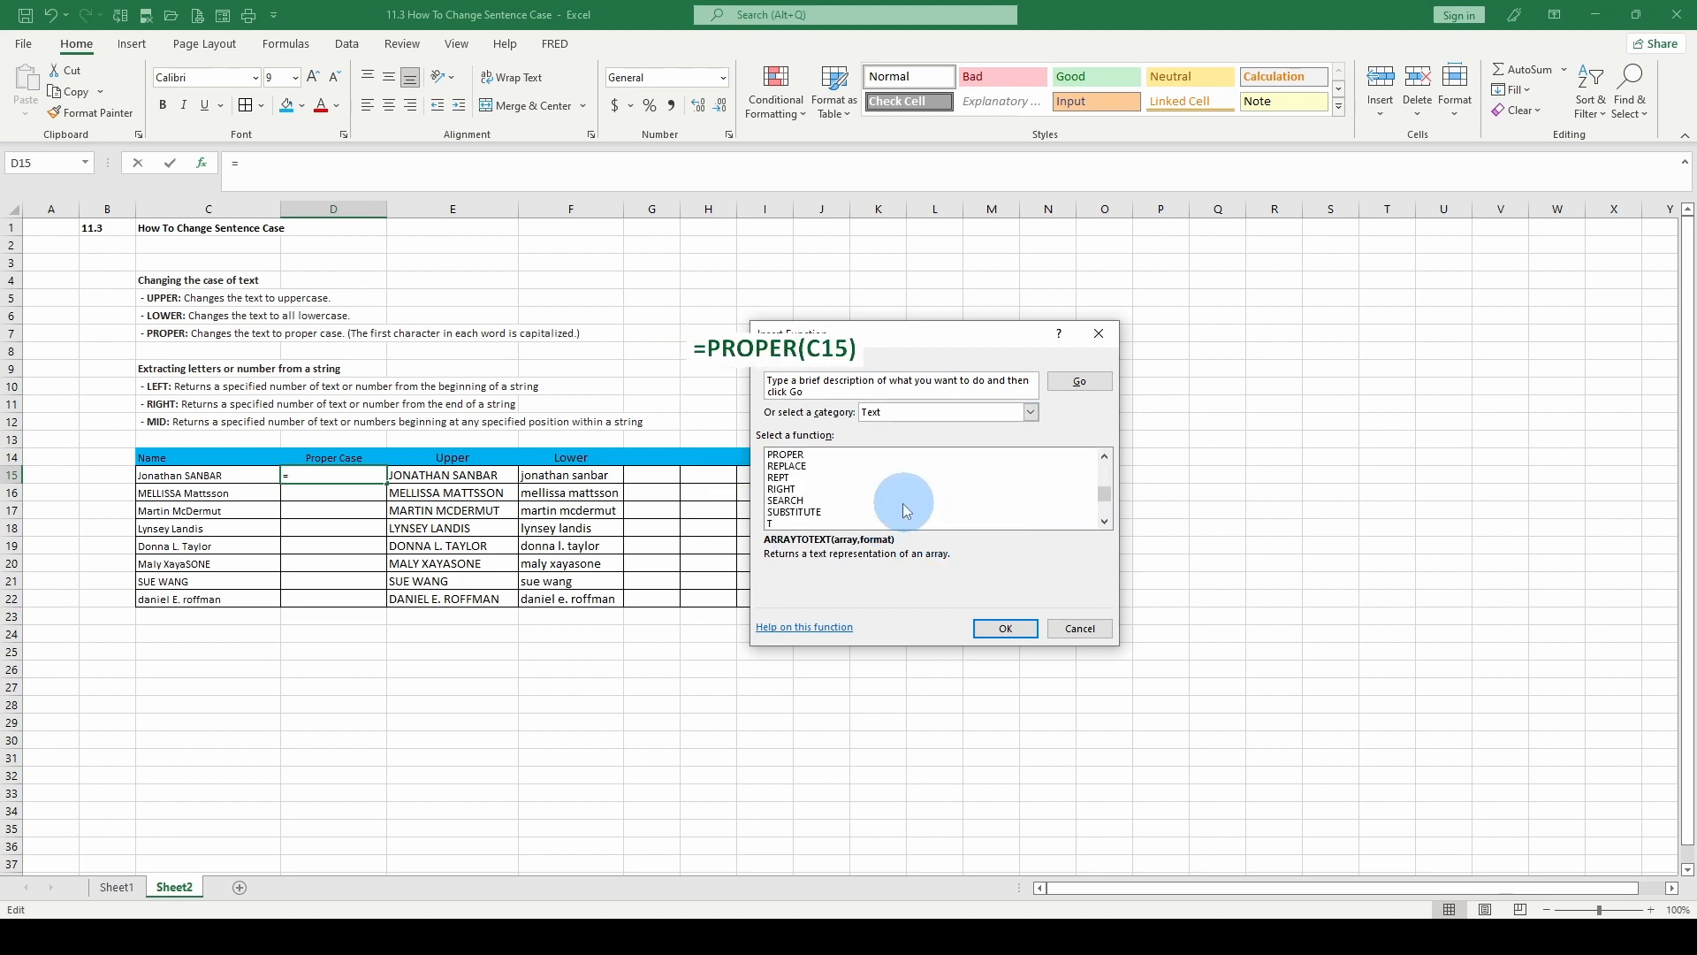
{"action": "left_click", "coordinate": [795, 453]}
{"action": "left_click", "coordinate": [991, 625]}
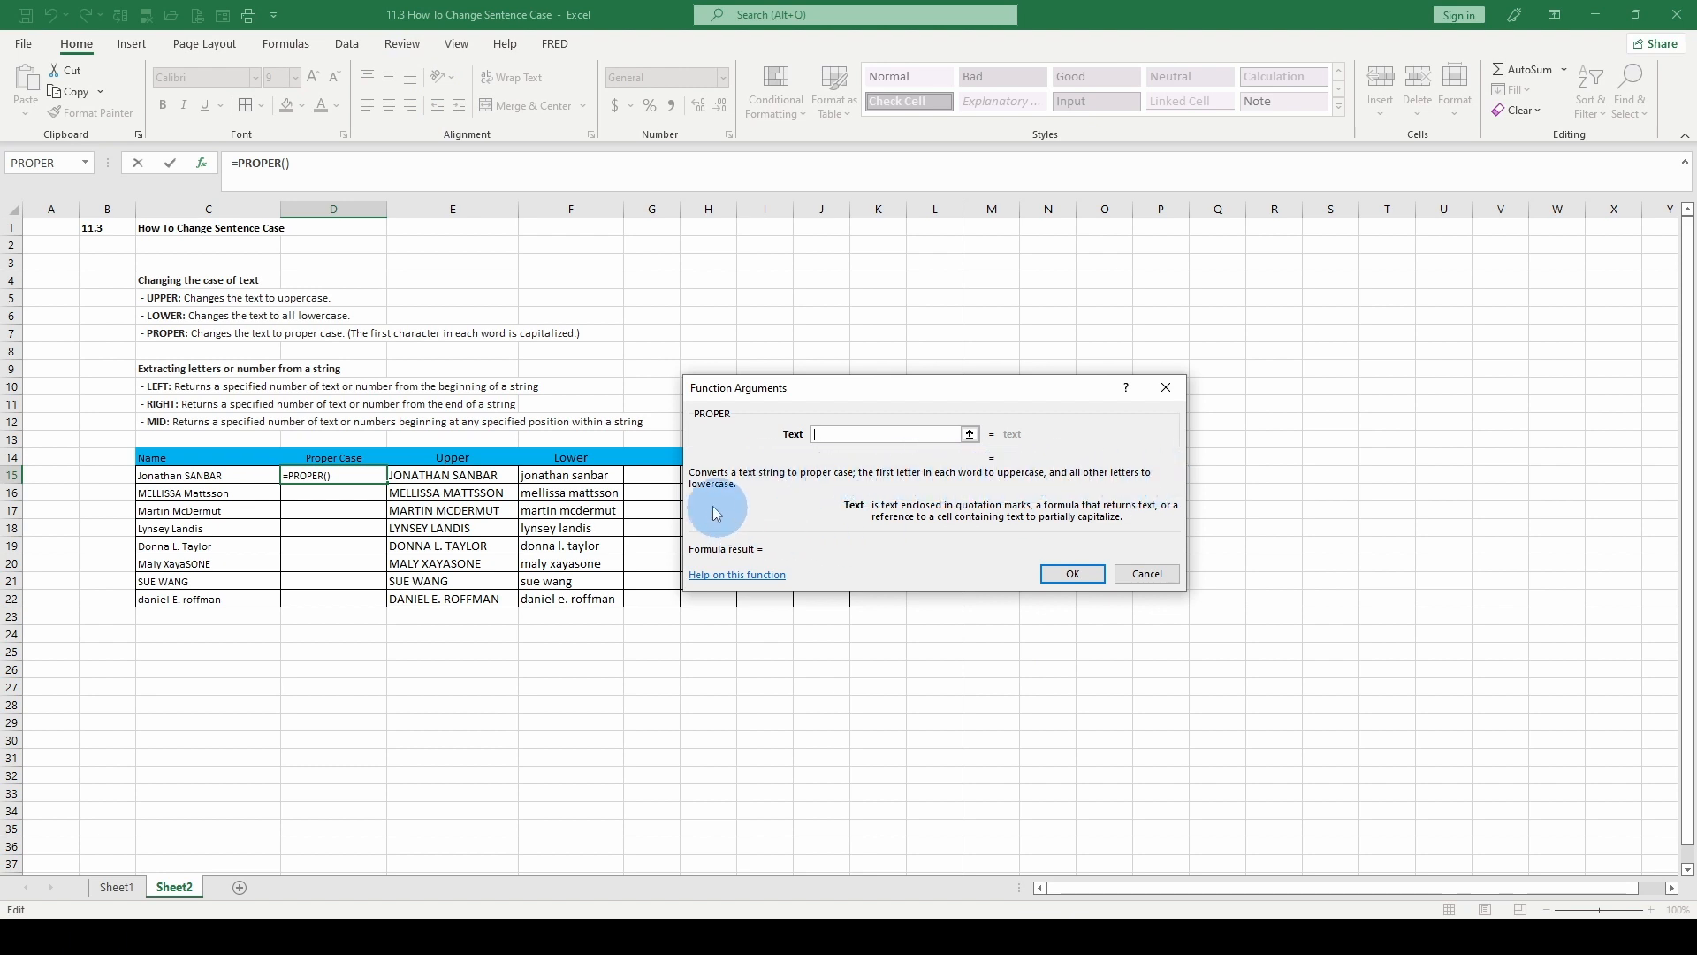
{"action": "left_click", "coordinate": [199, 478]}
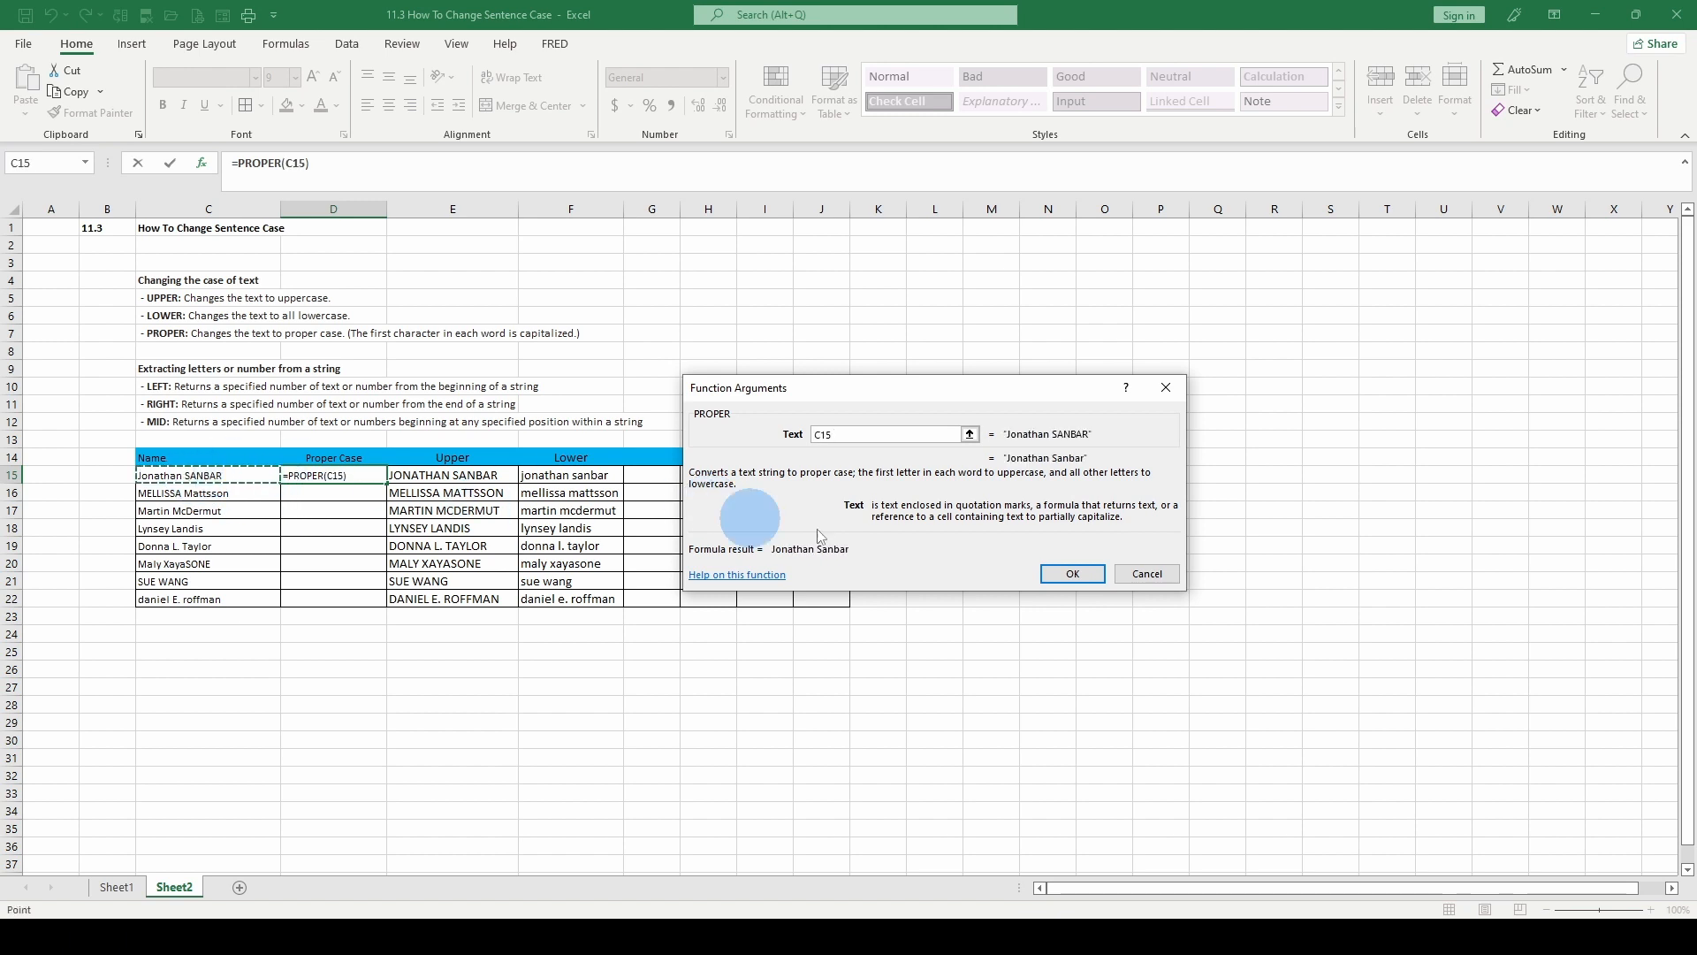
{"action": "left_click", "coordinate": [1095, 575]}
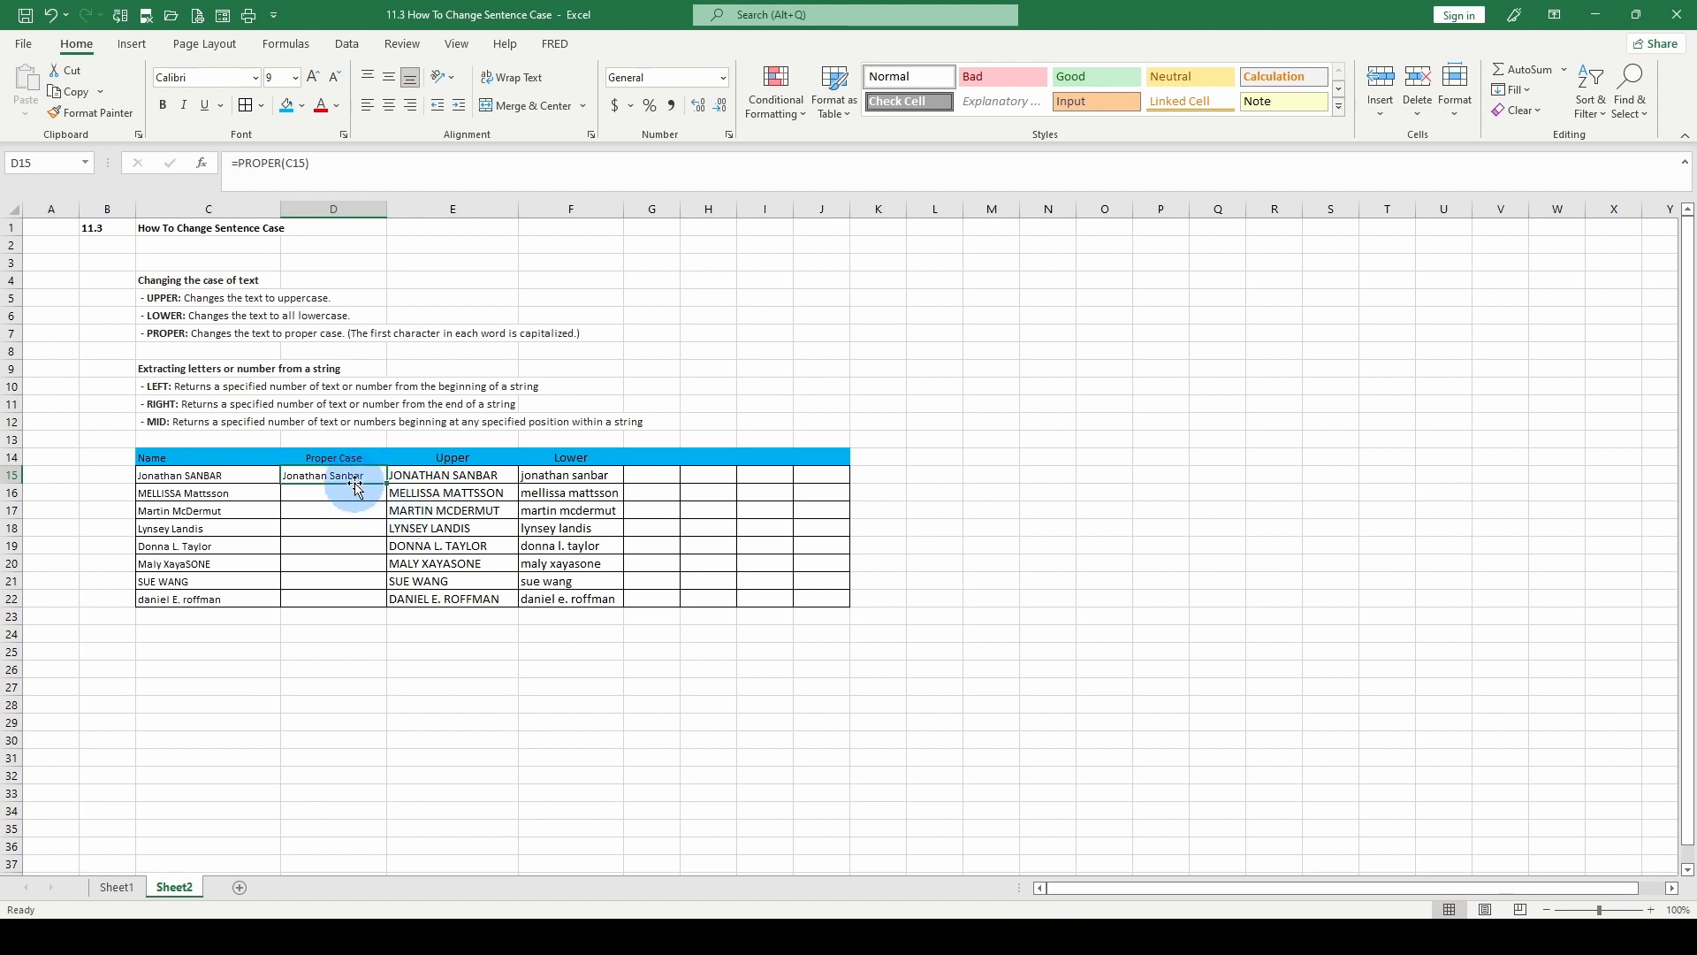
Step: Fill the PROPER formula down from D15 through D22
{"action": "left_click_drag", "start_coordinate": [346, 478], "coordinate": [333, 593]}
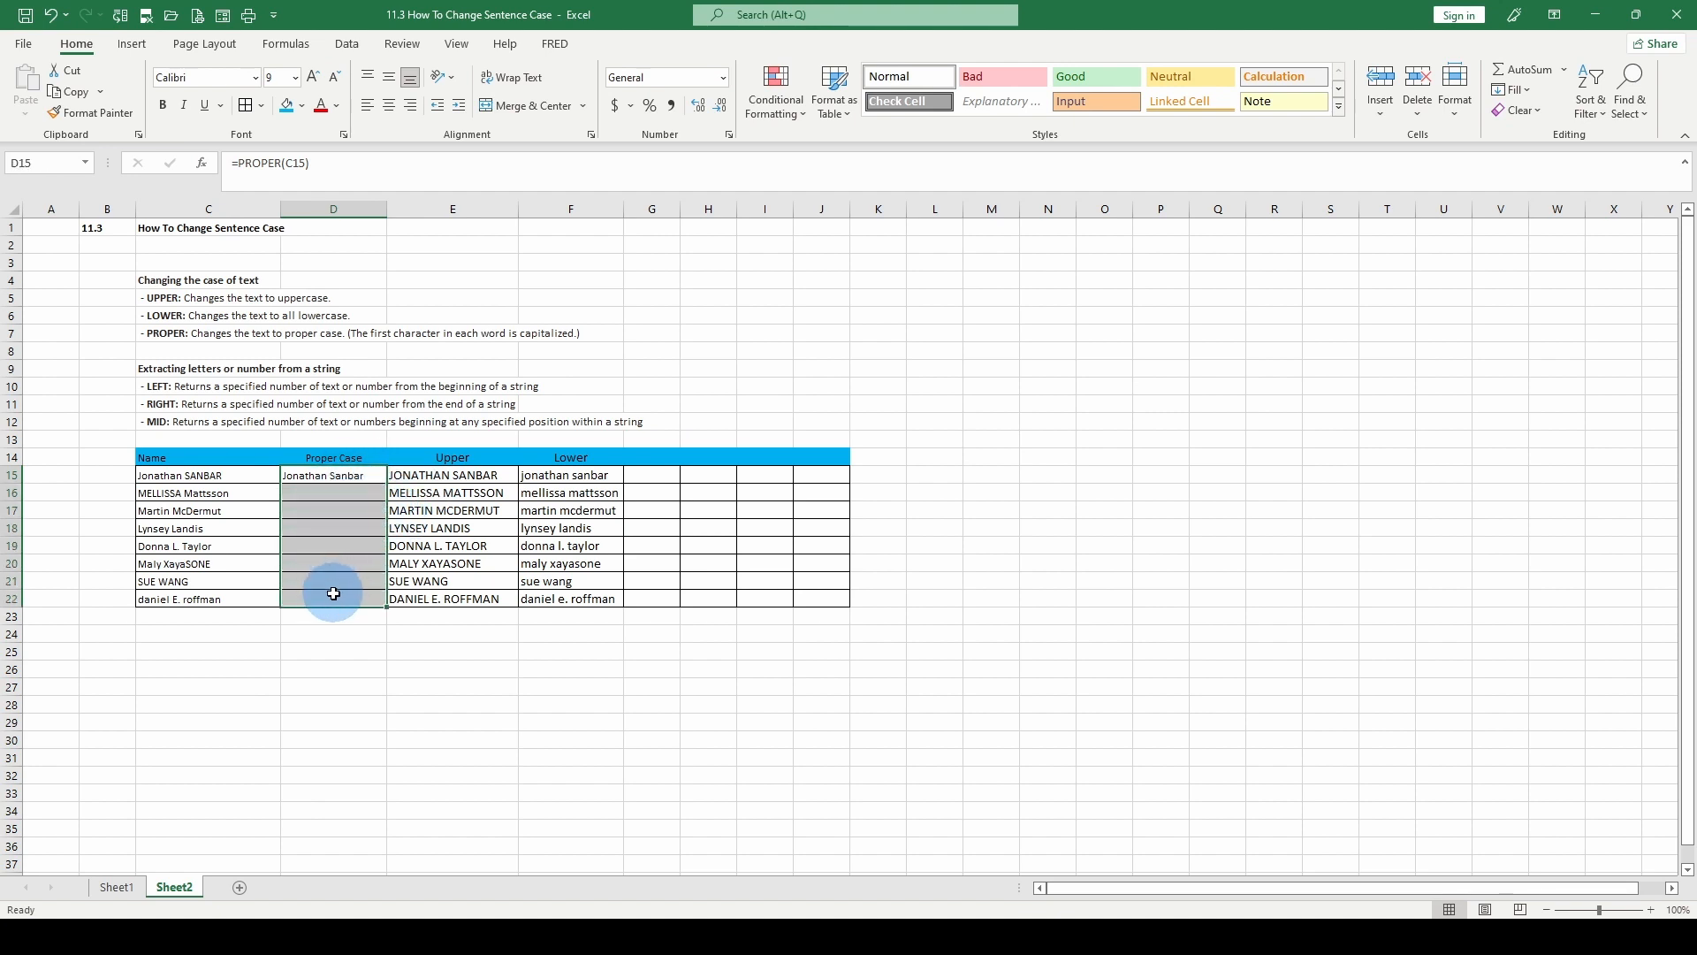
{"action": "key", "text": "ctrl+d"}
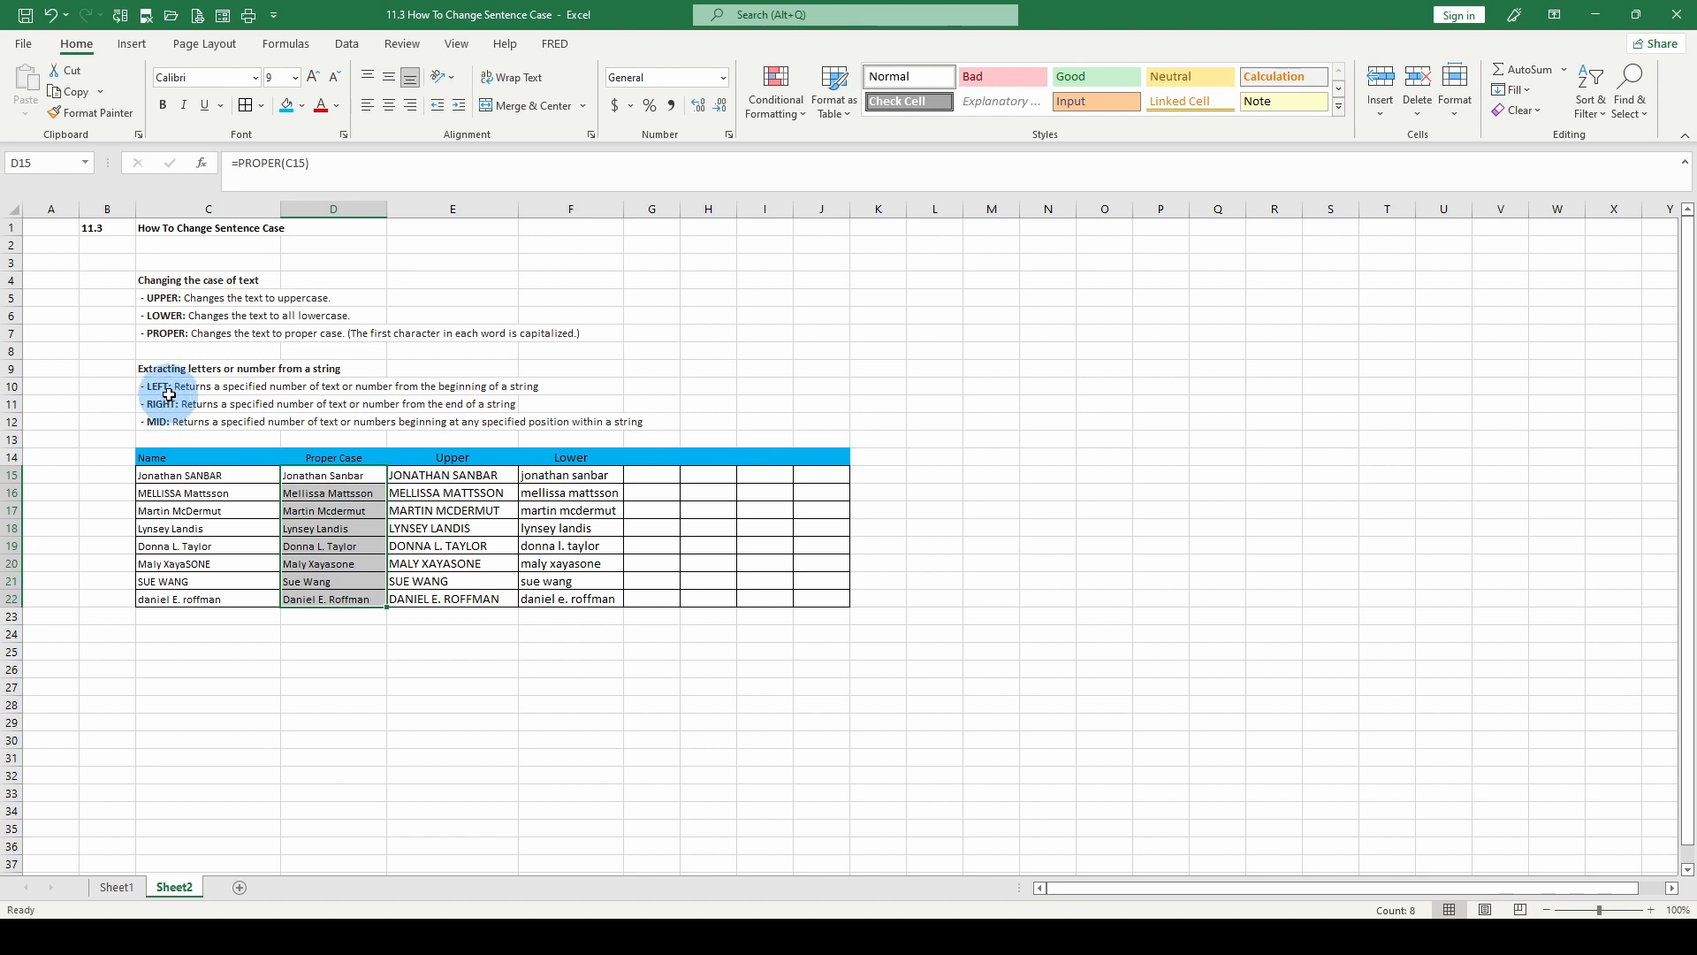
{"action": "left_click", "coordinate": [151, 475]}
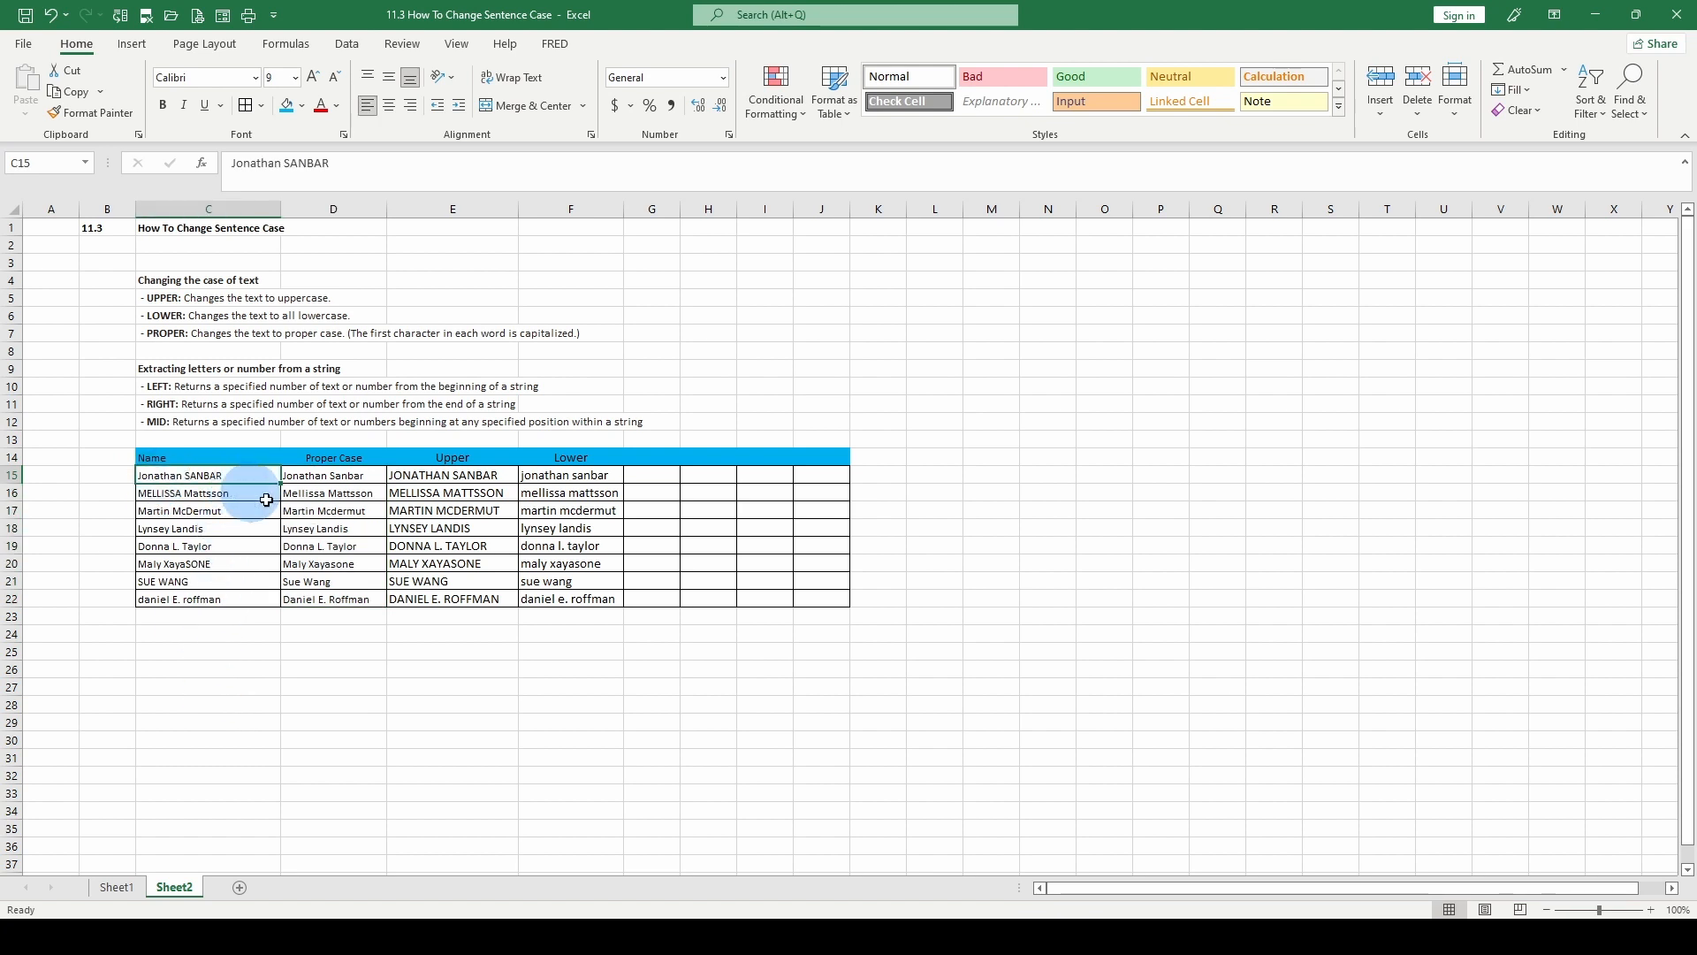
Step: Enter the header Left in G14, beside the Lower column
{"action": "left_click", "coordinate": [650, 460]}
{"action": "type", "text": "Left"}
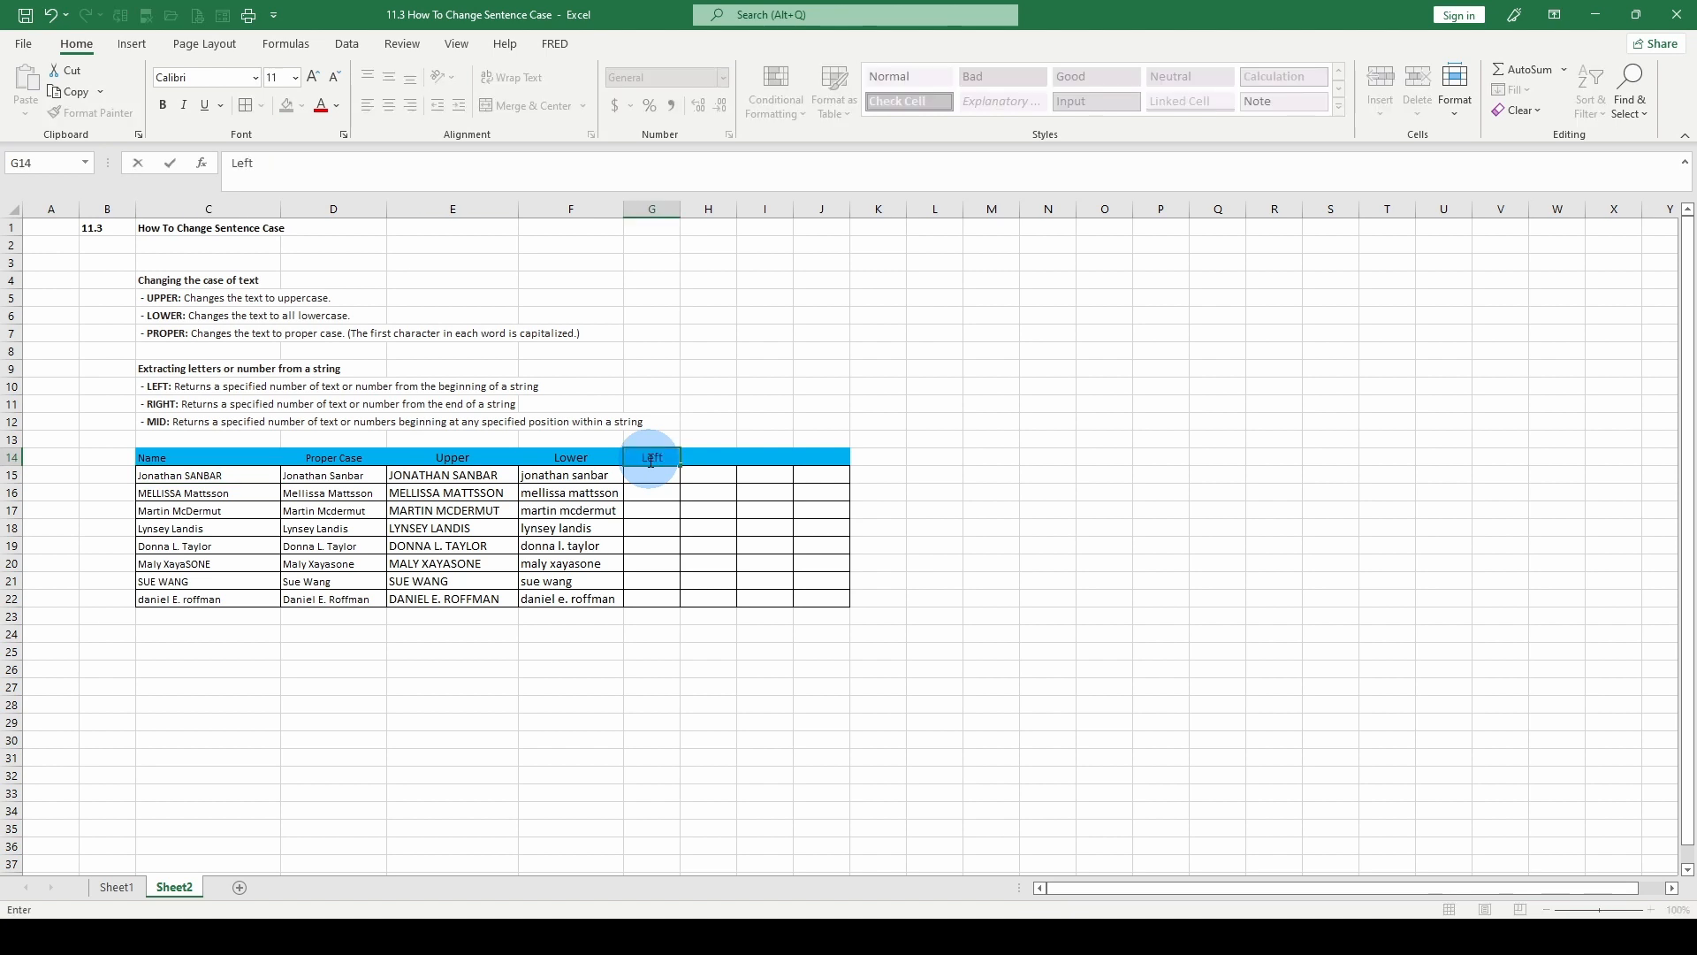
{"action": "key", "text": "Return"}
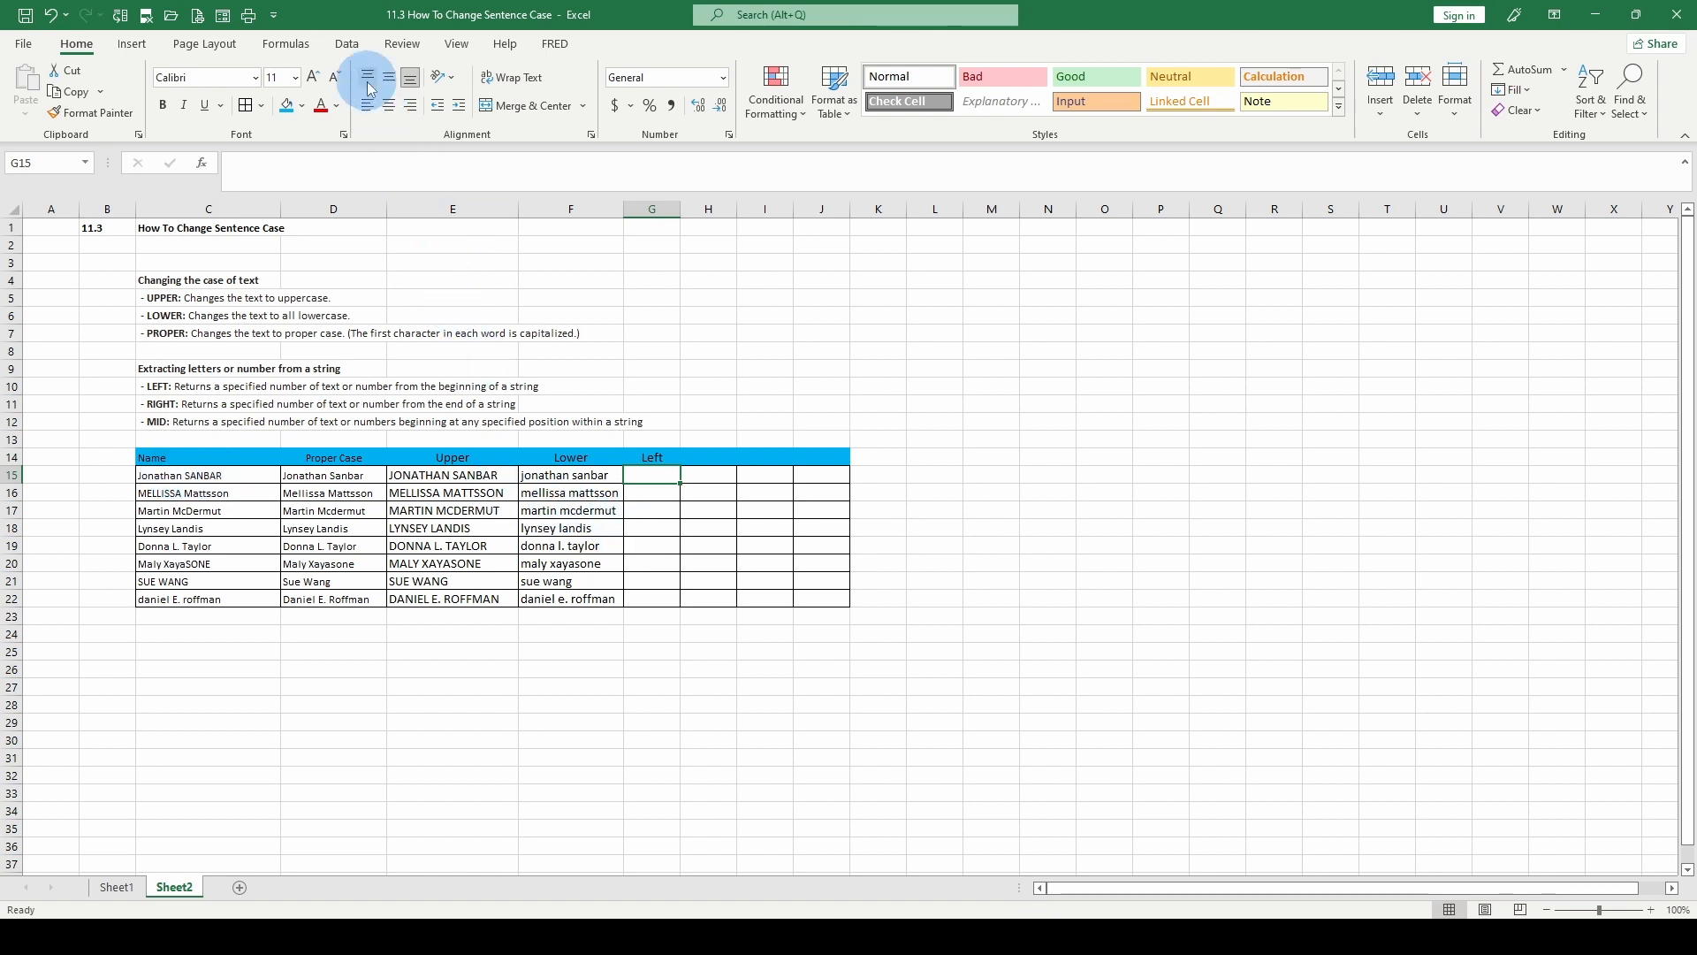
Step: Start a LEFT function in G15 from the text functions, with C15 as its text argument
{"action": "left_click", "coordinate": [309, 46]}
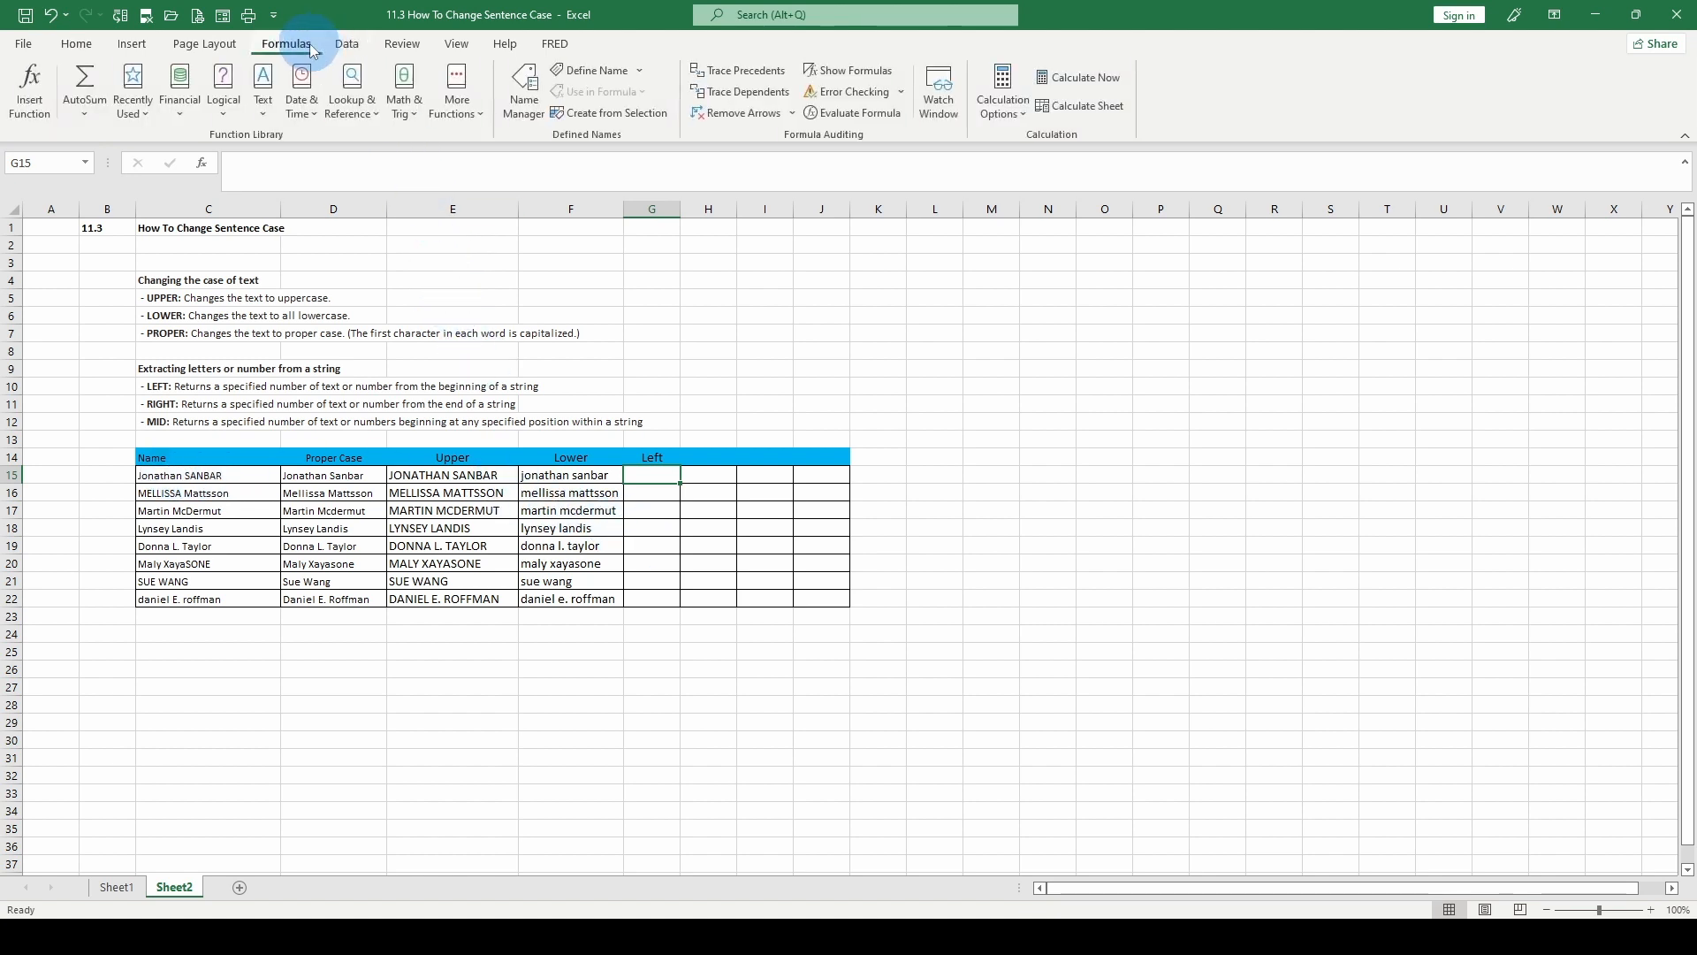
{"action": "left_click", "coordinate": [263, 98]}
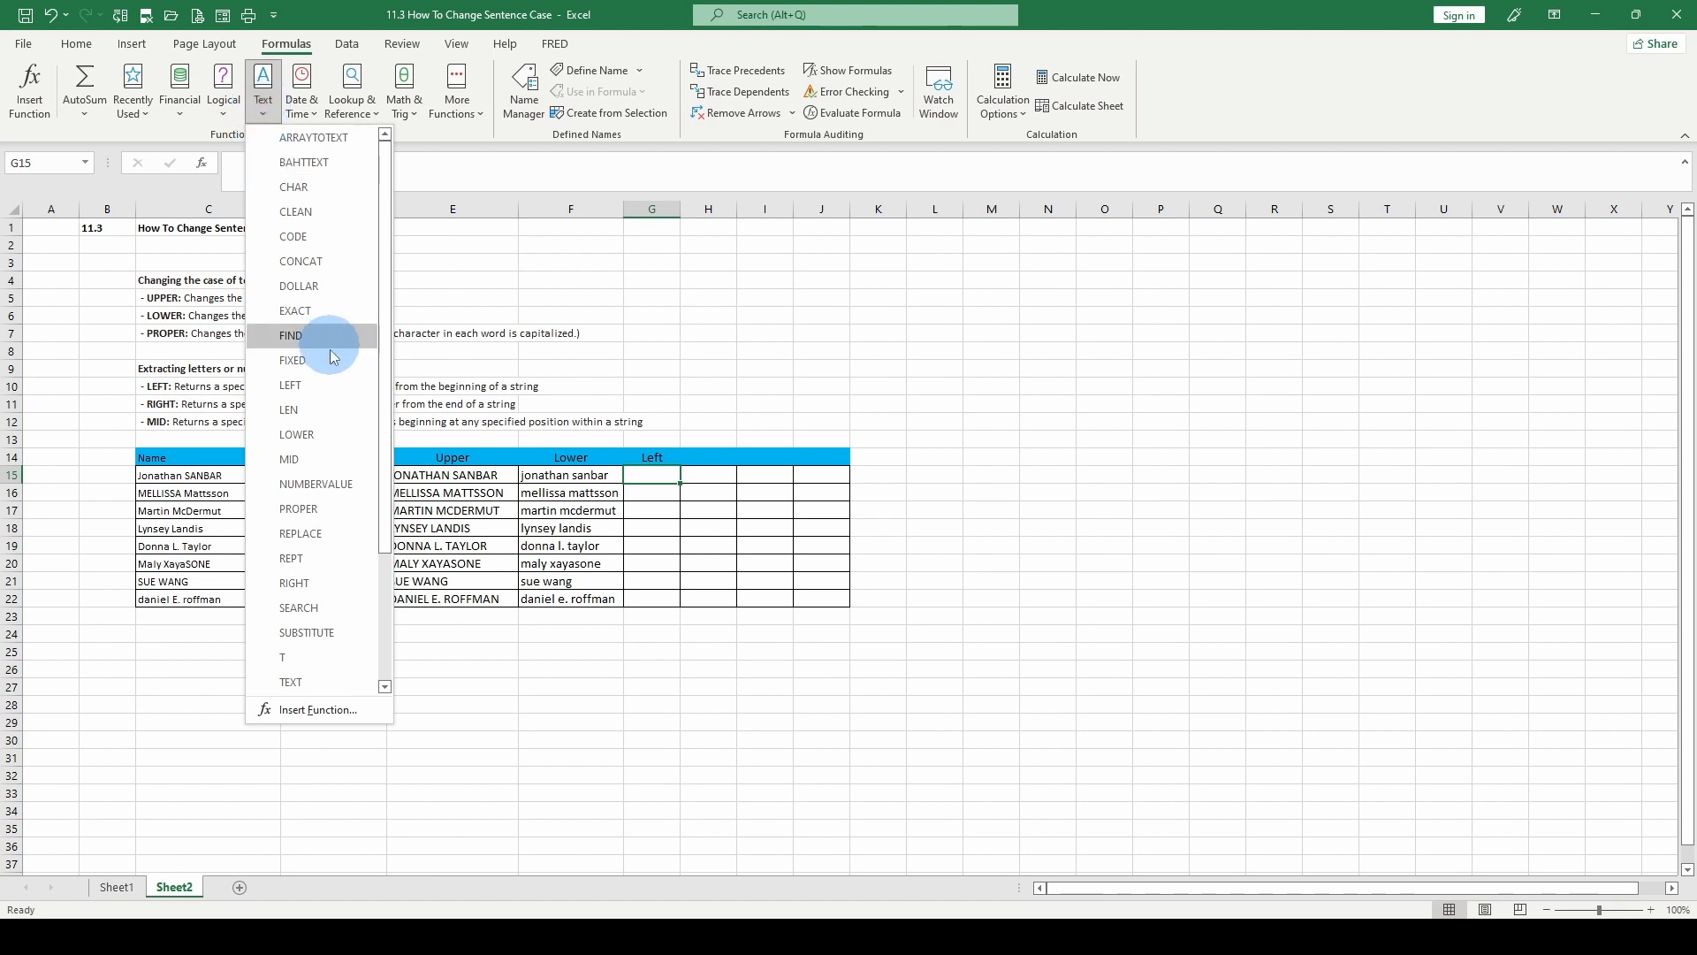
{"action": "left_click", "coordinate": [313, 389]}
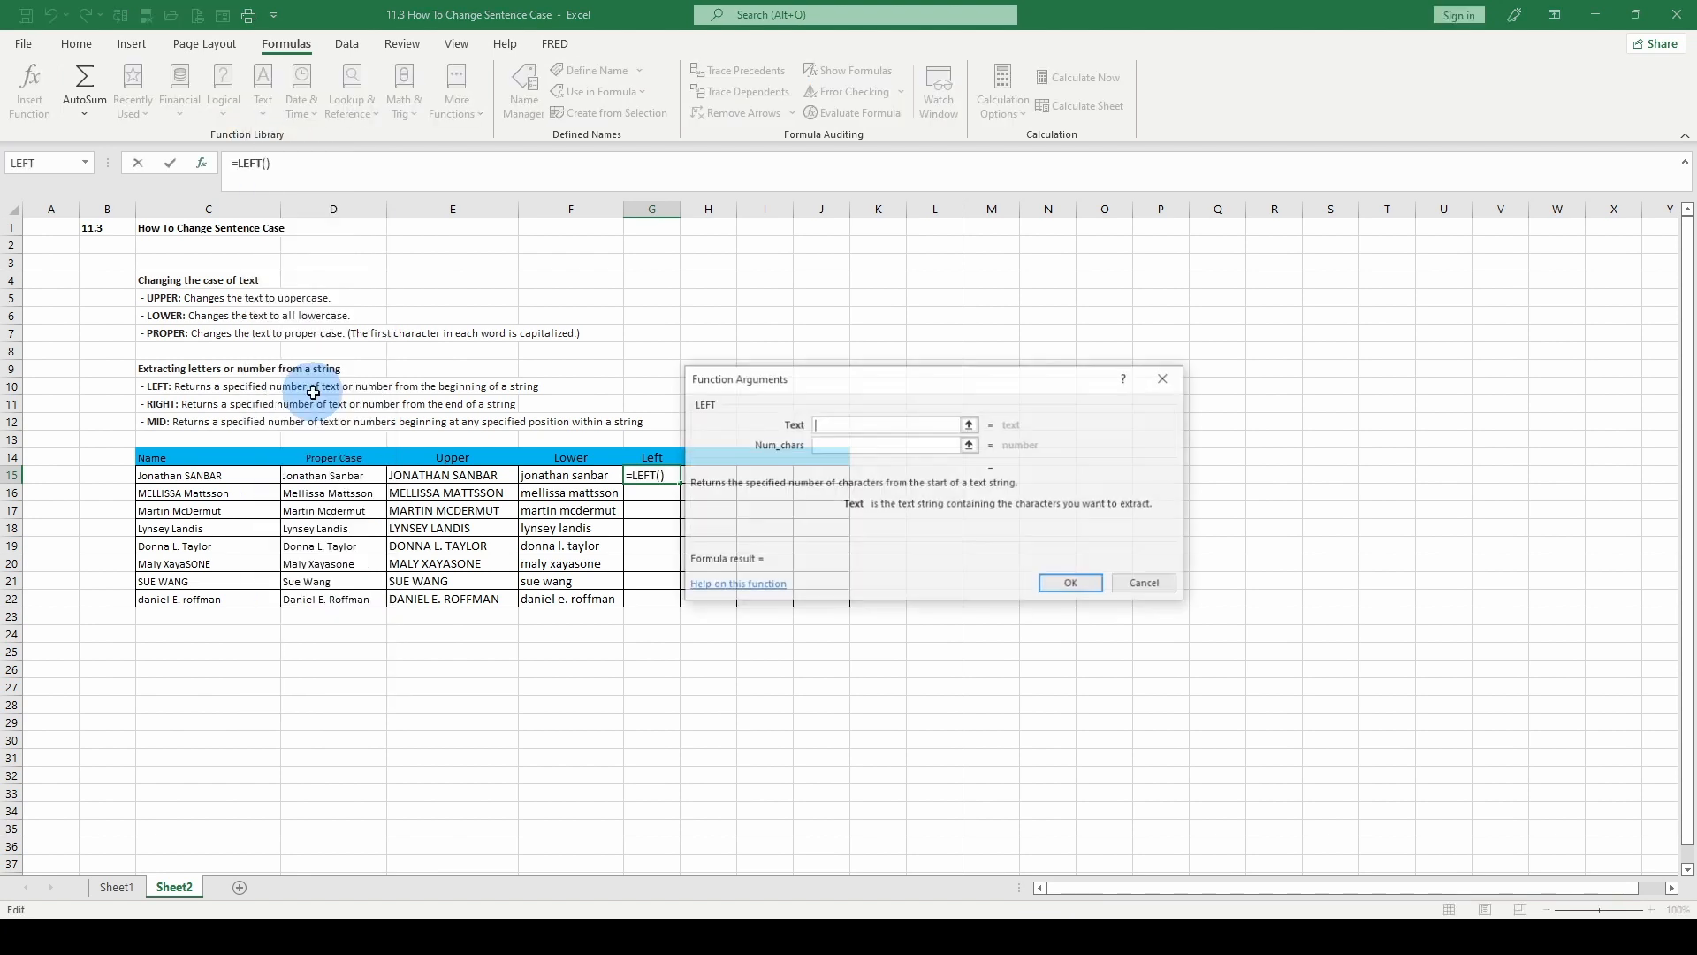
{"action": "left_click_drag", "start_coordinate": [926, 393], "coordinate": [1051, 386]}
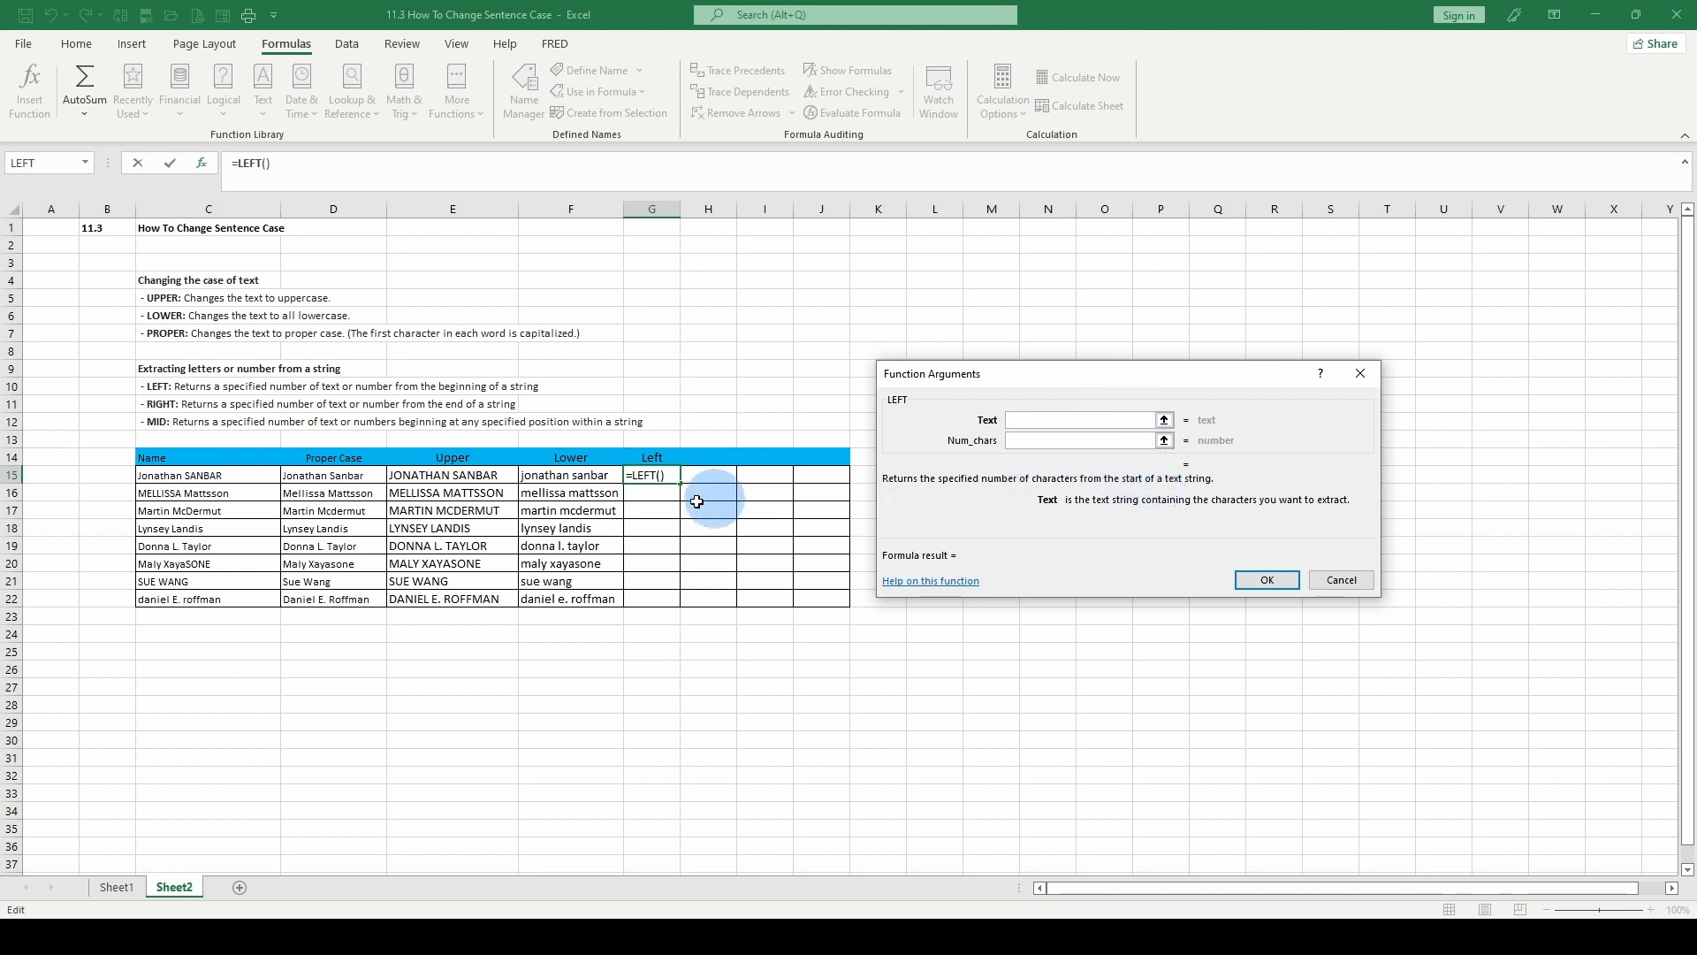
{"action": "left_click", "coordinate": [210, 476]}
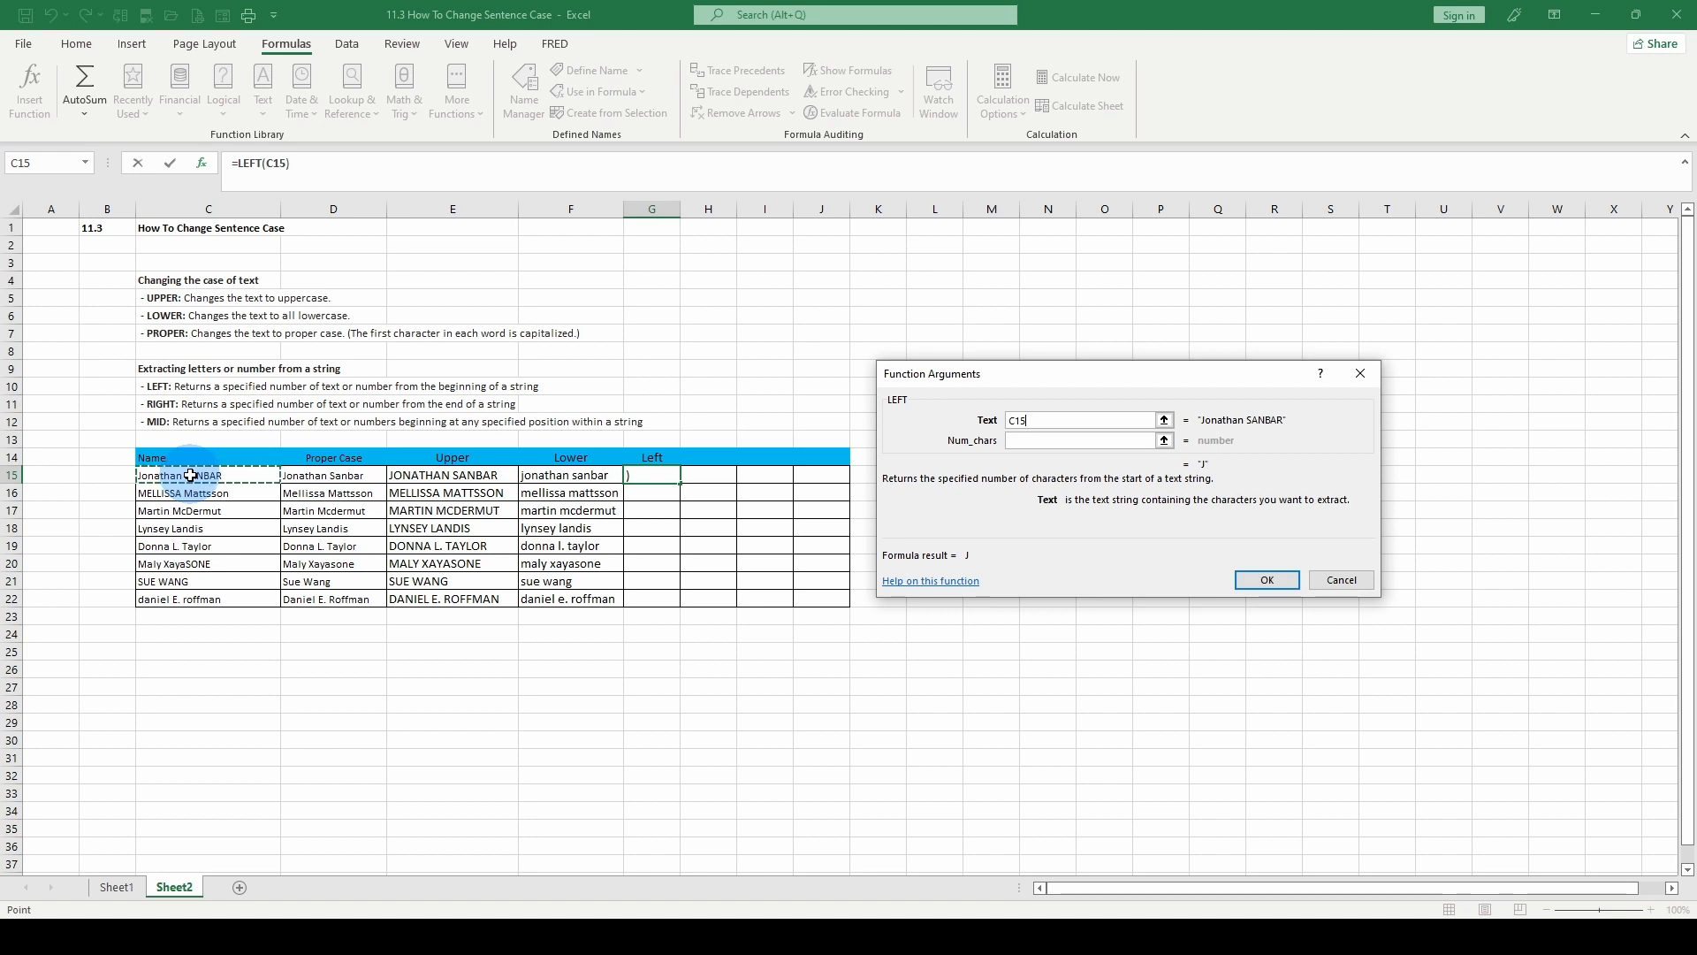
Step: Try 3 and 9 as the number of characters for LEFT, and insert the function in G15 with 8
{"action": "left_click", "coordinate": [1065, 440]}
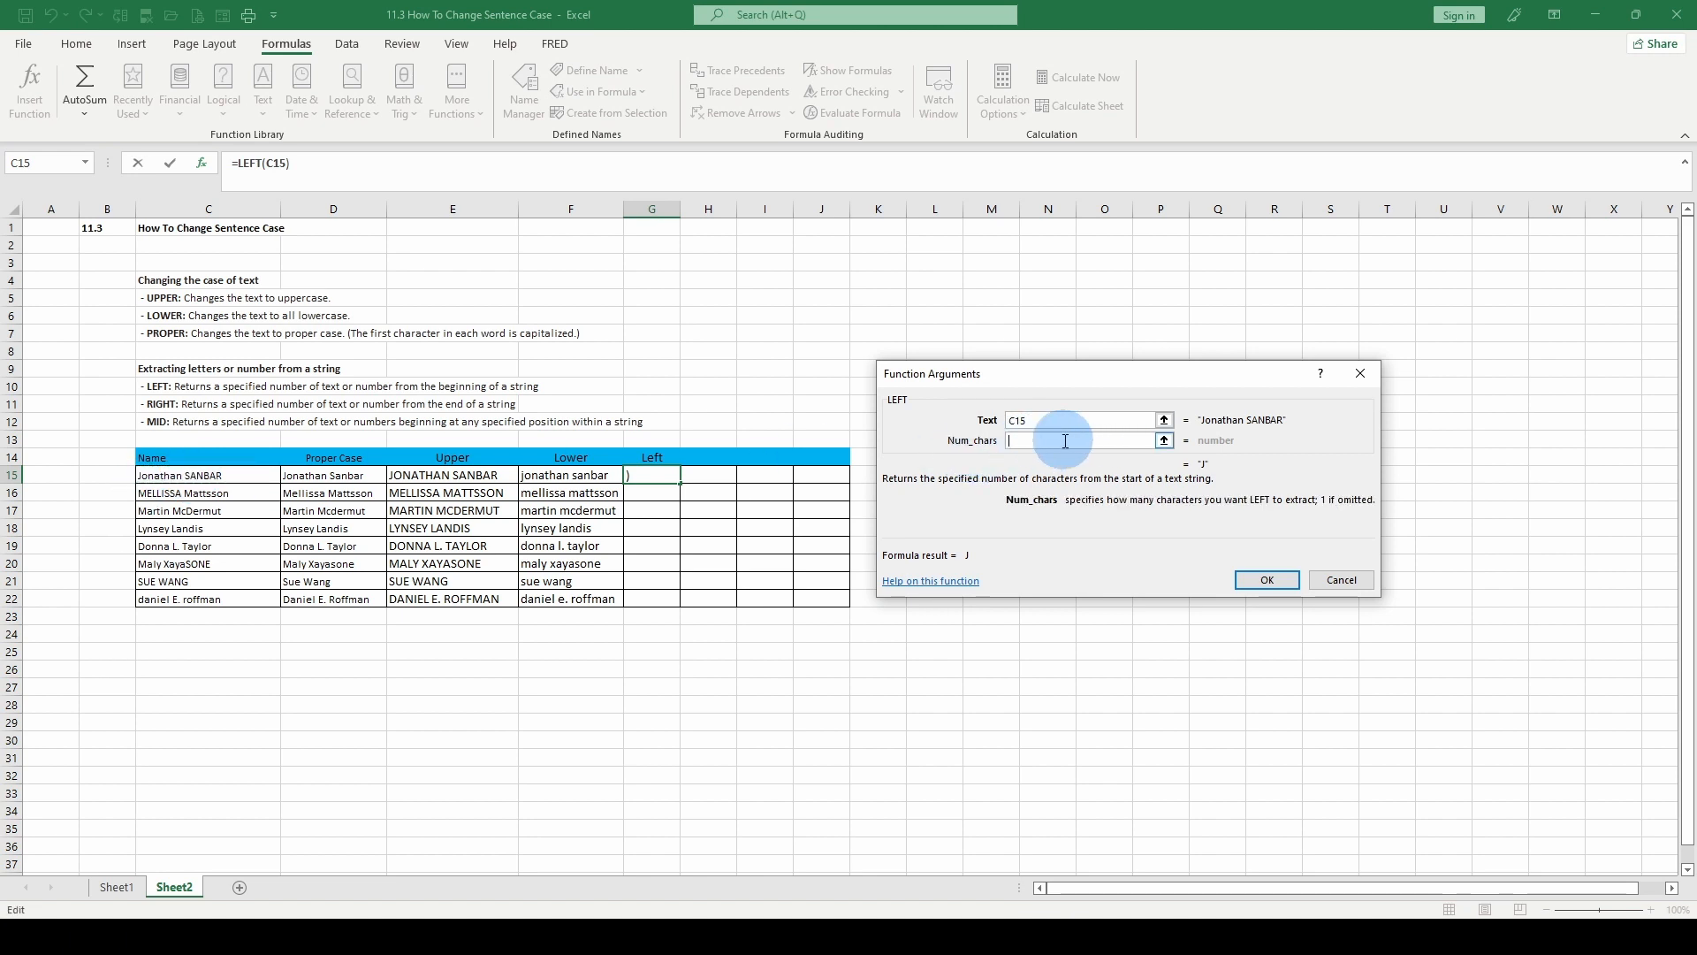
{"action": "type", "text": "3"}
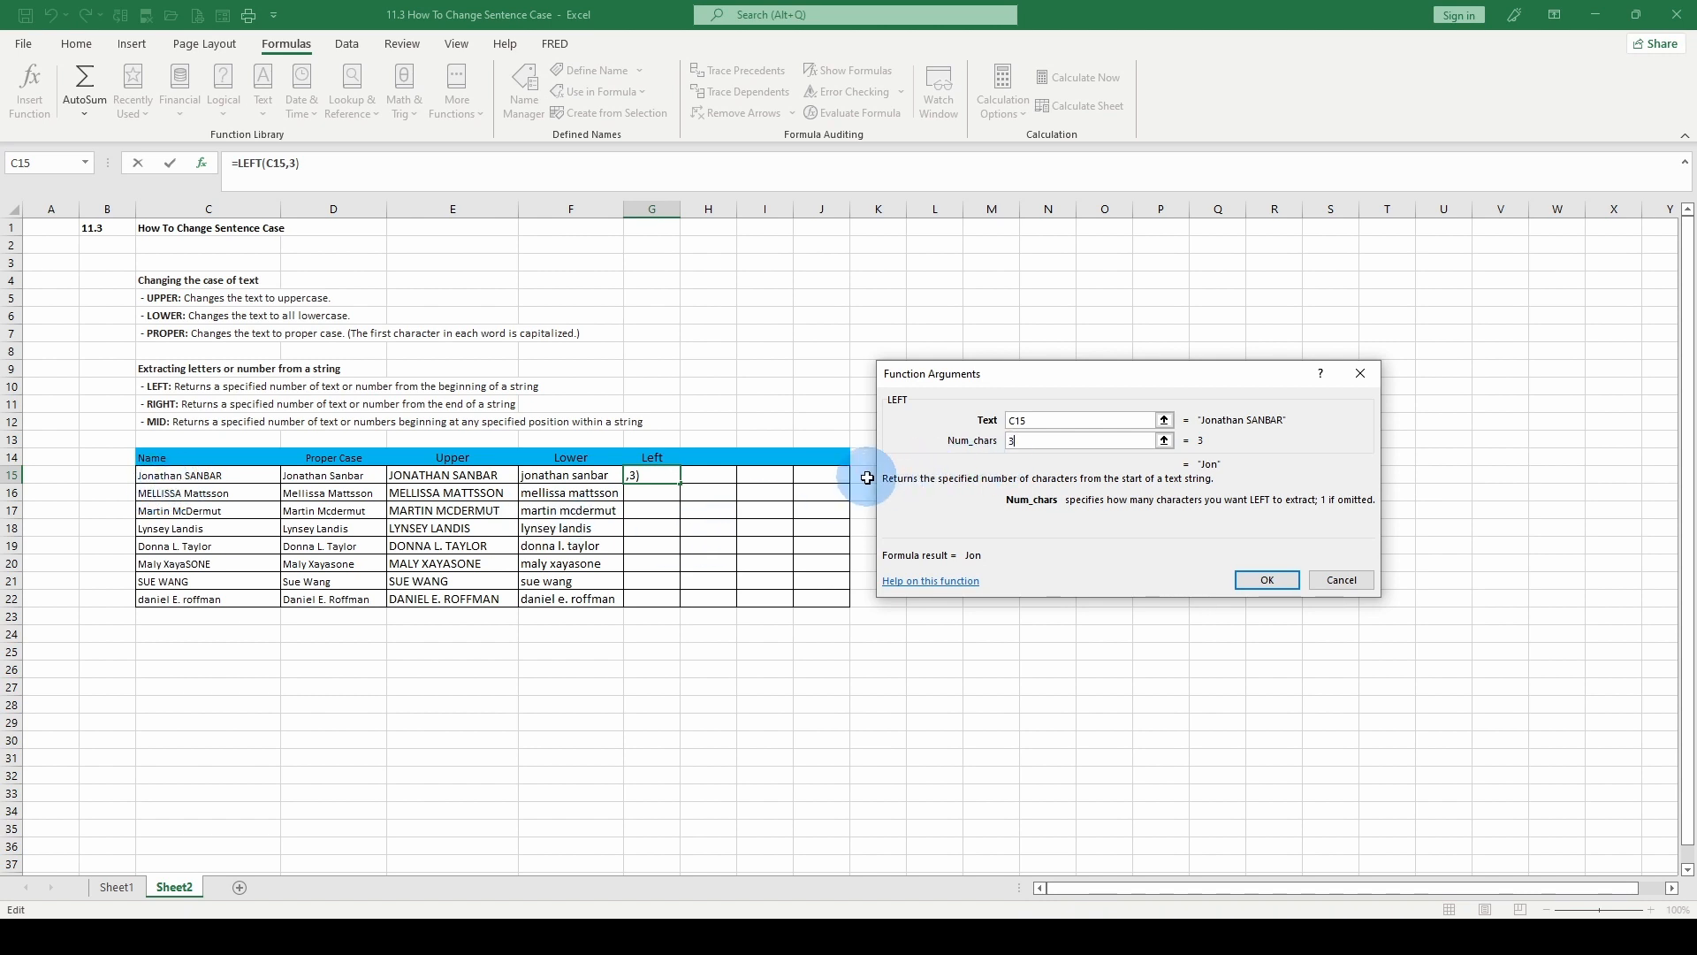
{"action": "key", "text": "BackSpace"}
{"action": "type", "text": "9"}
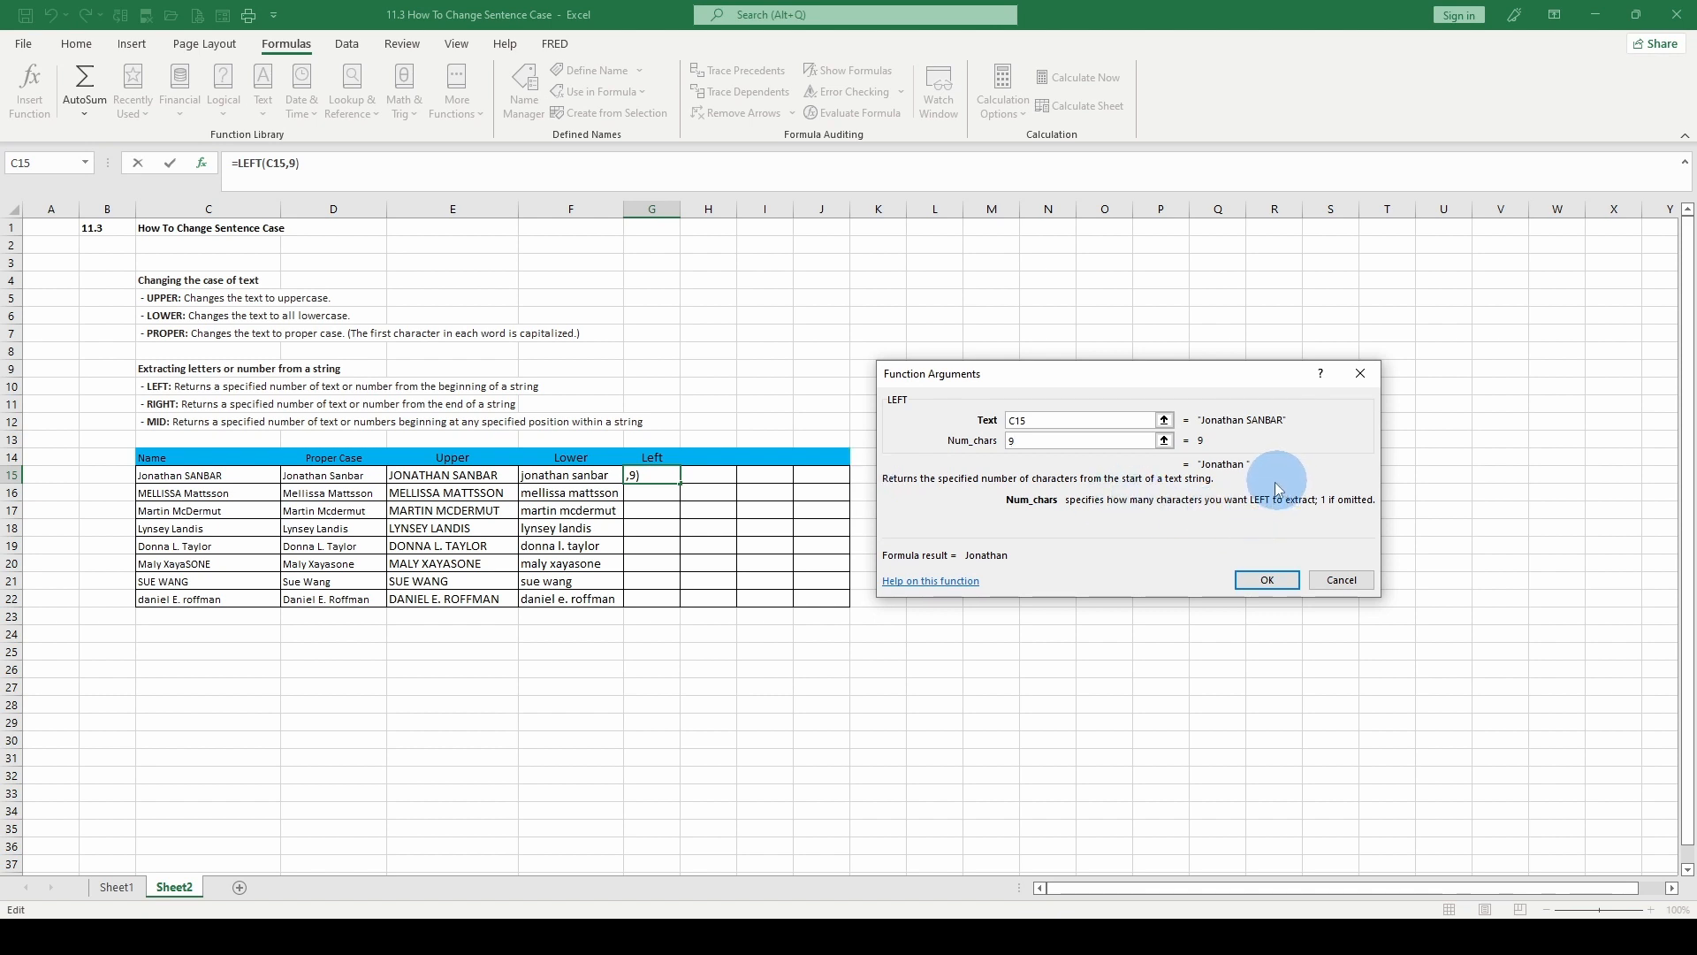
{"action": "key", "text": "BackSpace"}
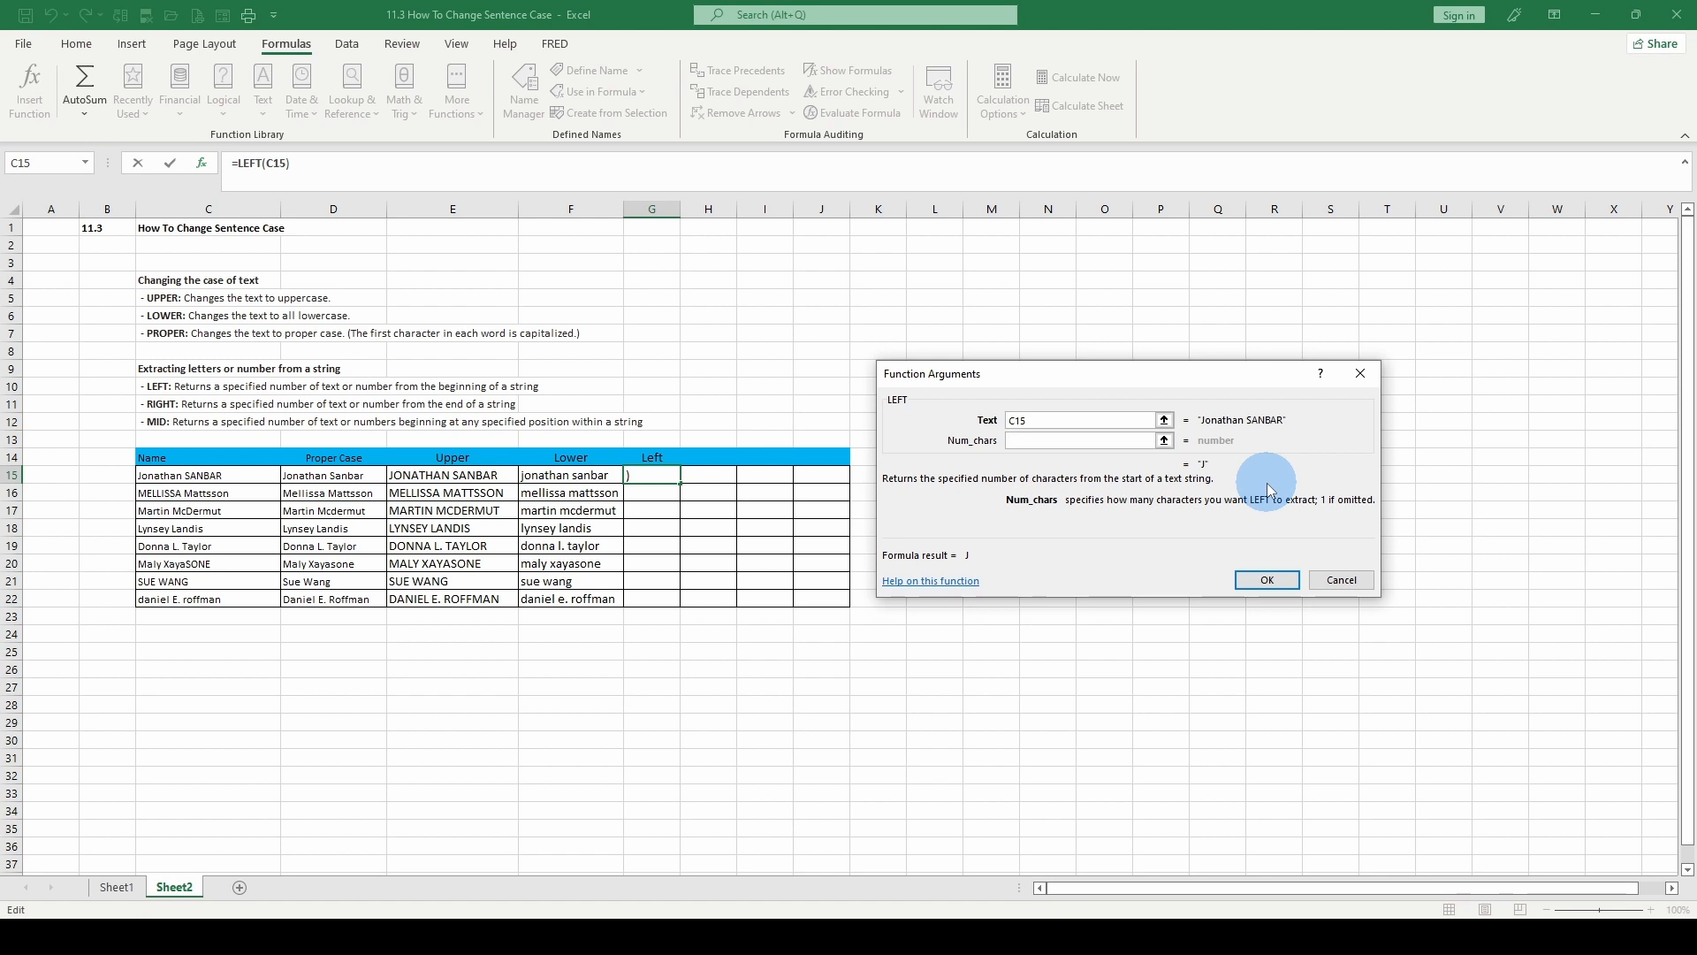
{"action": "type", "text": "8"}
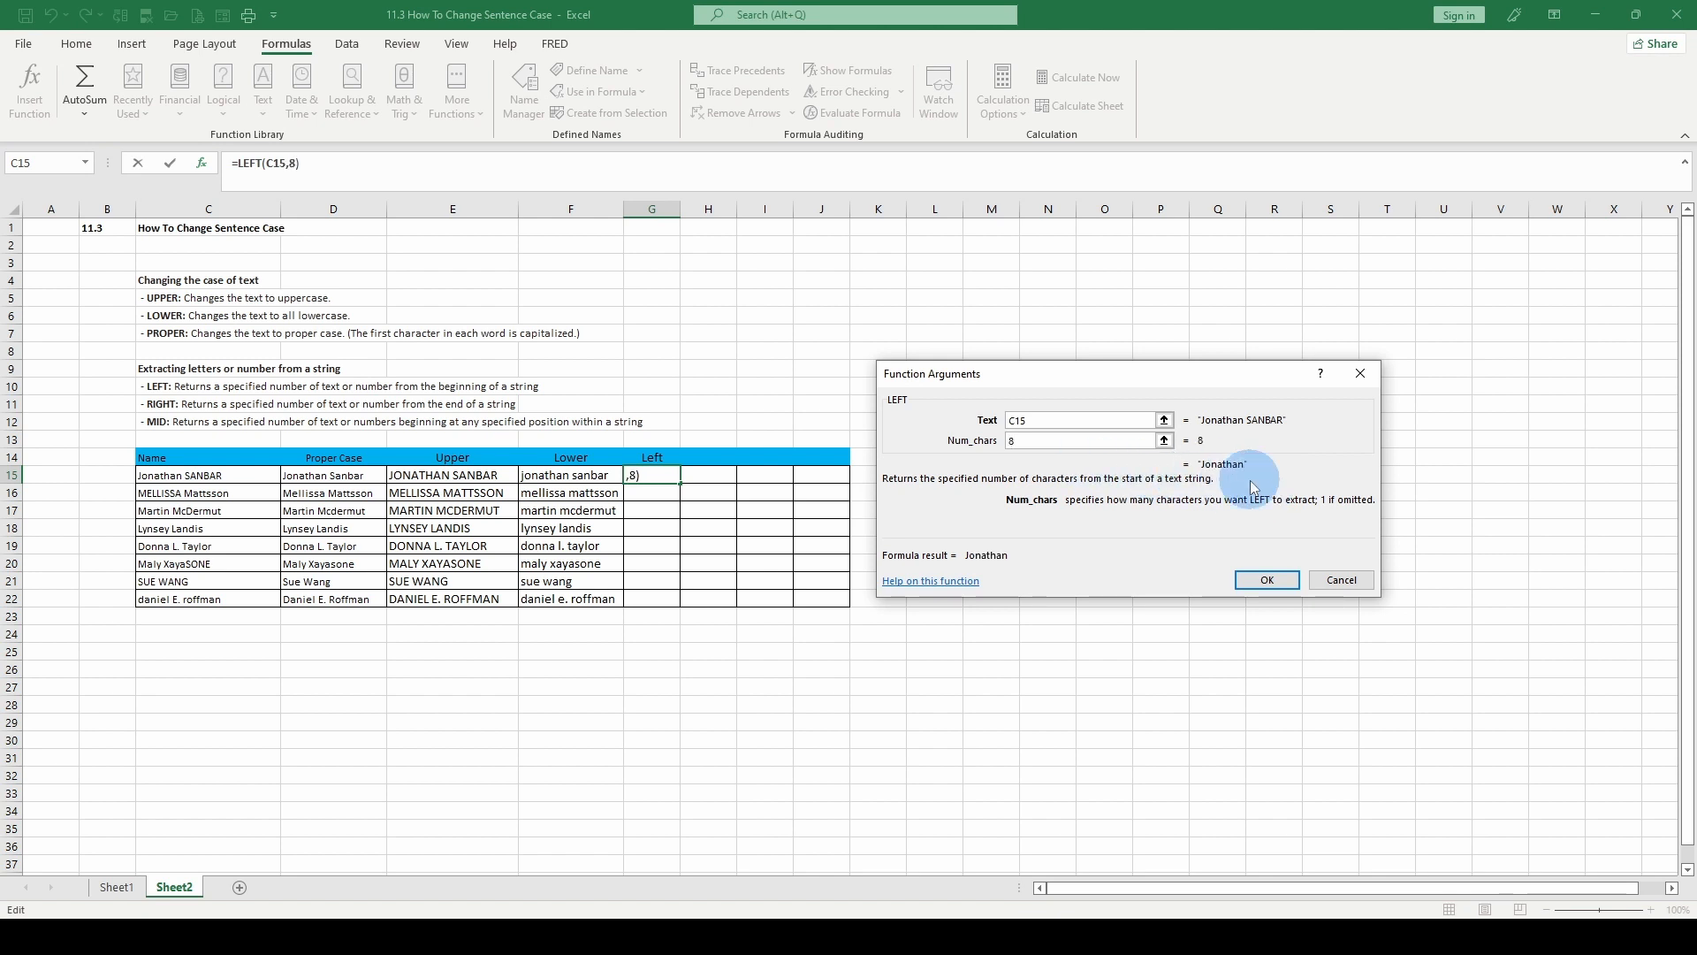
{"action": "key", "text": "Return"}
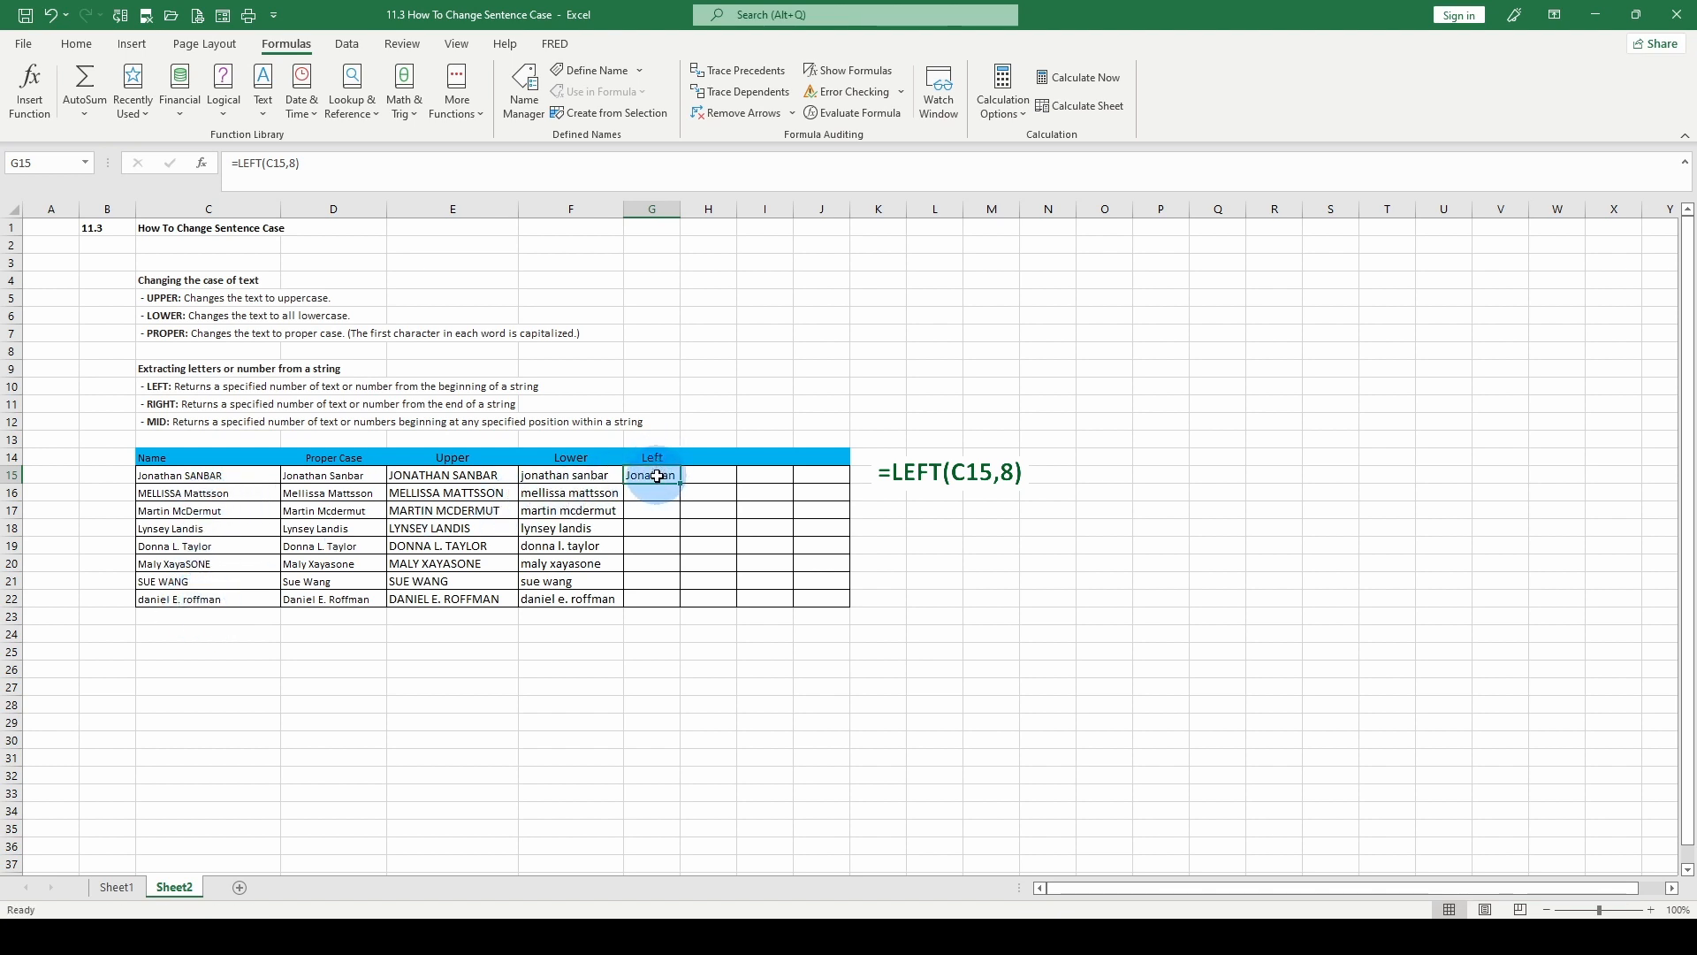
Step: Fill the LEFT formula down from G15 through G22 and widen column G to fit the extracted text
{"action": "left_click_drag", "start_coordinate": [680, 484], "coordinate": [665, 606]}
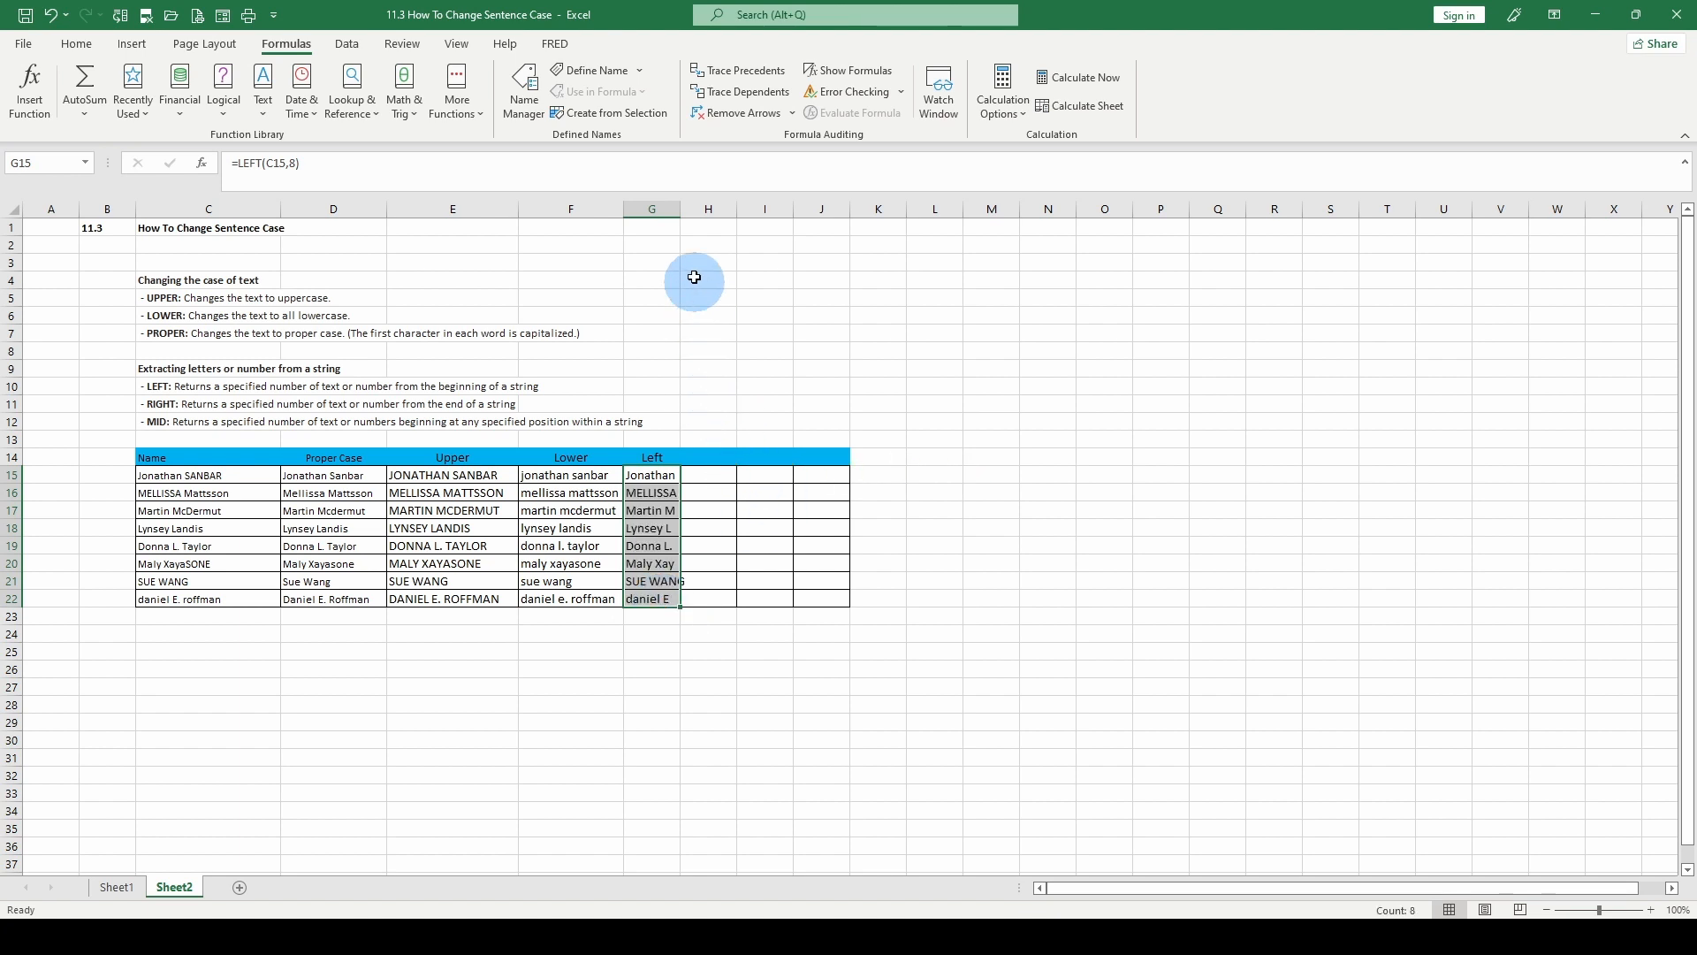
{"action": "left_click_drag", "start_coordinate": [680, 206], "coordinate": [709, 212]}
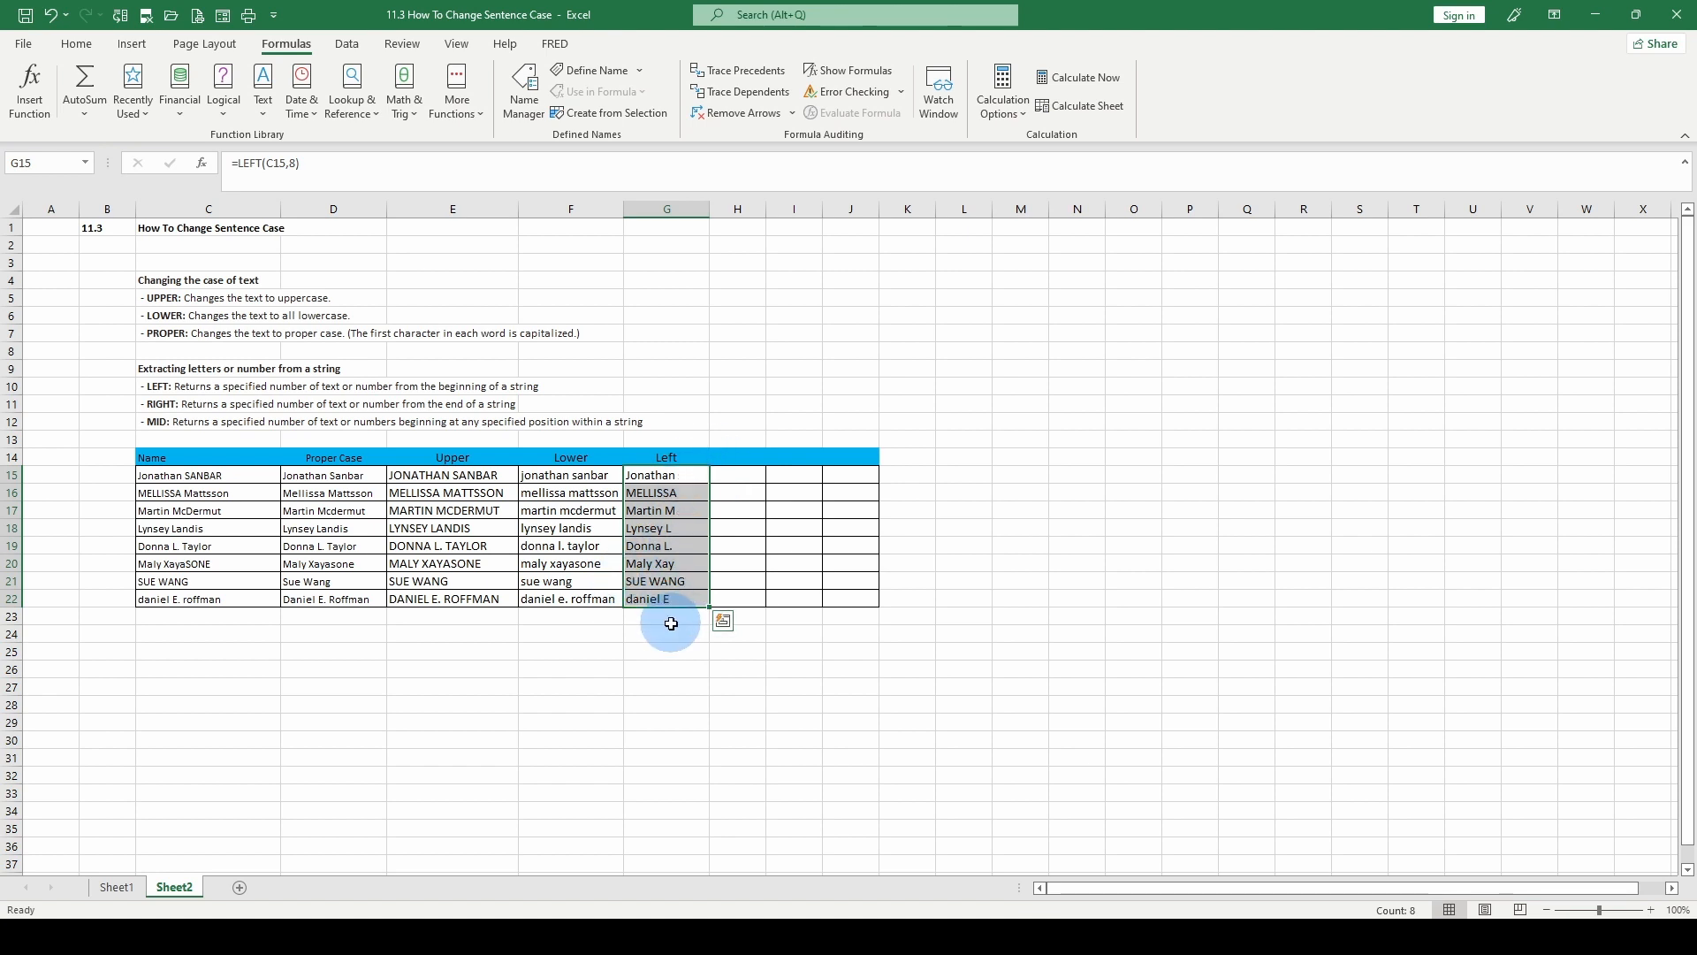
Step: Clear the filled formulas from G16:G22 and enter =LEFT(C16,8) in G16
{"action": "left_click_drag", "start_coordinate": [669, 624], "coordinate": [646, 489]}
{"action": "type", "text": "=left("}
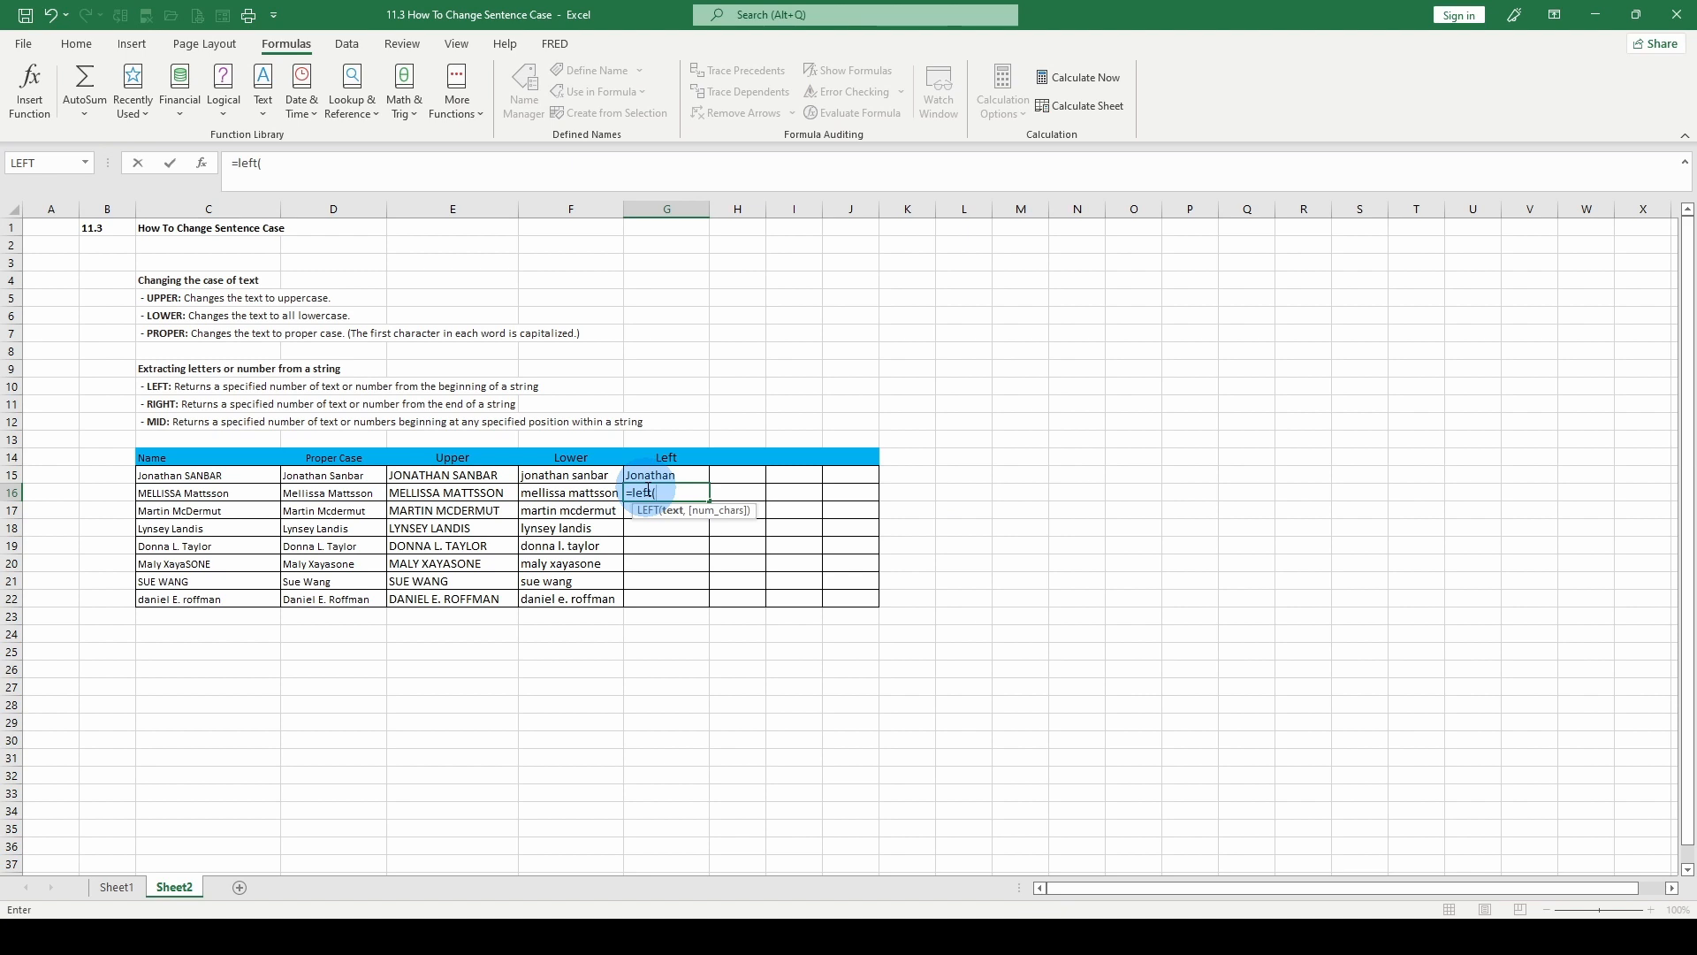
{"action": "left_click", "coordinate": [170, 489]}
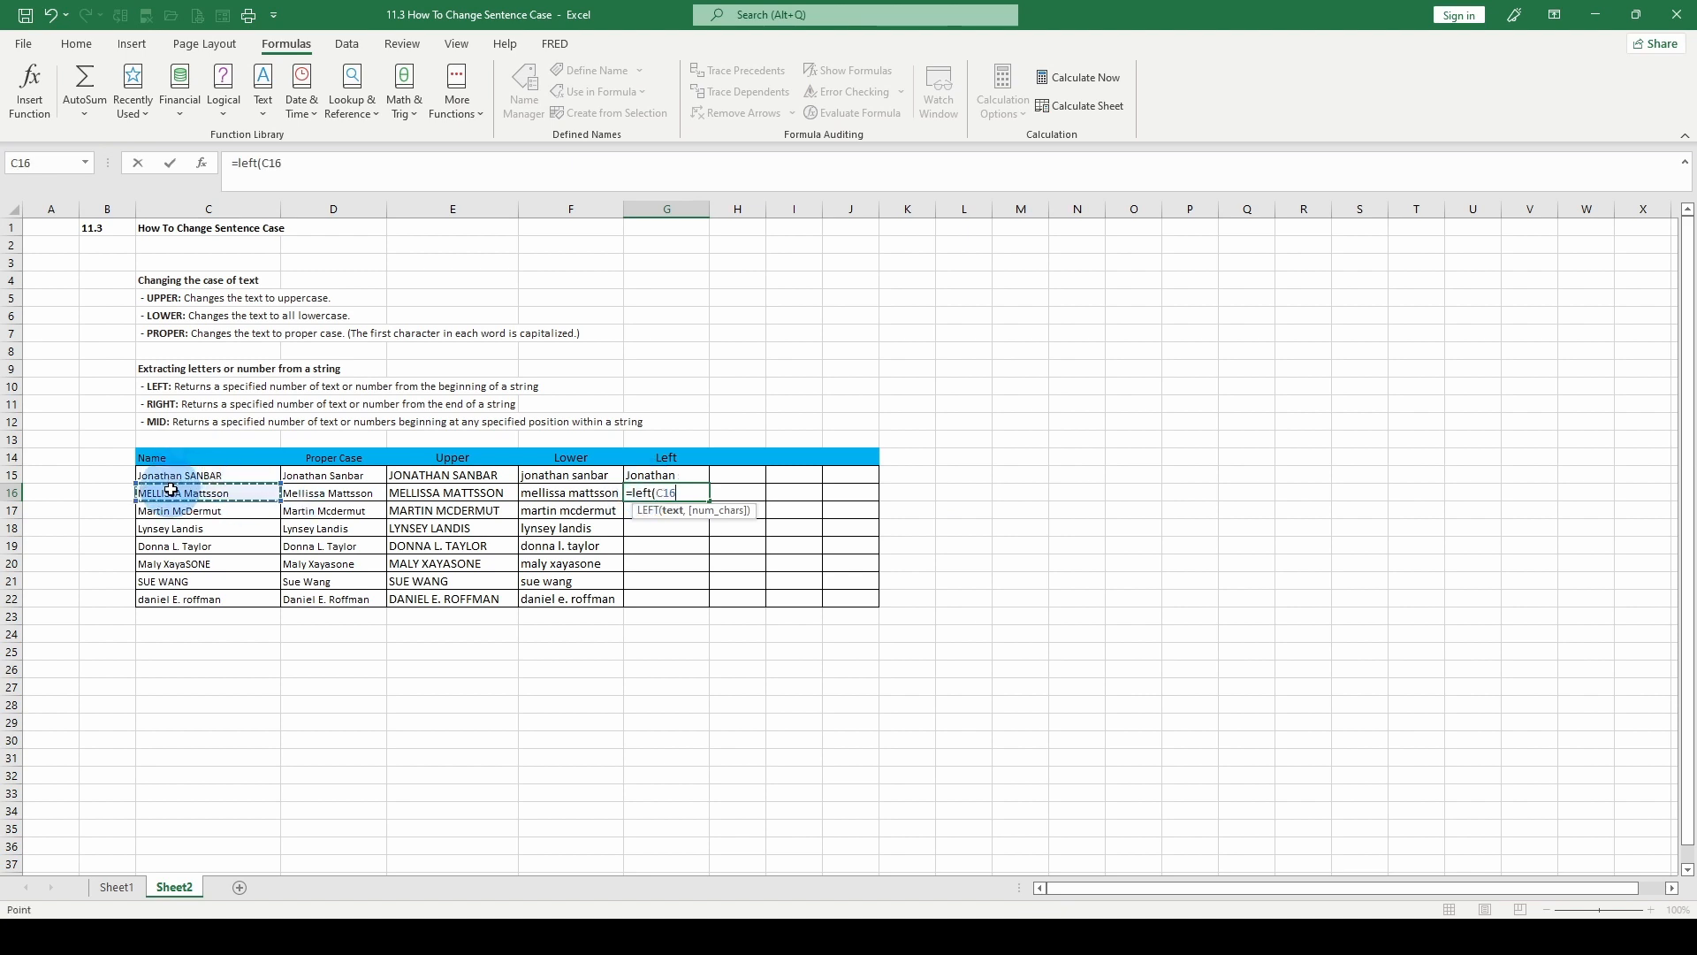
{"action": "type", "text": ","}
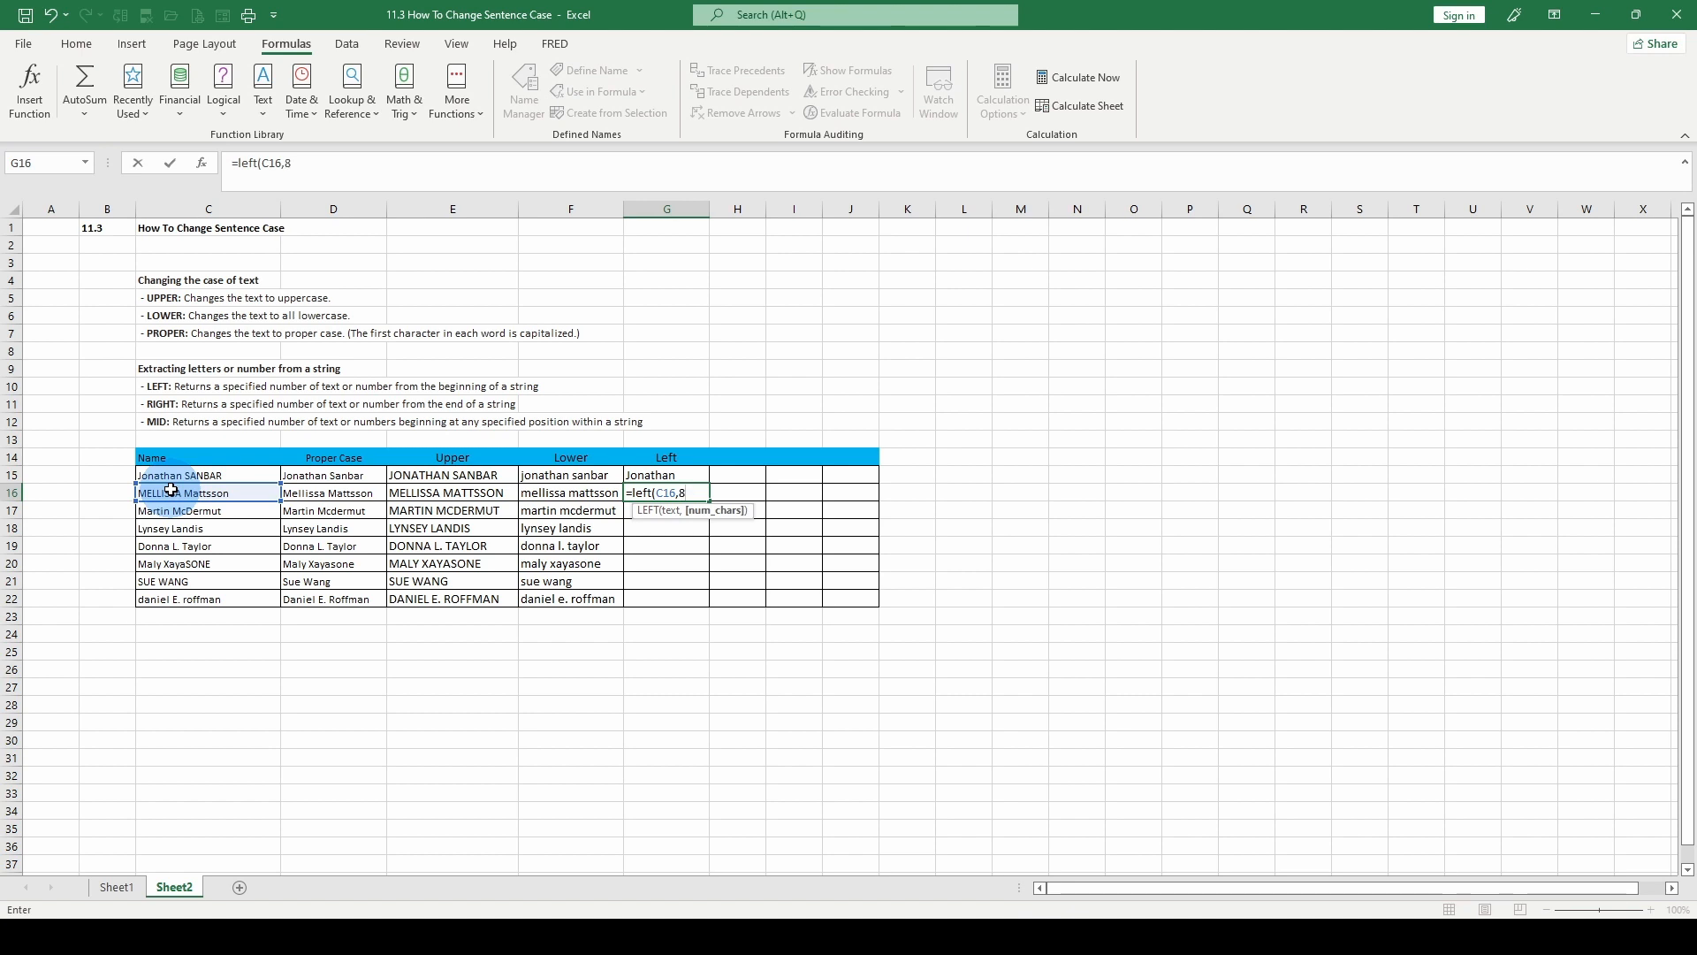
{"action": "type", "text": "8"}
{"action": "key", "text": "Return"}
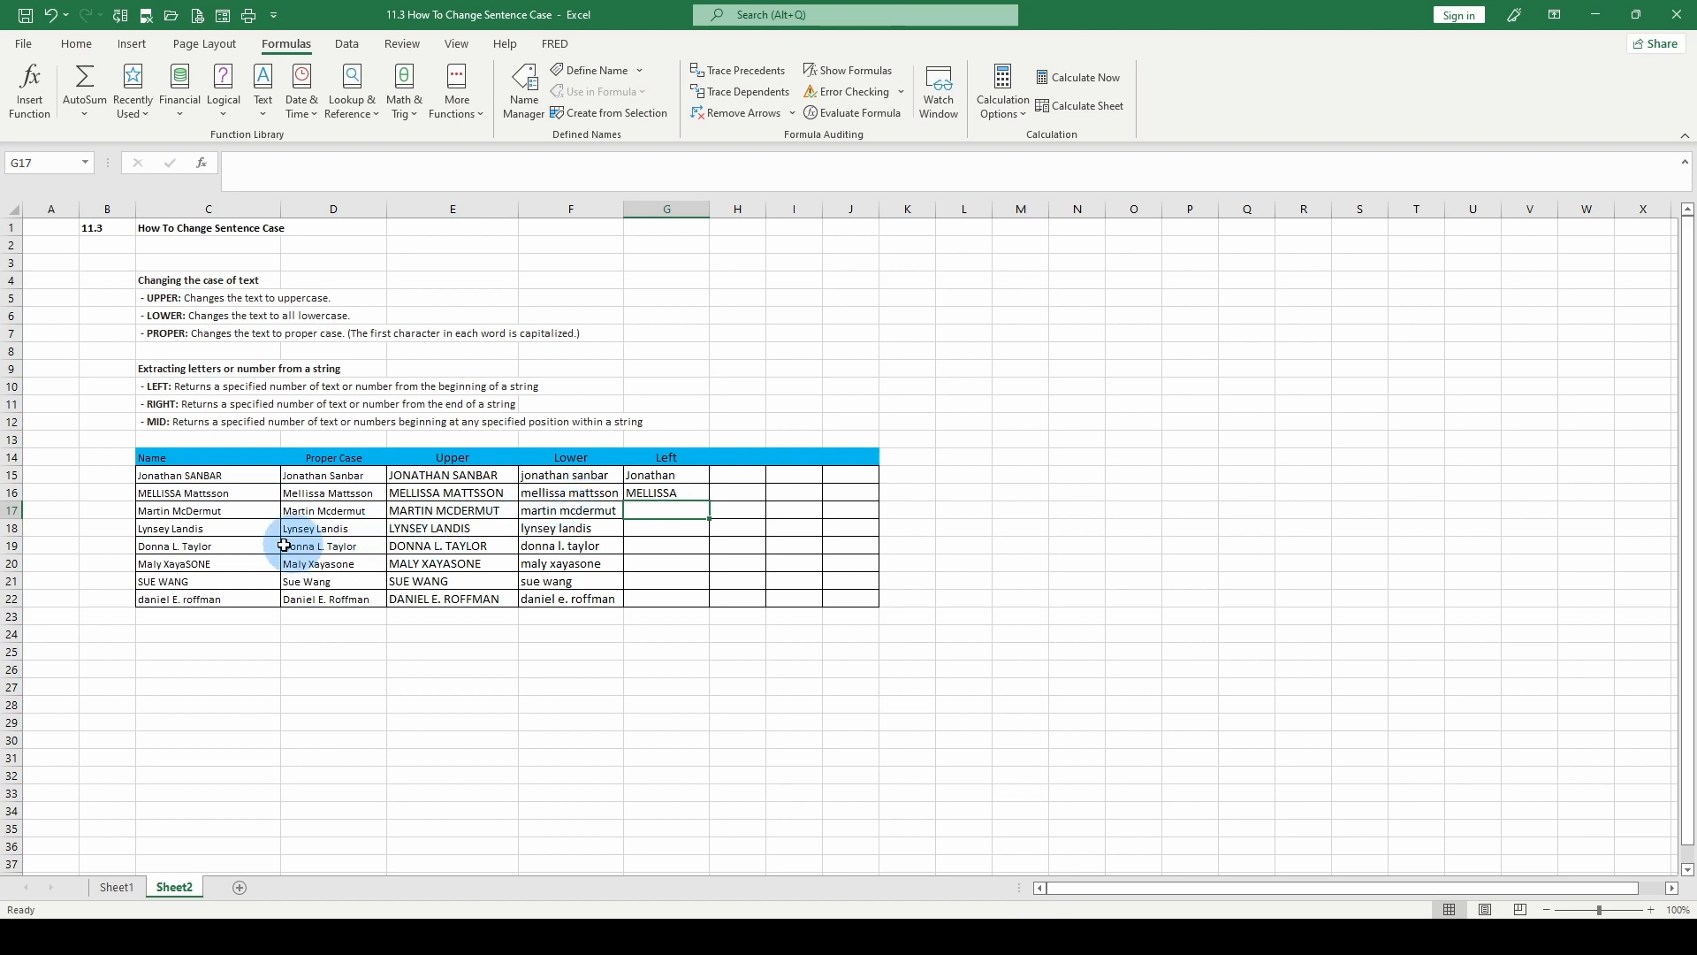
Step: Copy the LEFT formula from G16 down to G17 and change its number of characters to 6
{"action": "left_click_drag", "start_coordinate": [658, 493], "coordinate": [645, 505]}
{"action": "key", "text": "ctrl+d"}
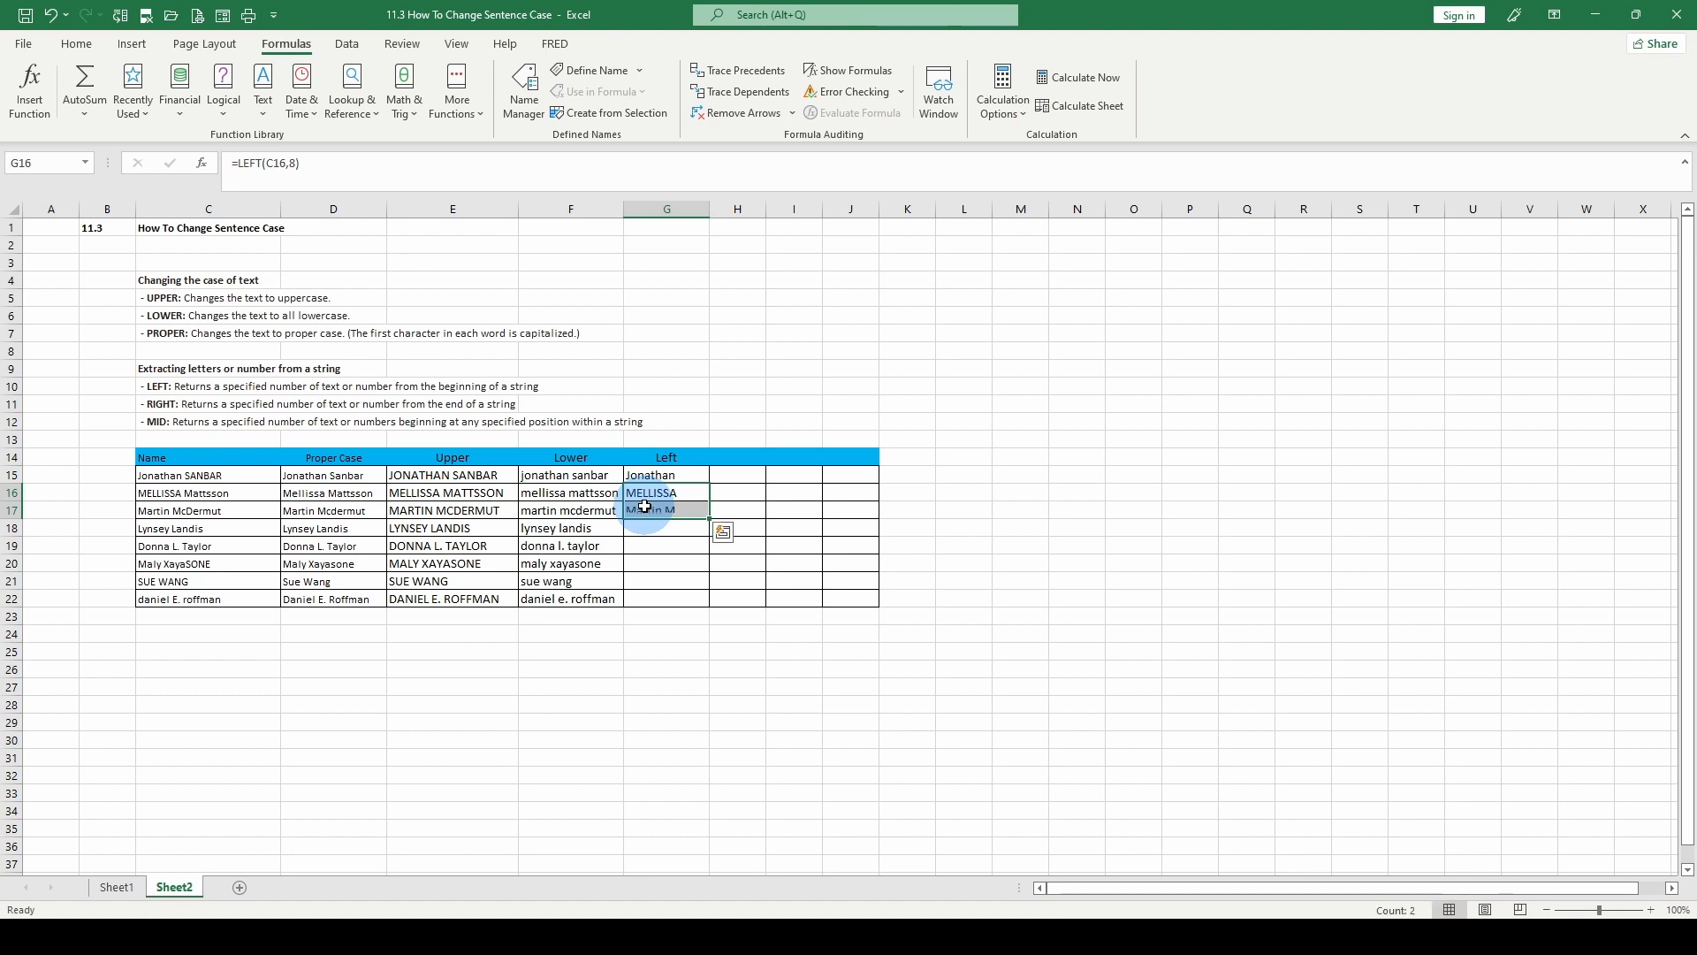
{"action": "left_click", "coordinate": [645, 508]}
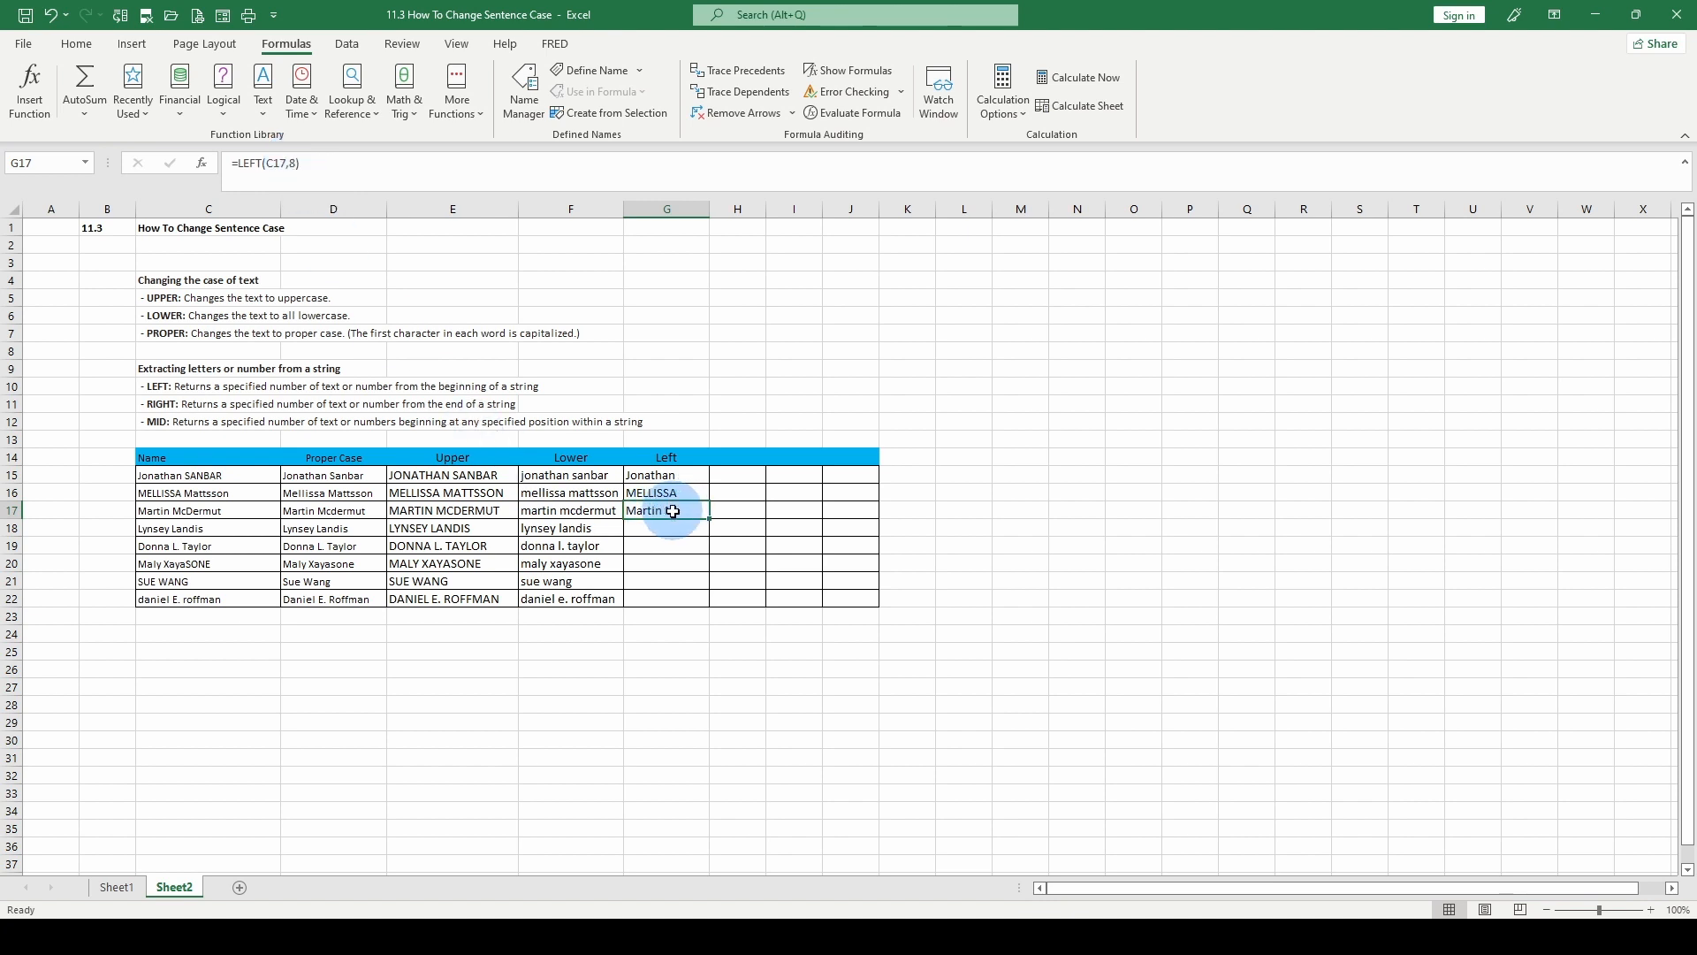
{"action": "left_click", "coordinate": [294, 163]}
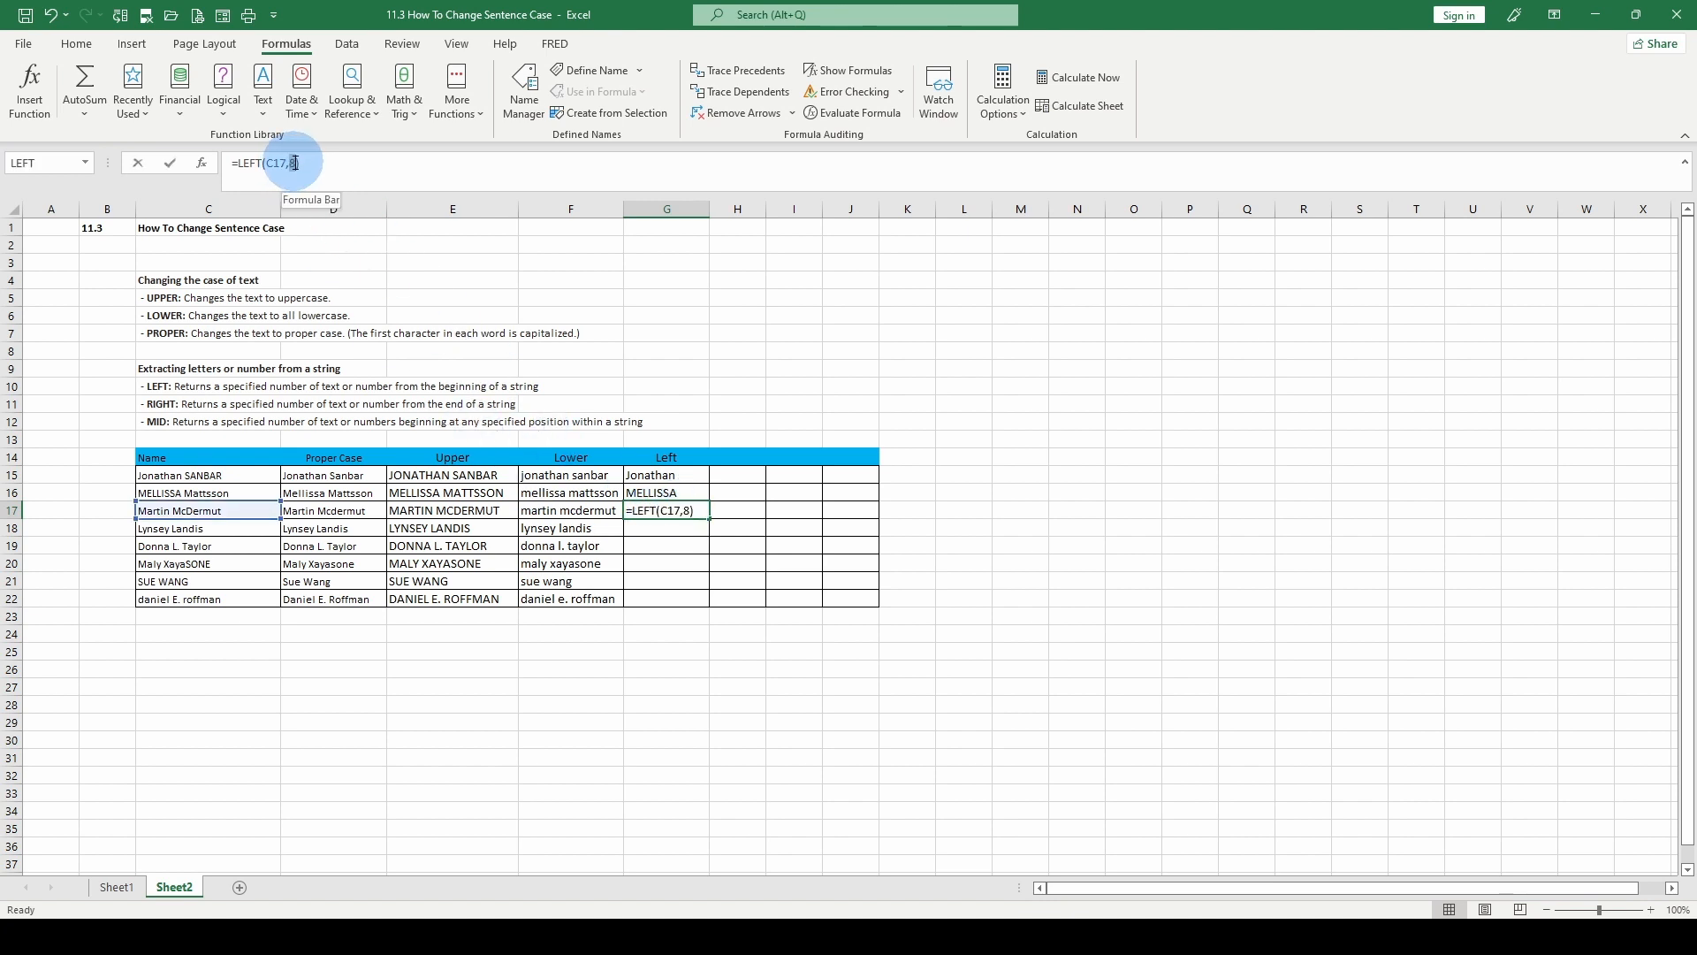
{"action": "key", "text": "BackSpace"}
{"action": "type", "text": "6"}
{"action": "key", "text": "Return"}
Step: Copy the six-character LEFT formula from G17 down to G18
{"action": "left_click", "coordinate": [664, 514]}
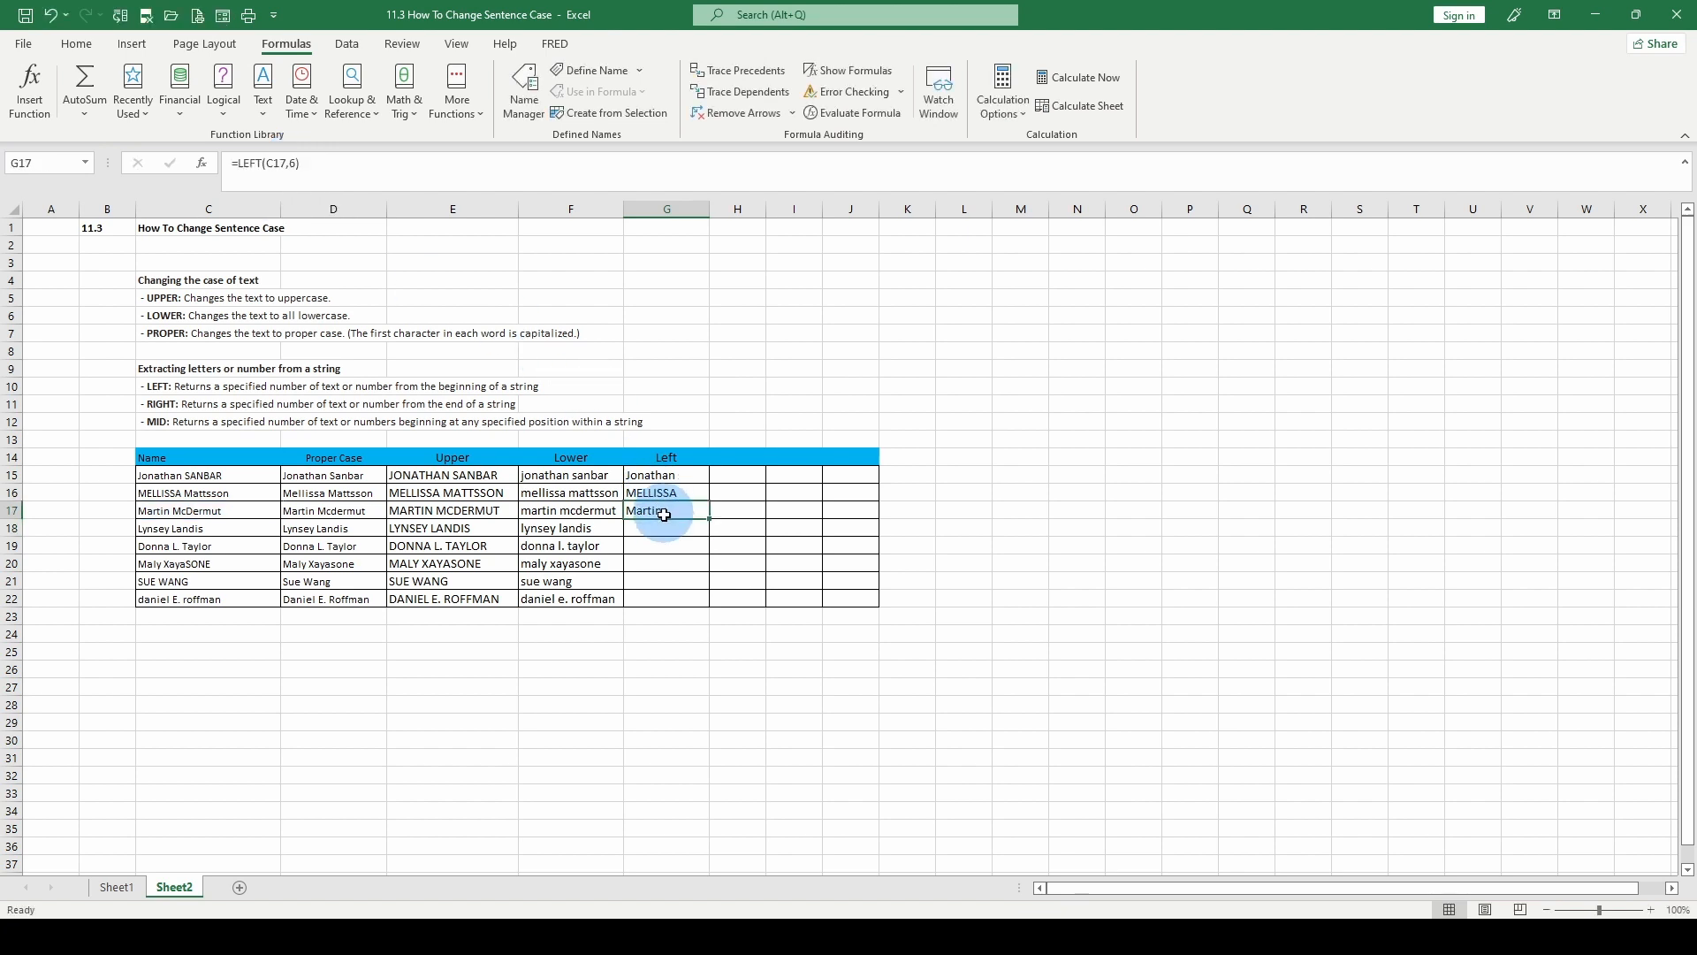
{"action": "left_click_drag", "start_coordinate": [664, 514], "coordinate": [661, 527]}
{"action": "key", "text": "ctrl+d"}
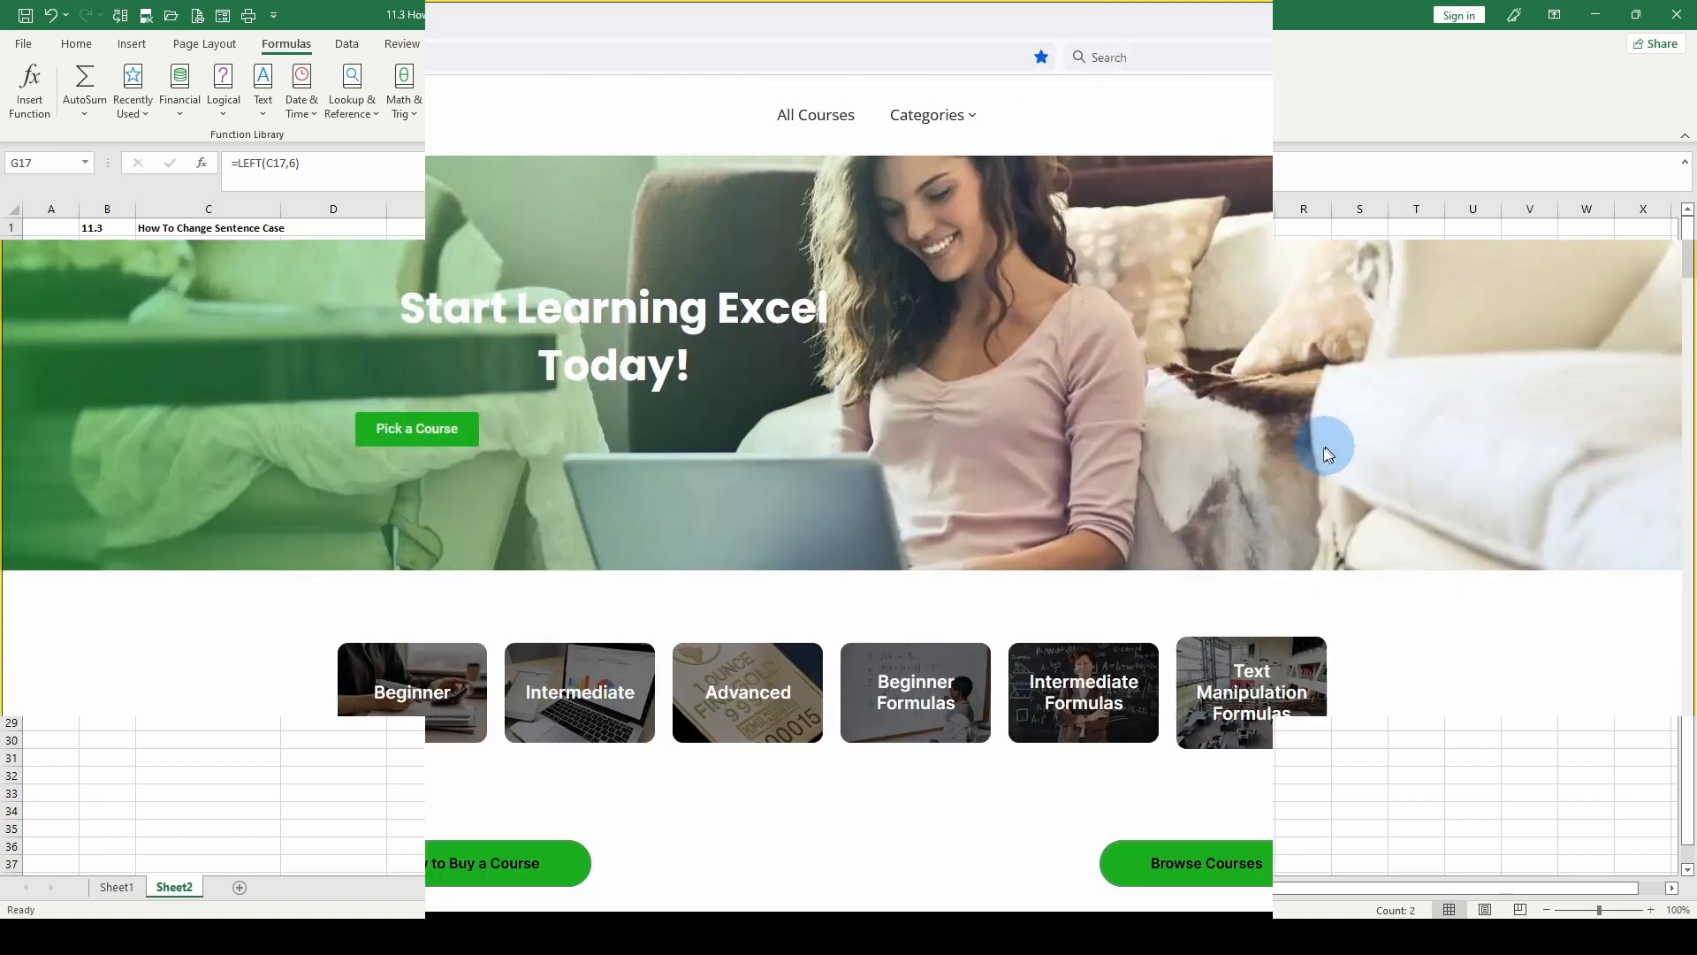
Step: Switch to the browser and look through the Excel course listings on the excelprimed.com home page
{"action": "scroll", "coordinate": [1278, 493], "scroll_direction": "down", "scroll_amount": 6}
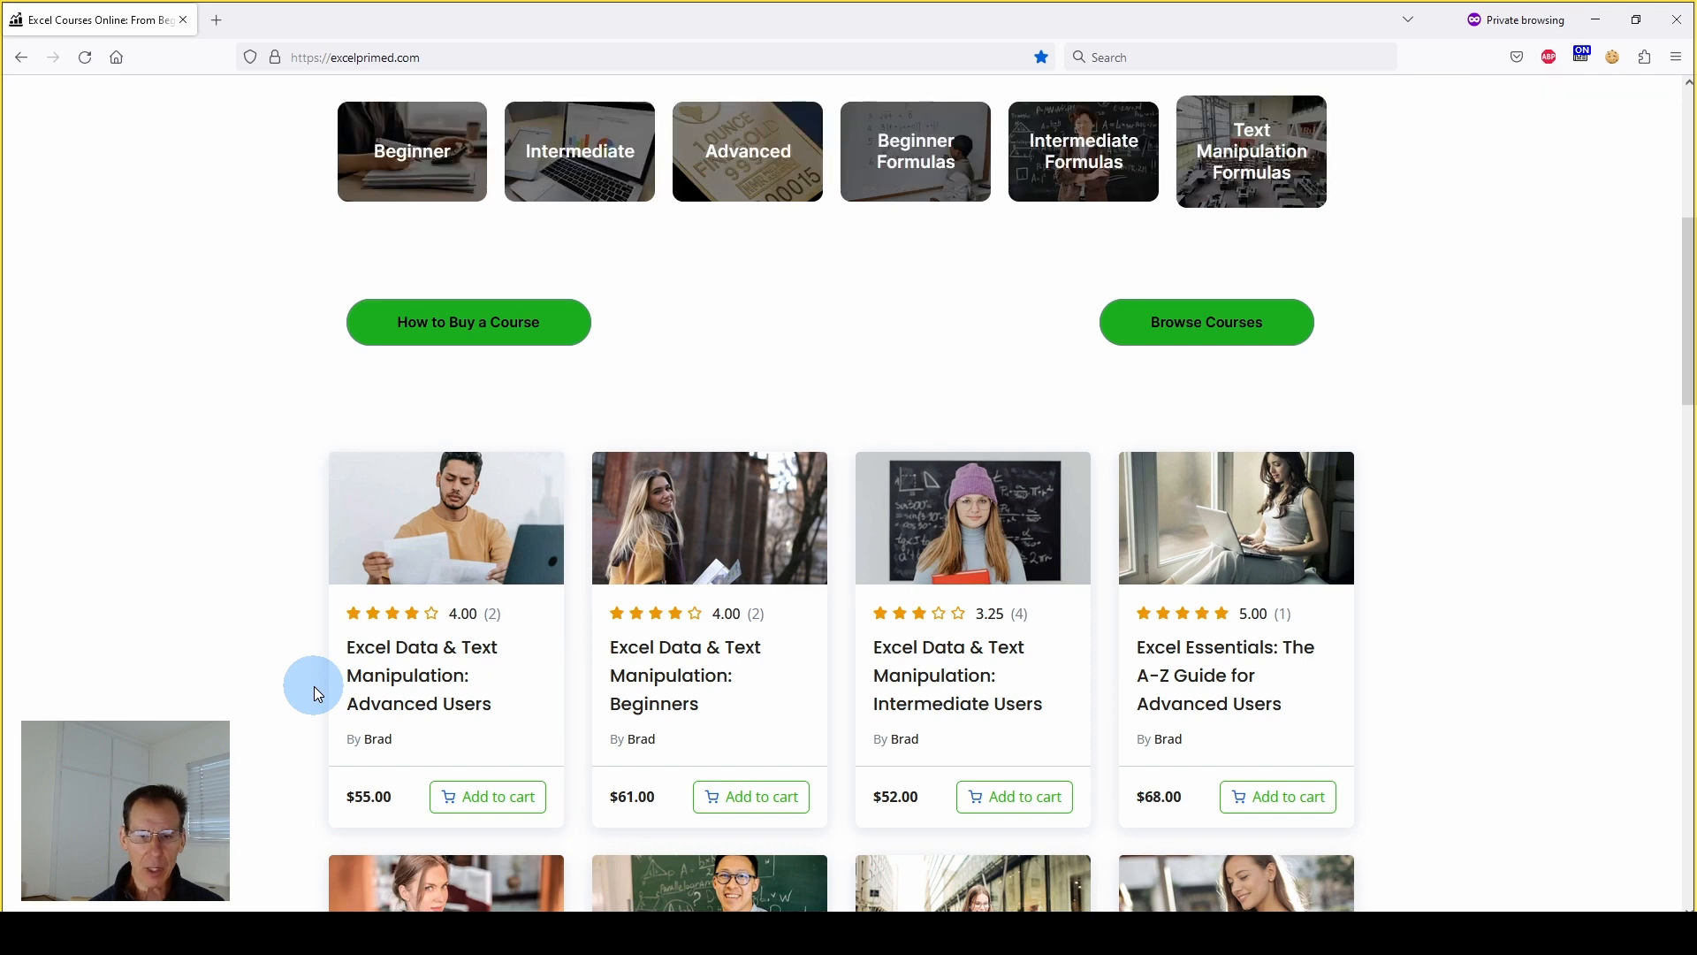
{"action": "scroll", "coordinate": [1175, 508], "scroll_direction": "down", "scroll_amount": 2}
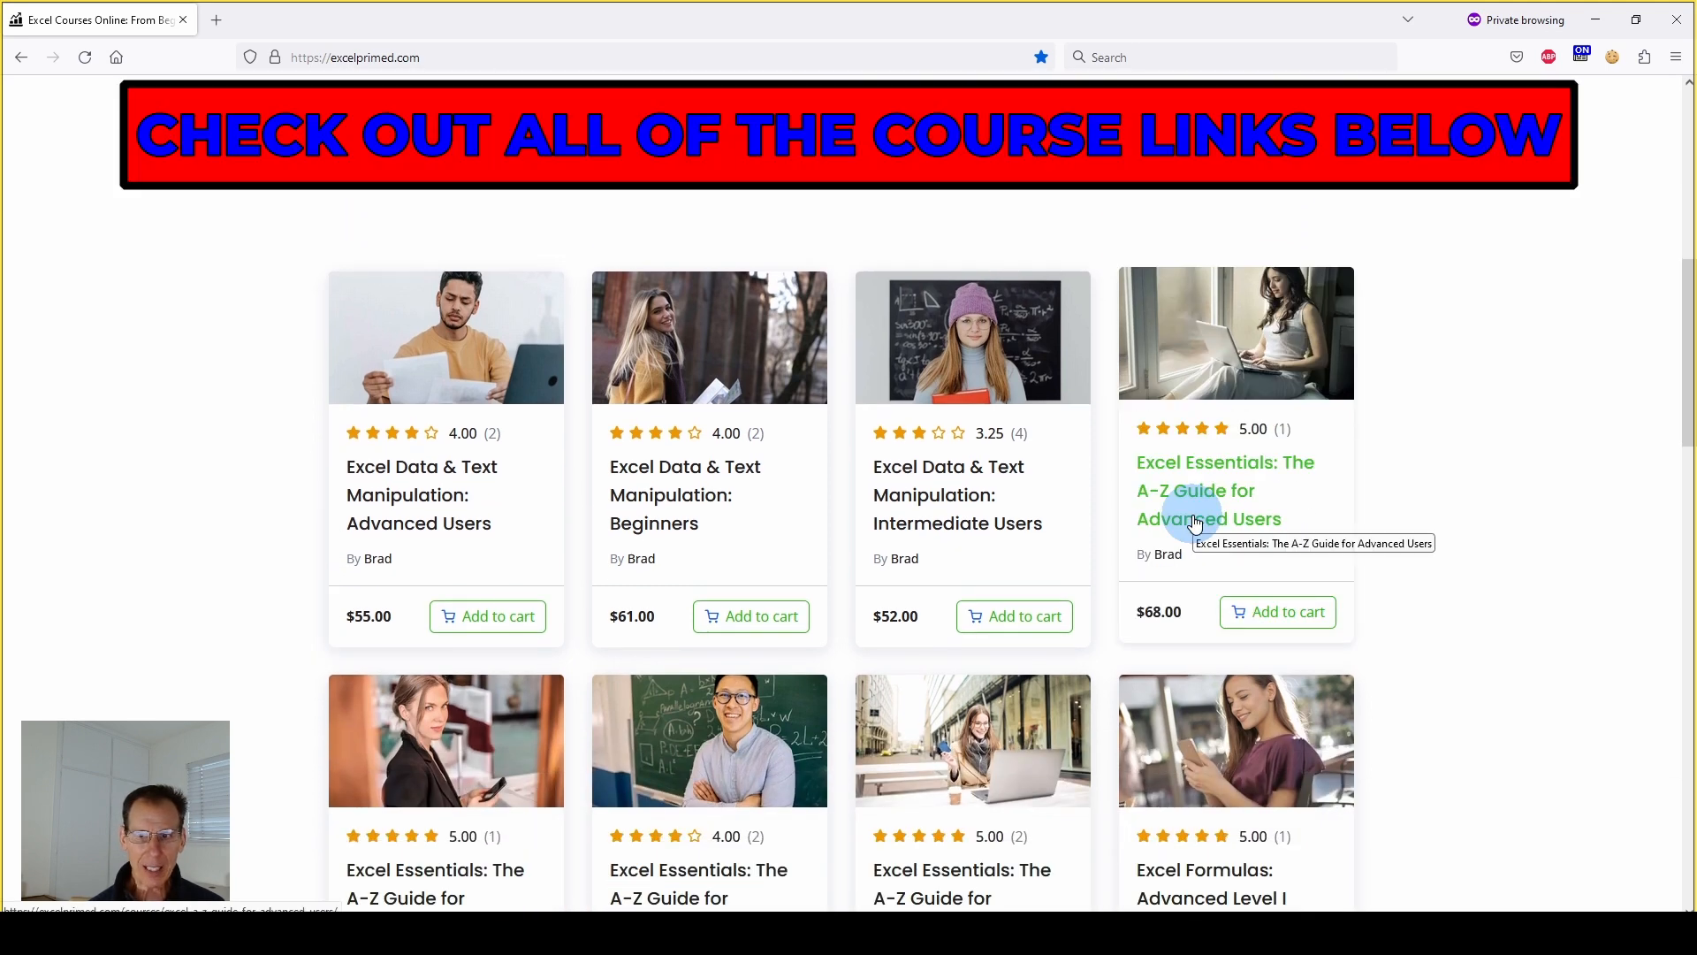
{"action": "scroll", "coordinate": [1195, 523], "scroll_direction": "down", "scroll_amount": 1}
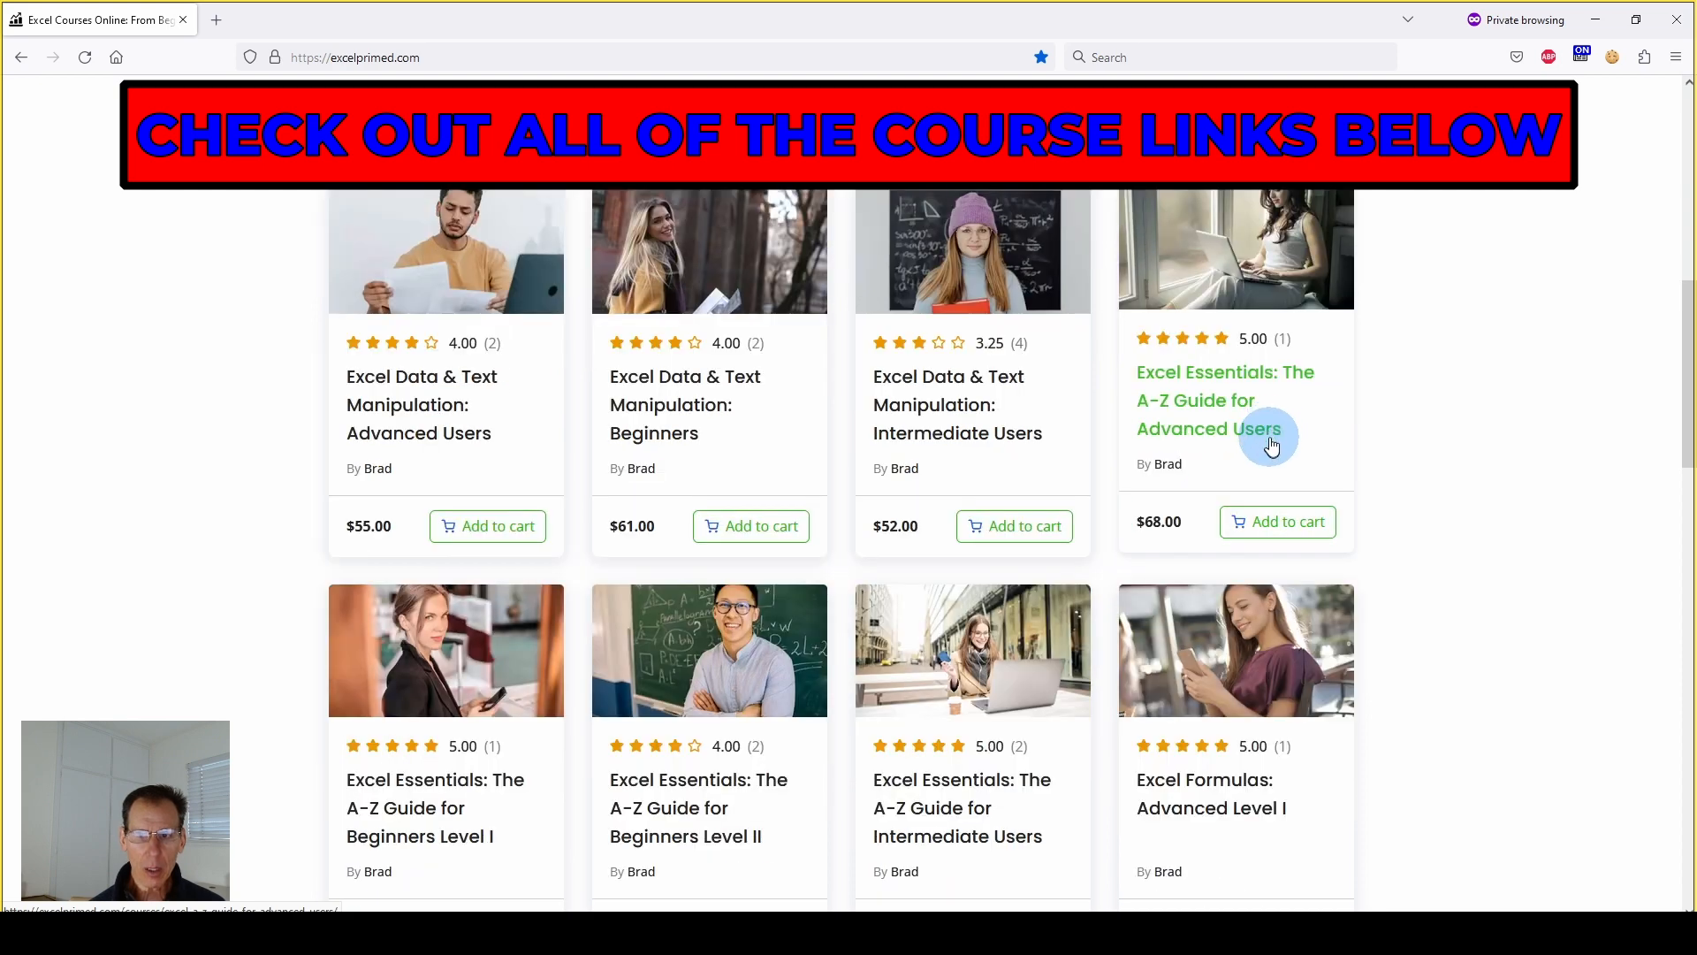
{"action": "scroll", "coordinate": [1269, 437], "scroll_direction": "up", "scroll_amount": 1}
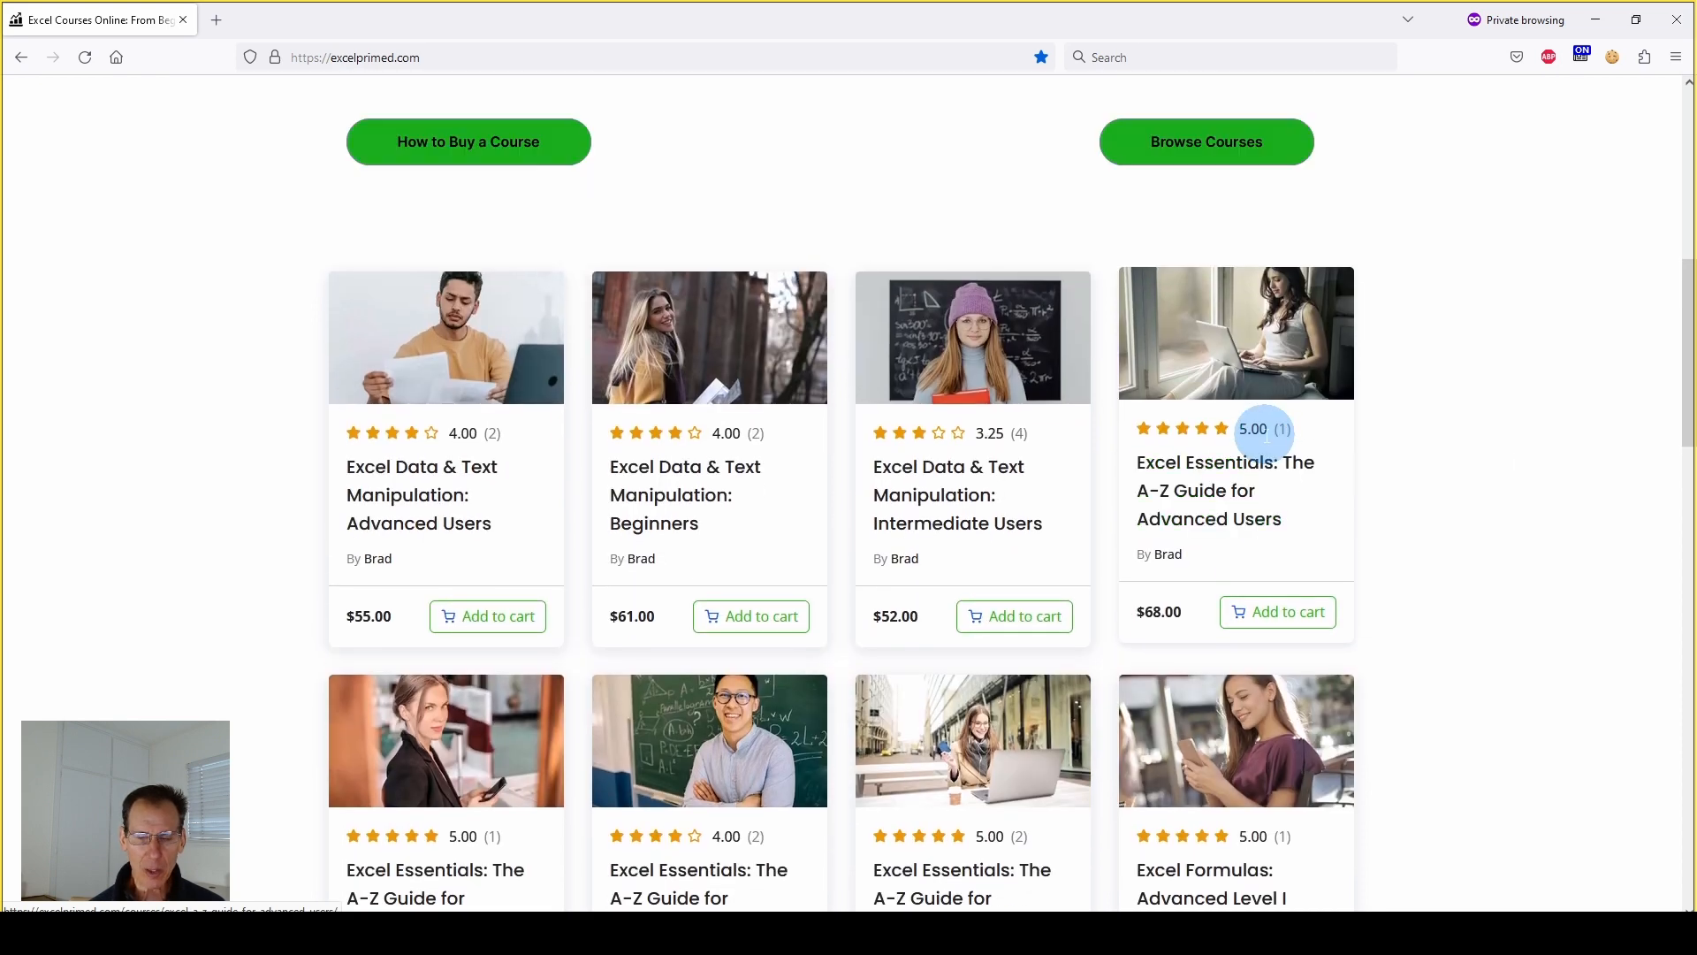
{"action": "scroll", "coordinate": [1266, 433], "scroll_direction": "down", "scroll_amount": 1}
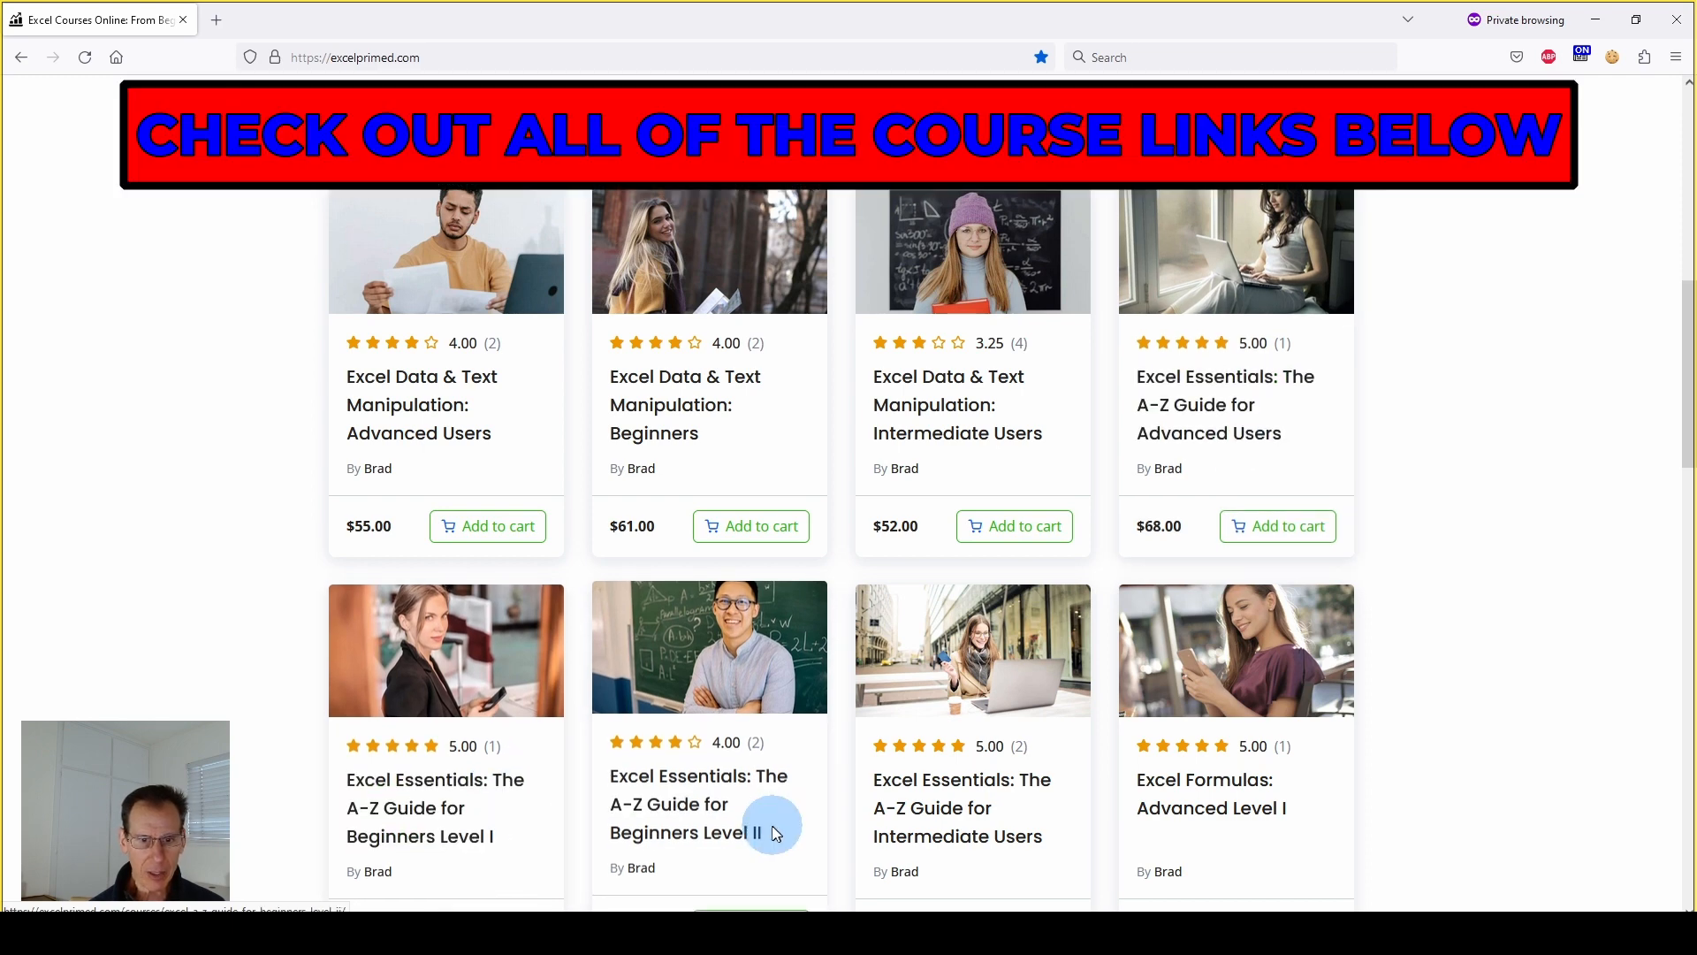
{"action": "scroll", "coordinate": [944, 703], "scroll_direction": "down", "scroll_amount": 1}
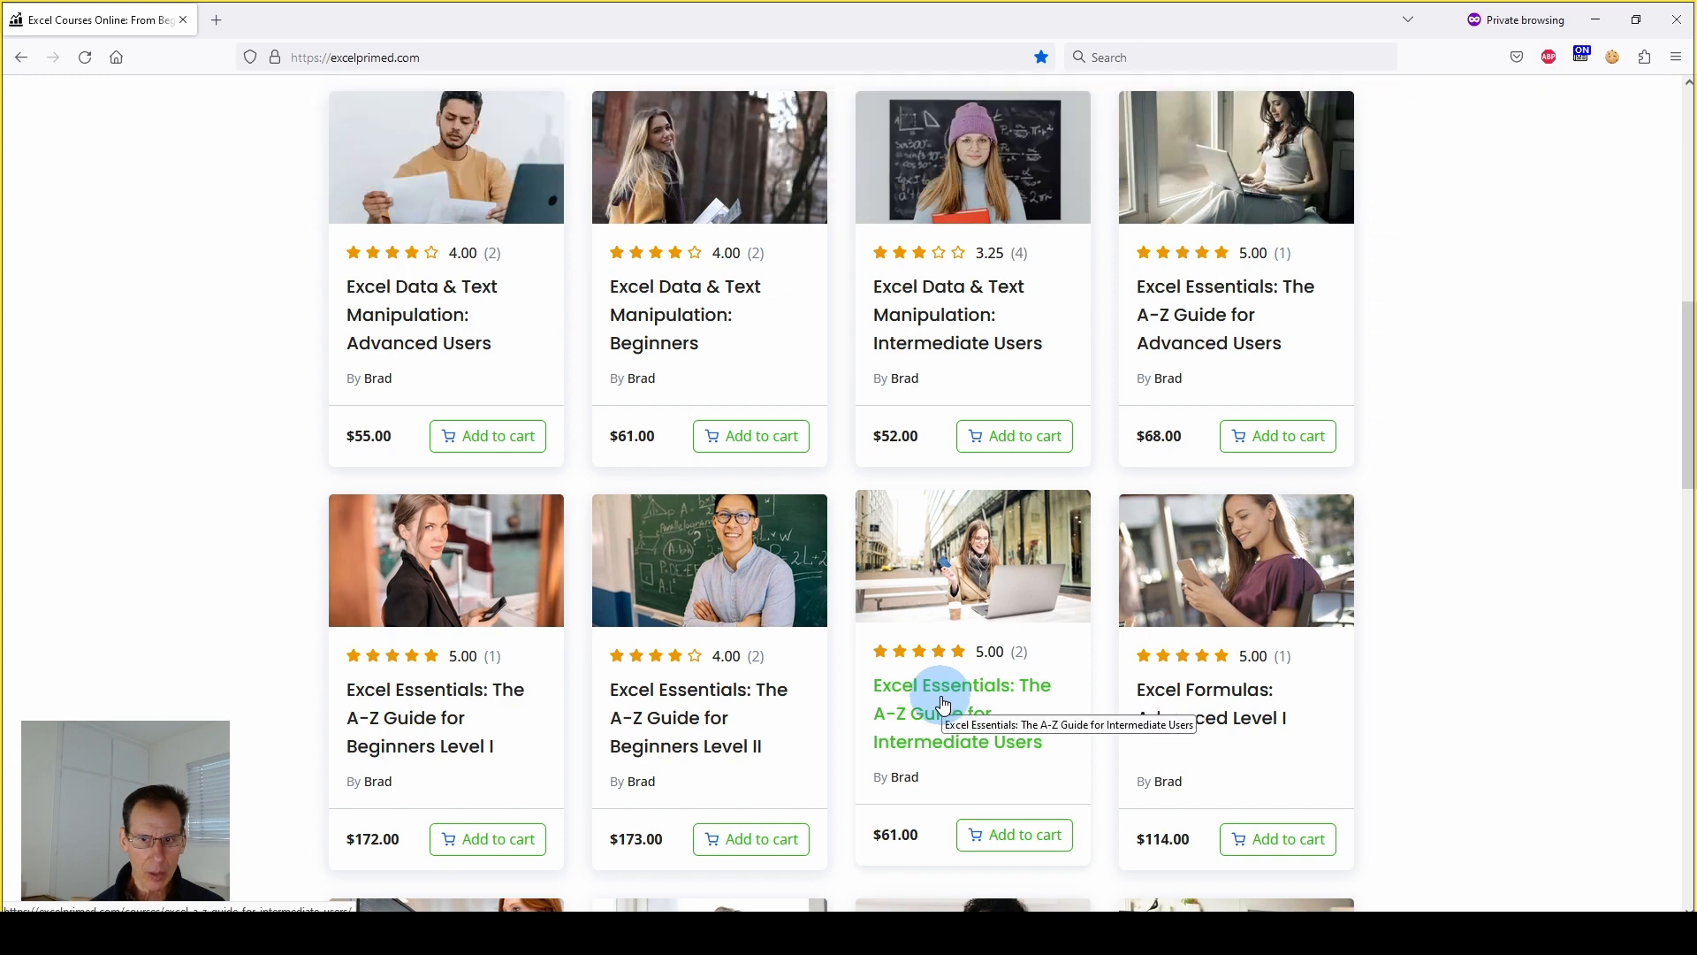
{"action": "scroll", "coordinate": [1181, 645], "scroll_direction": "down", "scroll_amount": 1}
{"action": "scroll", "coordinate": [1287, 592], "scroll_direction": "down", "scroll_amount": 1}
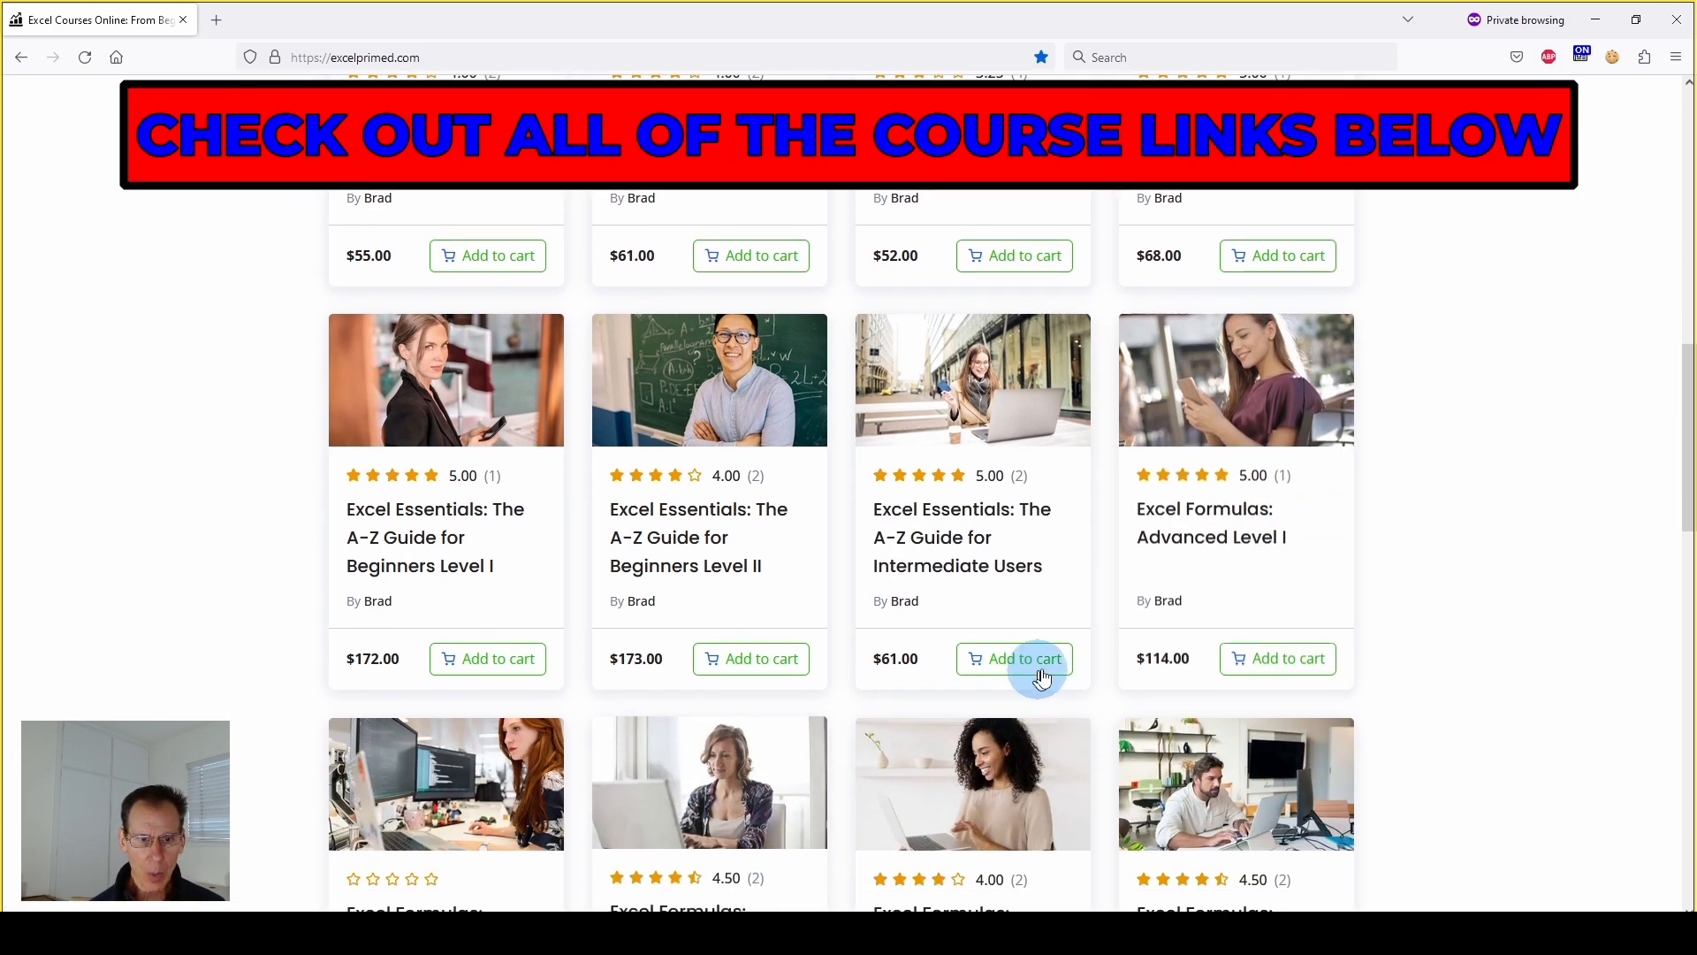
{"action": "scroll", "coordinate": [825, 776], "scroll_direction": "down", "scroll_amount": 1}
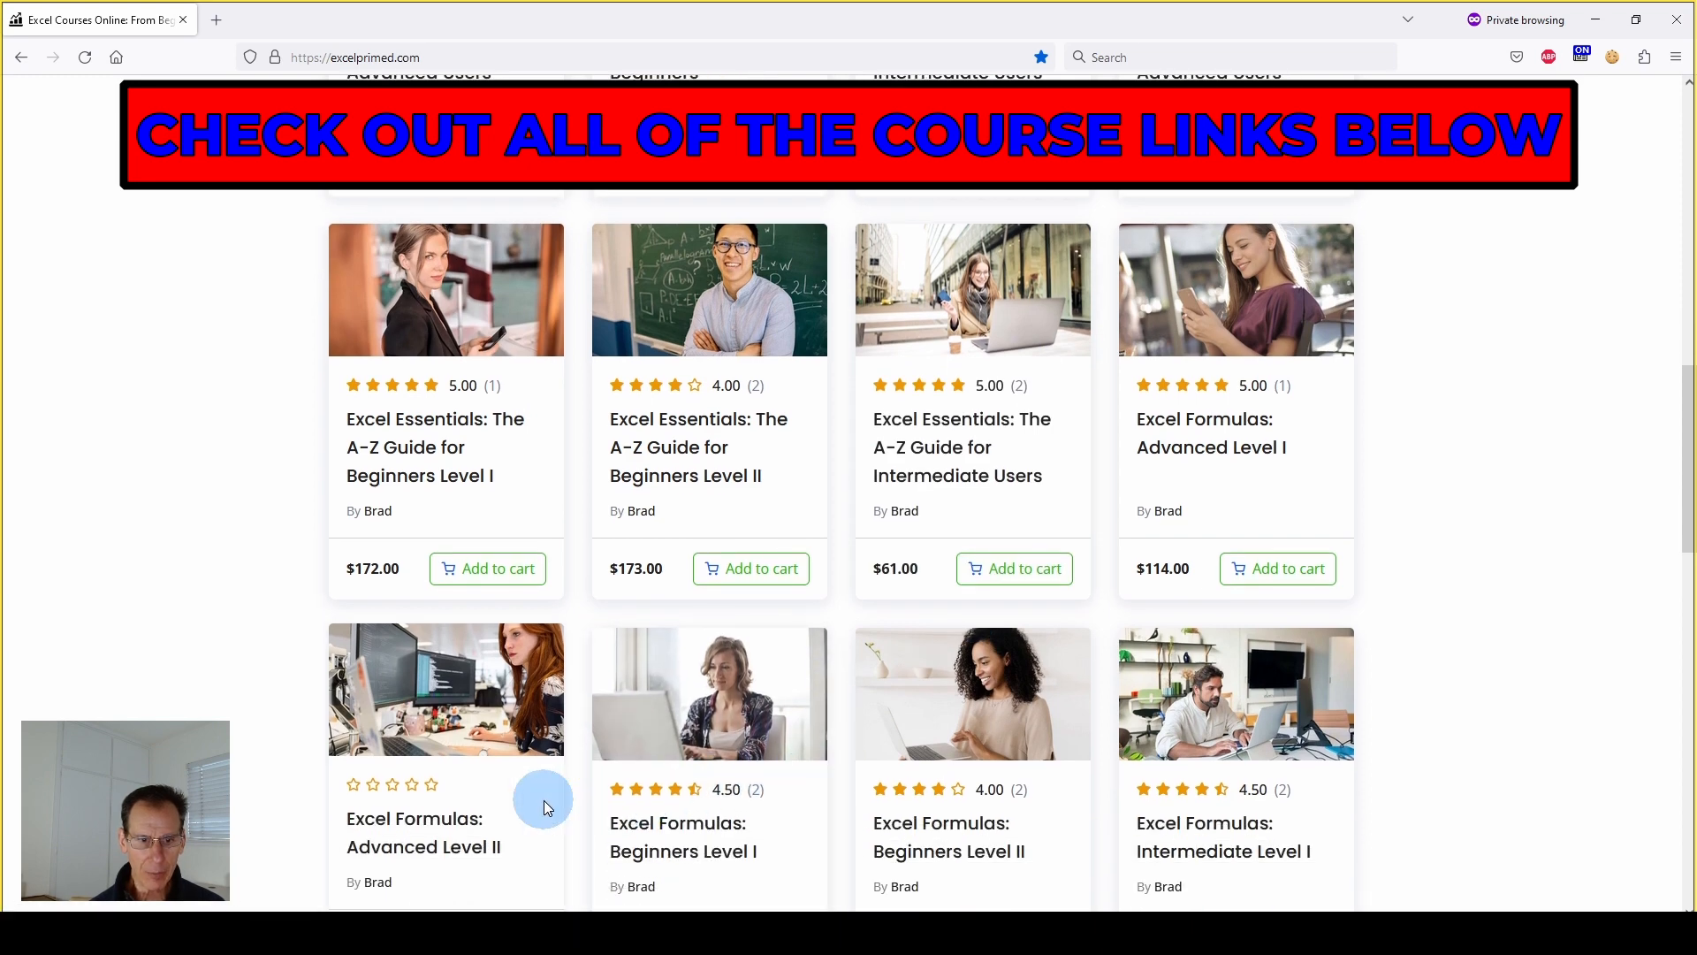
{"action": "scroll", "coordinate": [905, 771], "scroll_direction": "down", "scroll_amount": 1}
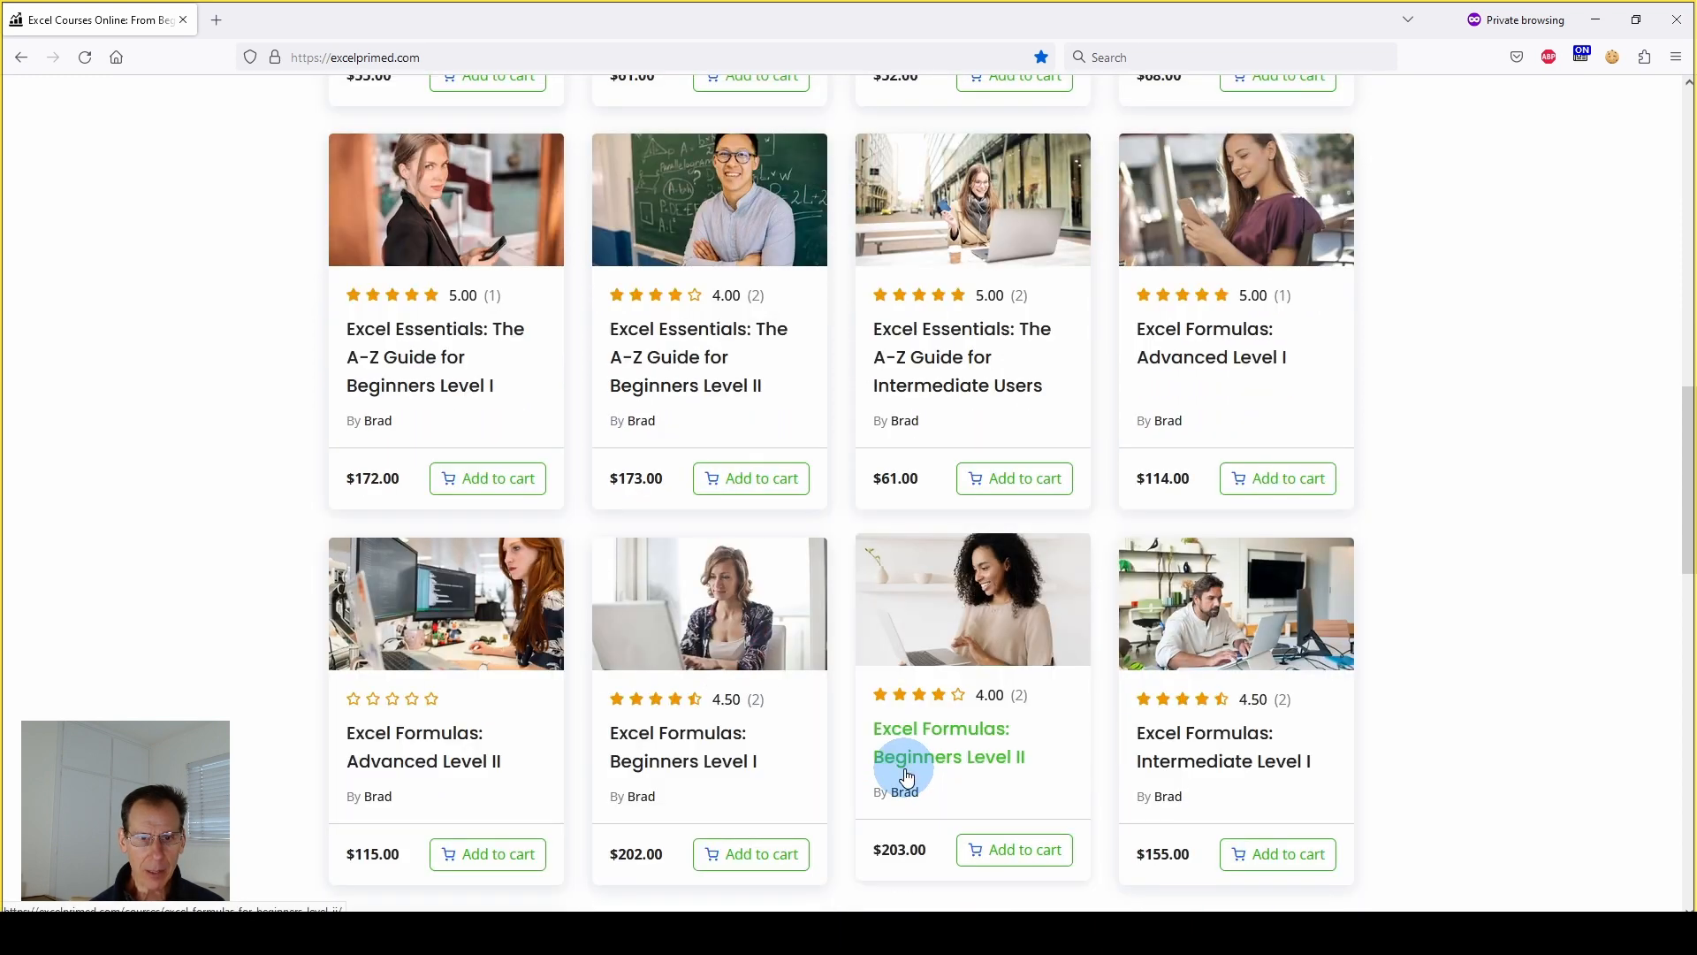
{"action": "scroll", "coordinate": [908, 777], "scroll_direction": "up", "scroll_amount": 6}
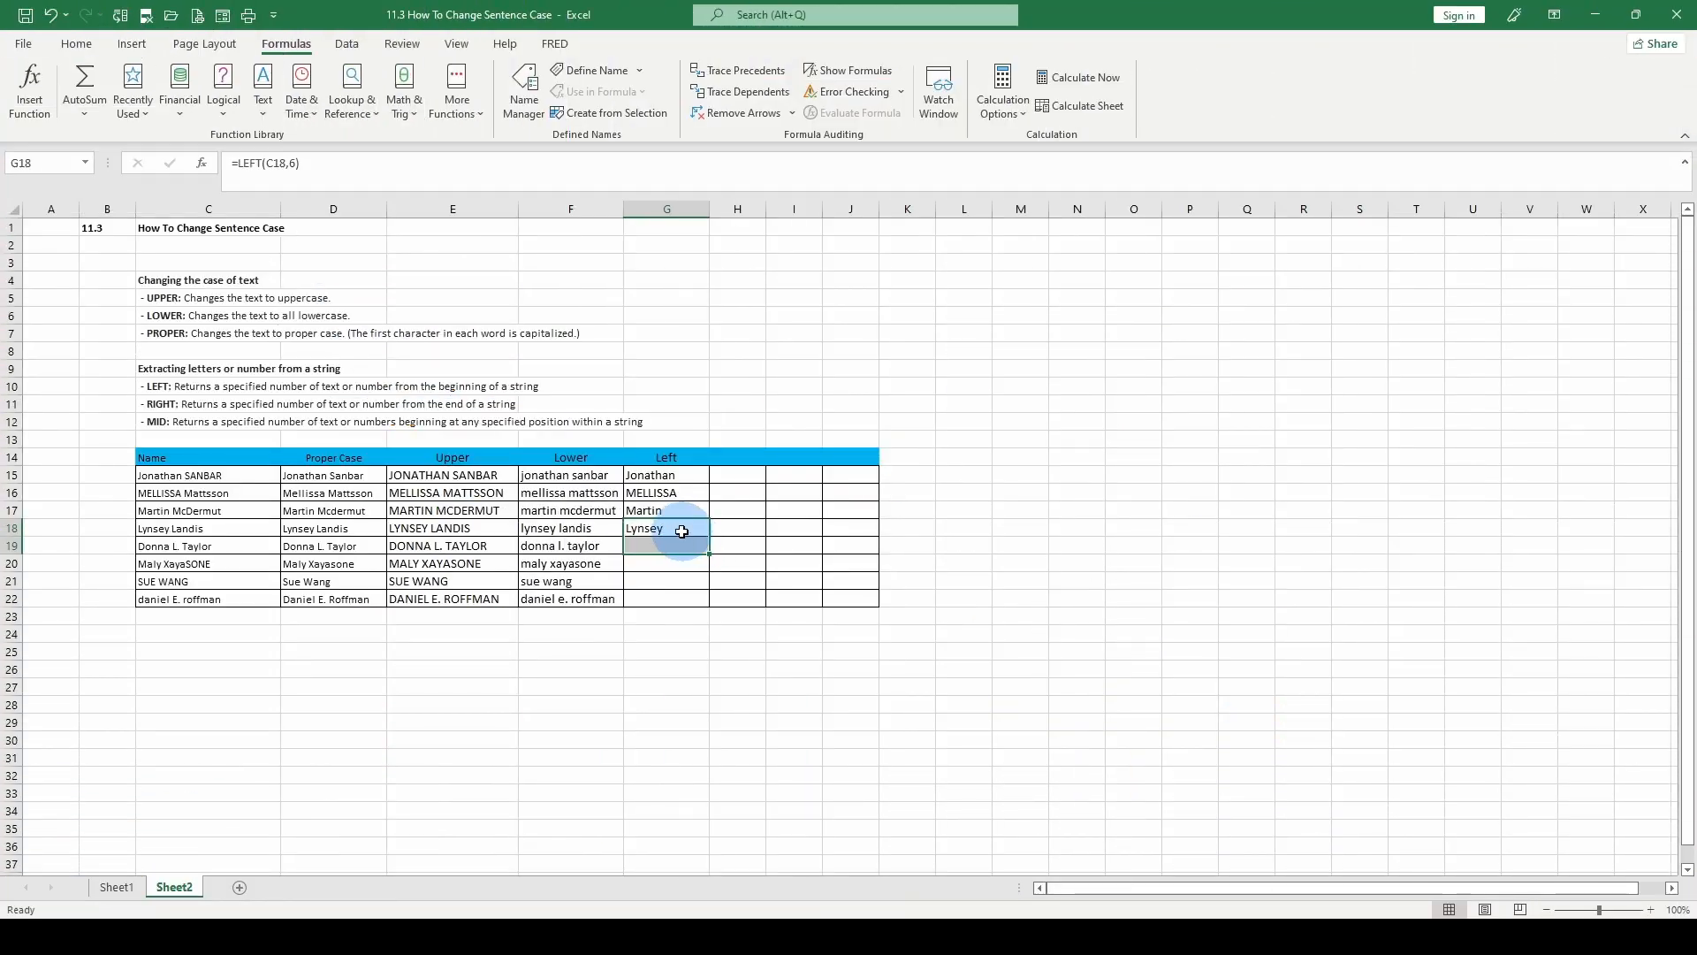
Step: Copy the LEFT formula from G18 down to G19 and on to G20 in the Left column
{"action": "left_click", "coordinate": [676, 532]}
{"action": "left_click_drag", "start_coordinate": [675, 530], "coordinate": [676, 539]}
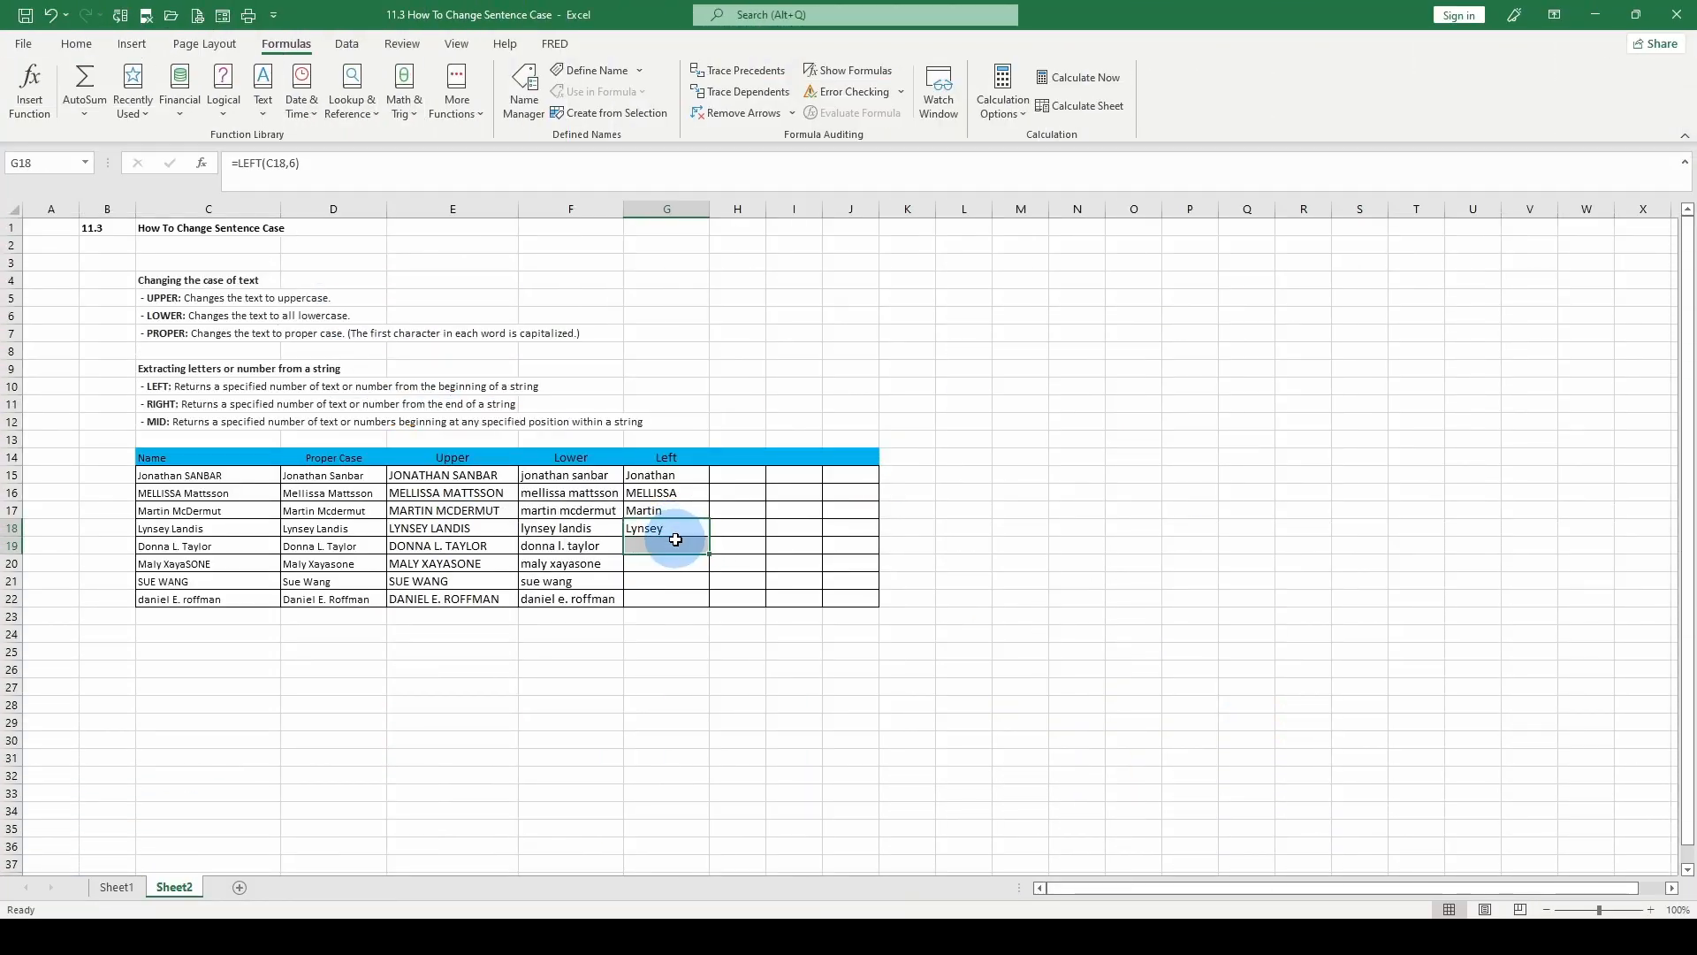
{"action": "key", "text": "ctrl+d"}
{"action": "left_click_drag", "start_coordinate": [675, 545], "coordinate": [672, 559]}
{"action": "key", "text": "ctrl+d"}
{"action": "key", "text": "ctrl+q"}
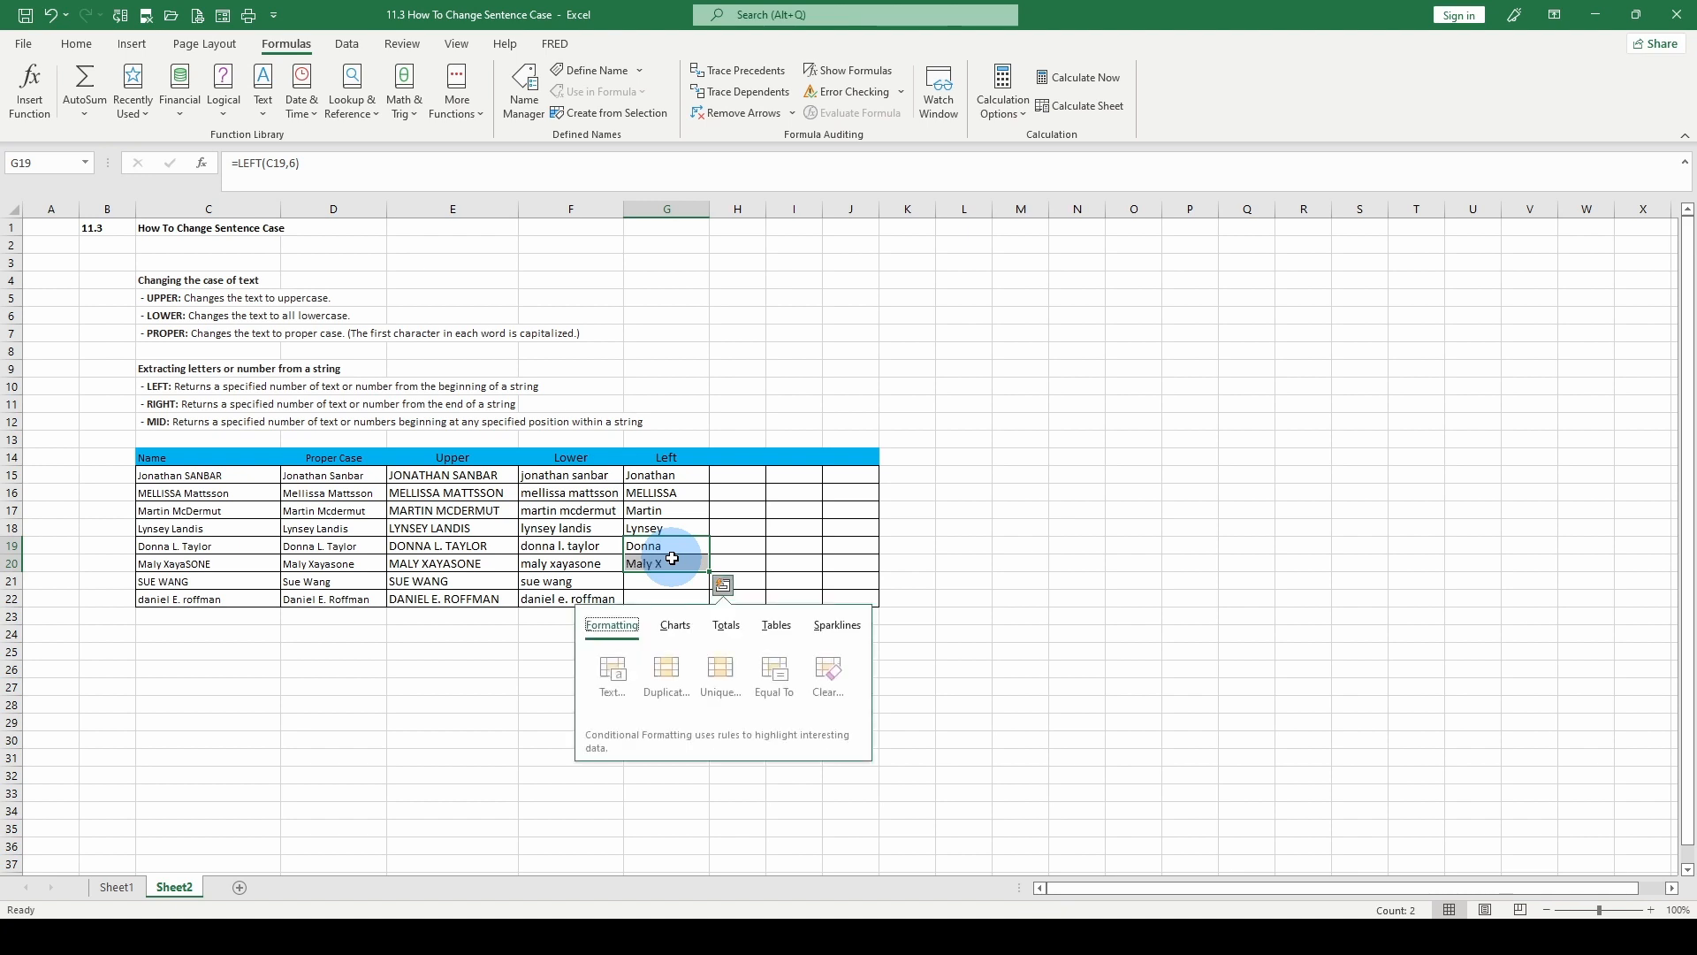
{"action": "left_click", "coordinate": [675, 559]}
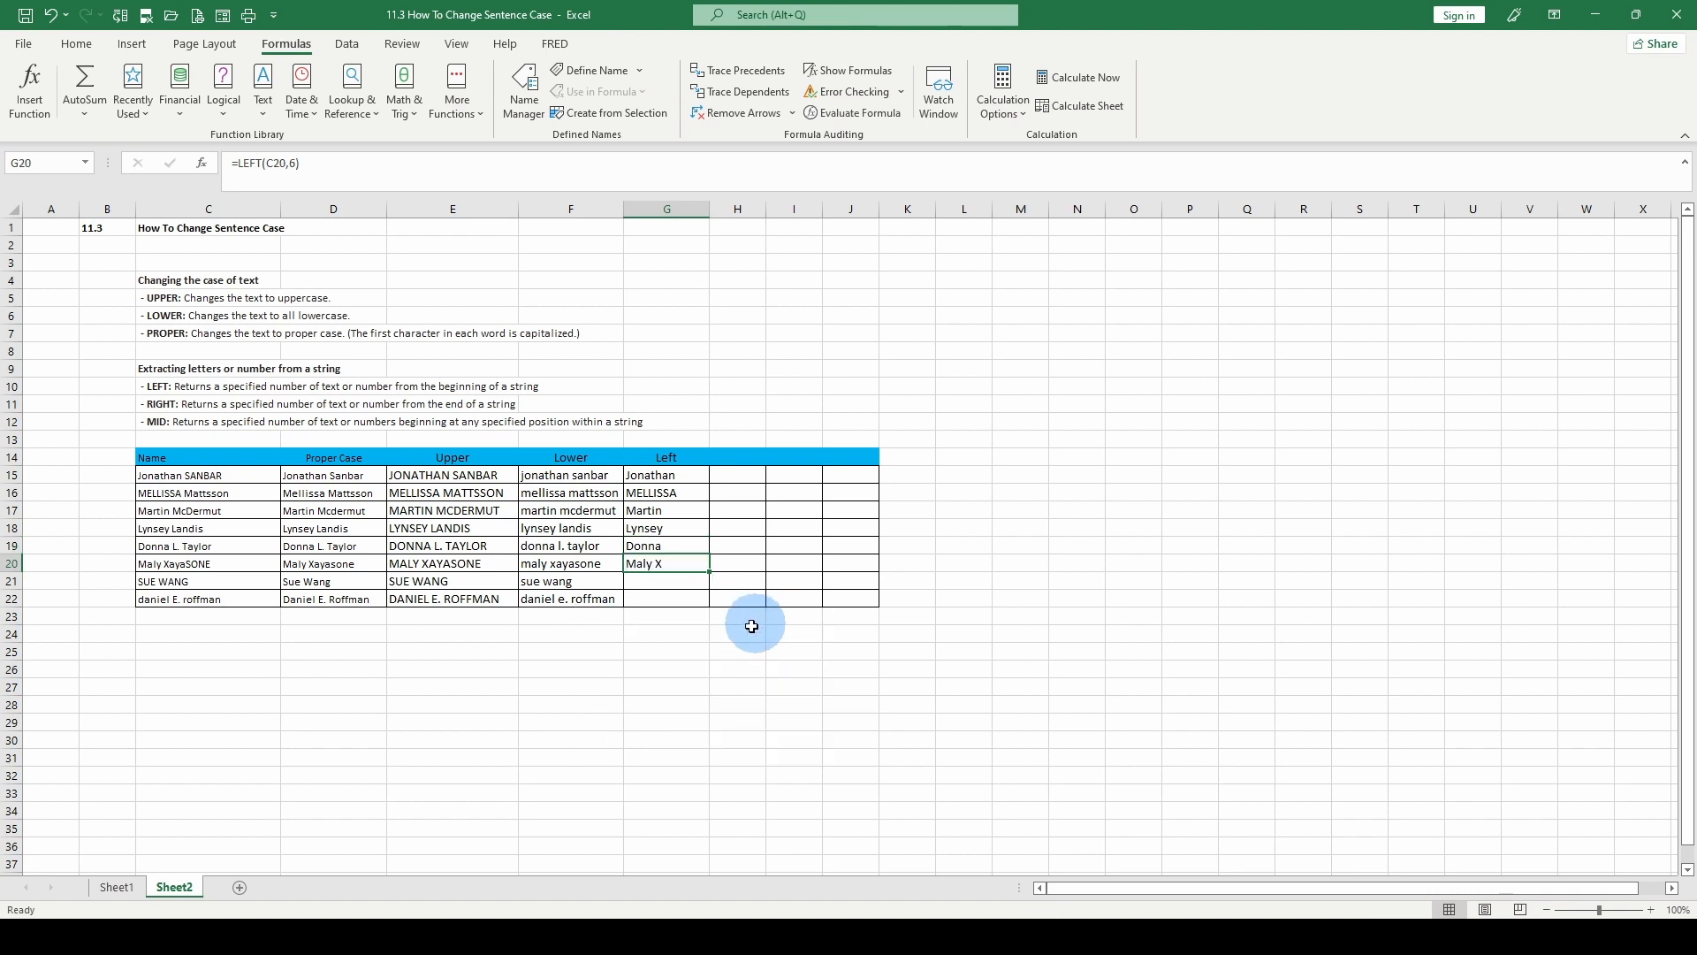
Step: Change the number of characters in the LEFT formula in G20 to 4
{"action": "left_click", "coordinate": [295, 165]}
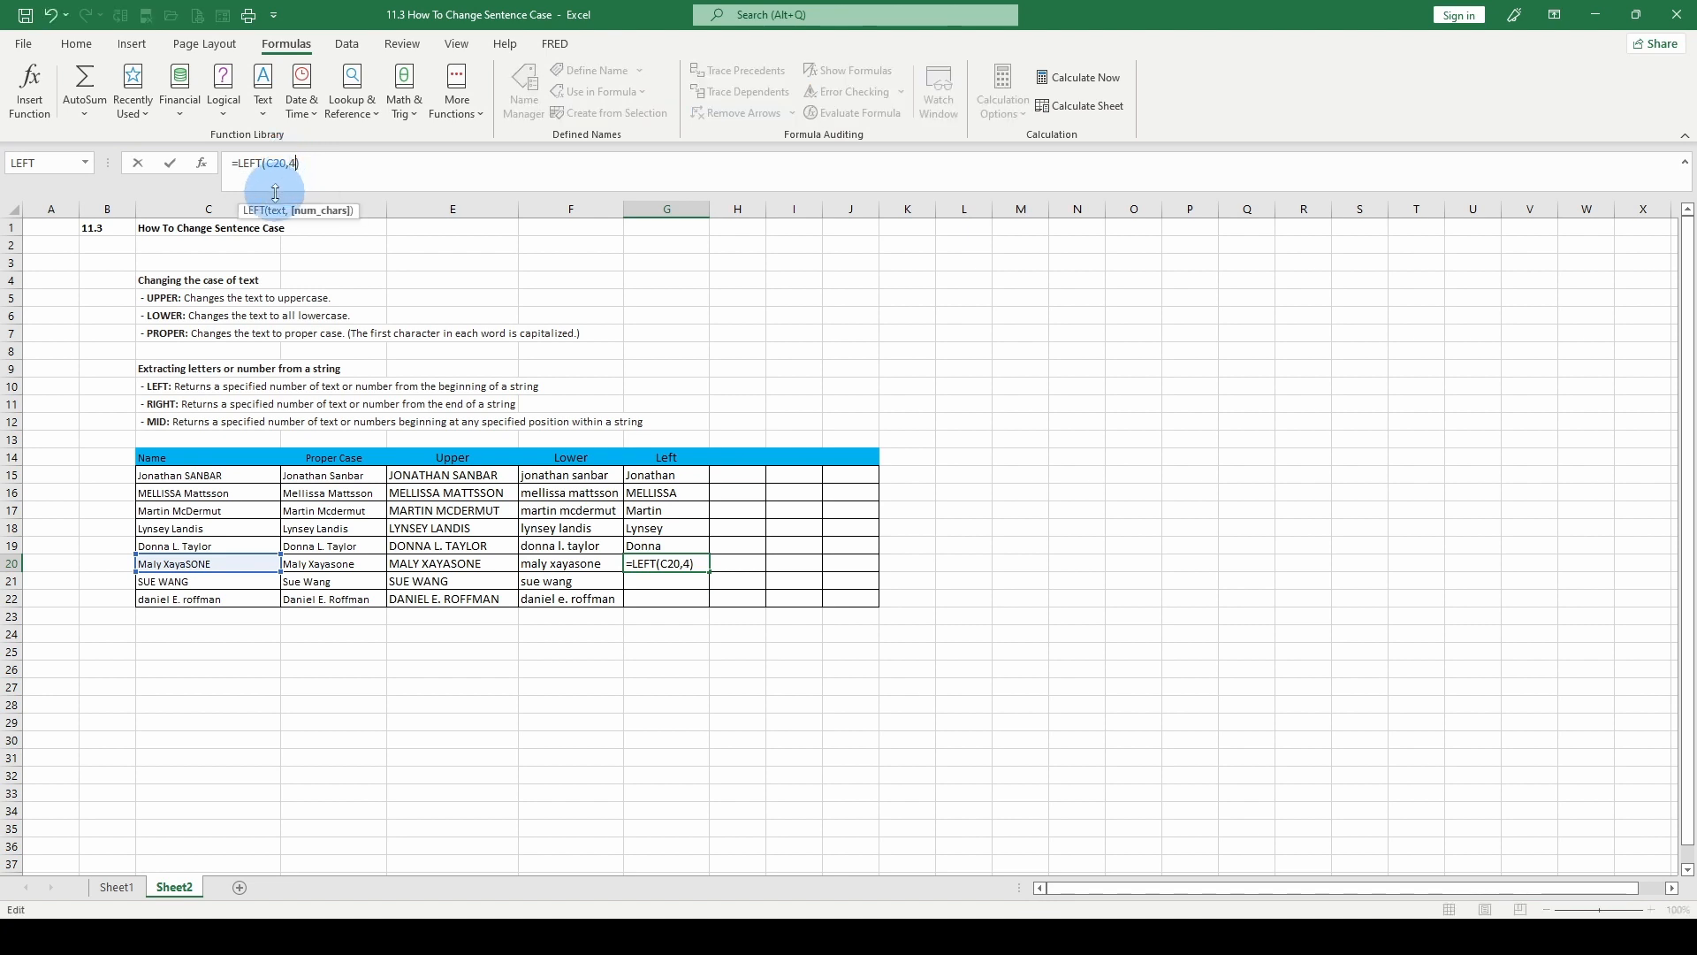
{"action": "key", "text": "Return"}
{"action": "key", "text": "Up"}
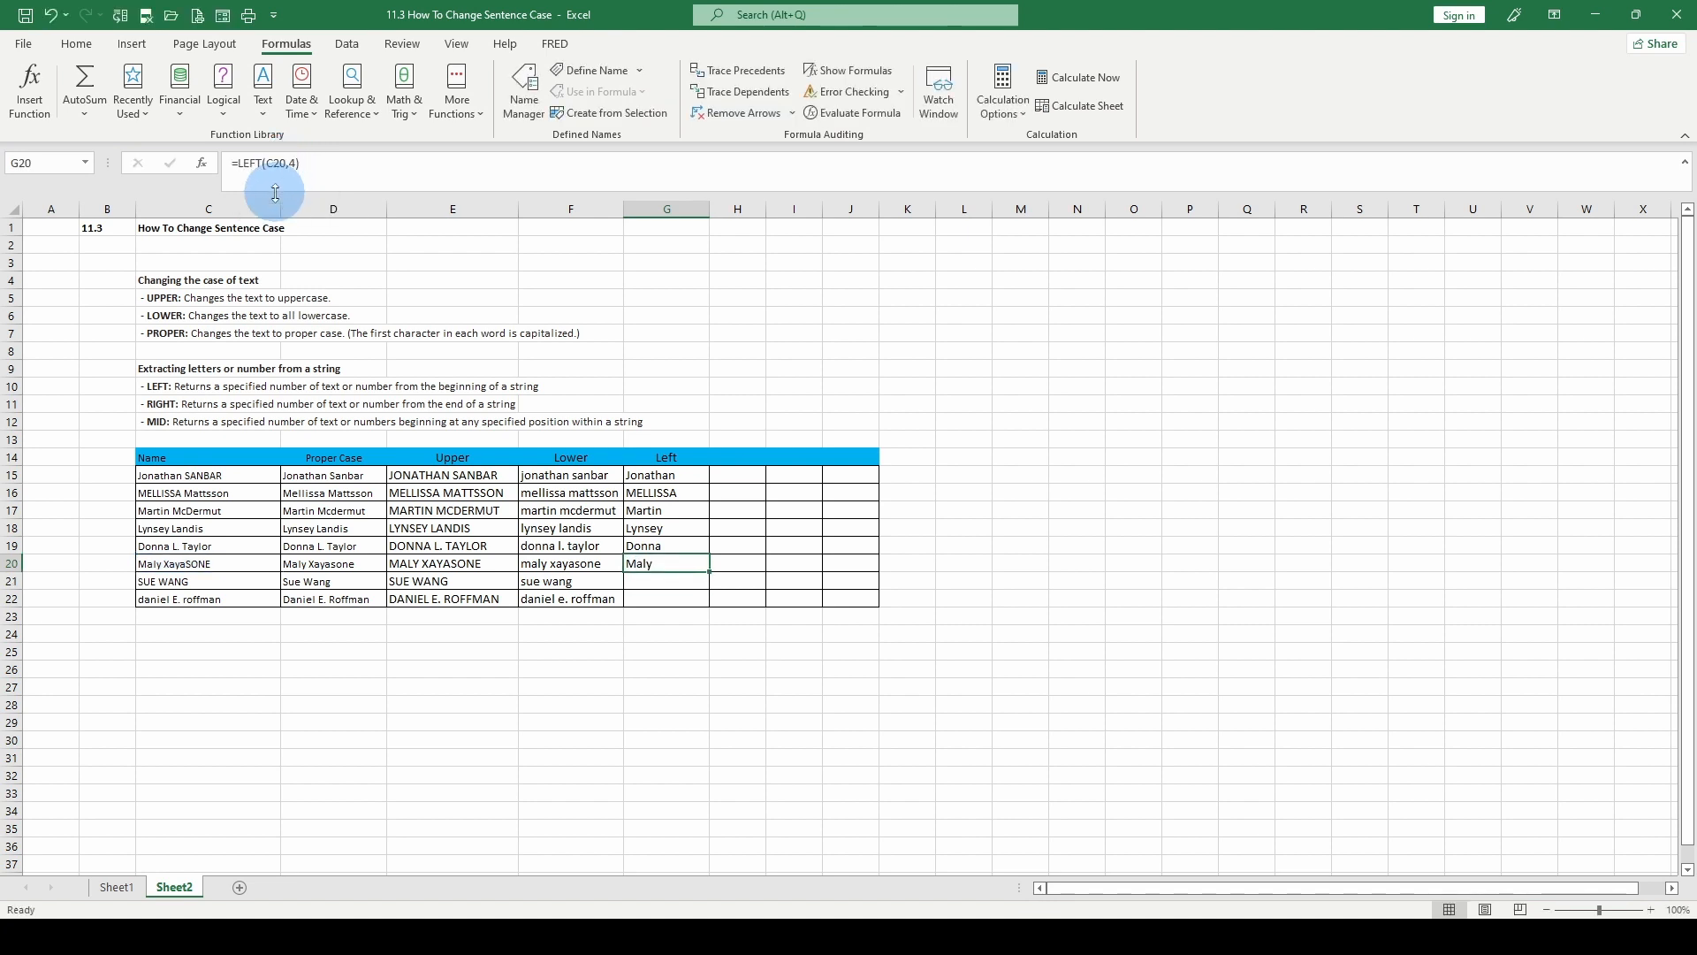
Step: Add the column heading "Right" in H14
{"action": "left_click", "coordinate": [743, 461]}
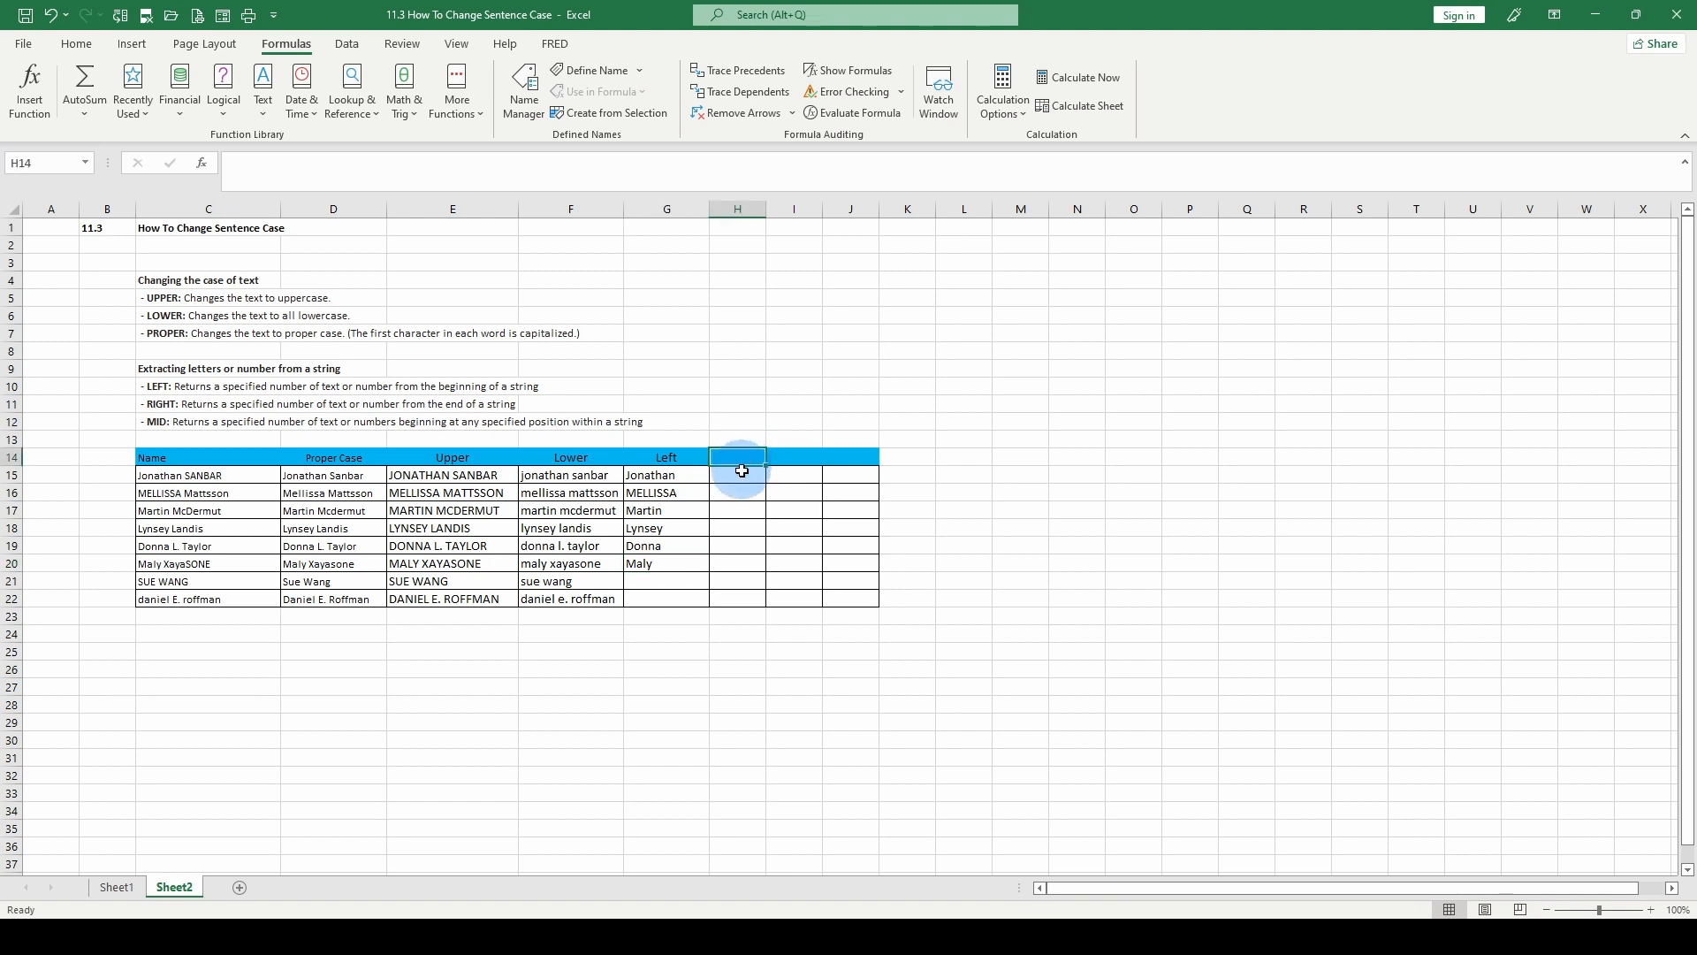
{"action": "type", "text": "Right"}
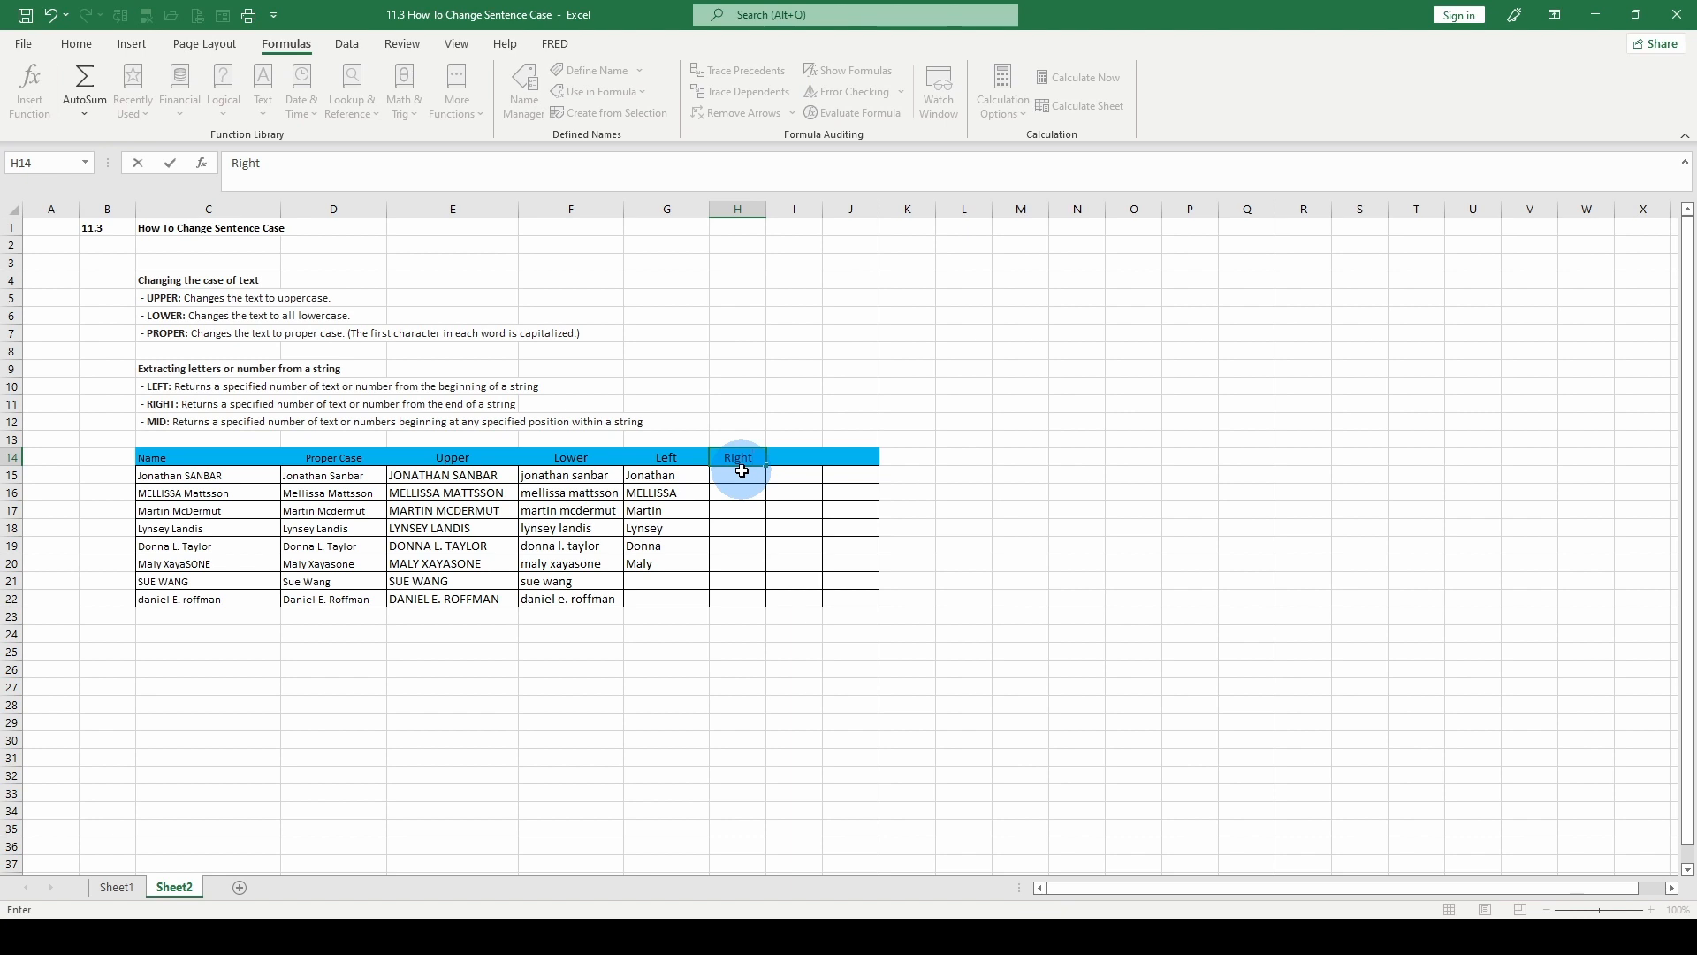
{"action": "key", "text": "Return"}
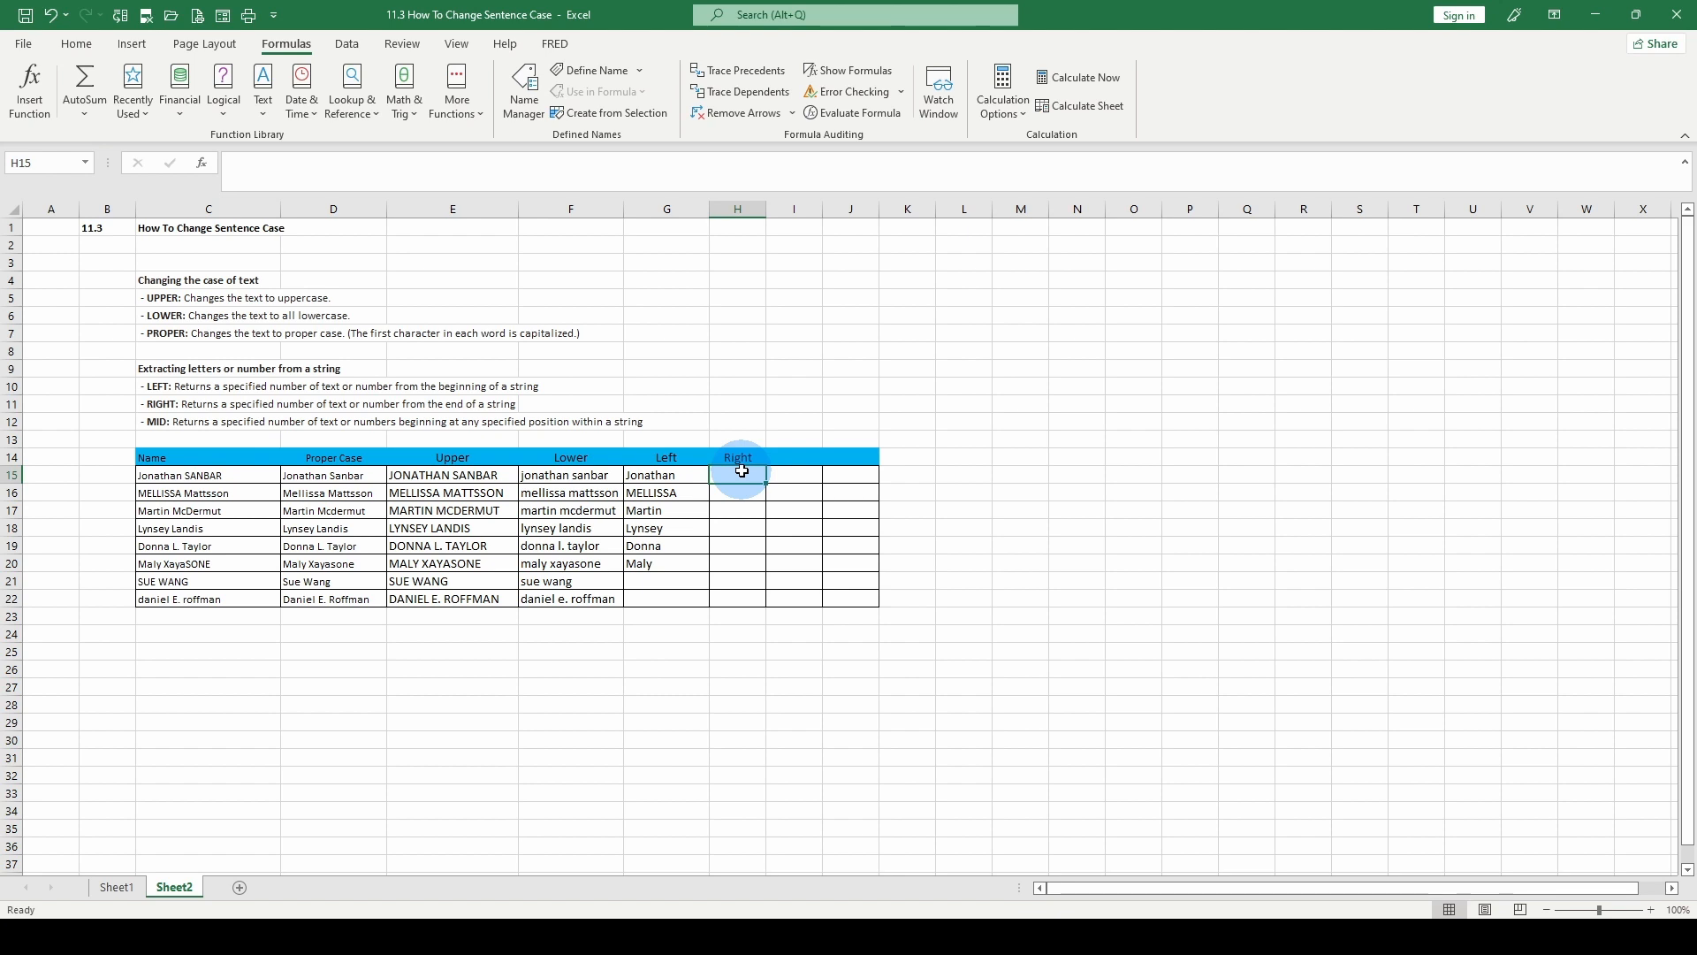
Step: Insert a RIGHT function in H15 that extracts the last 6 characters of the name in C15
{"action": "left_click", "coordinate": [263, 93]}
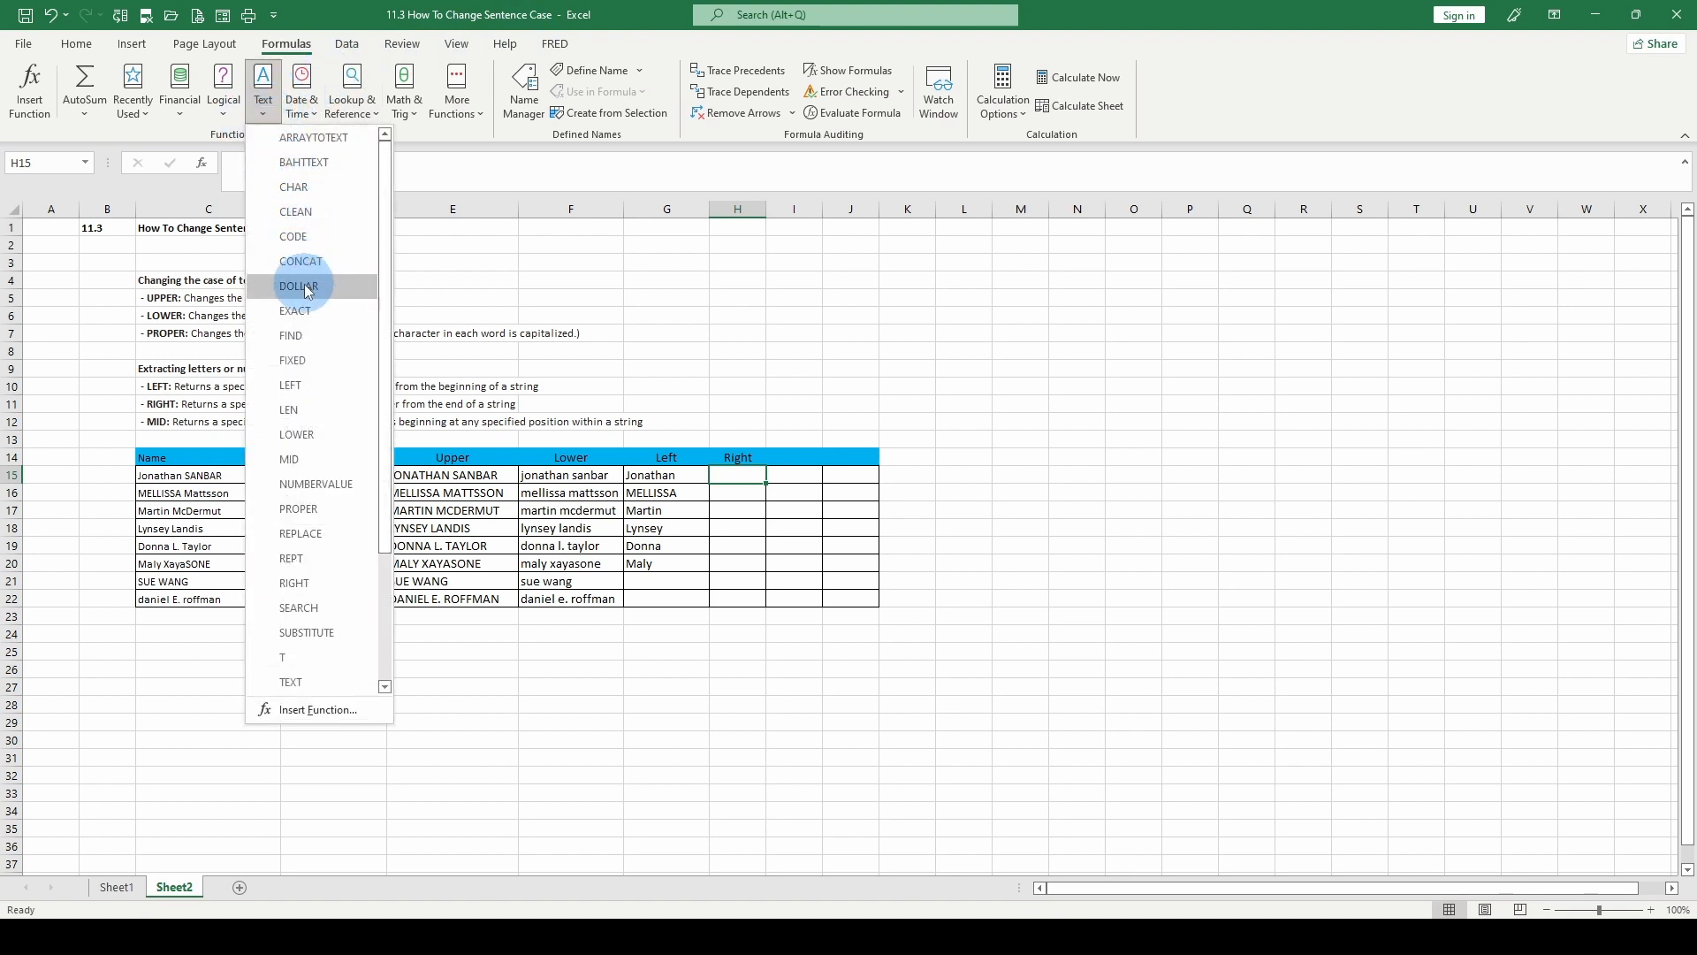
{"action": "left_click", "coordinate": [294, 583]}
{"action": "left_click", "coordinate": [198, 476]}
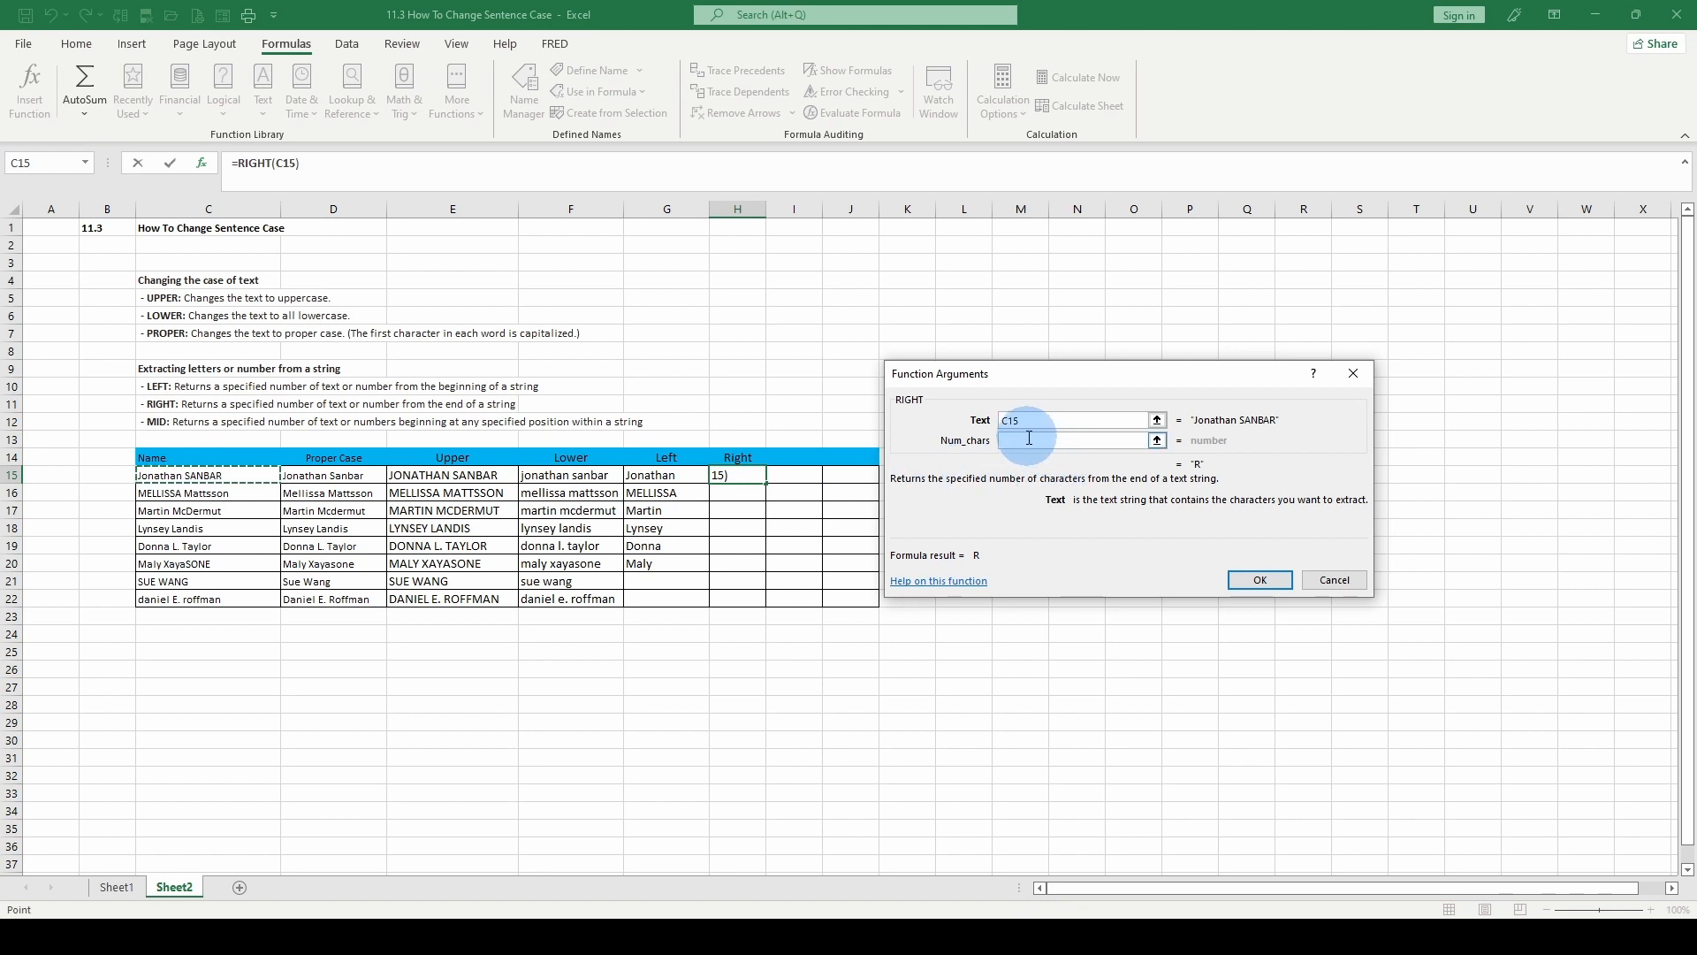
{"action": "left_click", "coordinate": [1061, 440]}
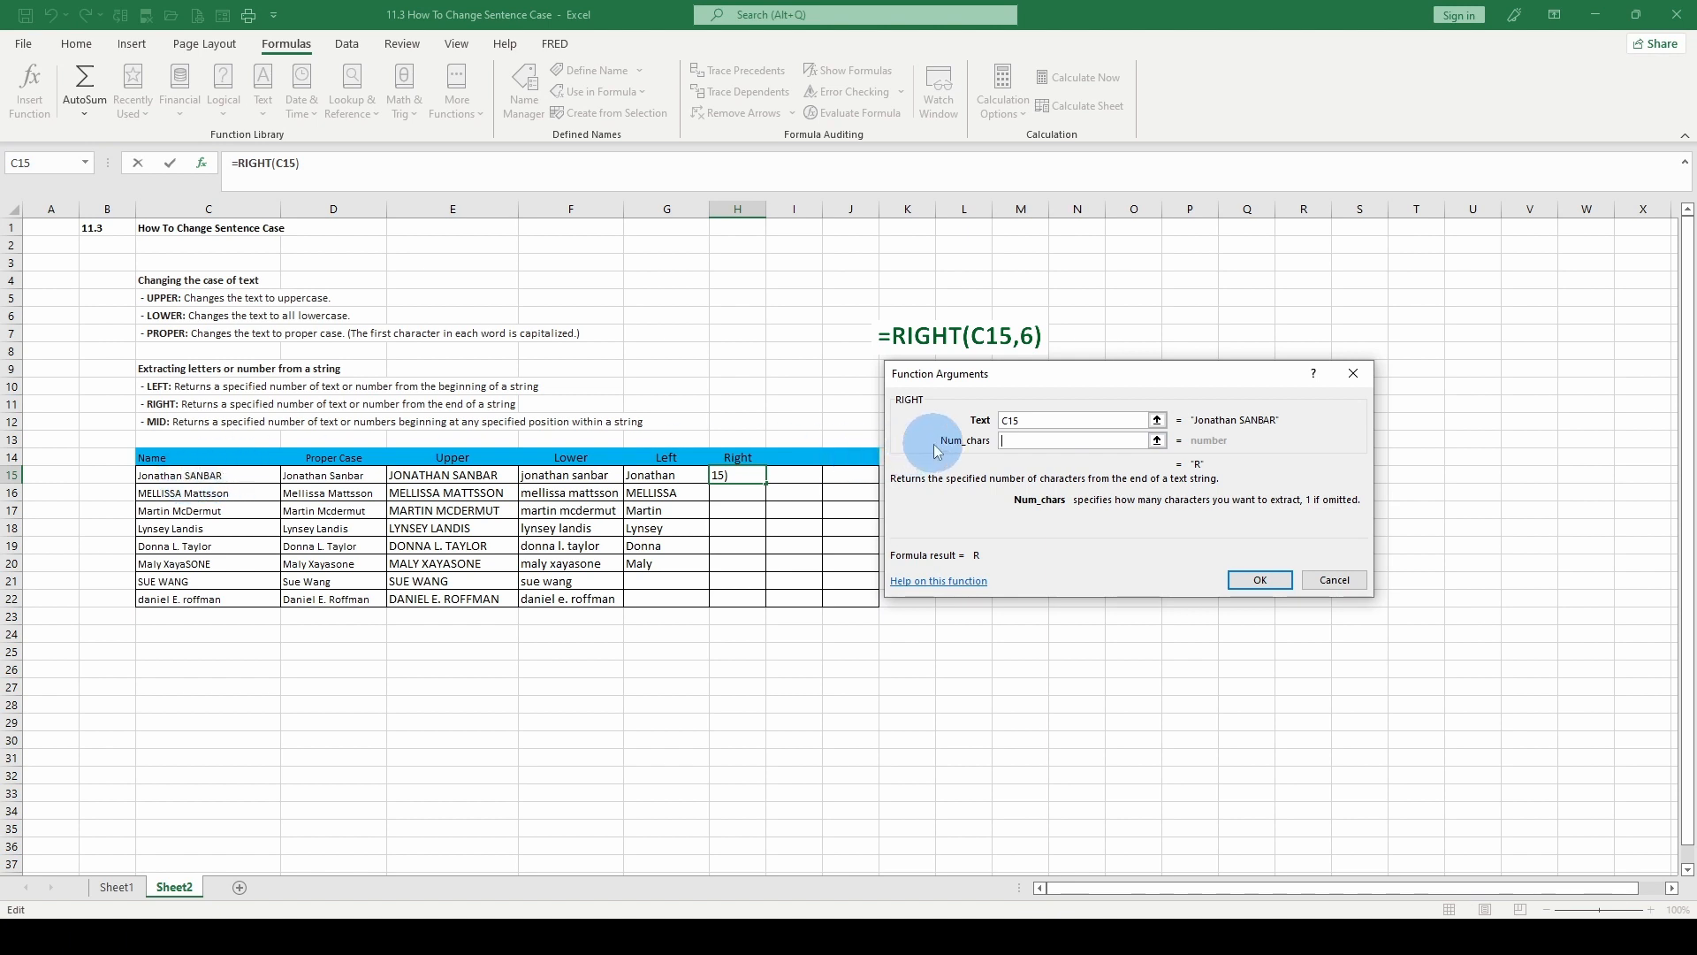
{"action": "type", "text": "6"}
{"action": "key", "text": "Return"}
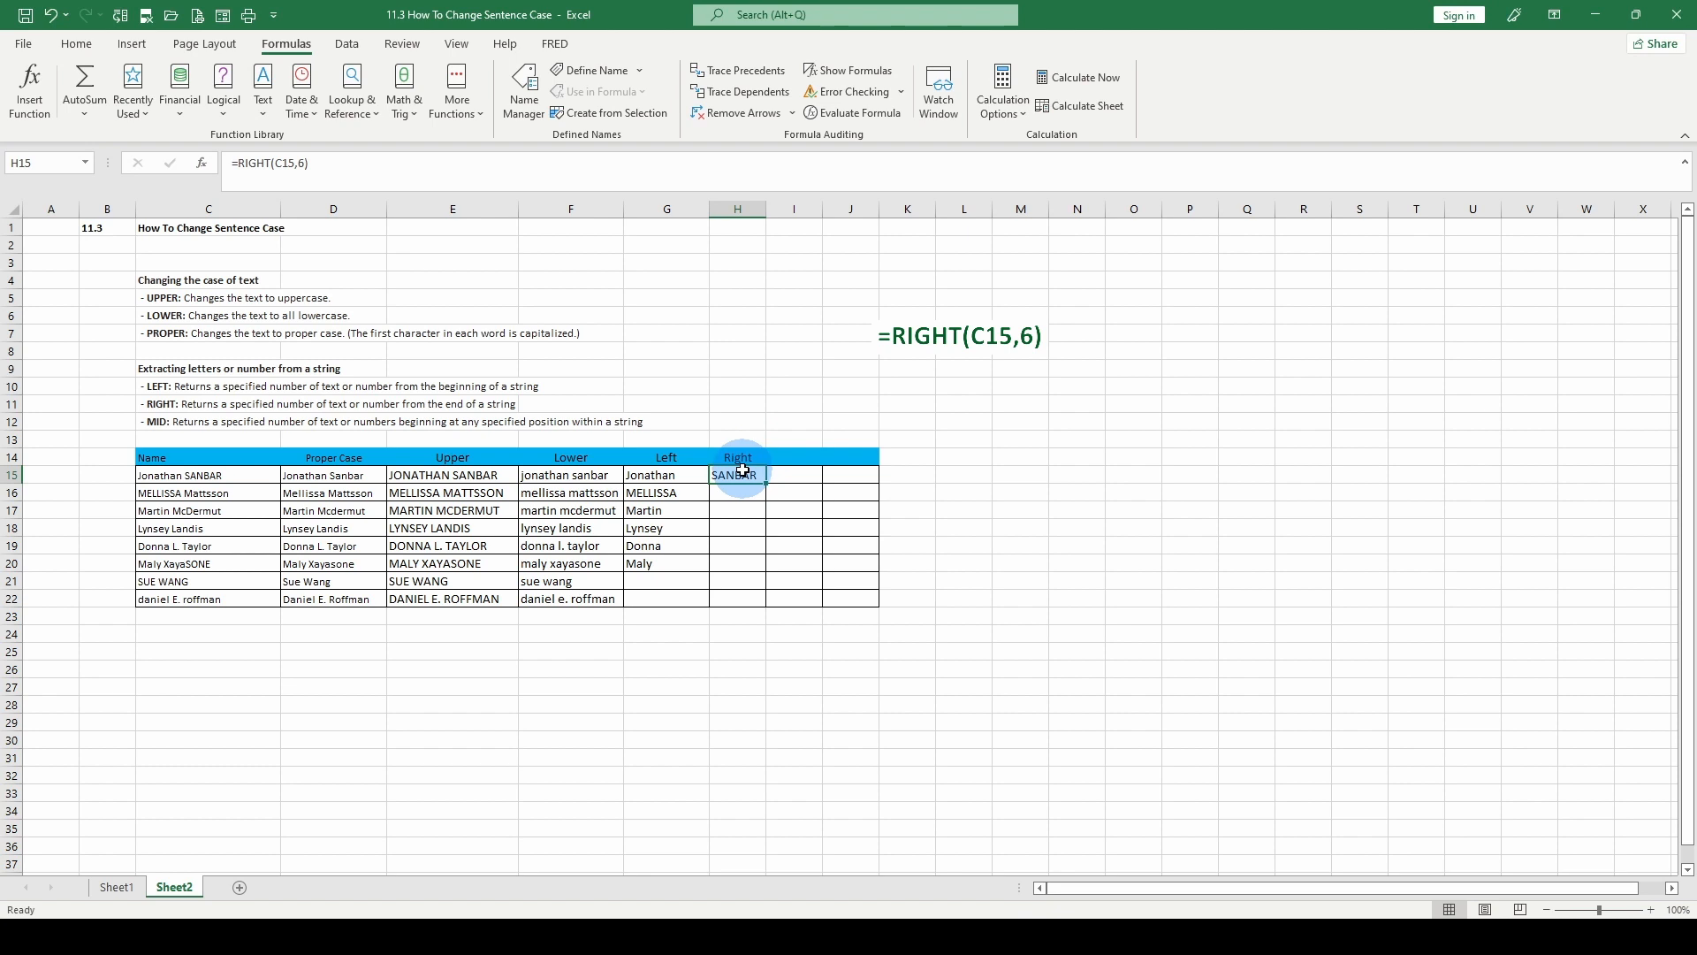
Step: Fill the RIGHT formula from H15 down to H19 and widen column H to fit the last names
{"action": "left_click_drag", "start_coordinate": [742, 470], "coordinate": [754, 546]}
{"action": "left_click_drag", "start_coordinate": [766, 208], "coordinate": [799, 208]}
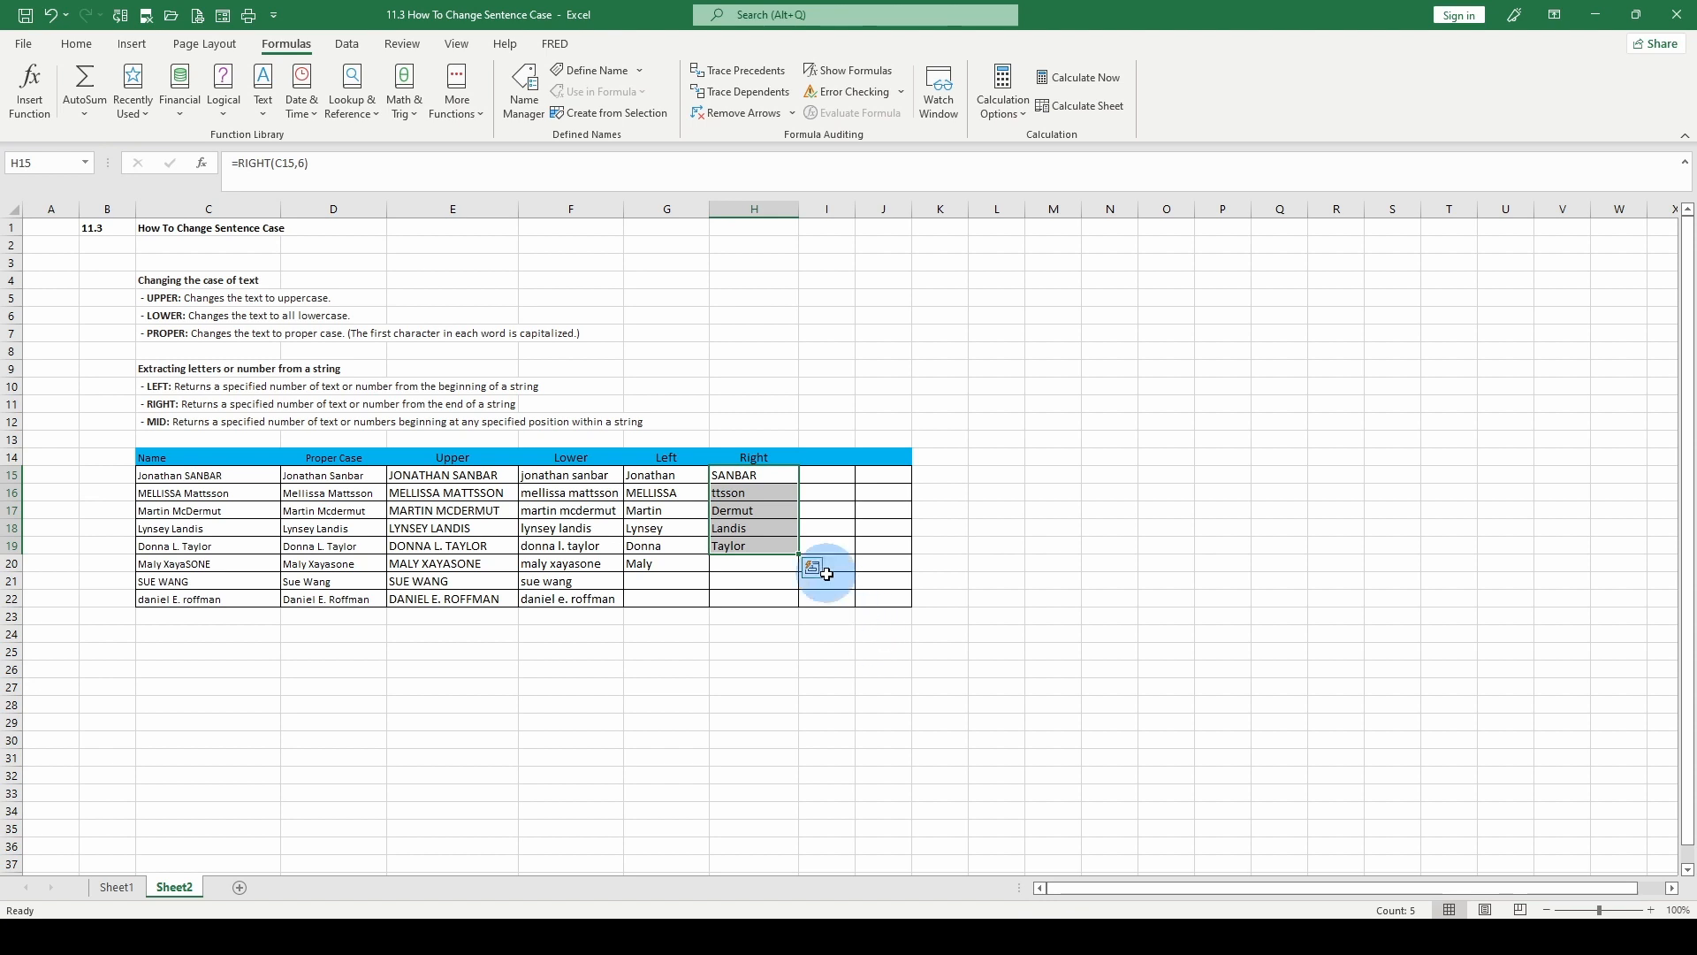
Step: Increase the number of characters in the RIGHT formula in H16 so it extracts the full last name
{"action": "left_click", "coordinate": [767, 492]}
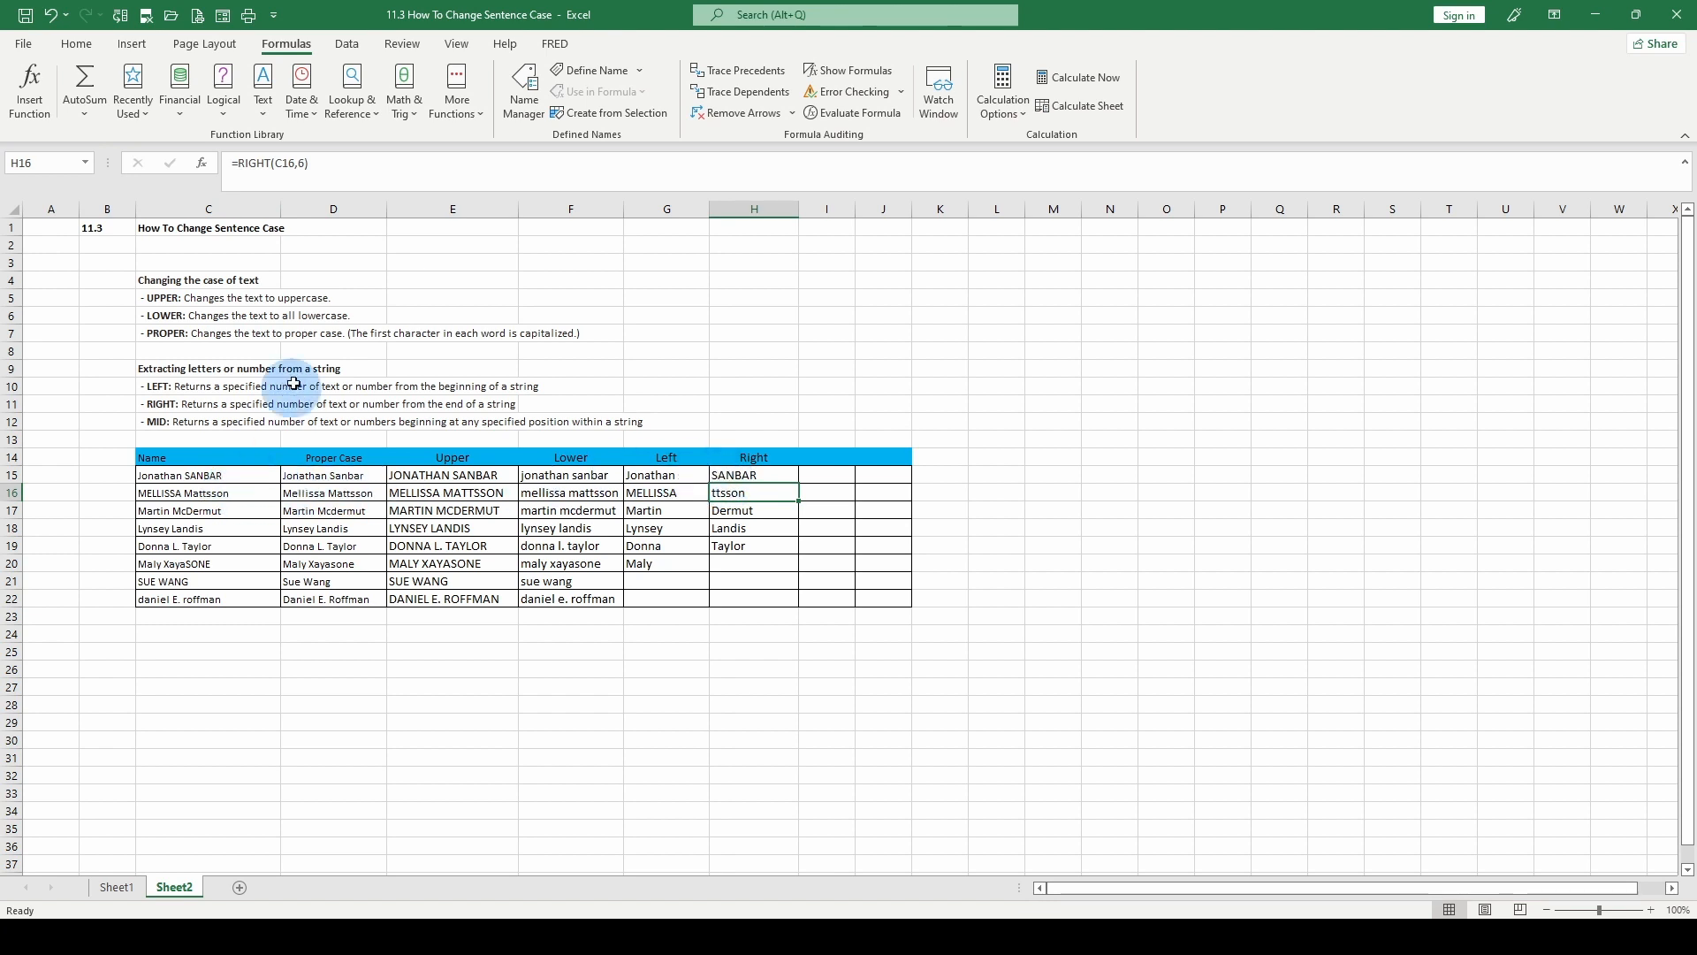
{"action": "left_click_drag", "start_coordinate": [299, 166], "coordinate": [307, 167]}
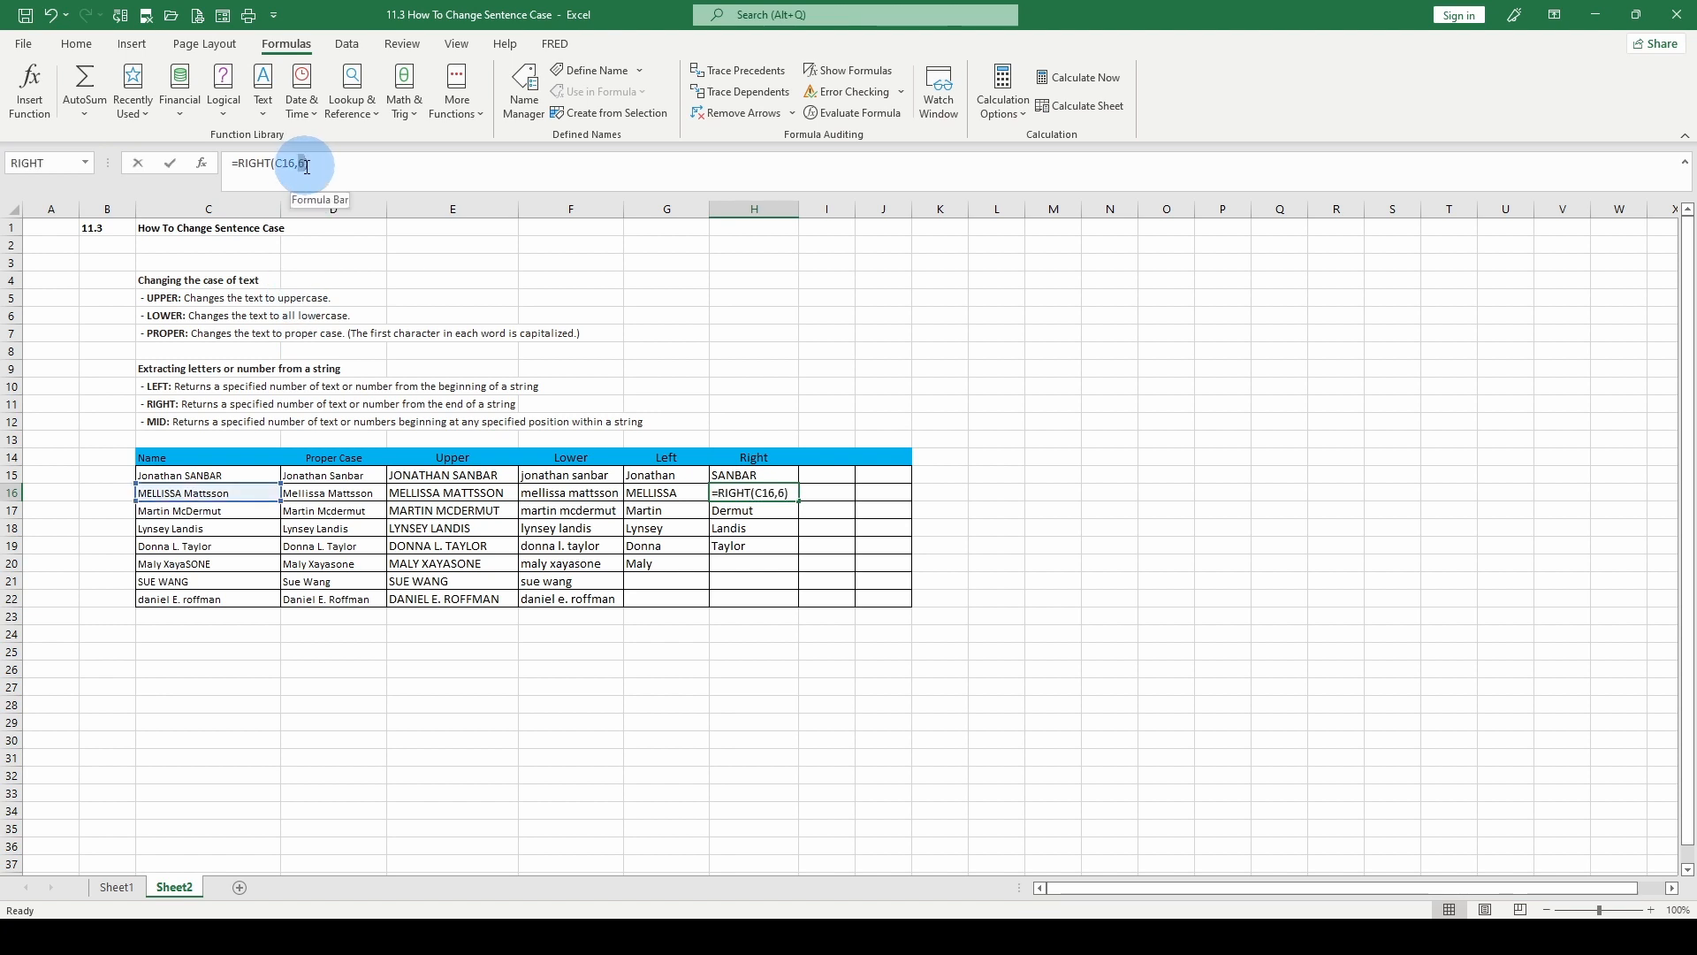
{"action": "key", "text": "Return"}
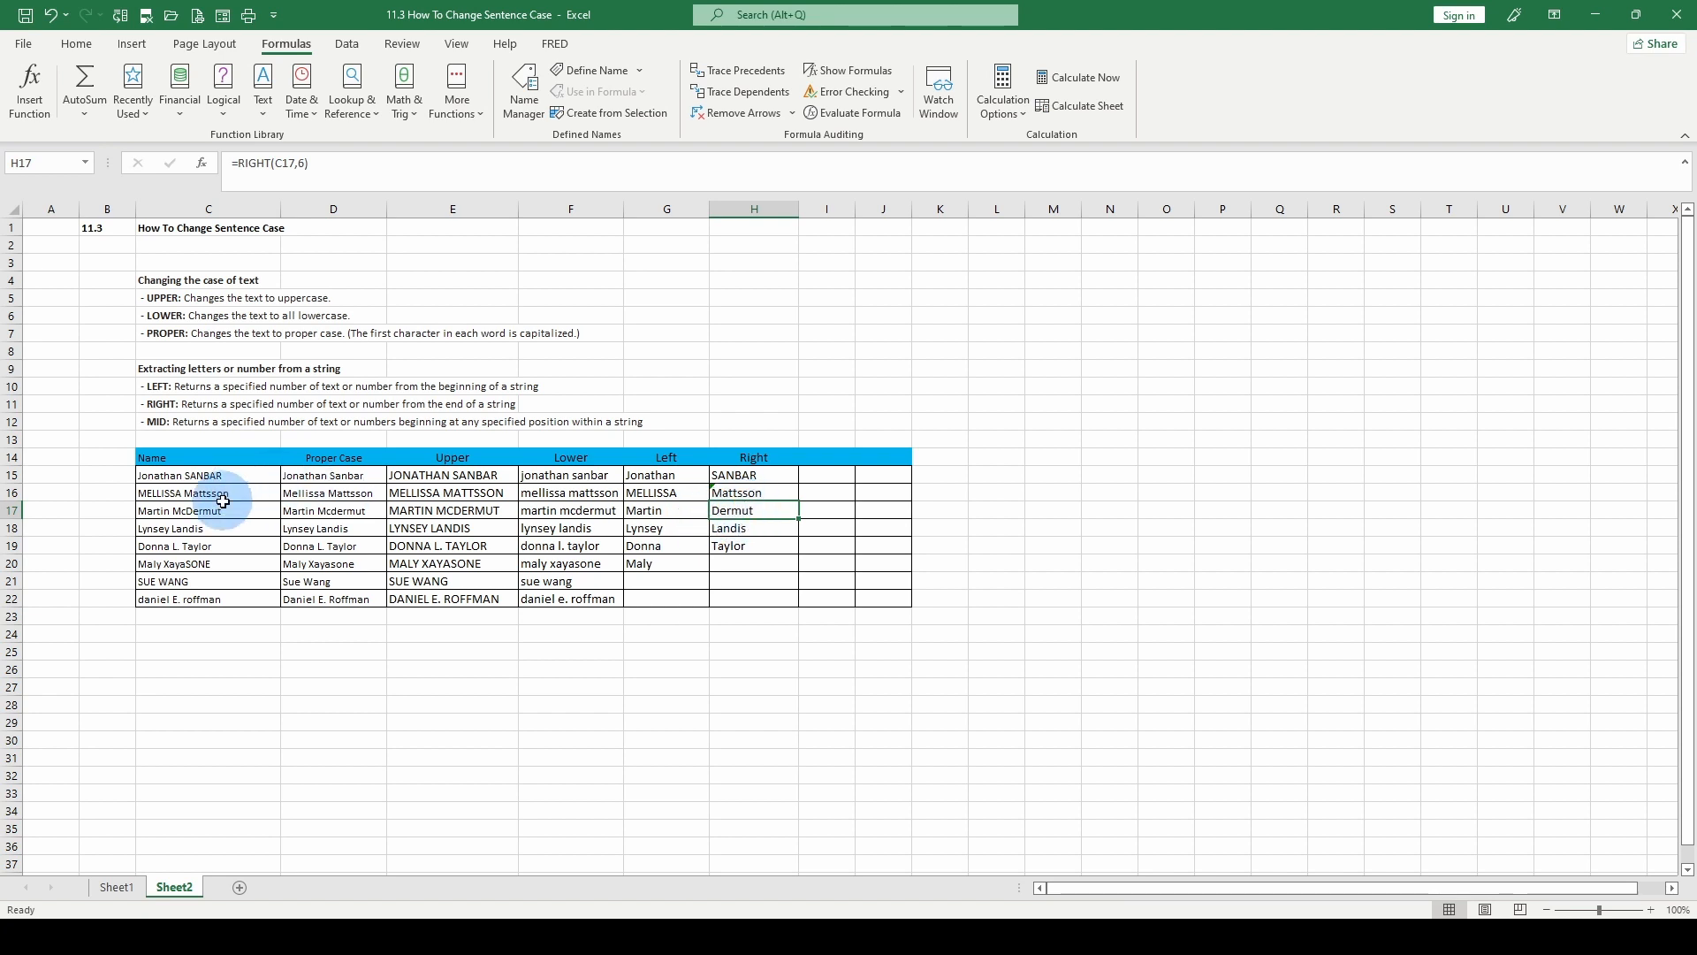
Step: Change the number of characters in the RIGHT formula in H17 to 8
{"action": "left_click", "coordinate": [298, 162]}
{"action": "left_click", "coordinate": [304, 162]}
{"action": "key", "text": "BackSpace"}
{"action": "type", "text": "8"}
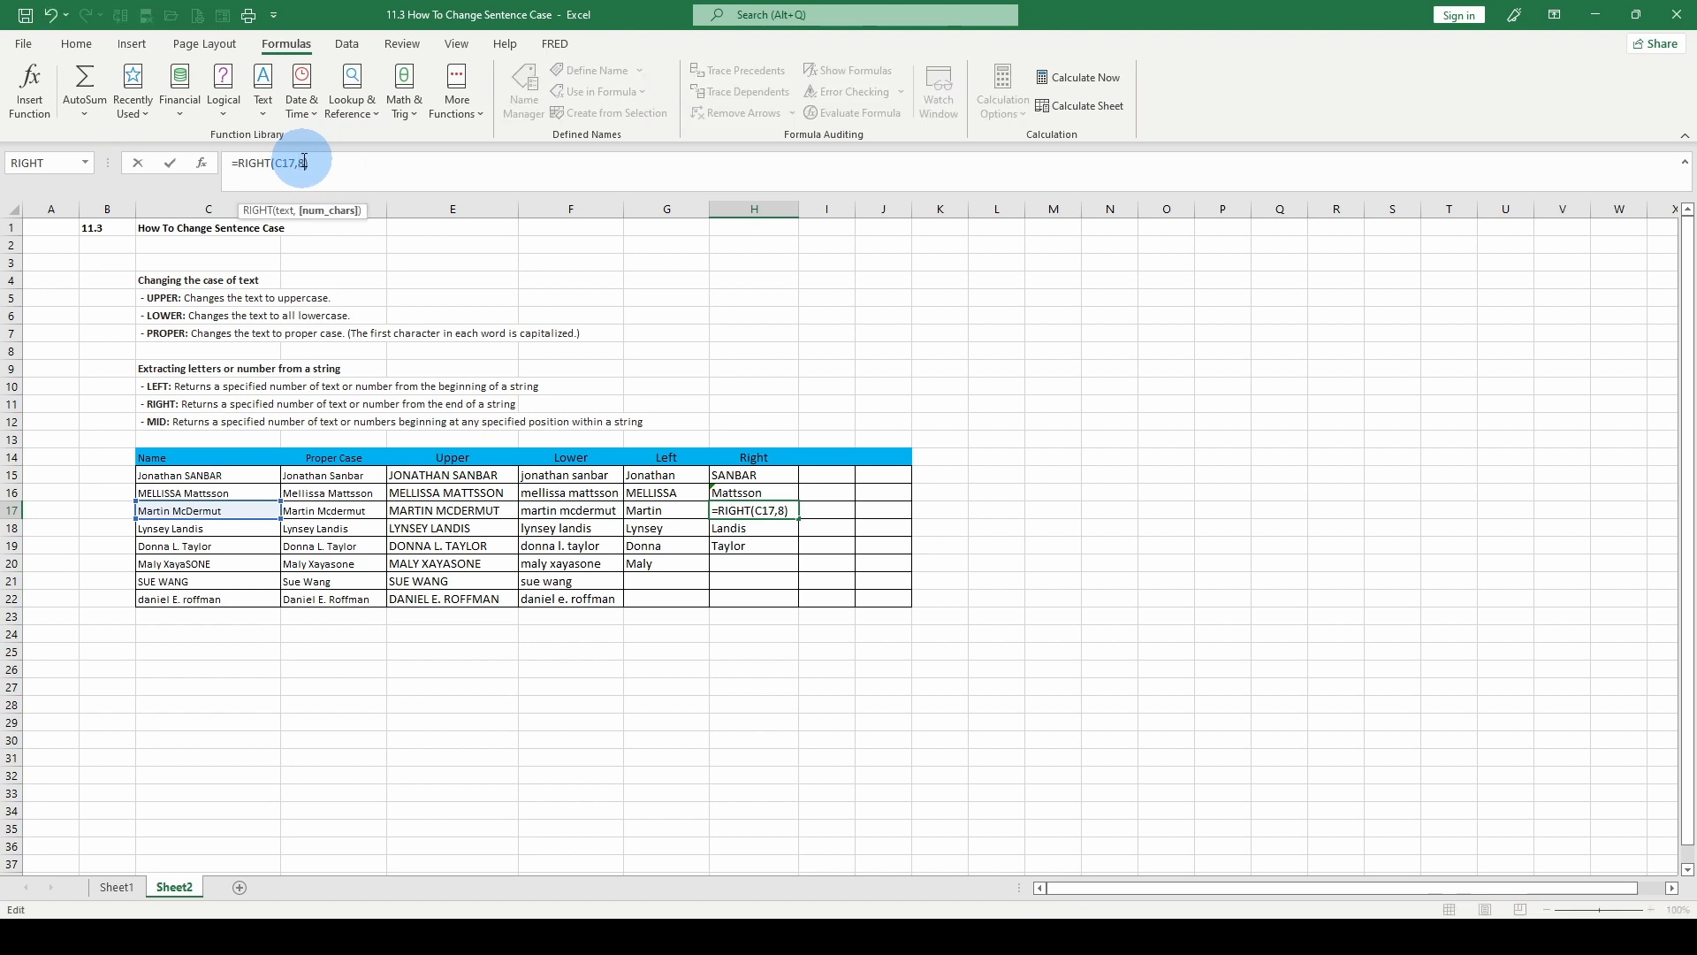
{"action": "key", "text": "Return"}
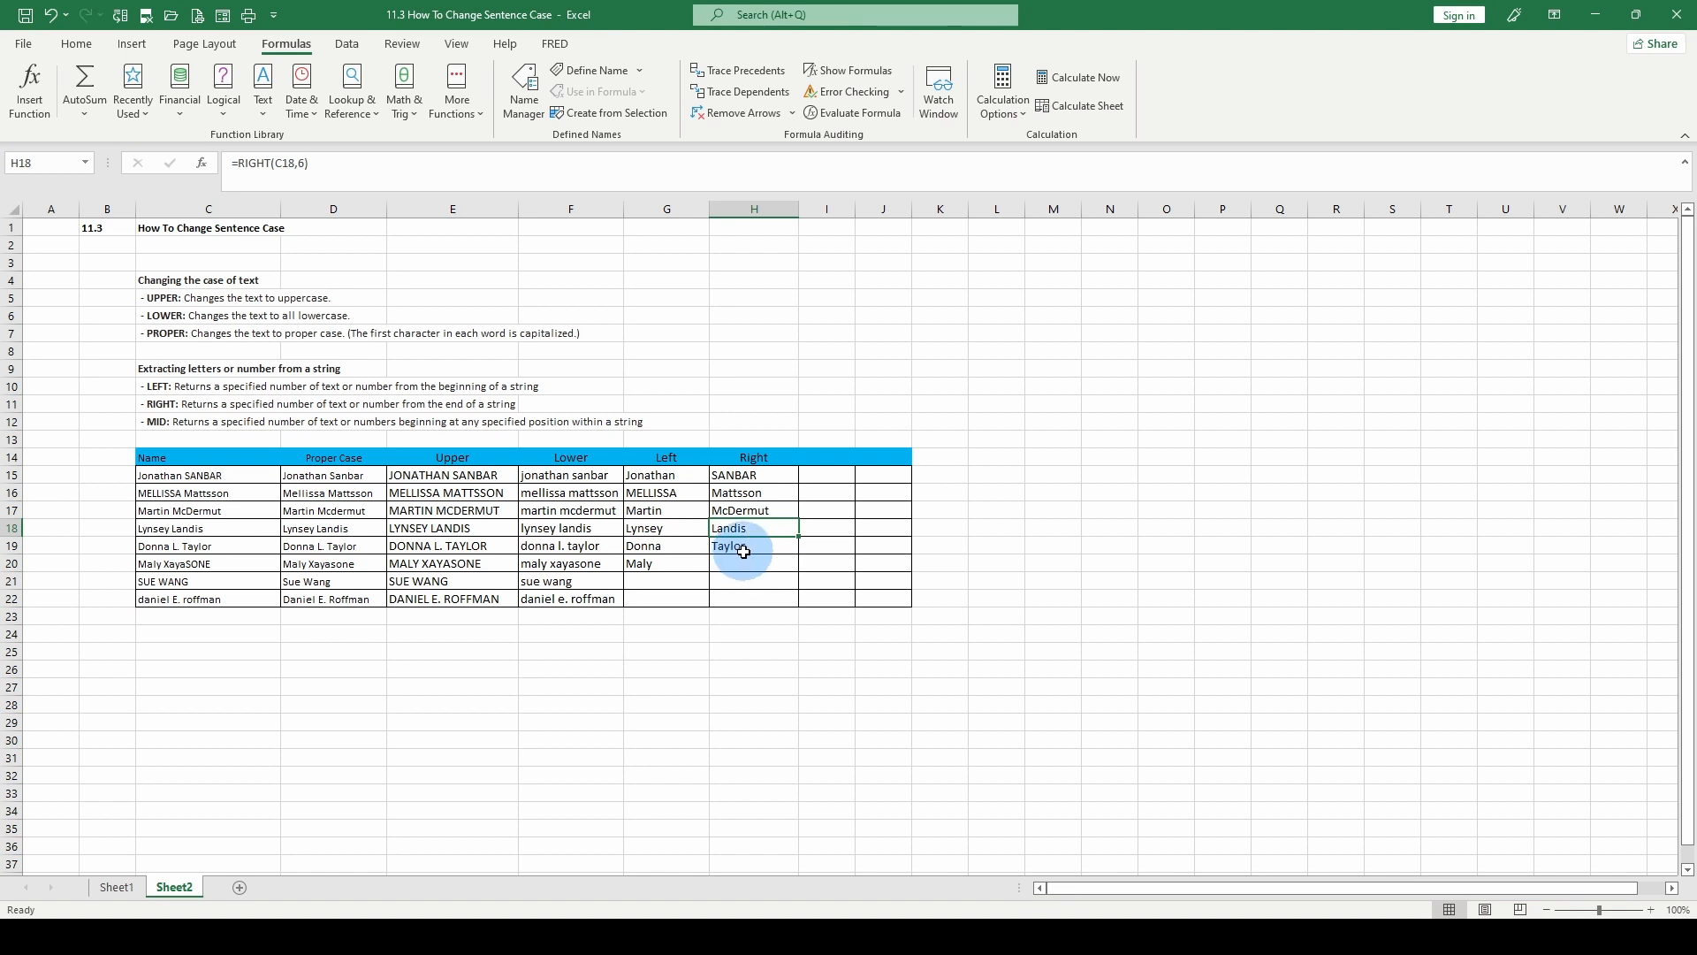
Step: Copy the RIGHT formula from H19 down to H20 and change its number of characters to 8
{"action": "left_click_drag", "start_coordinate": [744, 551], "coordinate": [745, 556]}
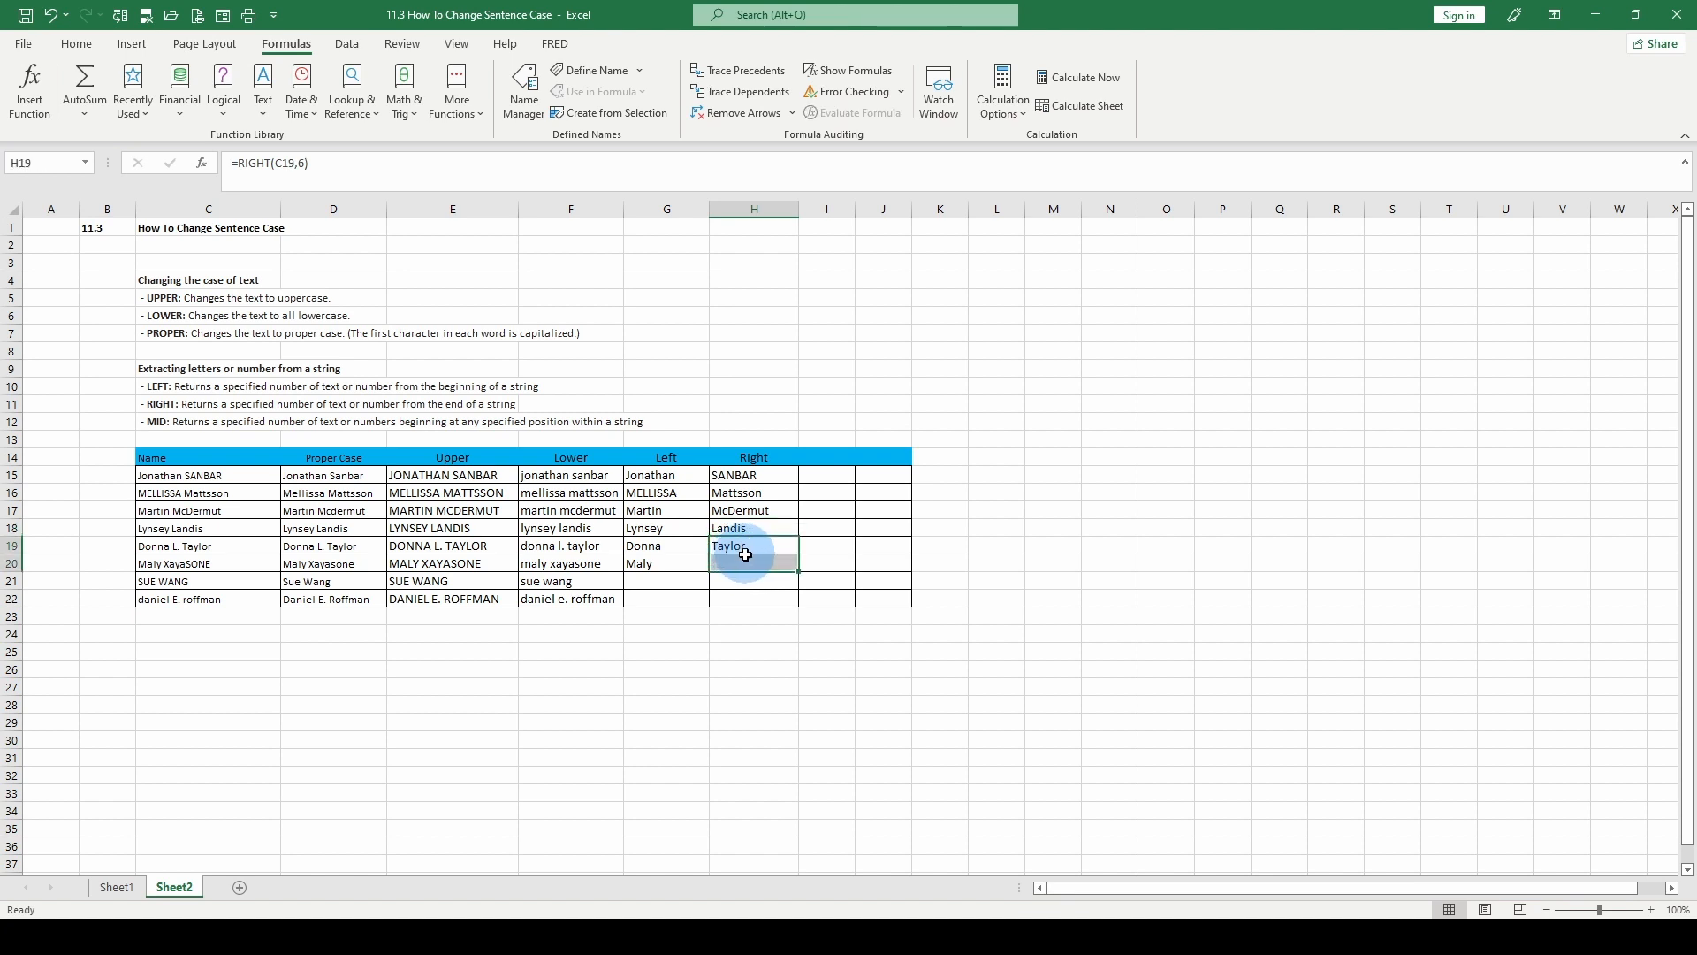
{"action": "key", "text": "ctrl+d"}
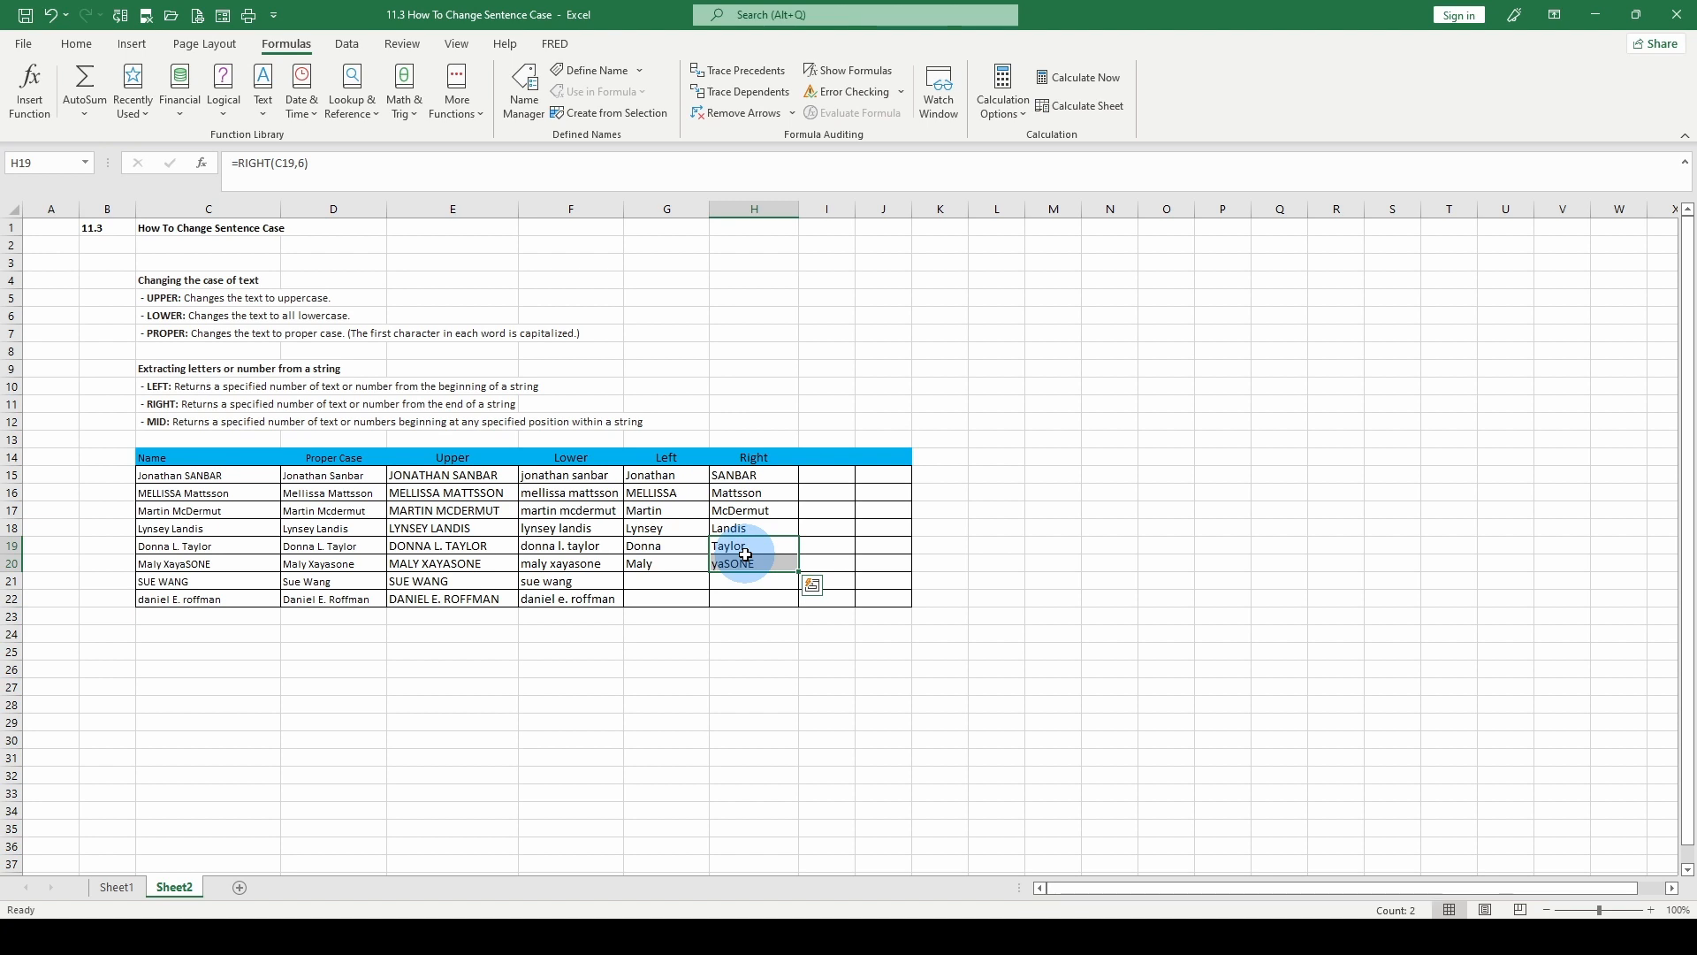
{"action": "left_click", "coordinate": [771, 564]}
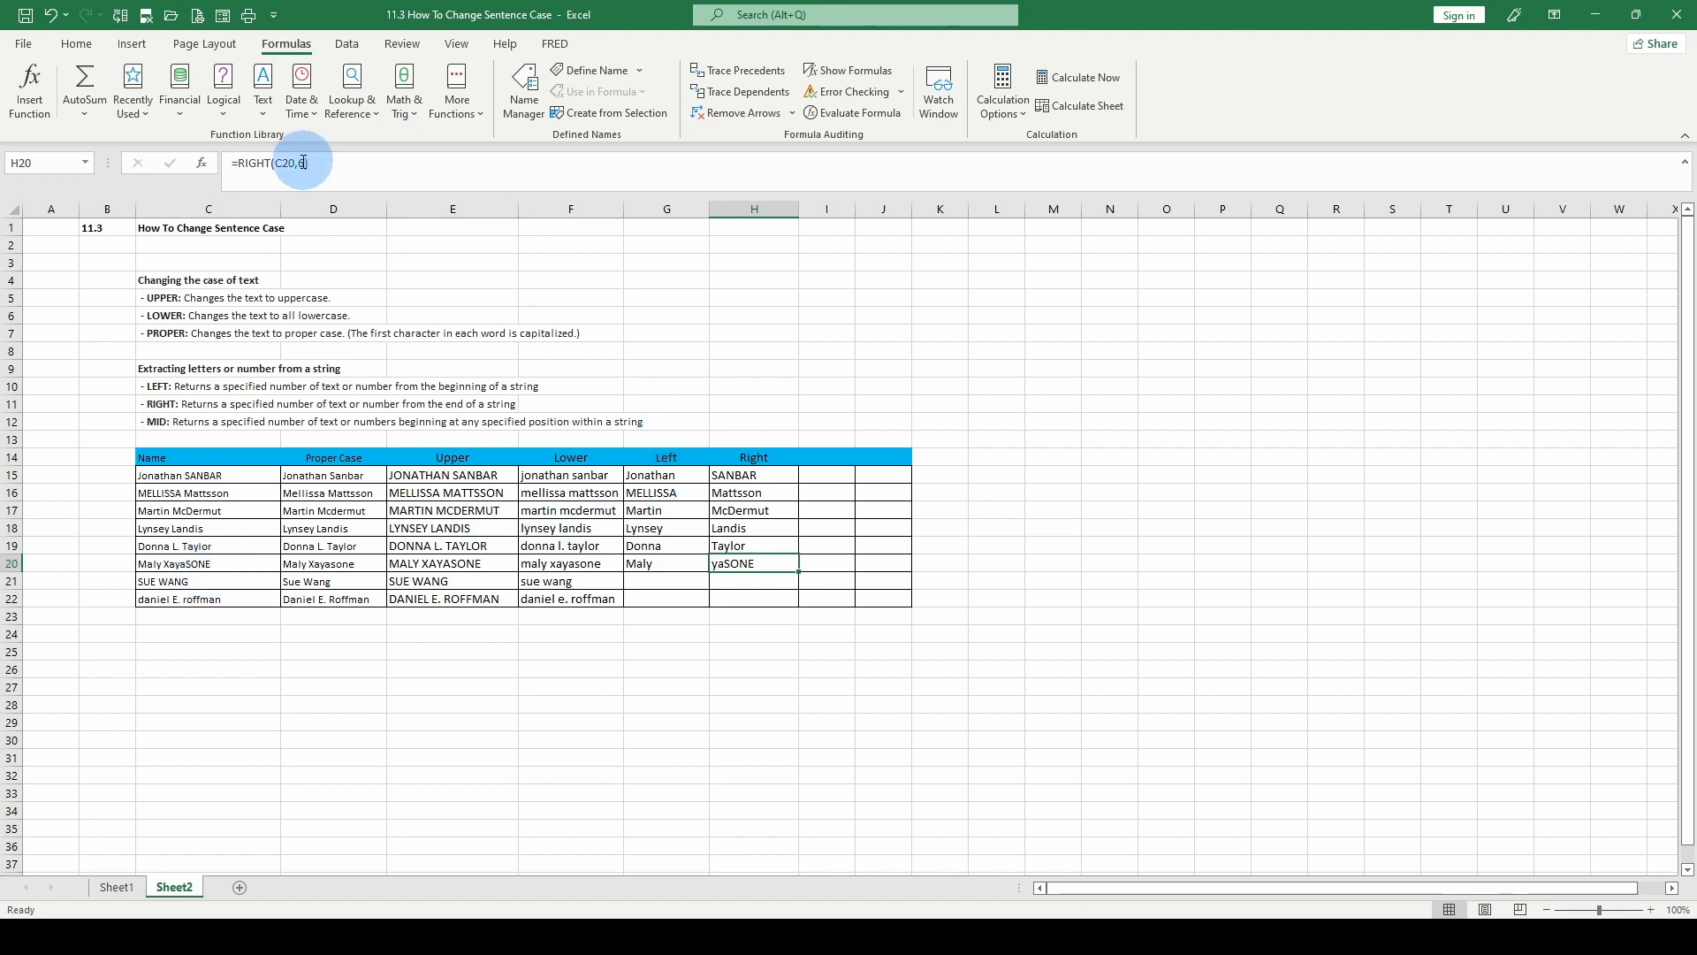
{"action": "left_click_drag", "start_coordinate": [299, 163], "coordinate": [307, 162]}
{"action": "type", "text": "8"}
{"action": "key", "text": "Return"}
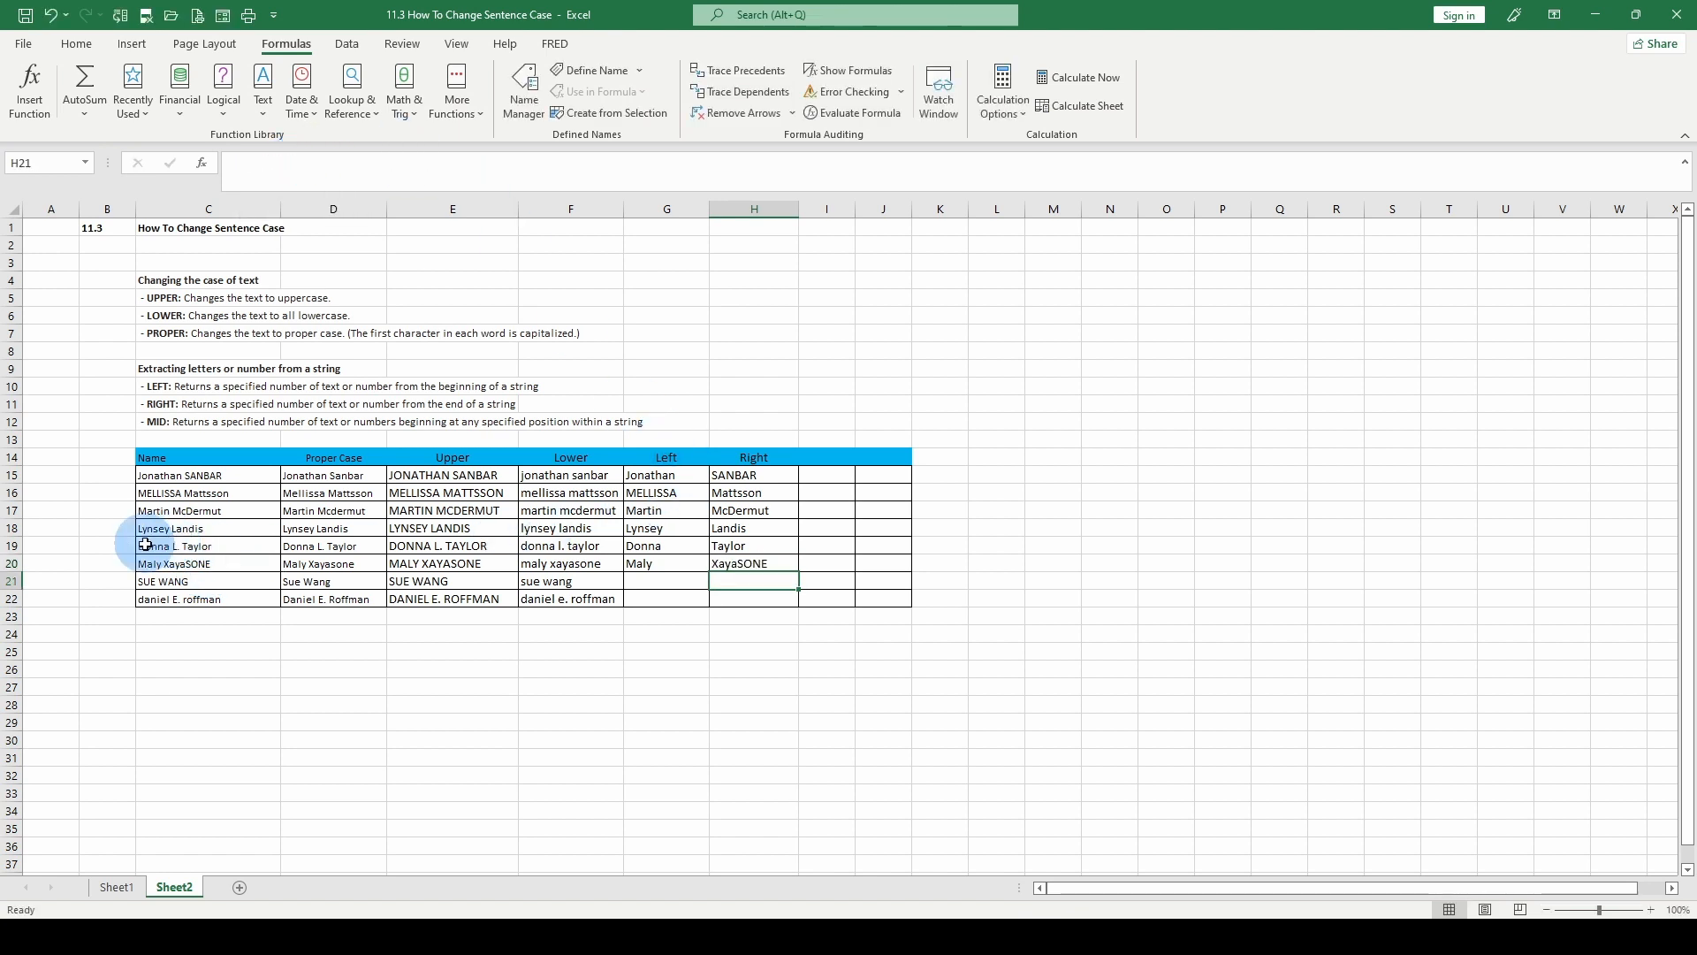
Step: Add the column heading "Mid" in I14
{"action": "left_click", "coordinate": [172, 547]}
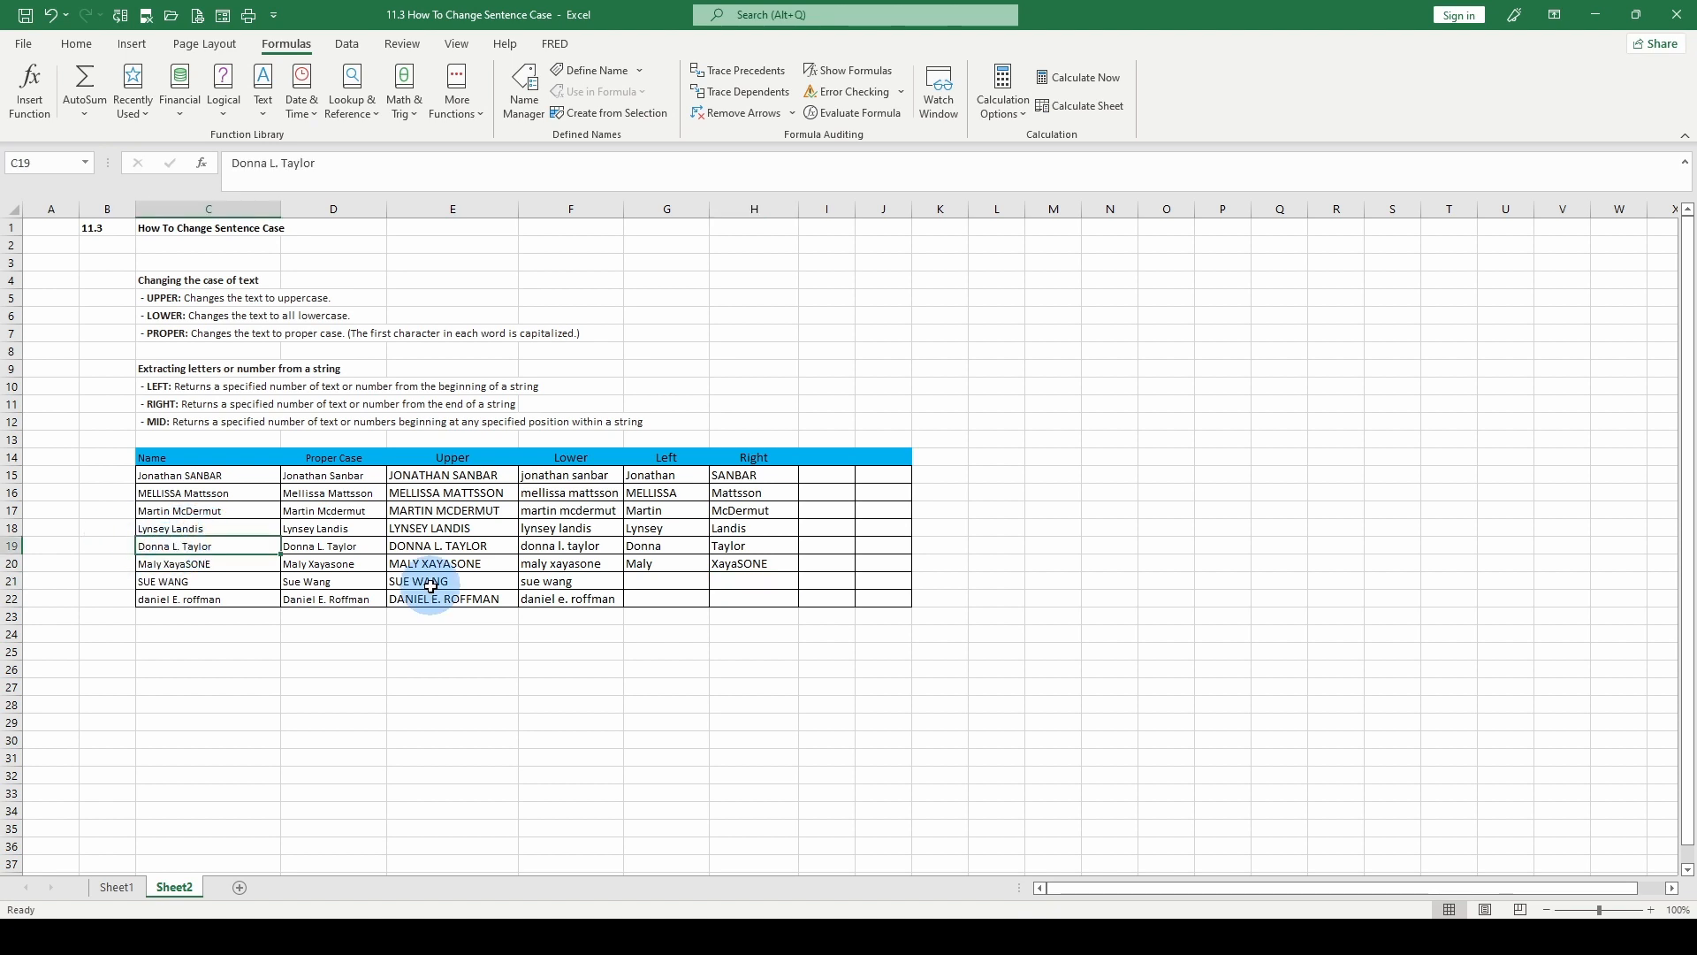
{"action": "left_click", "coordinate": [826, 457]}
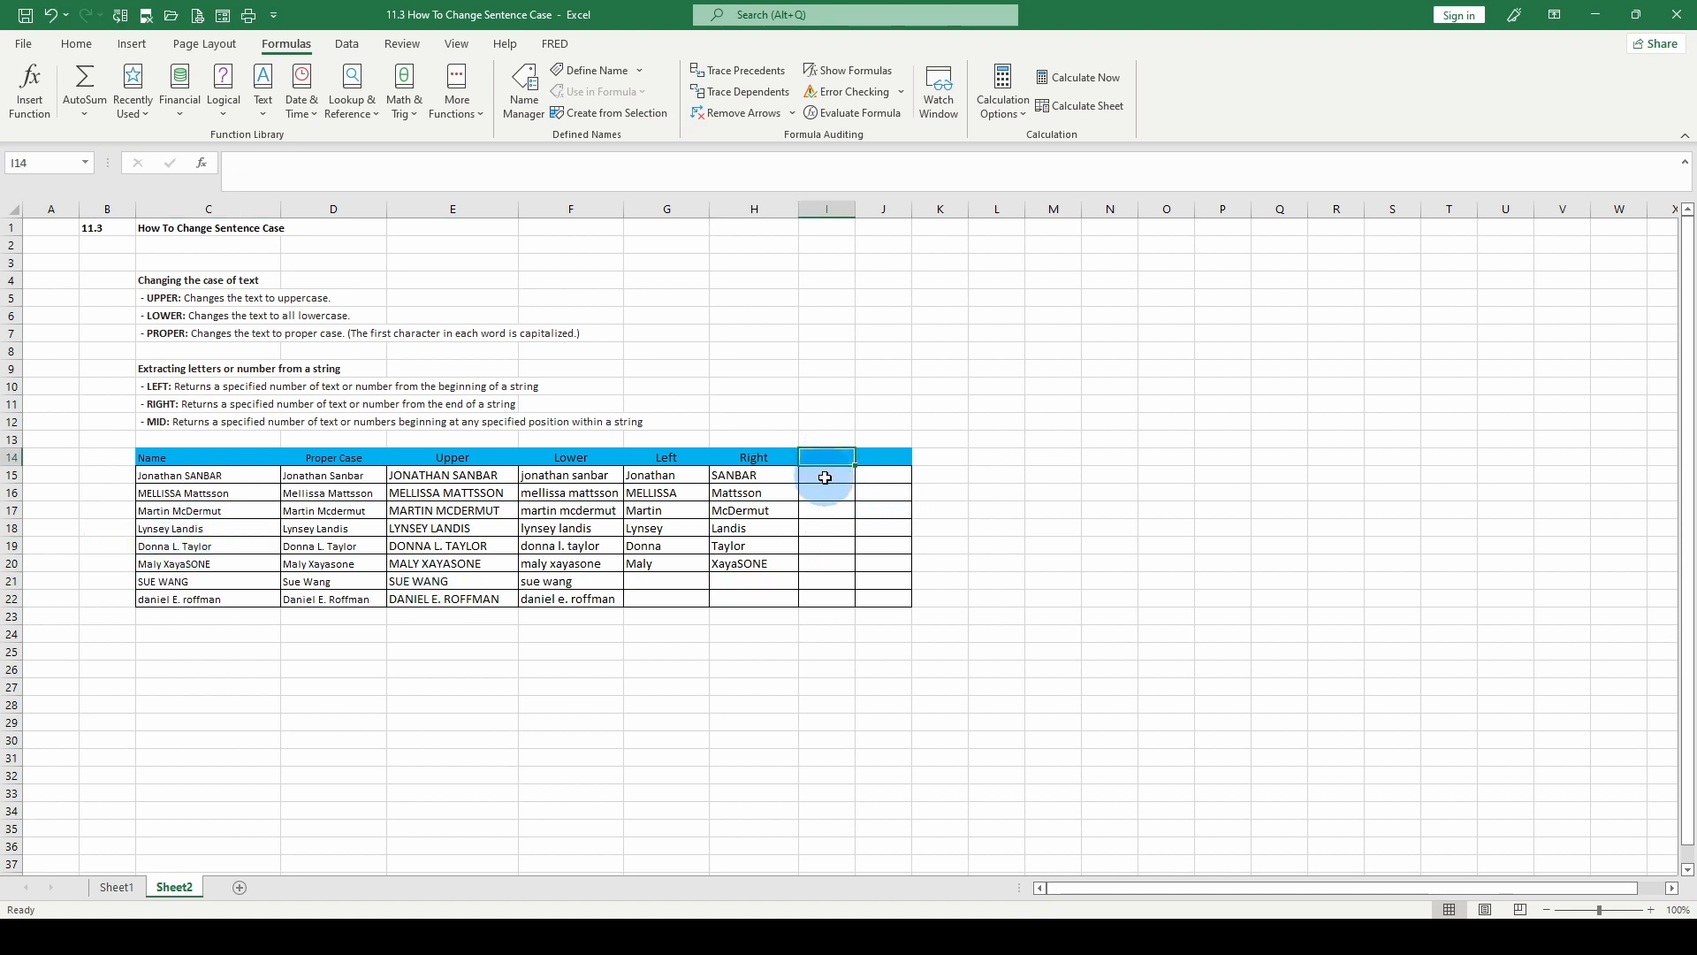
{"action": "type", "text": "M"}
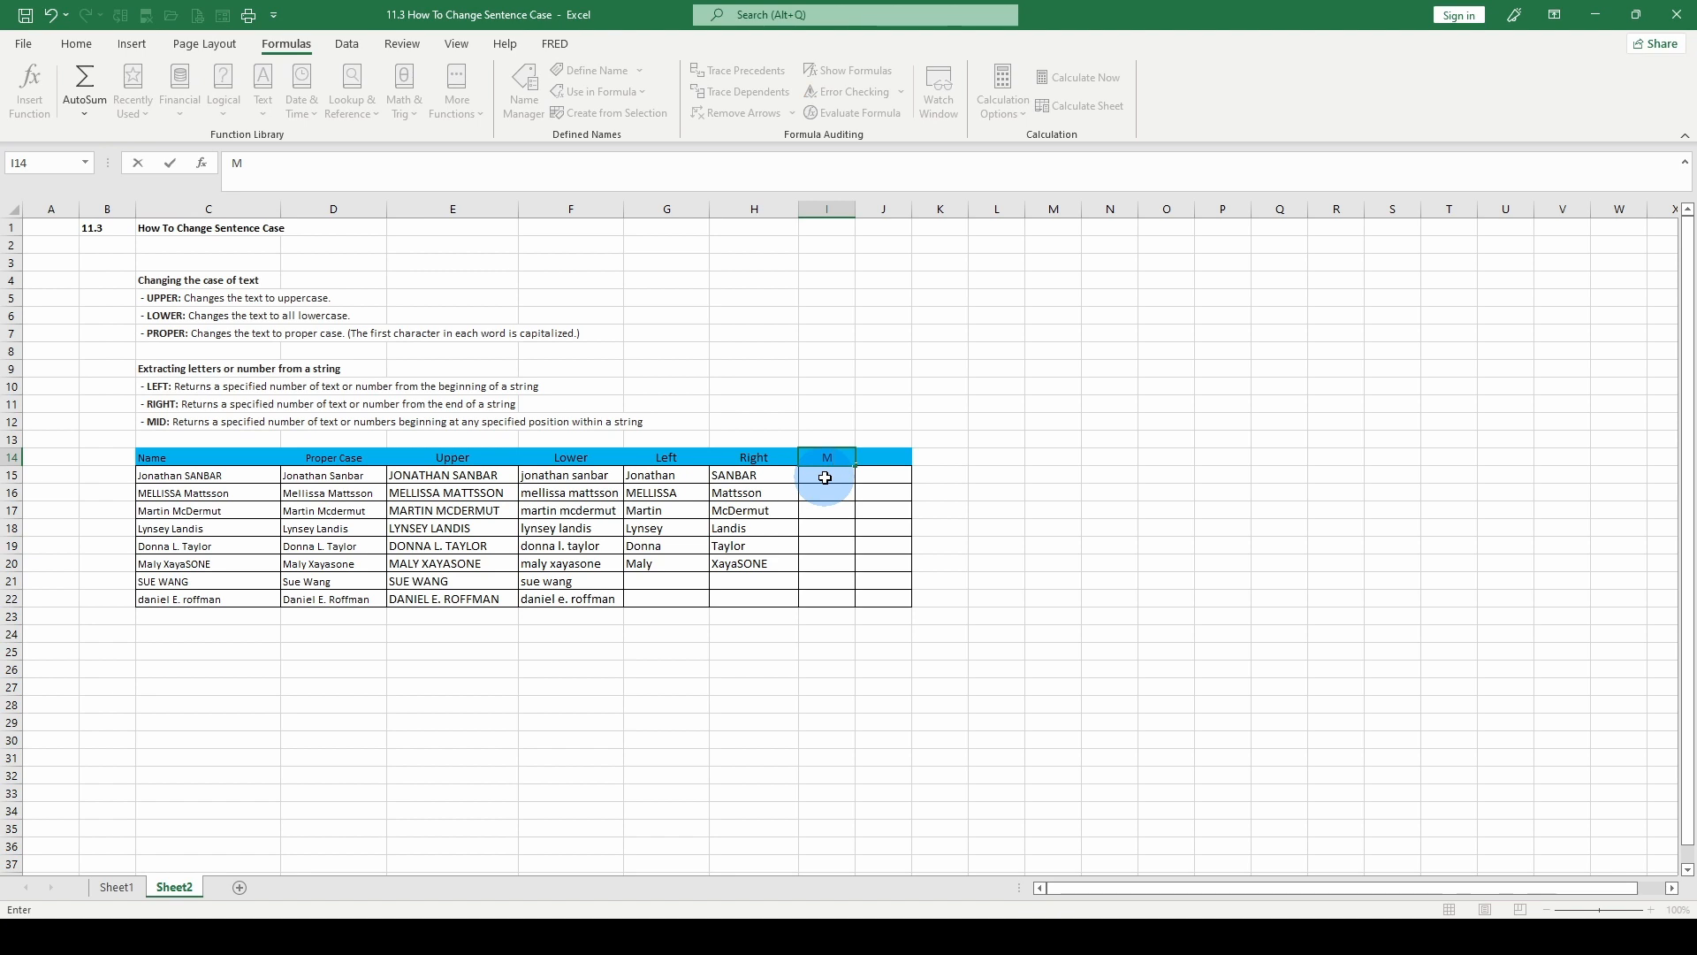
{"action": "type", "text": "id"}
{"action": "left_click", "coordinate": [825, 478]}
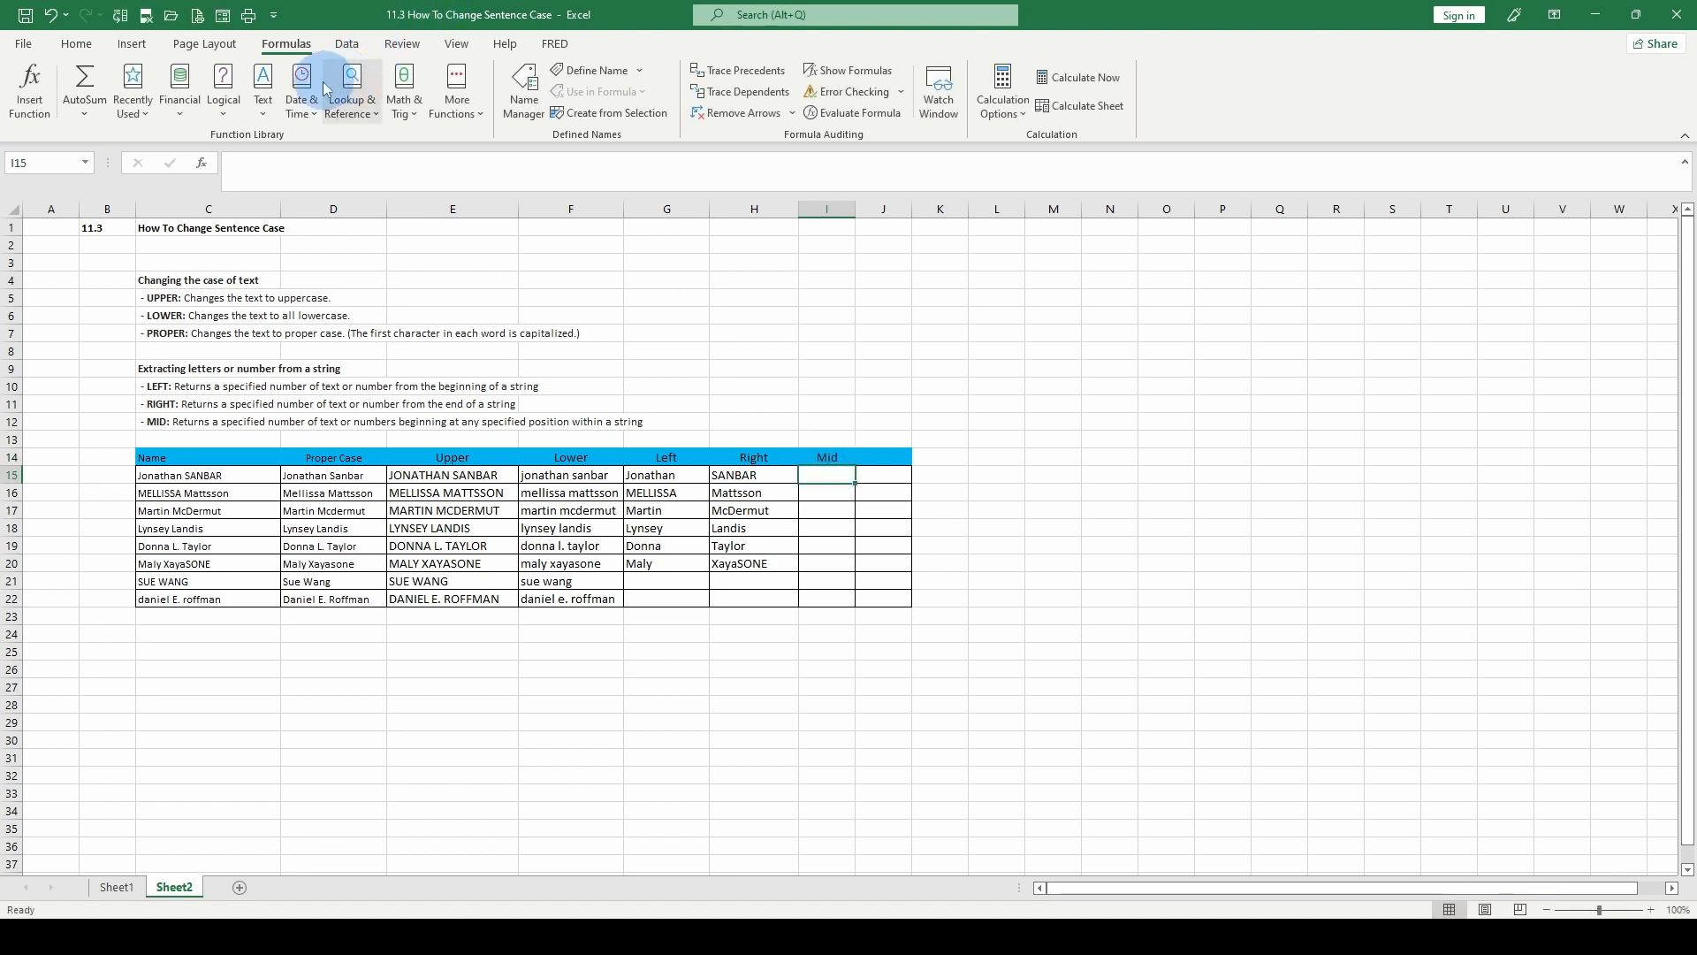
Step: Insert a MID function in I15 that takes the text from C19, starting at character 6 and returning 2 characters
{"action": "left_click", "coordinate": [262, 117]}
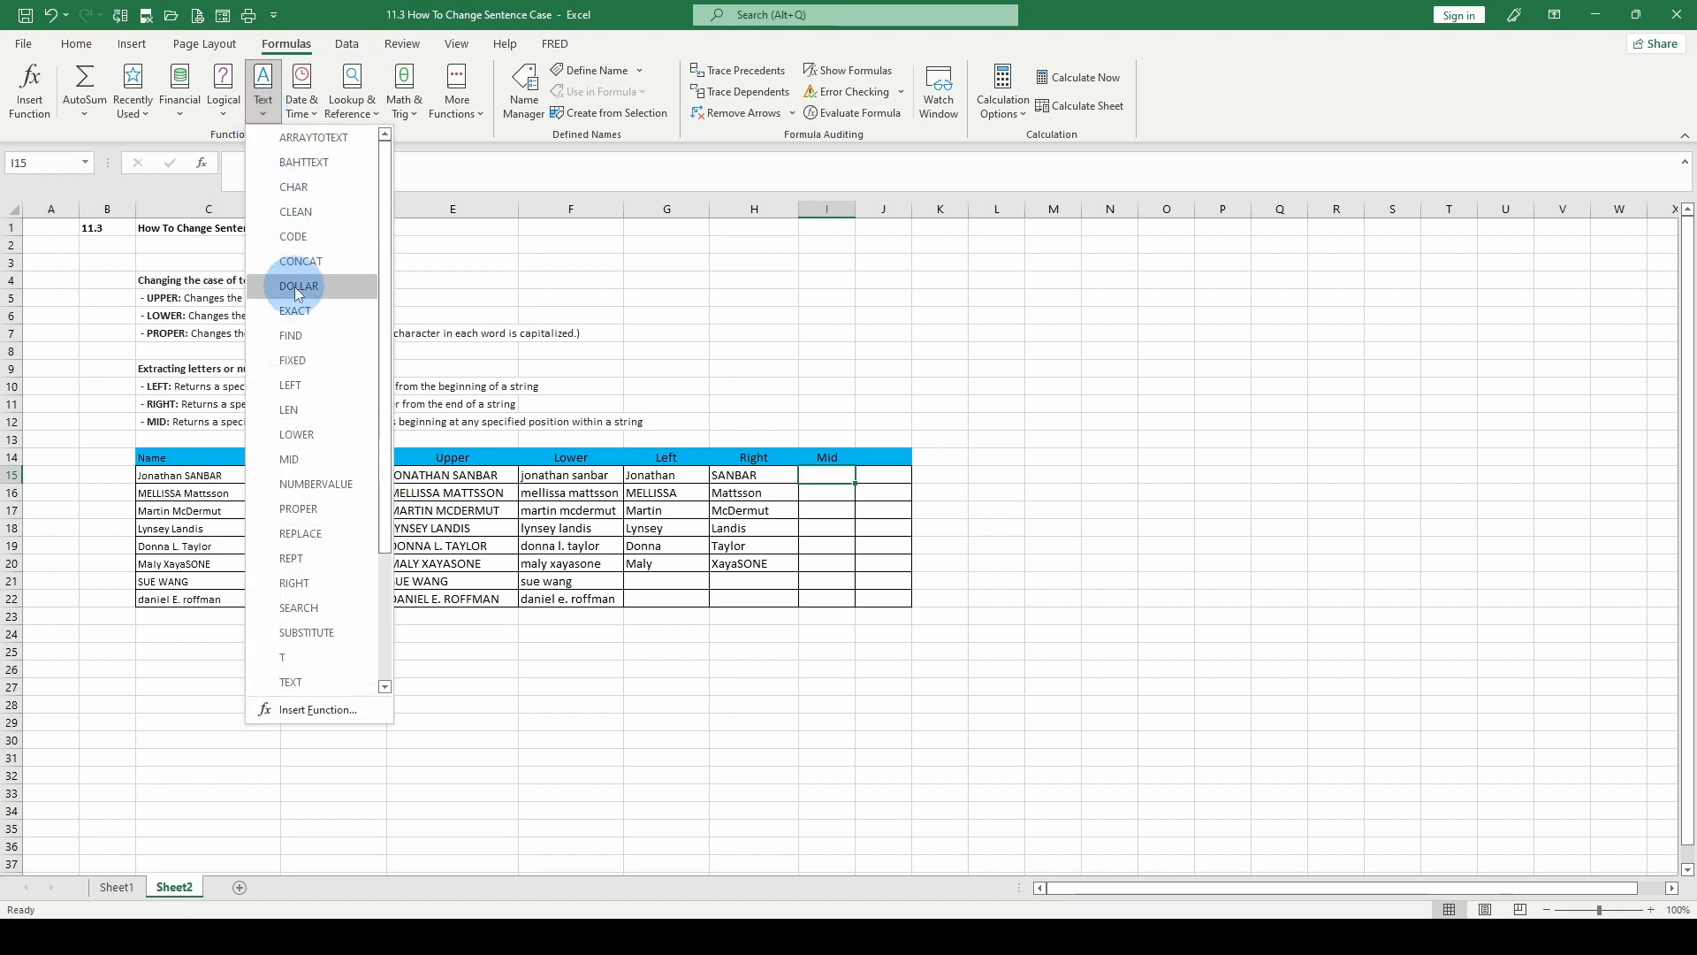
{"action": "left_click", "coordinate": [305, 470]}
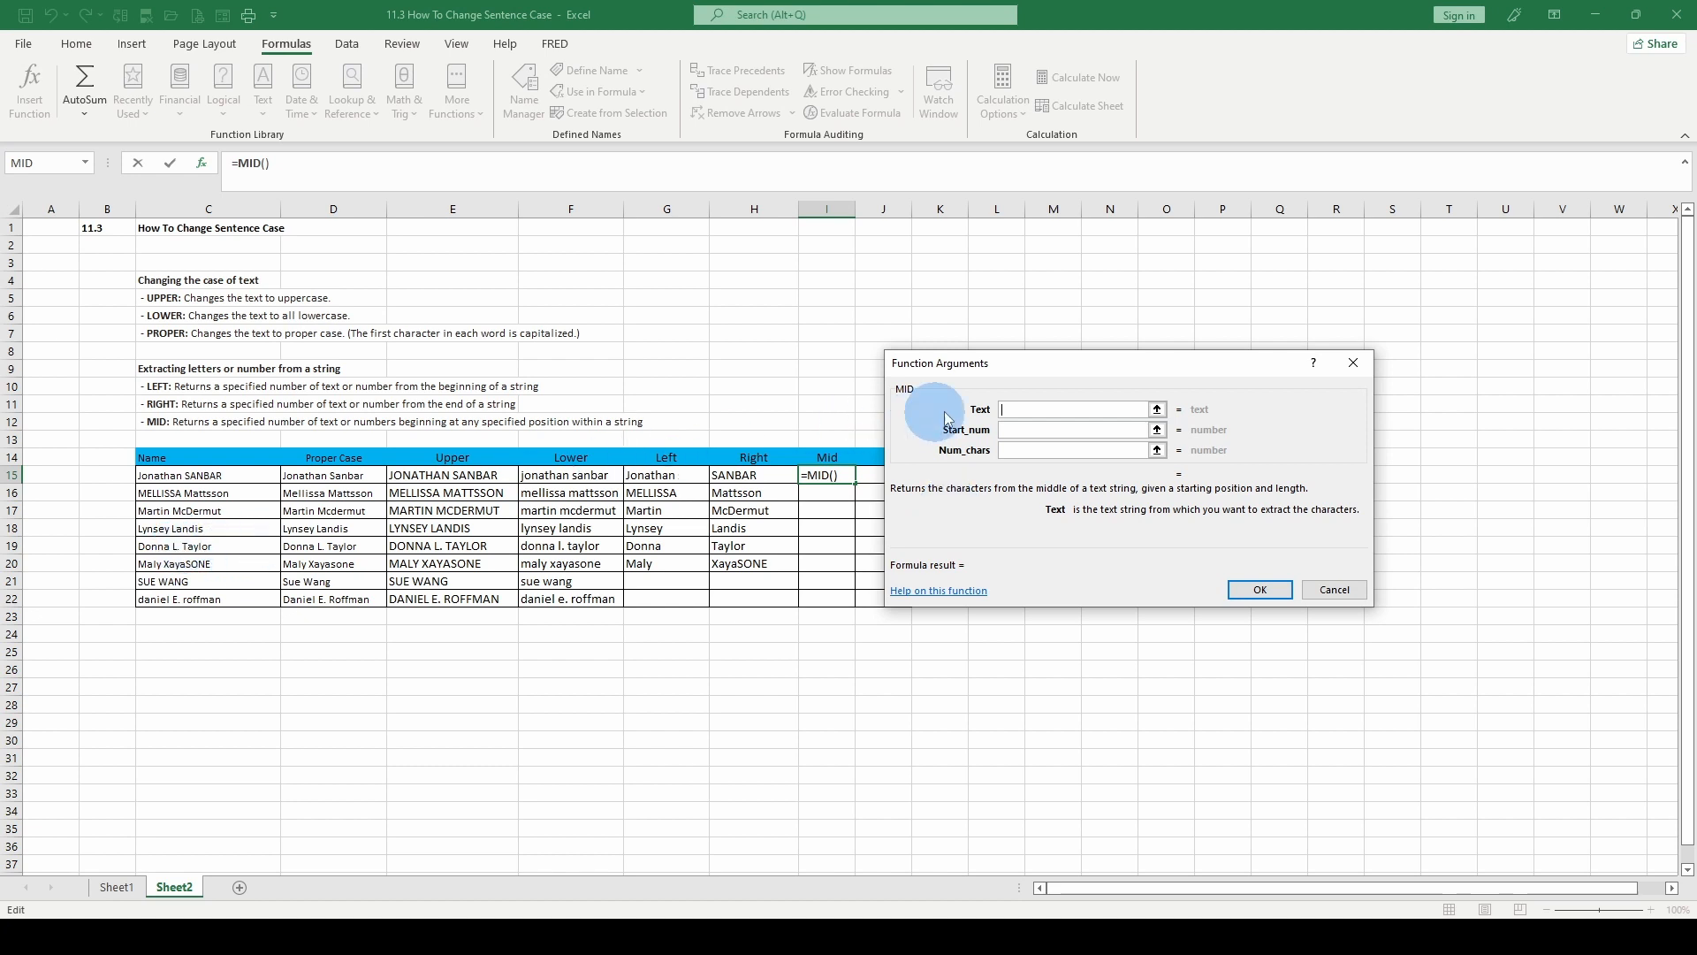
{"action": "left_click", "coordinate": [200, 543]}
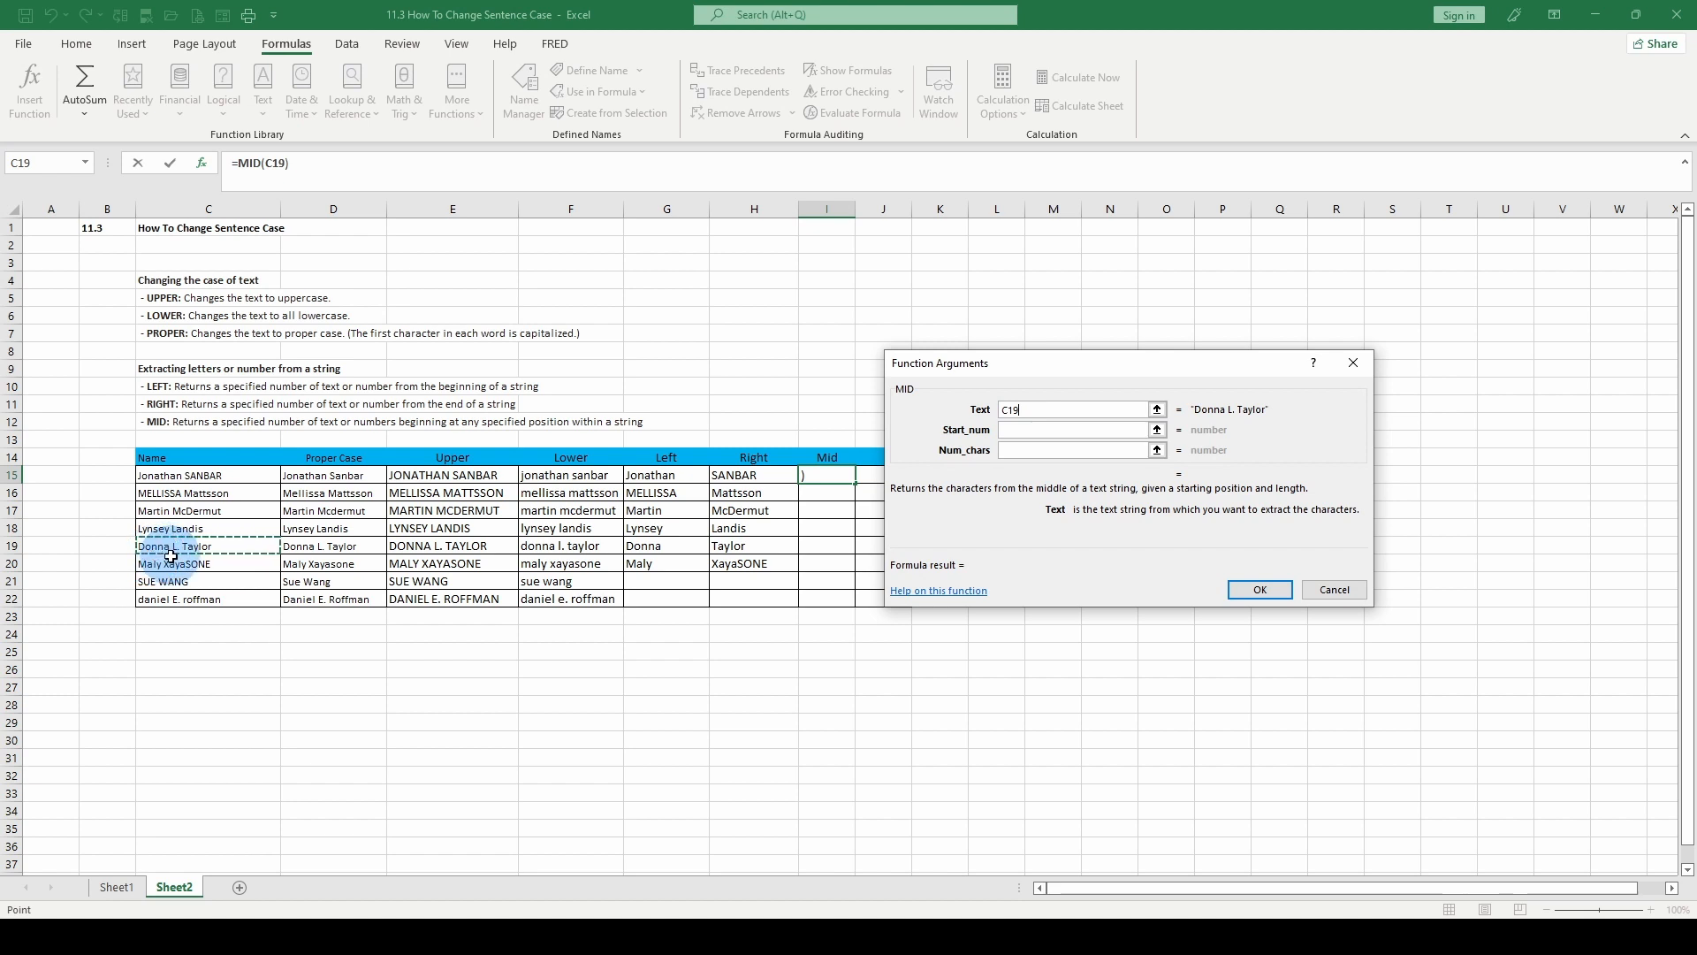
{"action": "left_click", "coordinate": [1049, 434]}
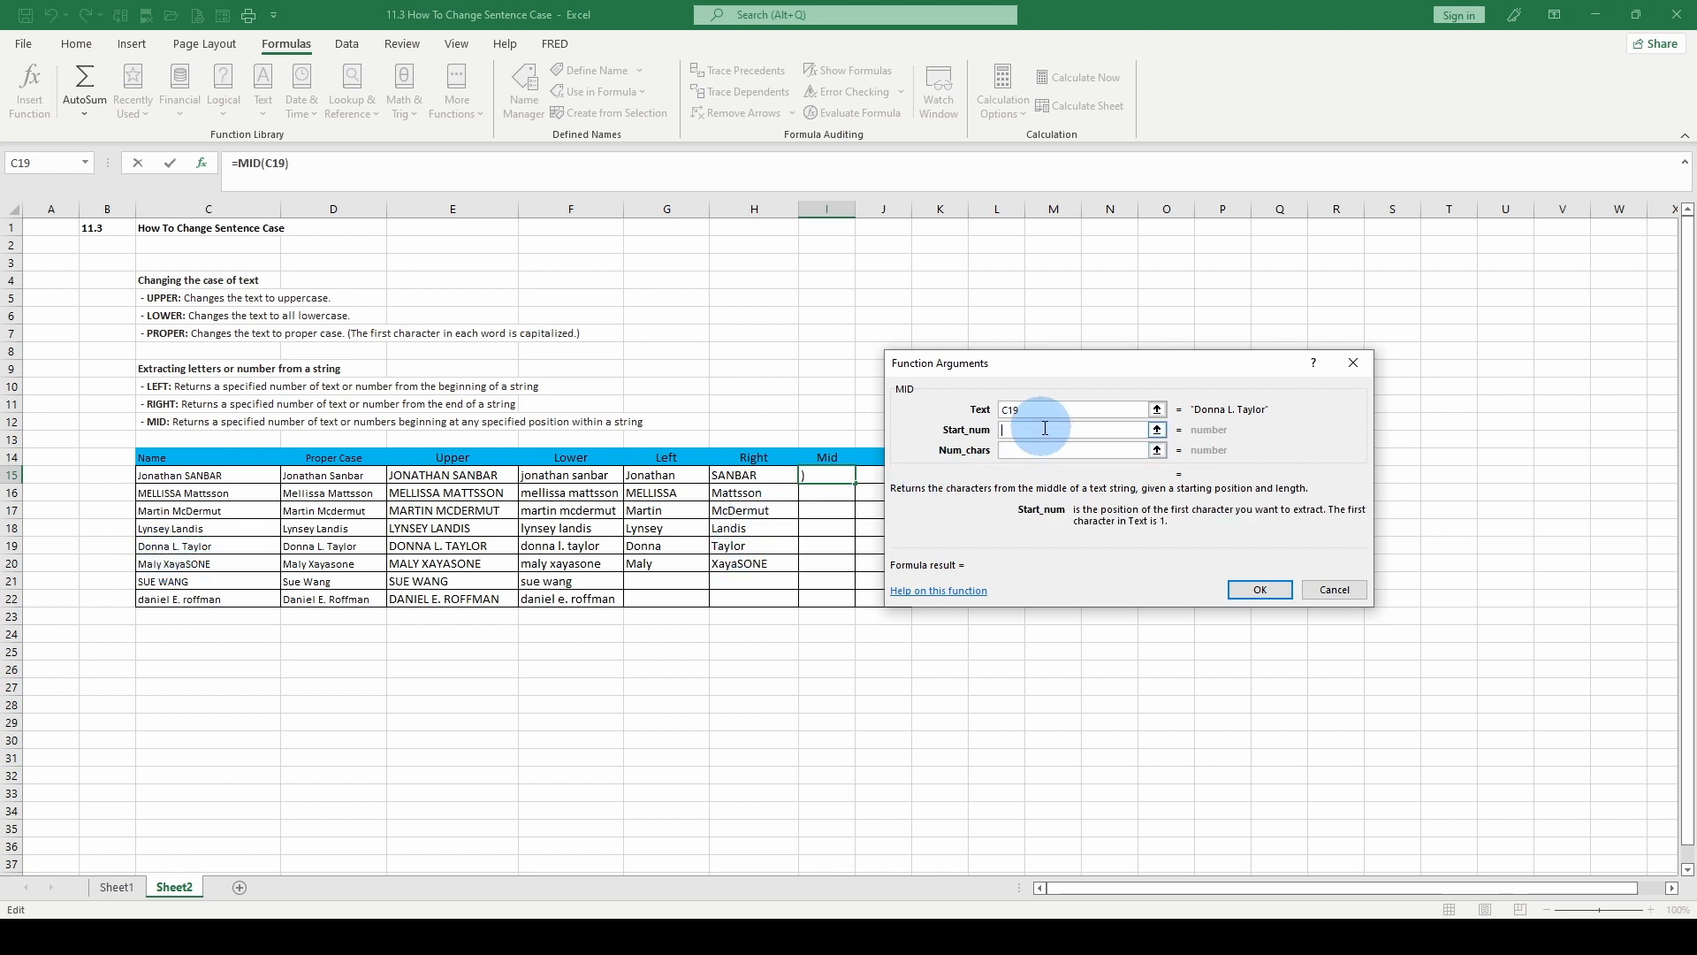
{"action": "type", "text": "6"}
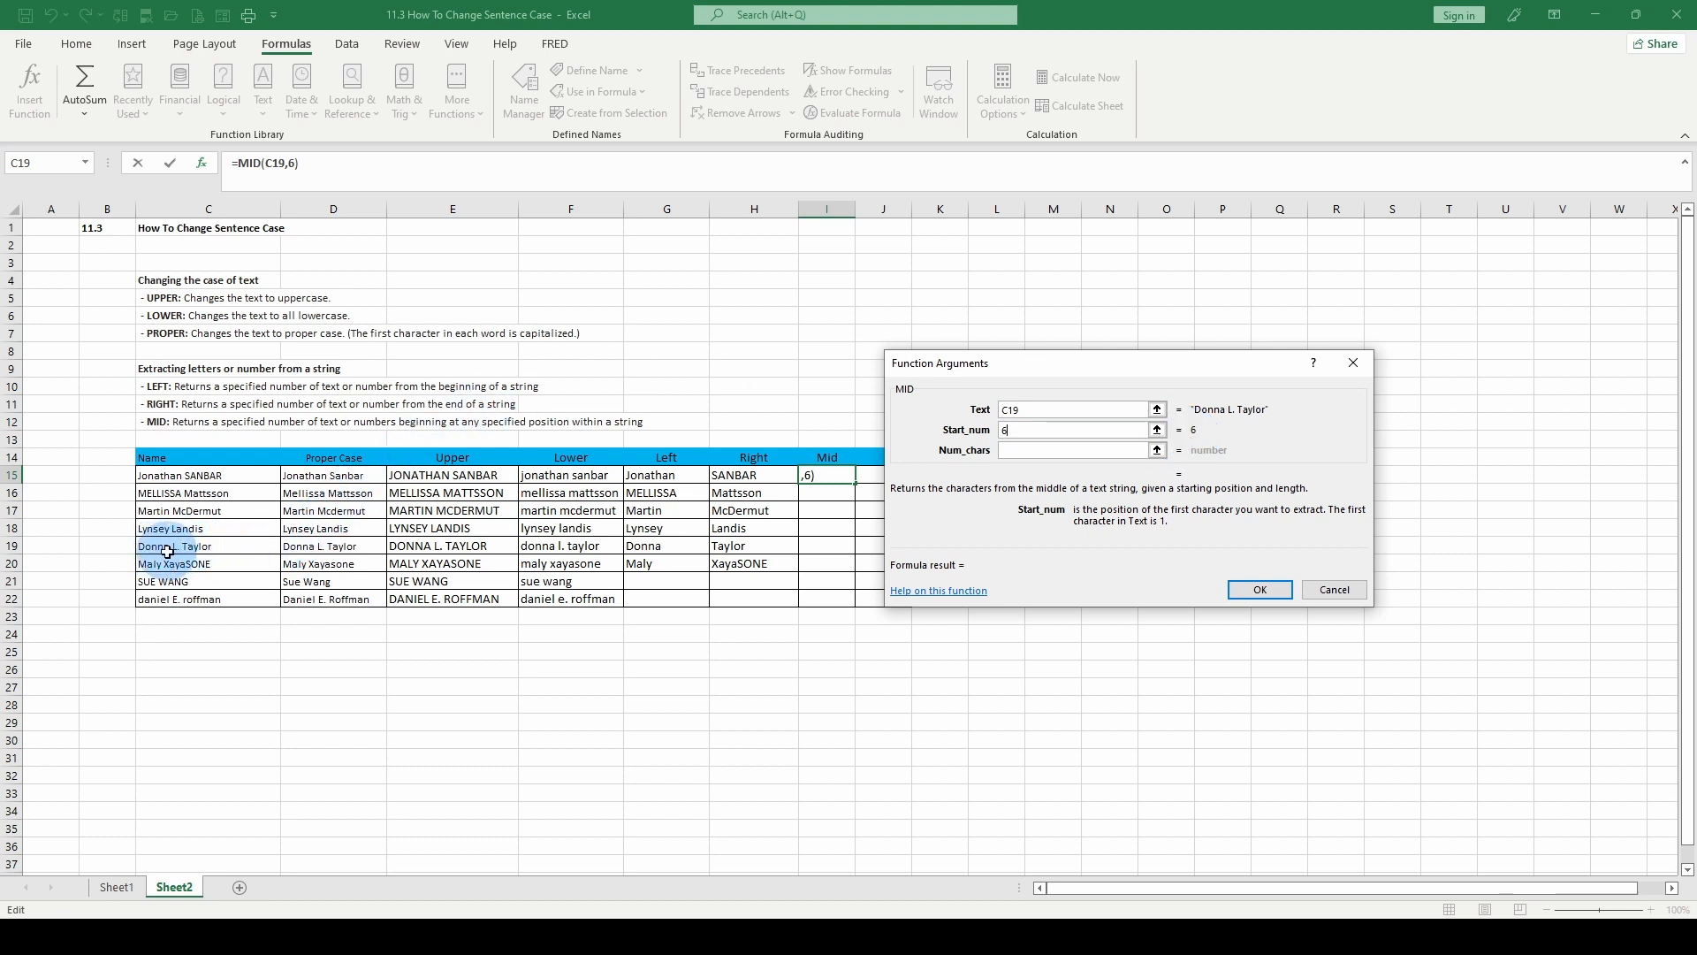
{"action": "left_click", "coordinate": [1030, 452]}
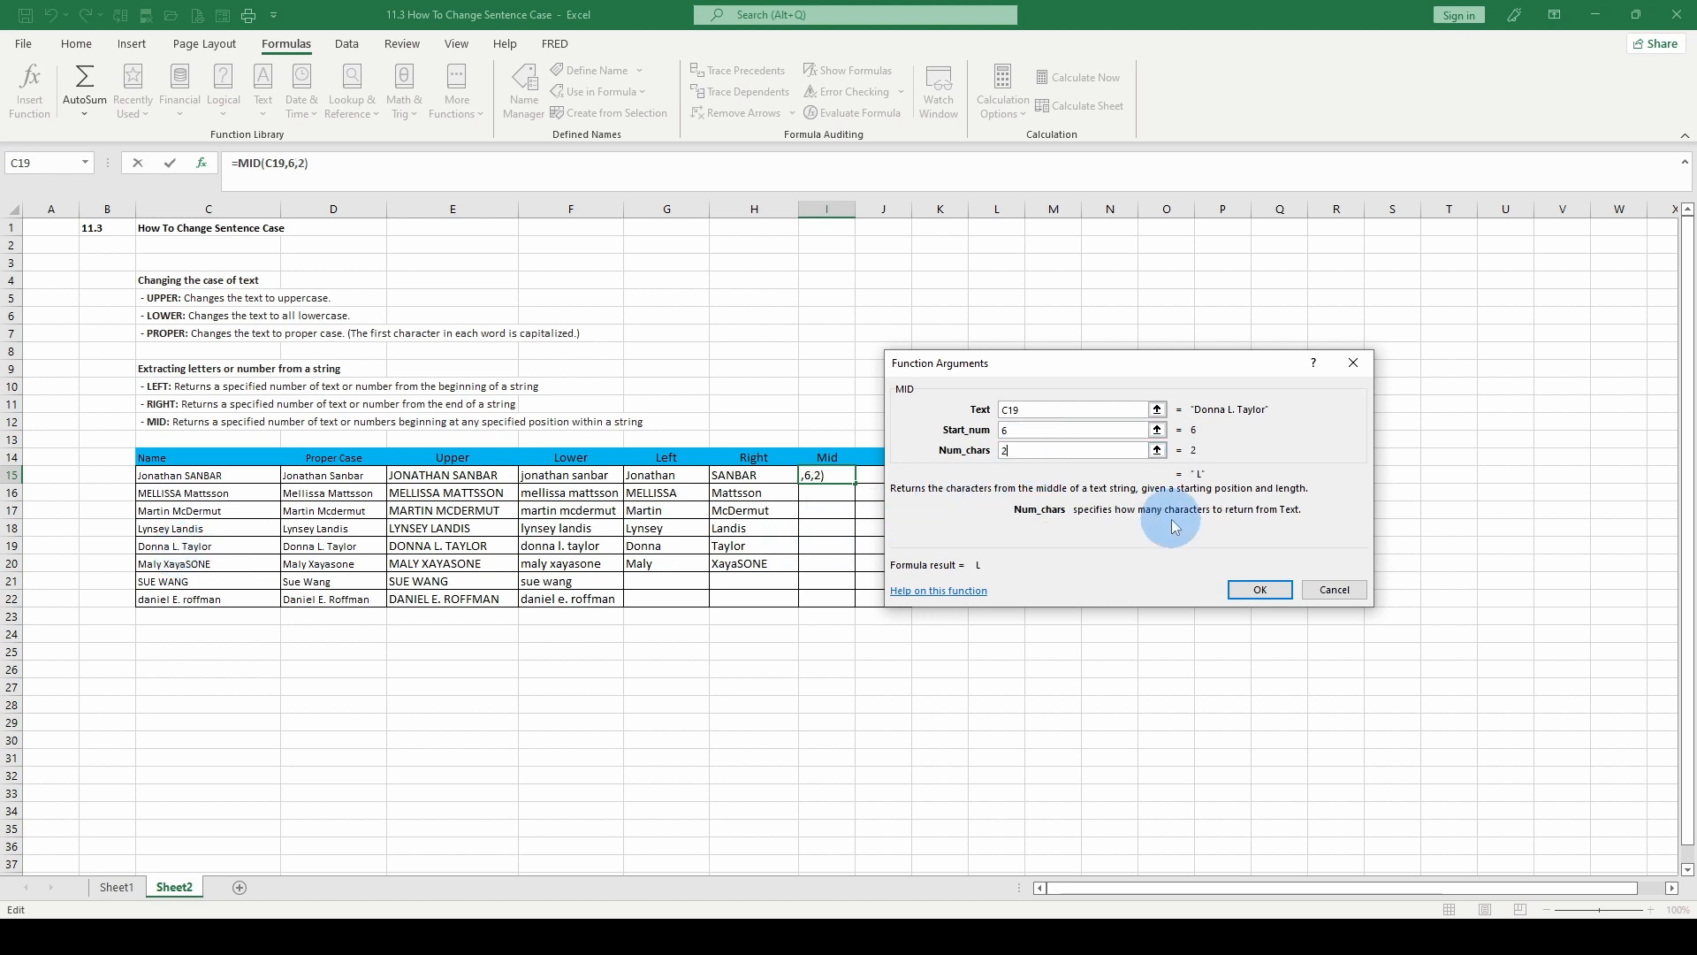
{"action": "type", "text": "2"}
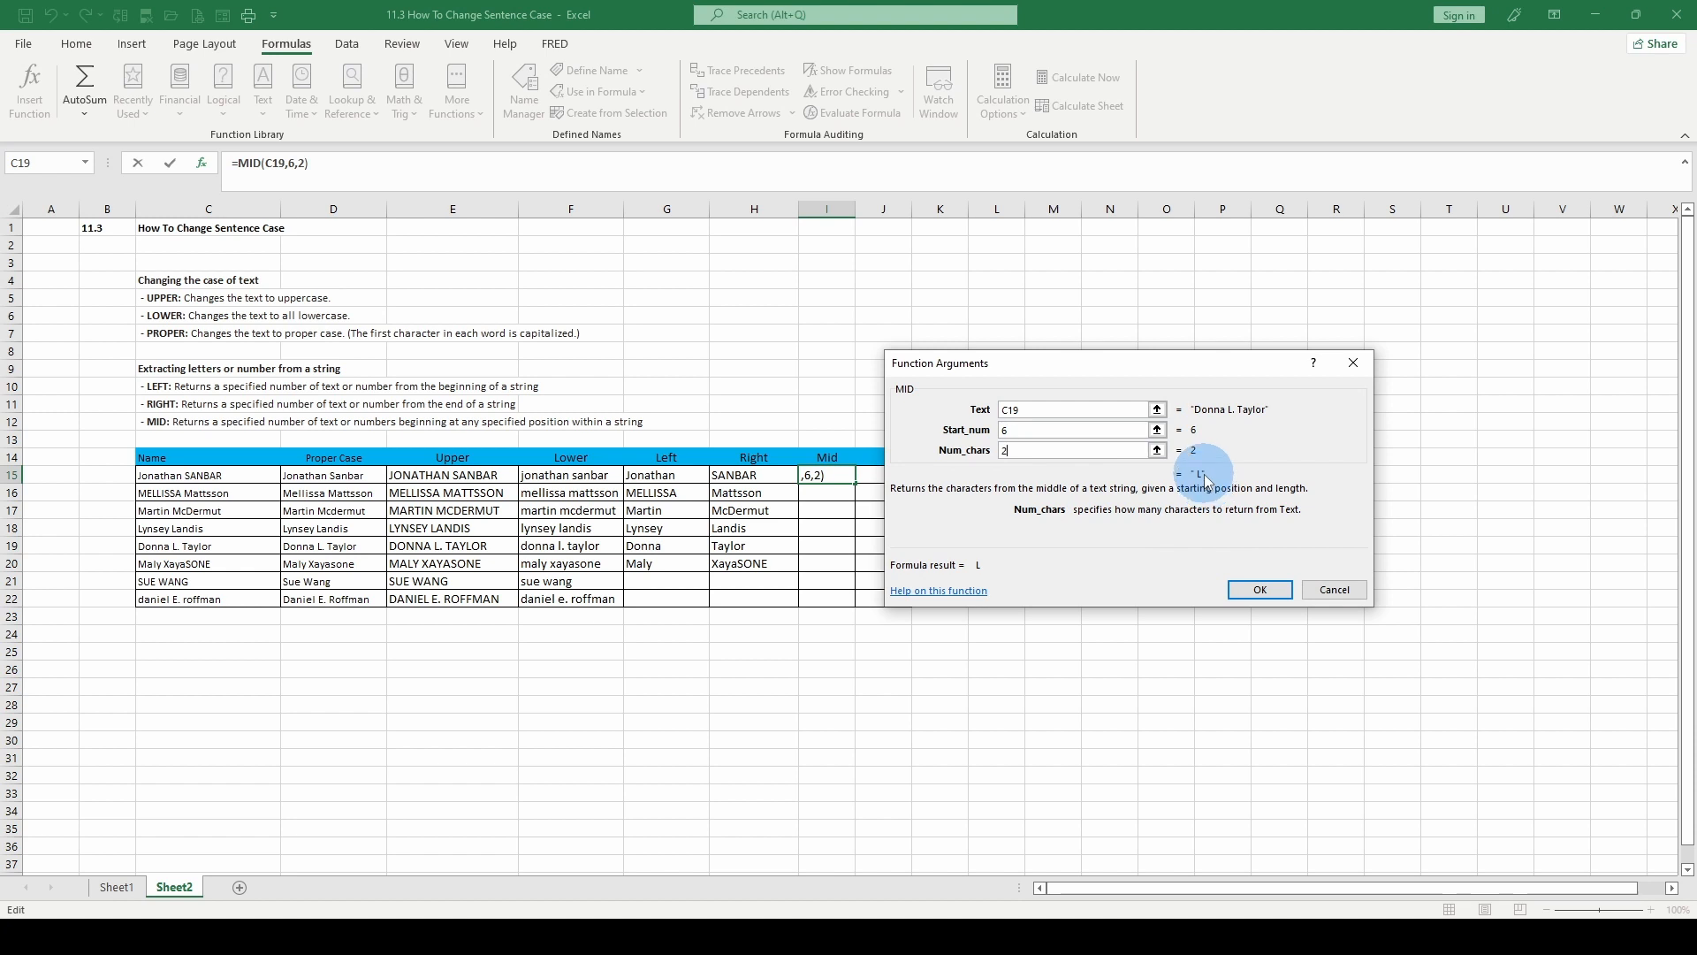
{"action": "left_click", "coordinate": [1255, 590]}
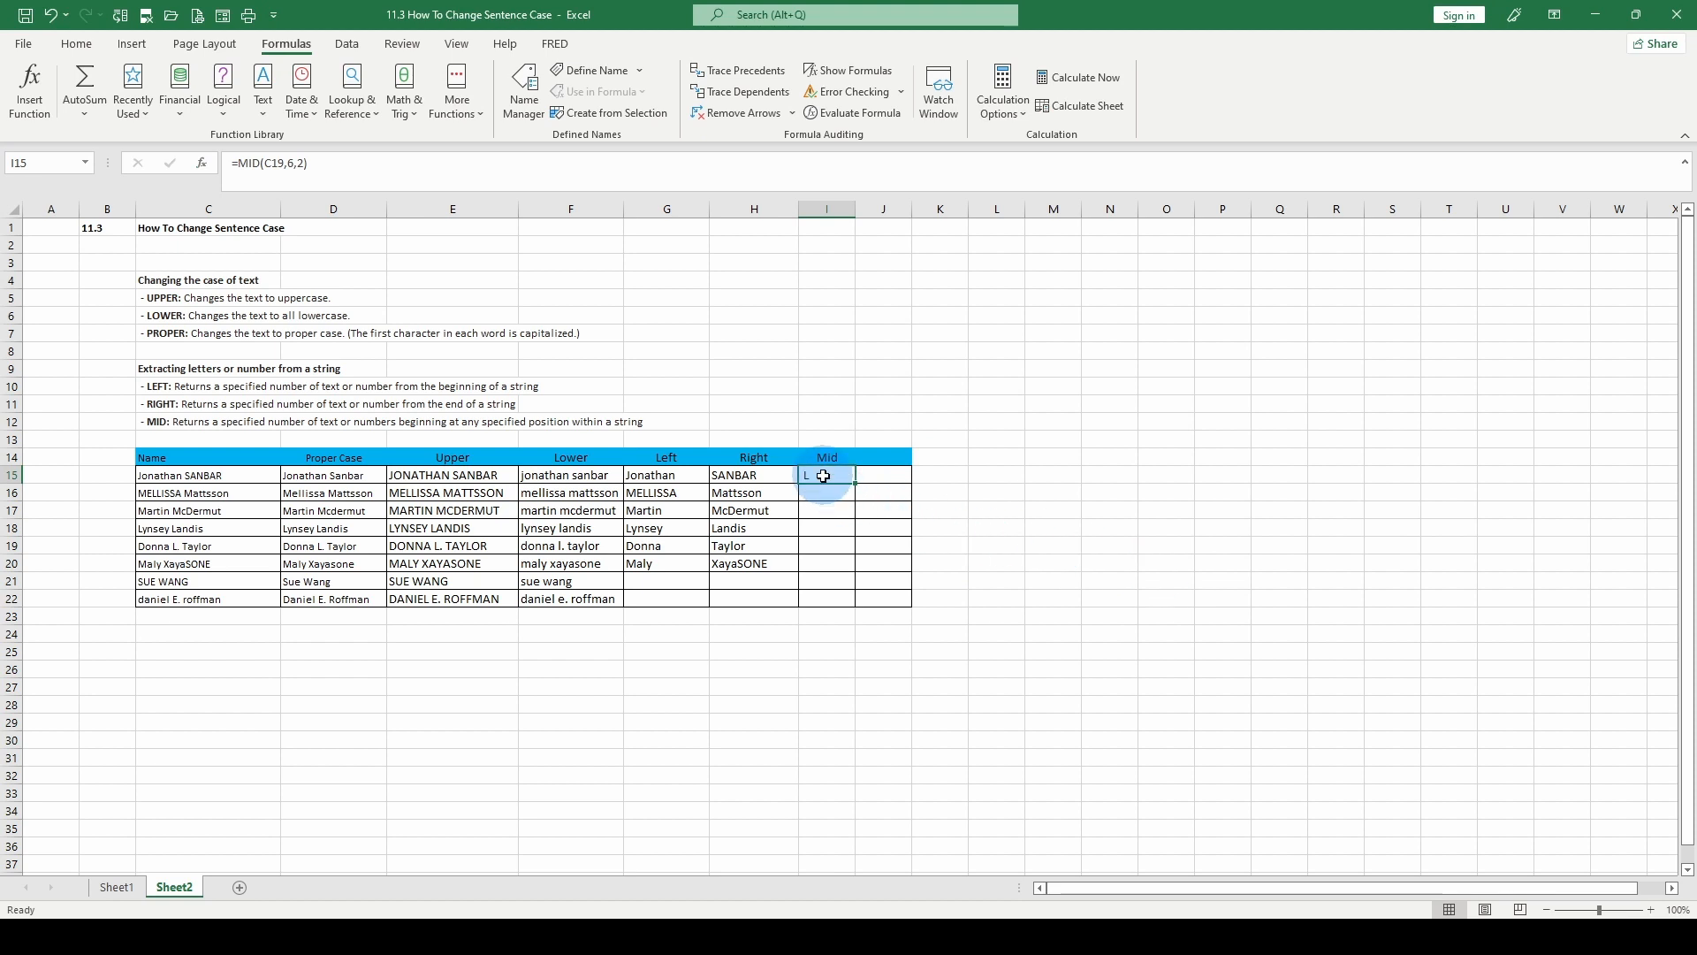
Step: Move the MID formula from I15 to I19, in the row of the name it refers to
{"action": "right_click", "coordinate": [824, 476]}
{"action": "left_click", "coordinate": [868, 451]}
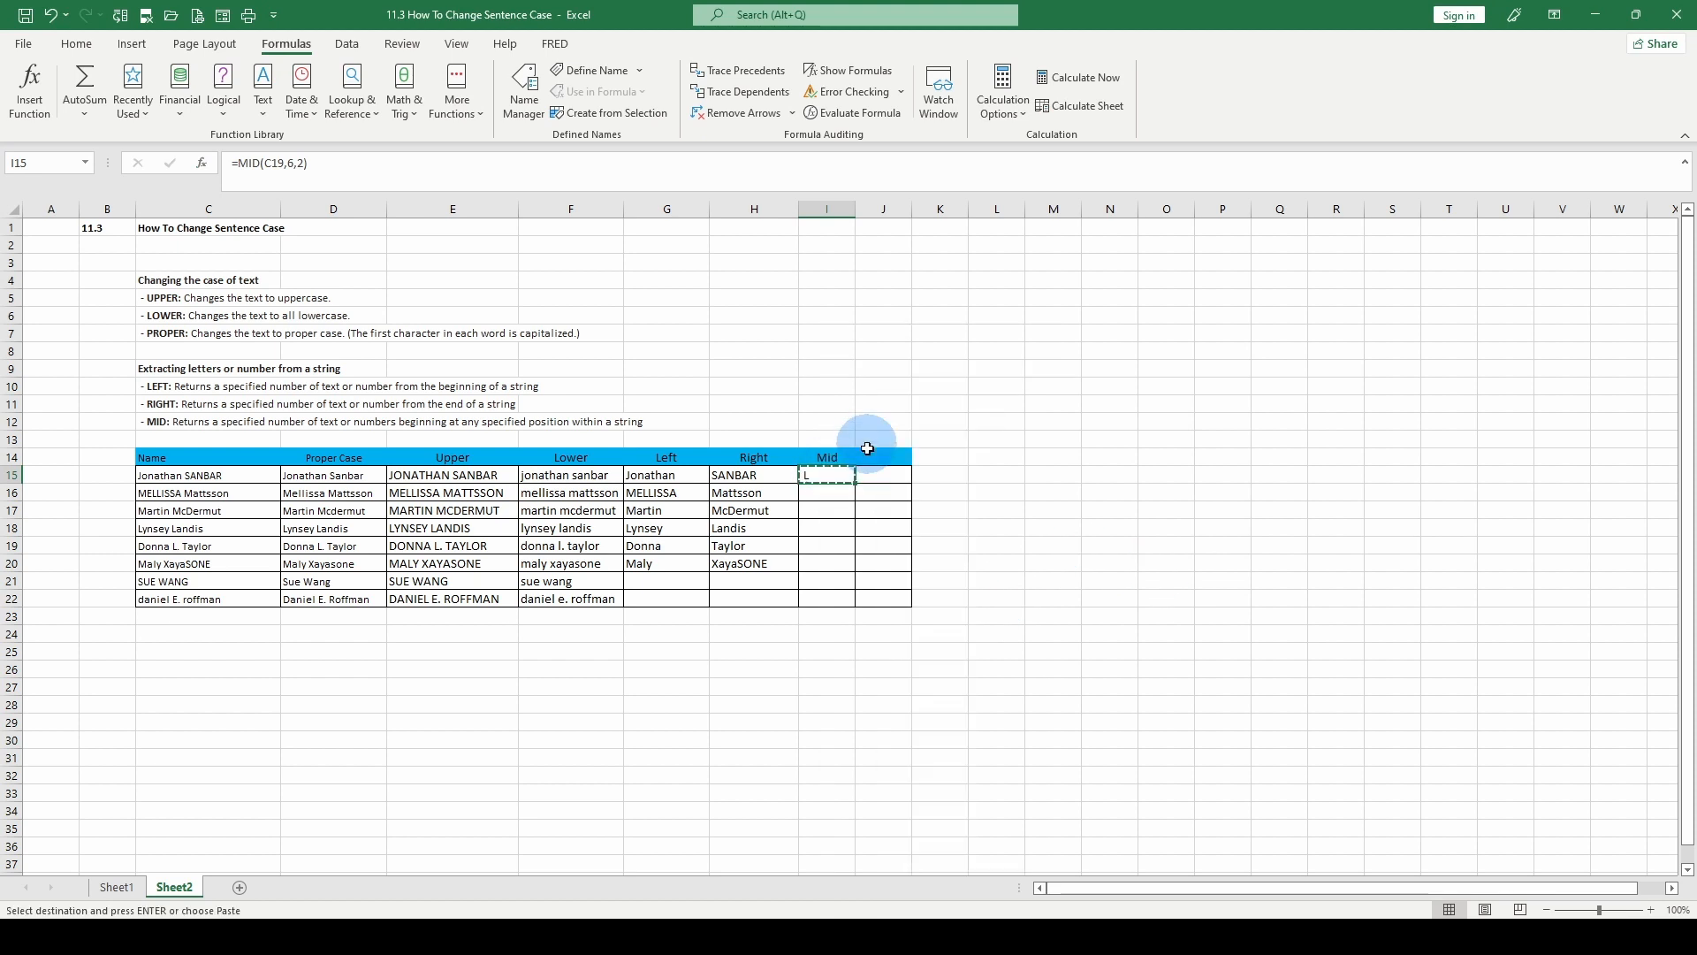
{"action": "right_click", "coordinate": [817, 548]}
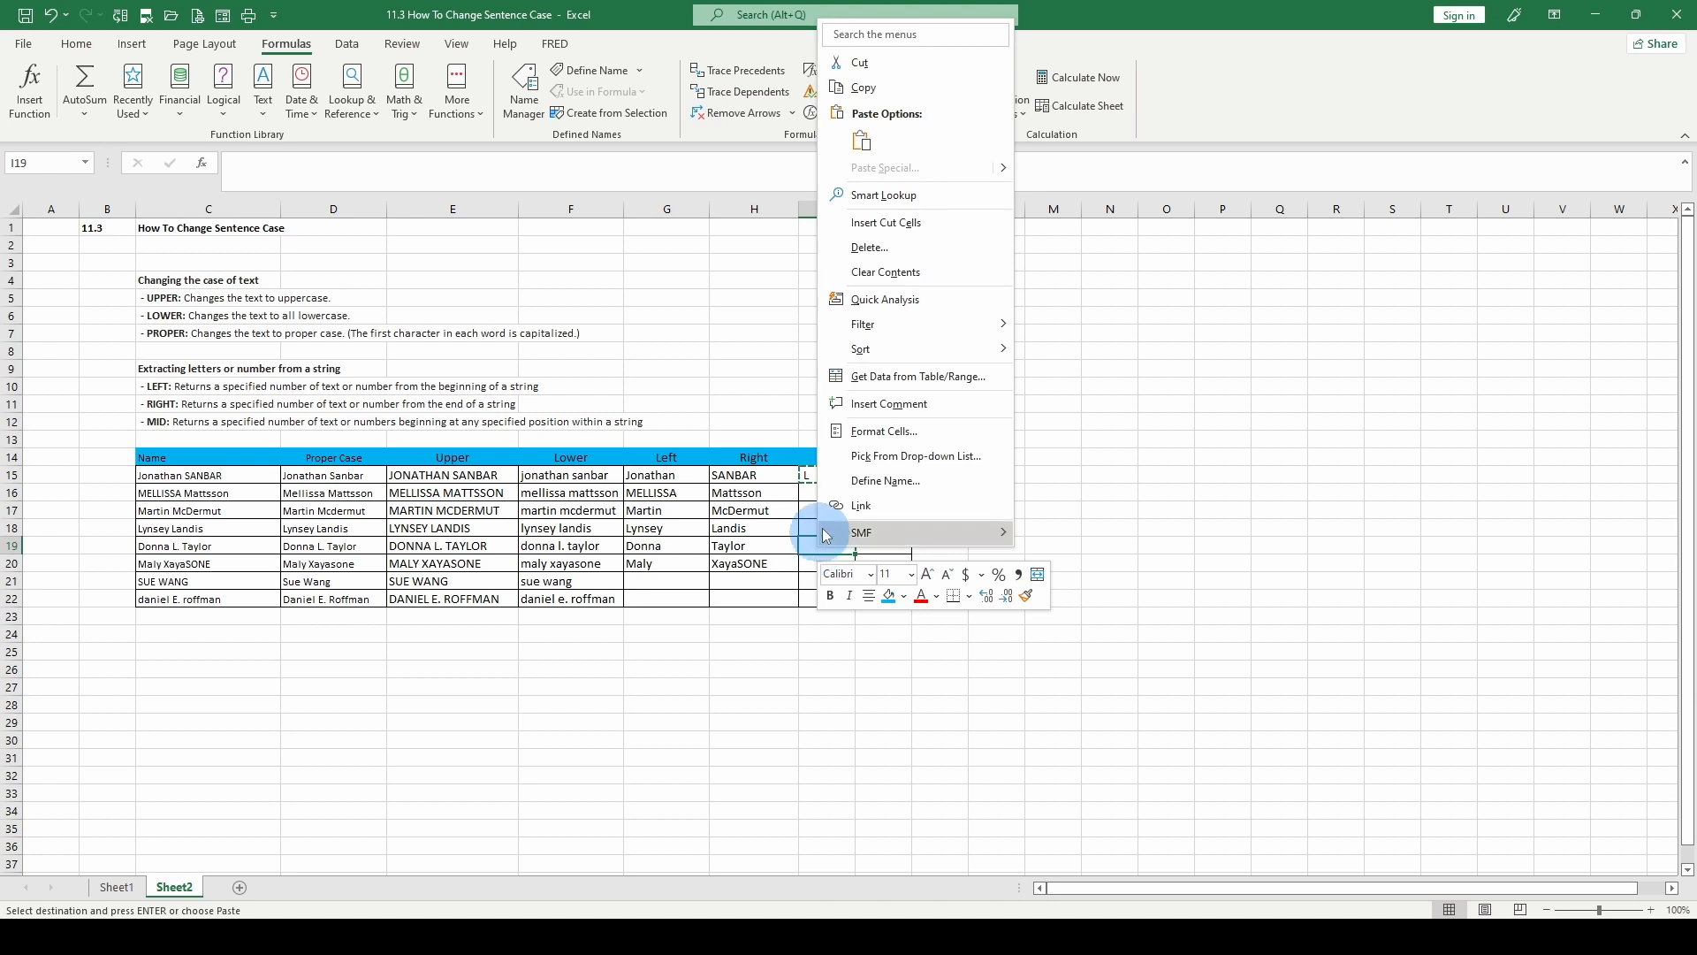
{"action": "left_click", "coordinate": [862, 141]}
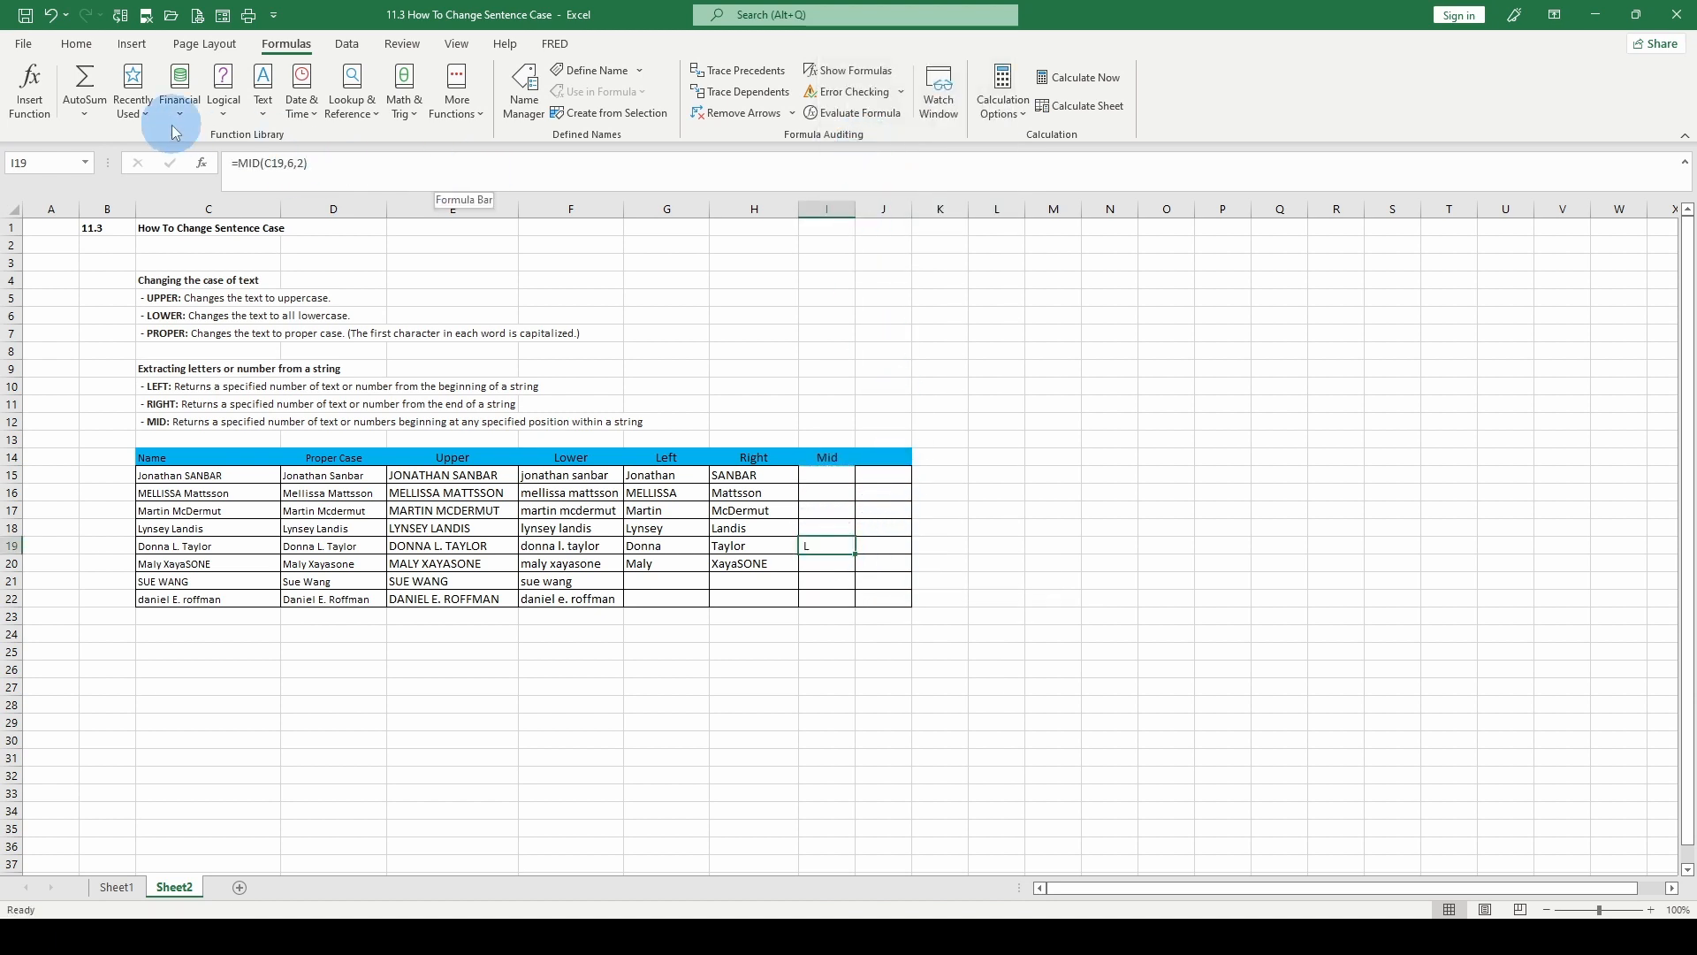
{"action": "left_click", "coordinate": [174, 546]}
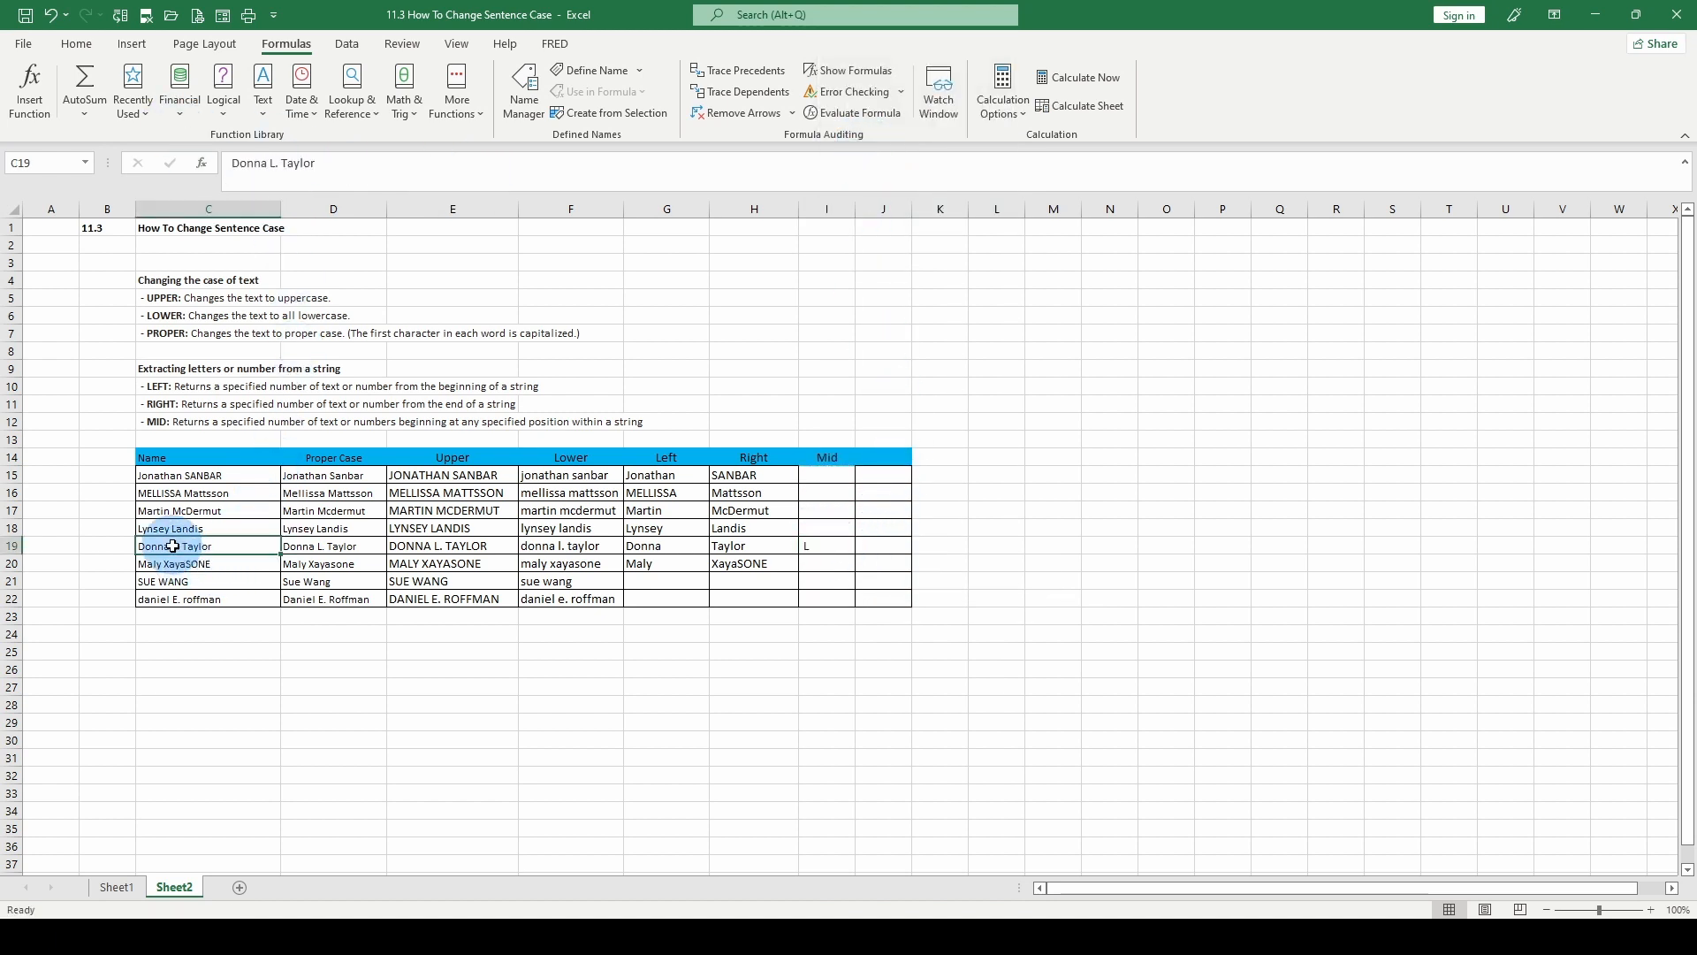
Step: Change the MID formula in I19 to start at character 7 and return 2 characters, checking the character positions in C19
{"action": "left_click", "coordinate": [232, 164]}
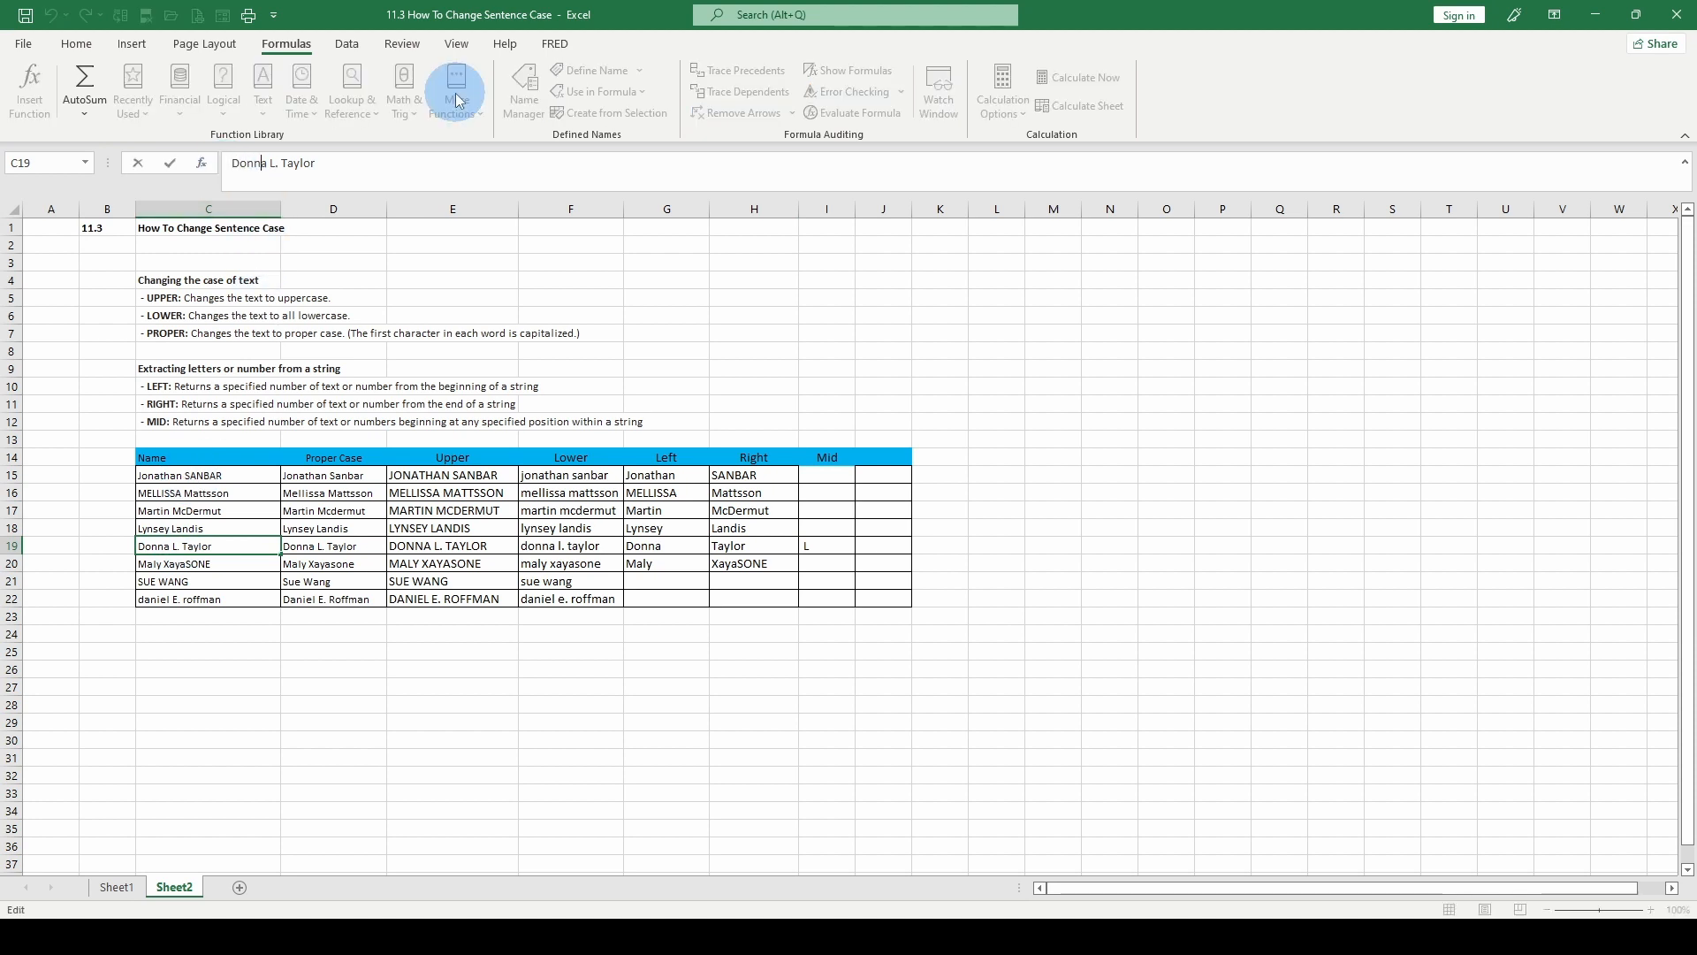
{"action": "key", "text": "Right"}
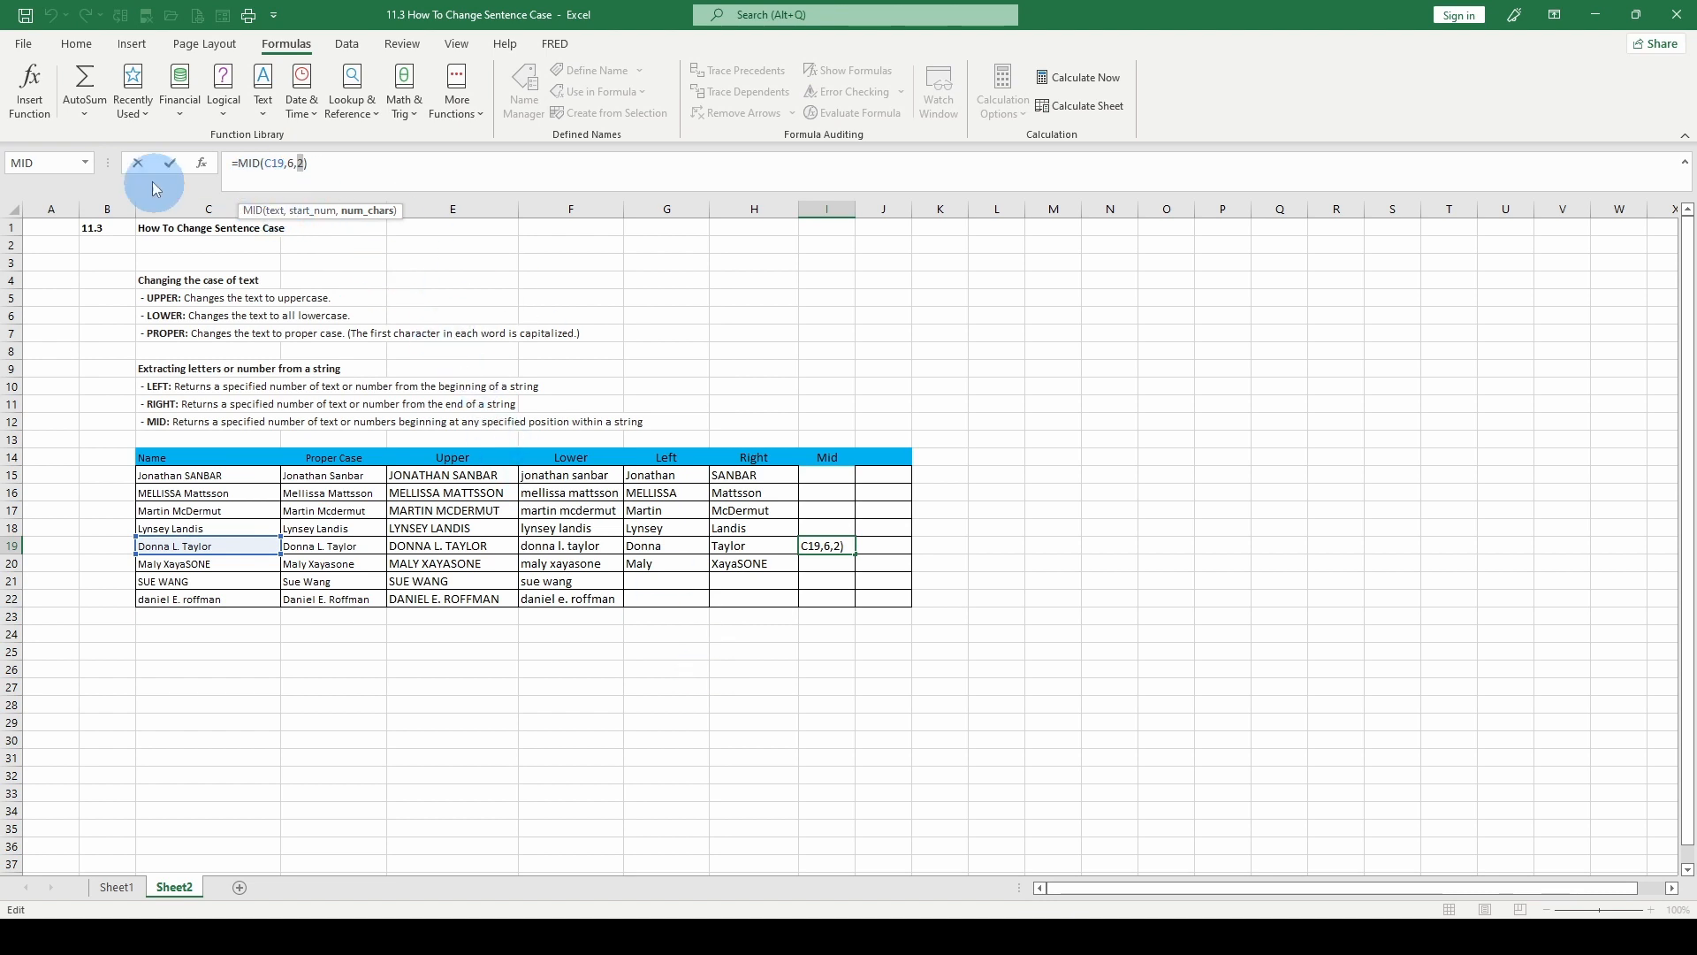
{"action": "left_click", "coordinate": [202, 166]}
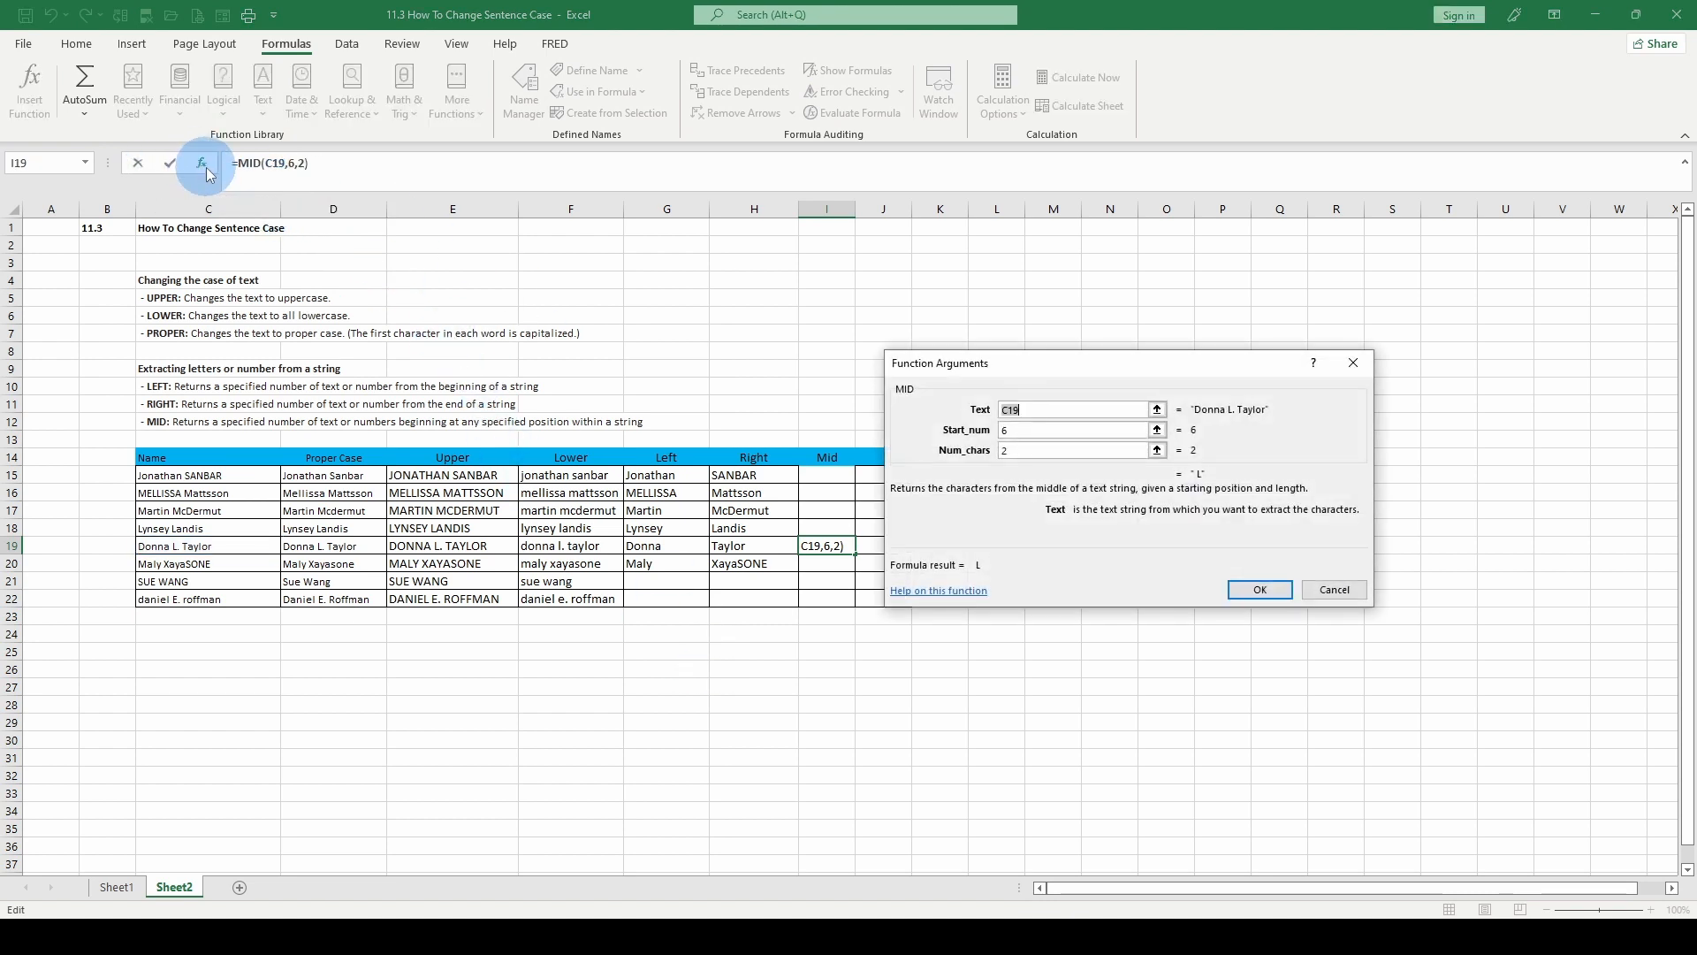
{"action": "left_click", "coordinate": [1023, 450]}
{"action": "type", "text": "3"}
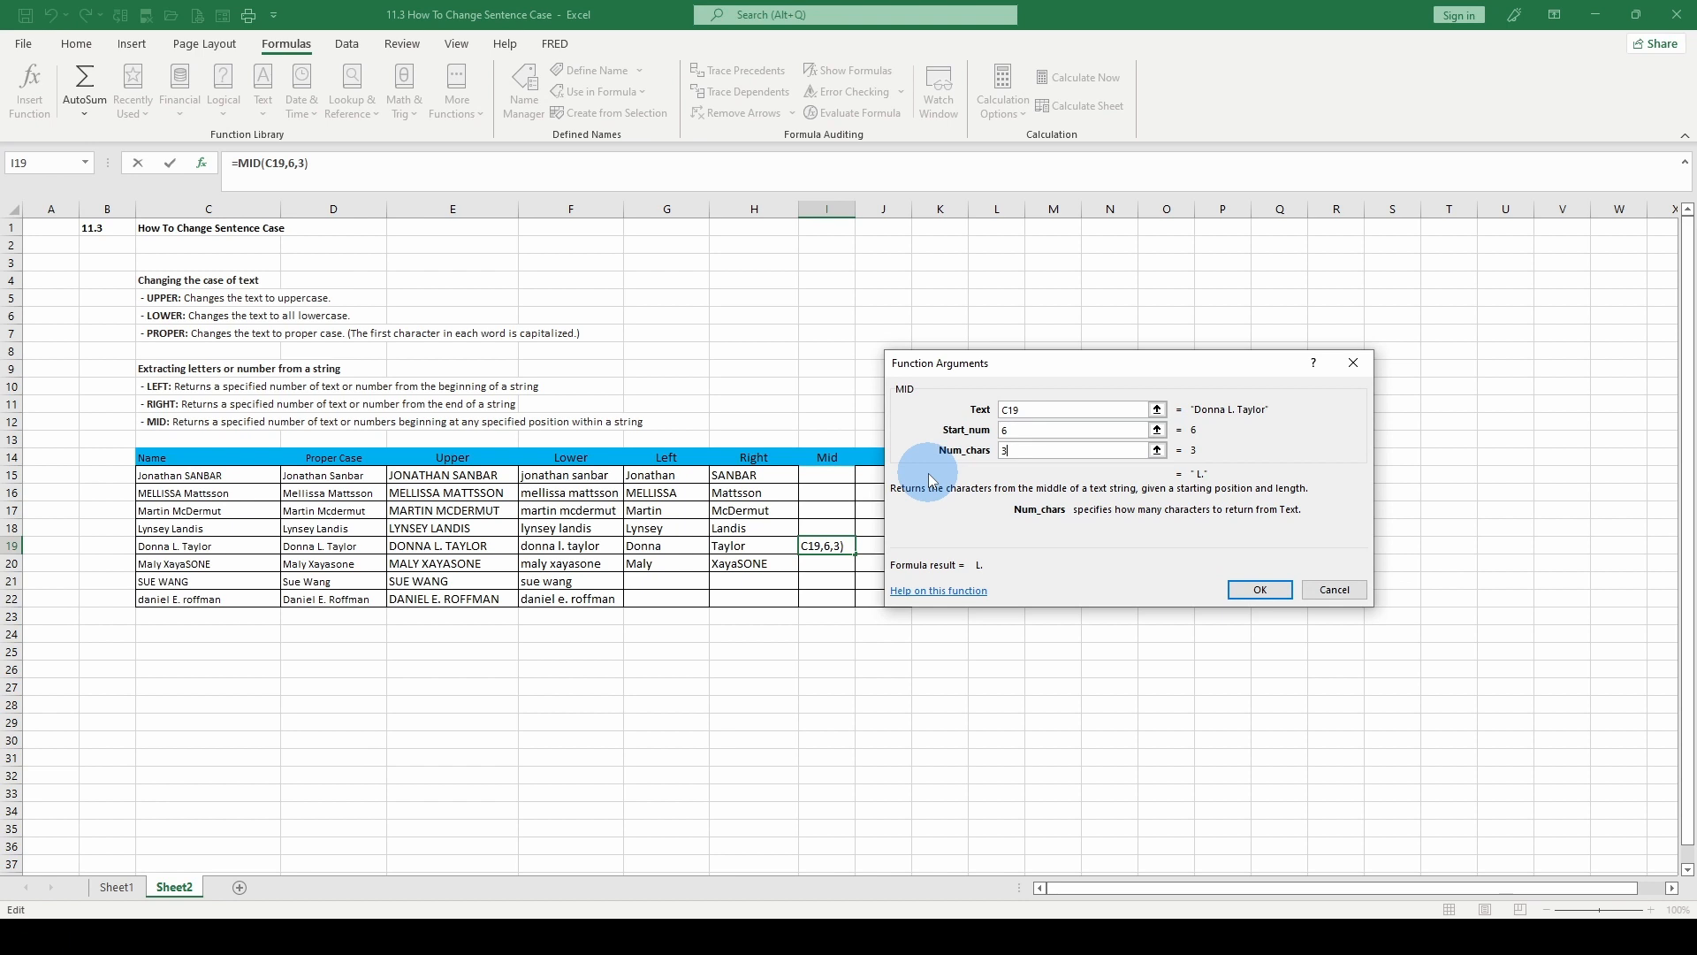
{"action": "left_click", "coordinate": [1001, 431]}
{"action": "type", "text": "7"}
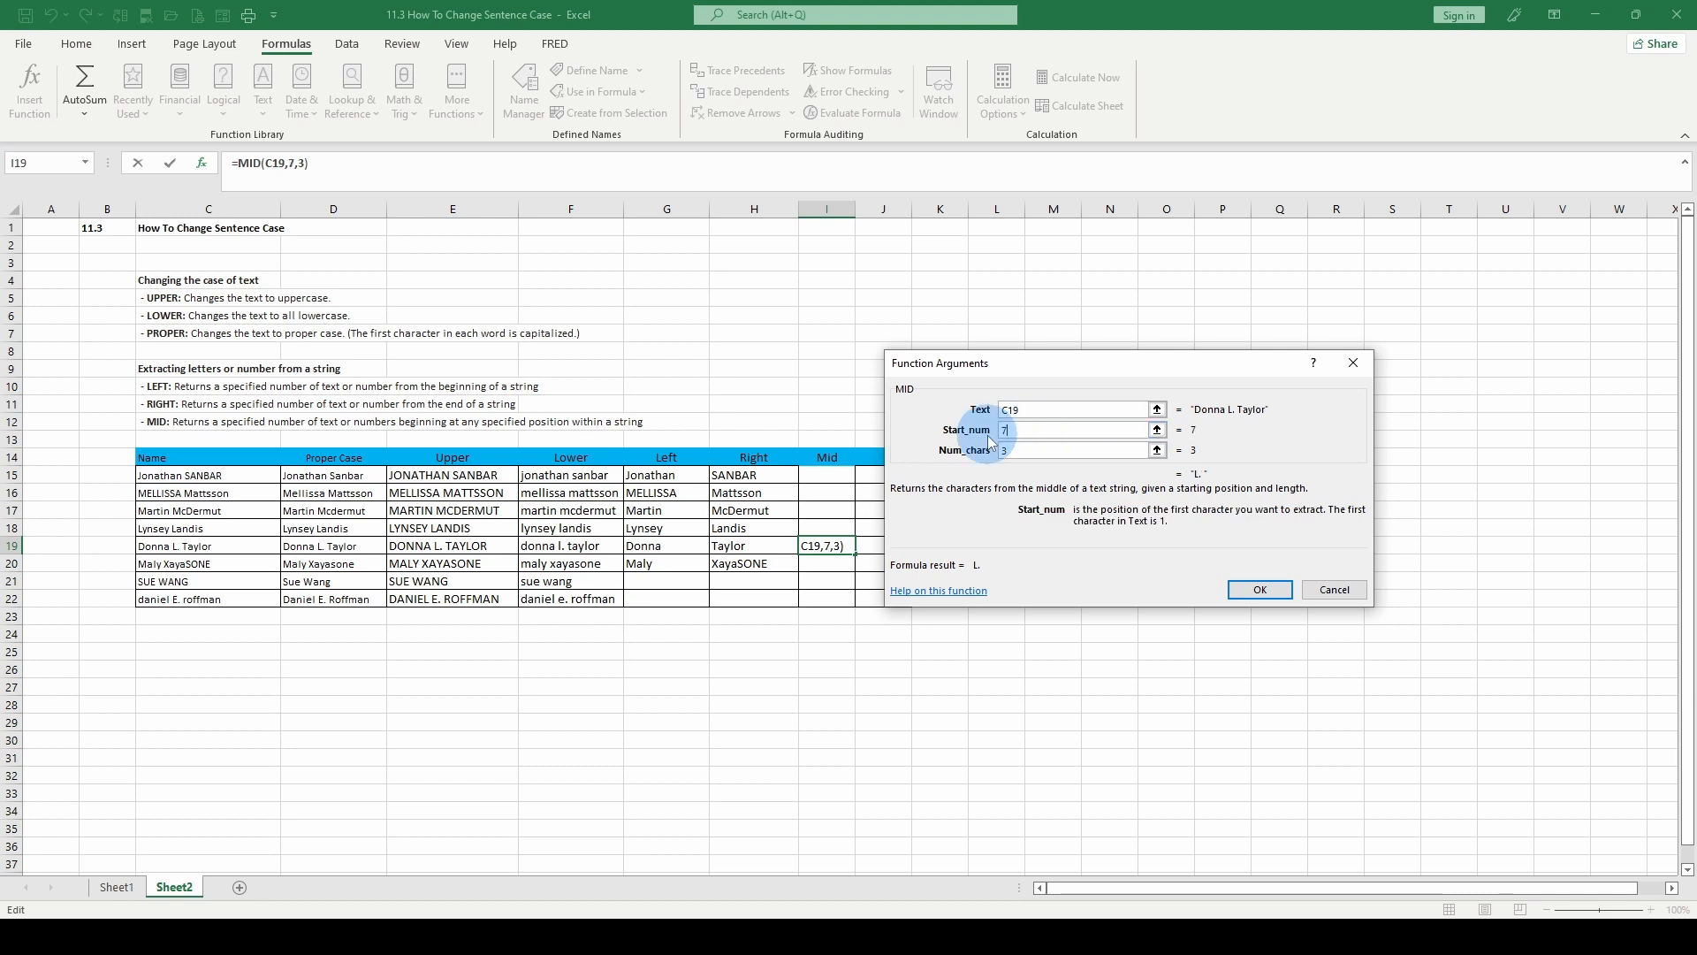
{"action": "left_click", "coordinate": [1016, 451]}
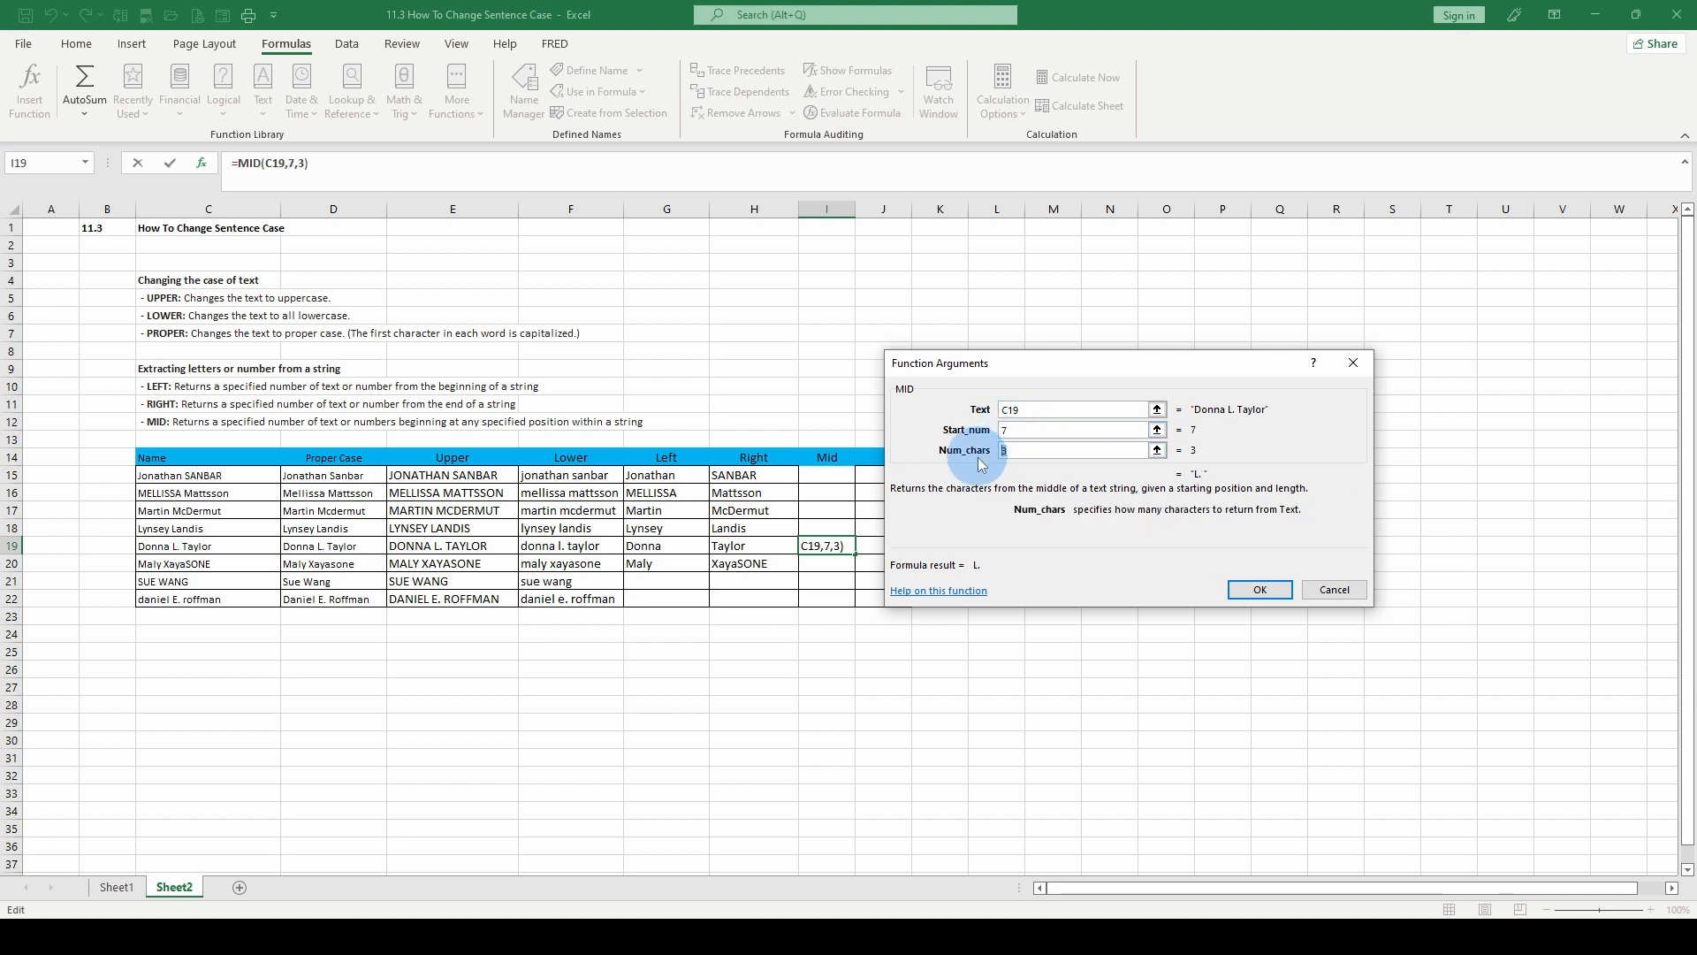
{"action": "type", "text": "2"}
{"action": "left_click", "coordinate": [1262, 590]}
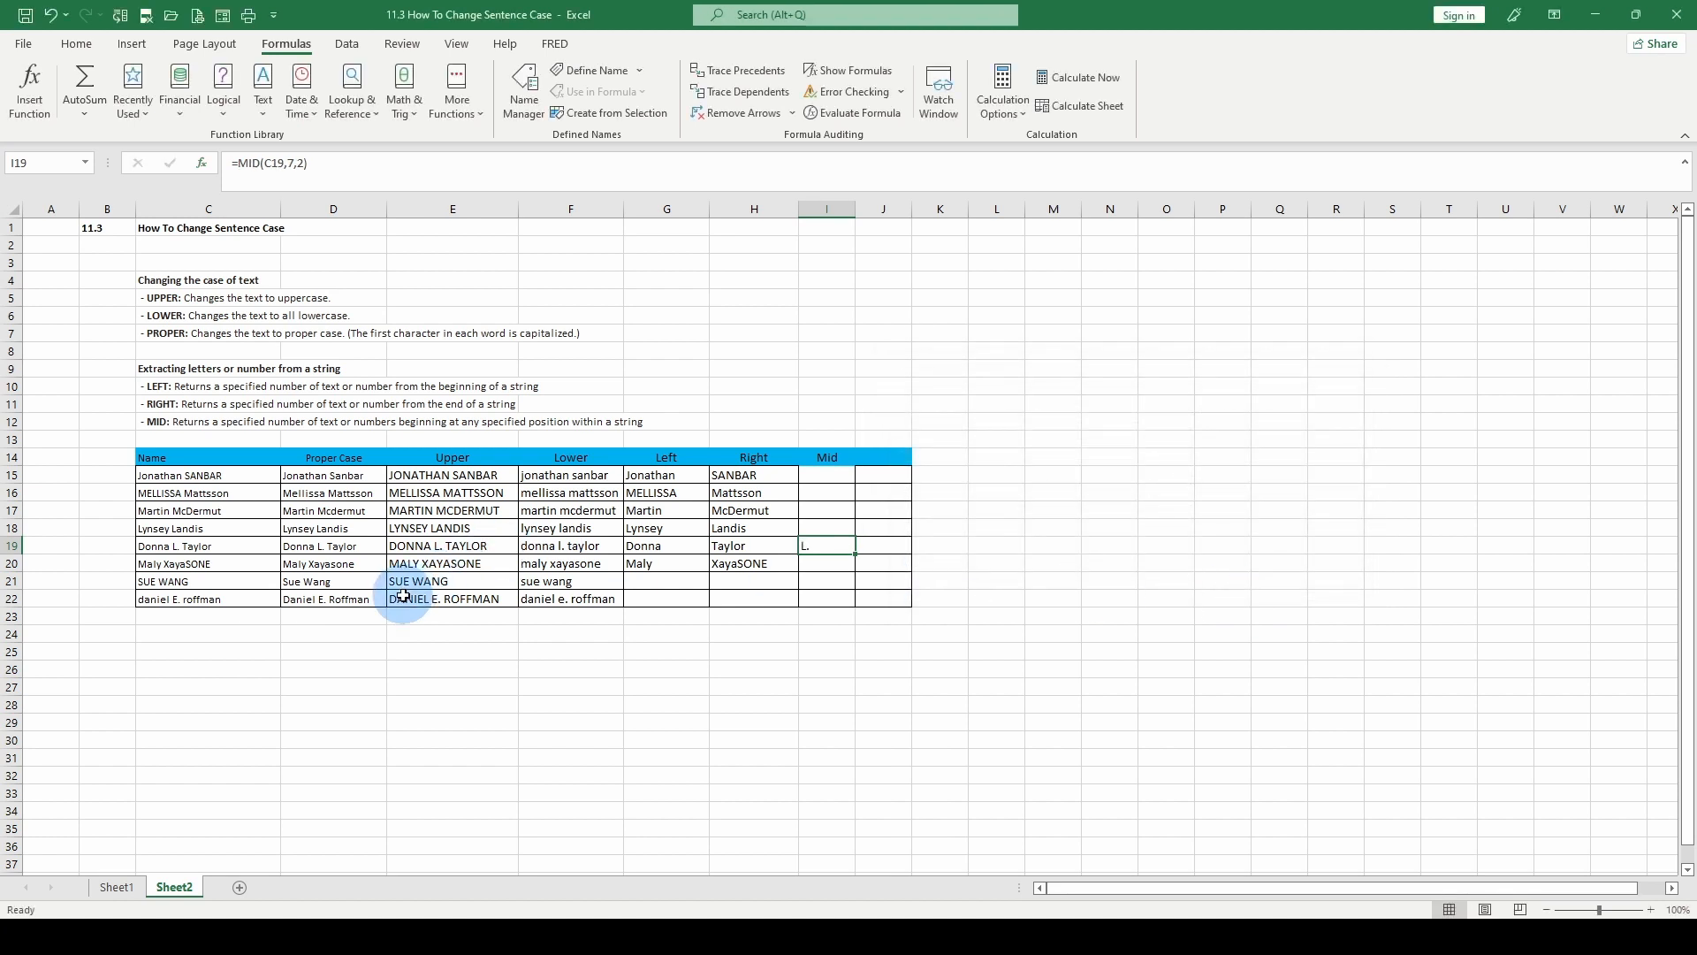
{"action": "left_click", "coordinate": [213, 547]}
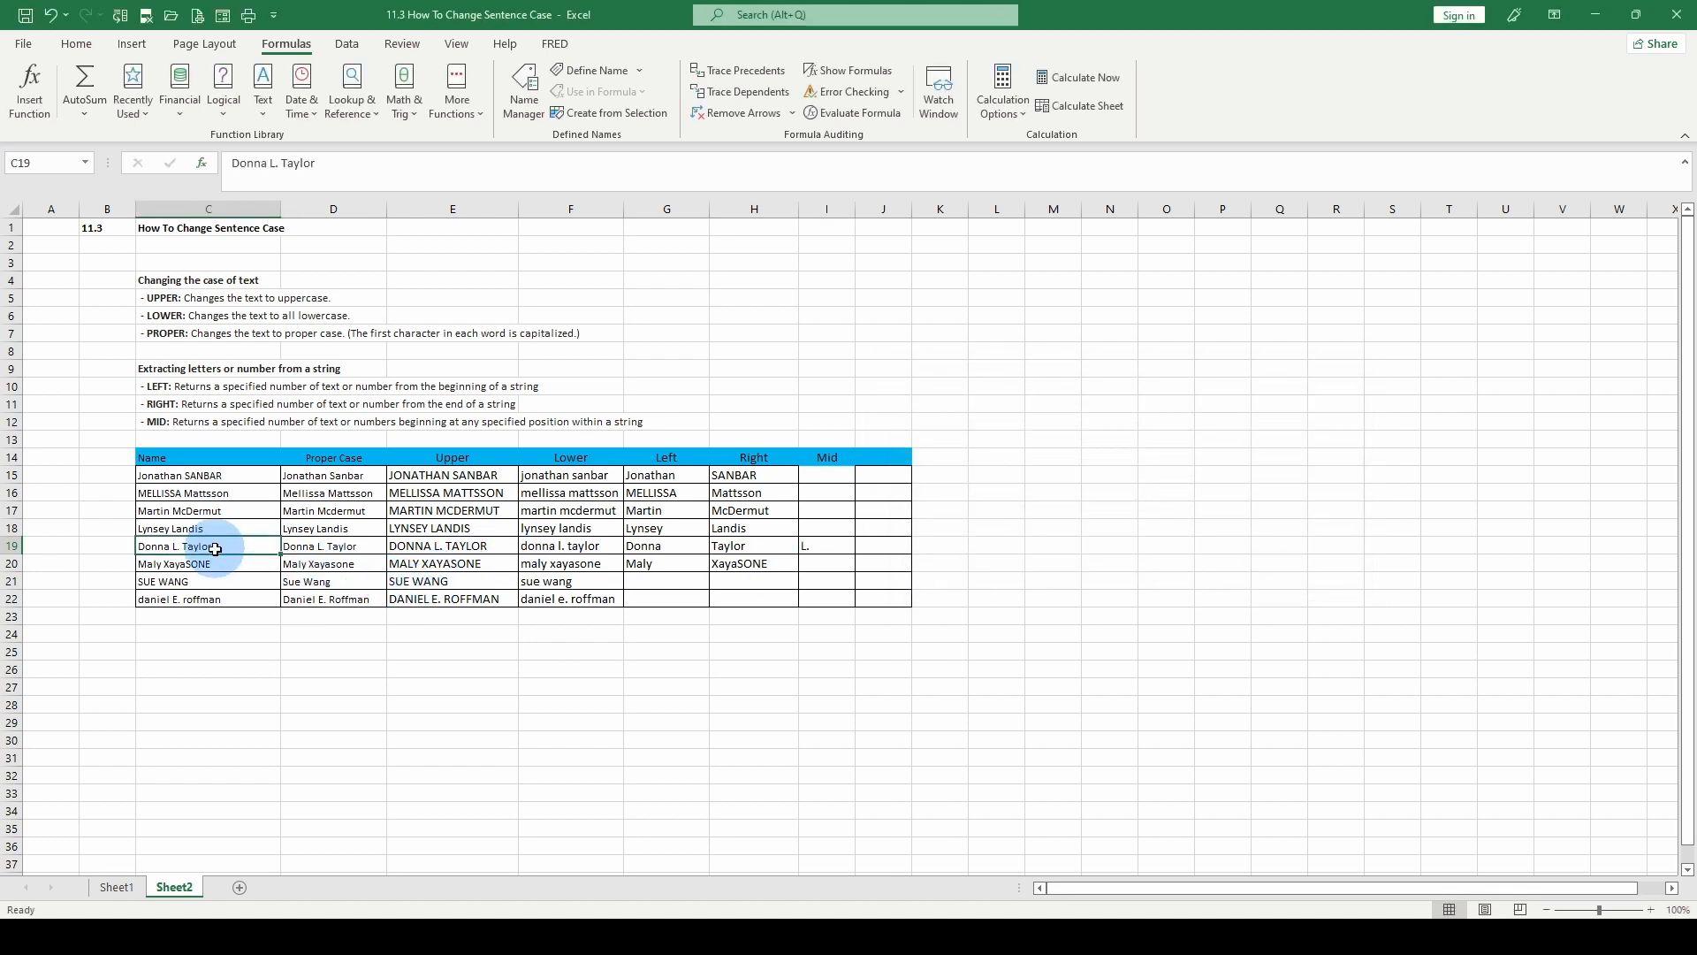
{"action": "left_click", "coordinate": [232, 167]}
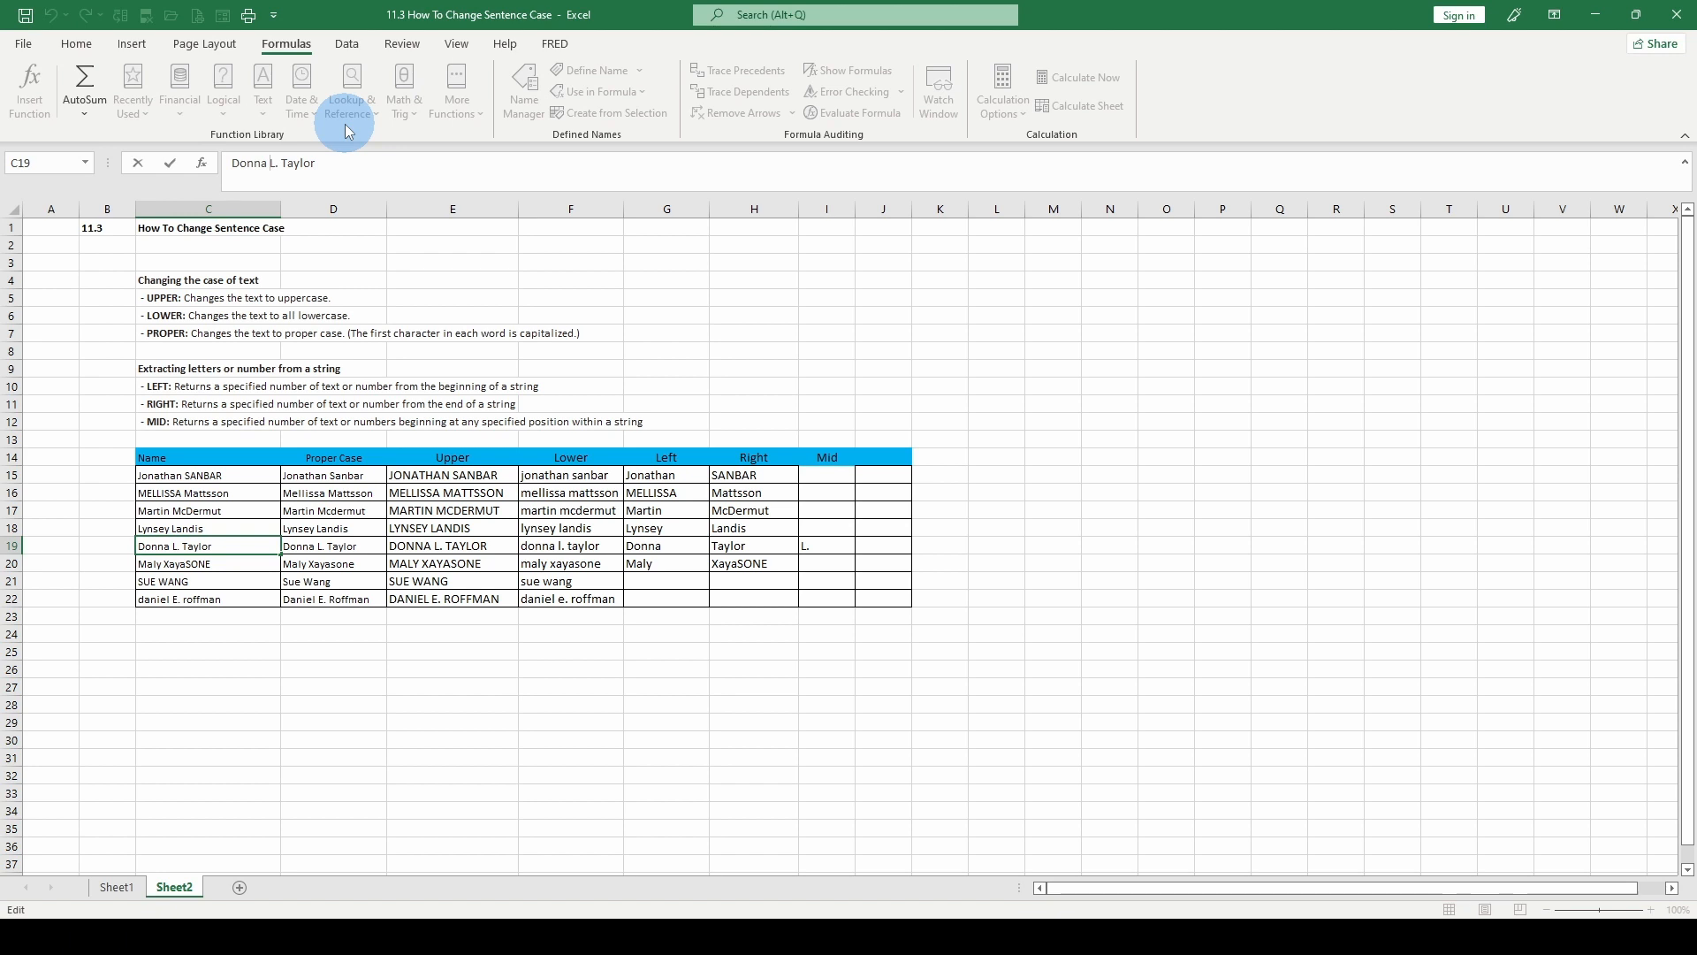
{"action": "left_click", "coordinate": [775, 599]}
Step: Copy the MID formula from I19 to I22
{"action": "left_click", "coordinate": [822, 549]}
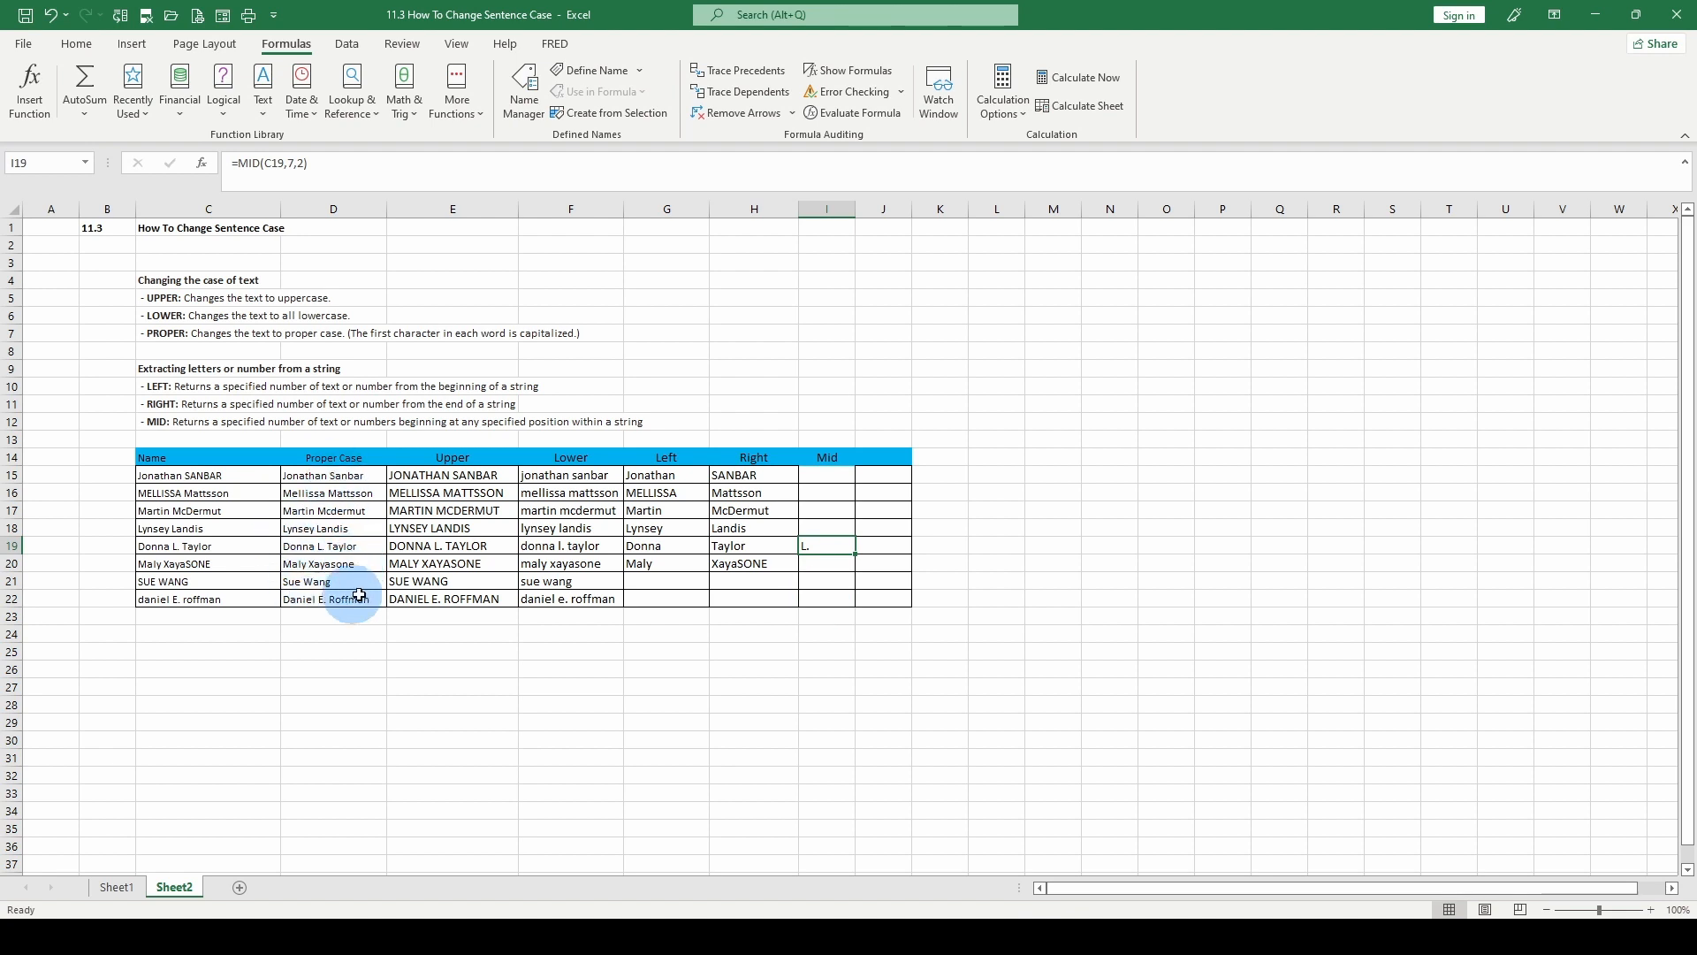
{"action": "right_click", "coordinate": [815, 548]}
{"action": "left_click", "coordinate": [875, 86]}
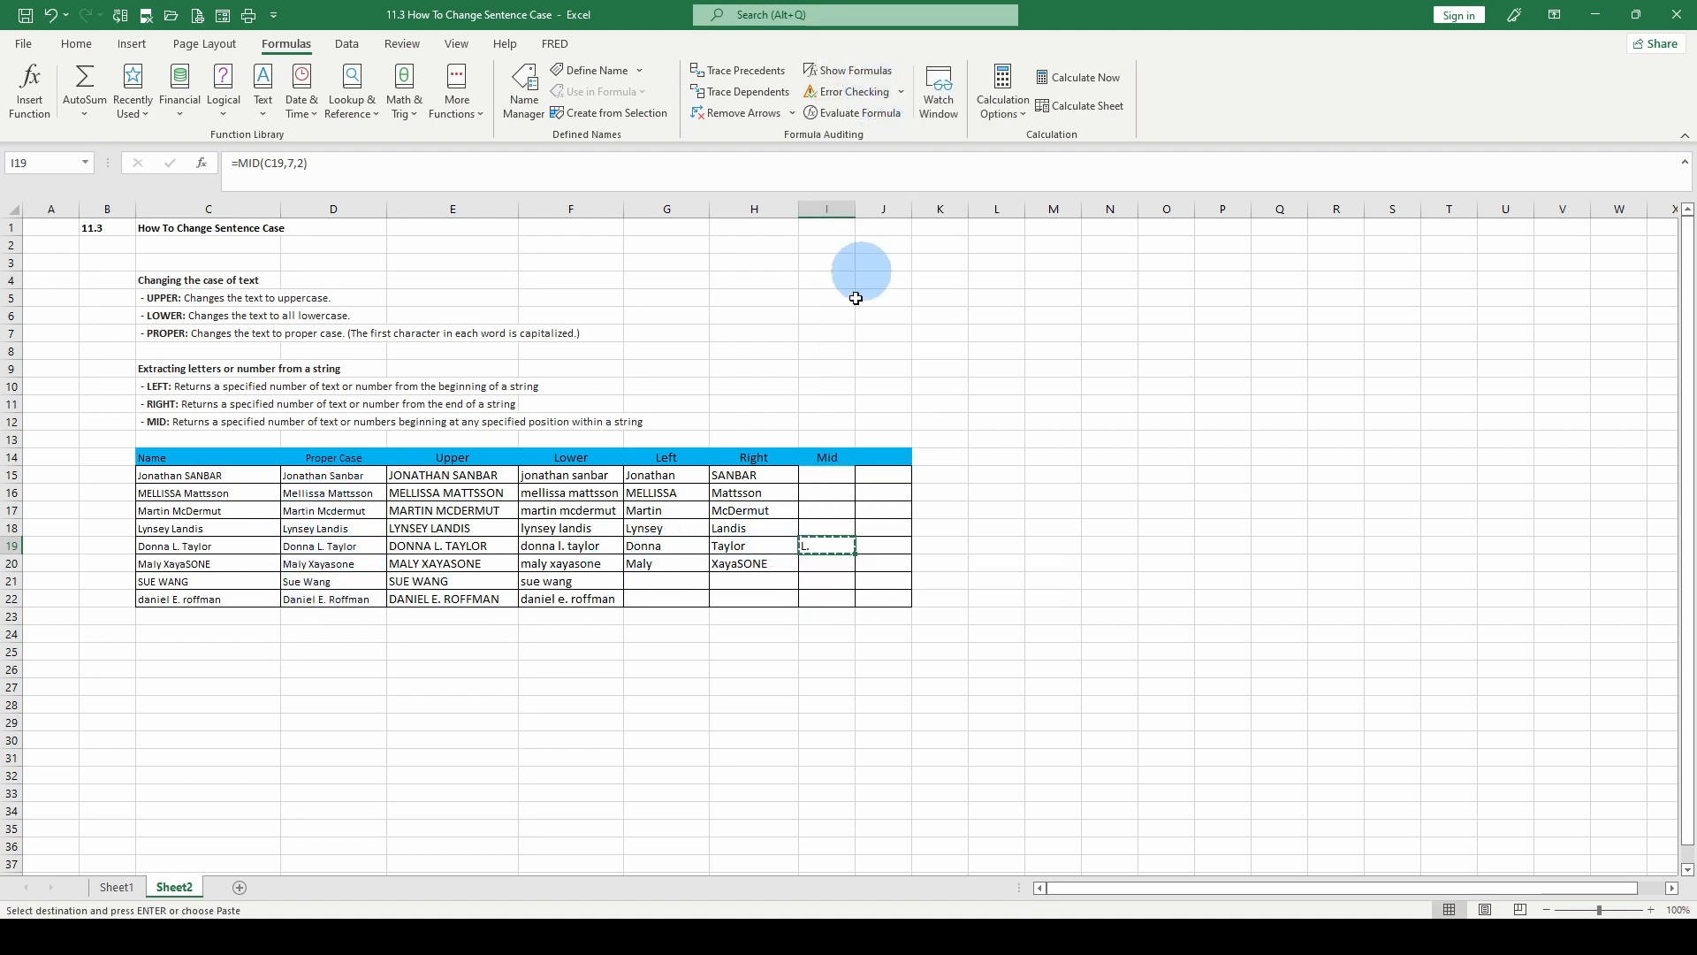
{"action": "left_click", "coordinate": [819, 602]}
{"action": "right_click", "coordinate": [819, 603]}
{"action": "key", "text": "p"}
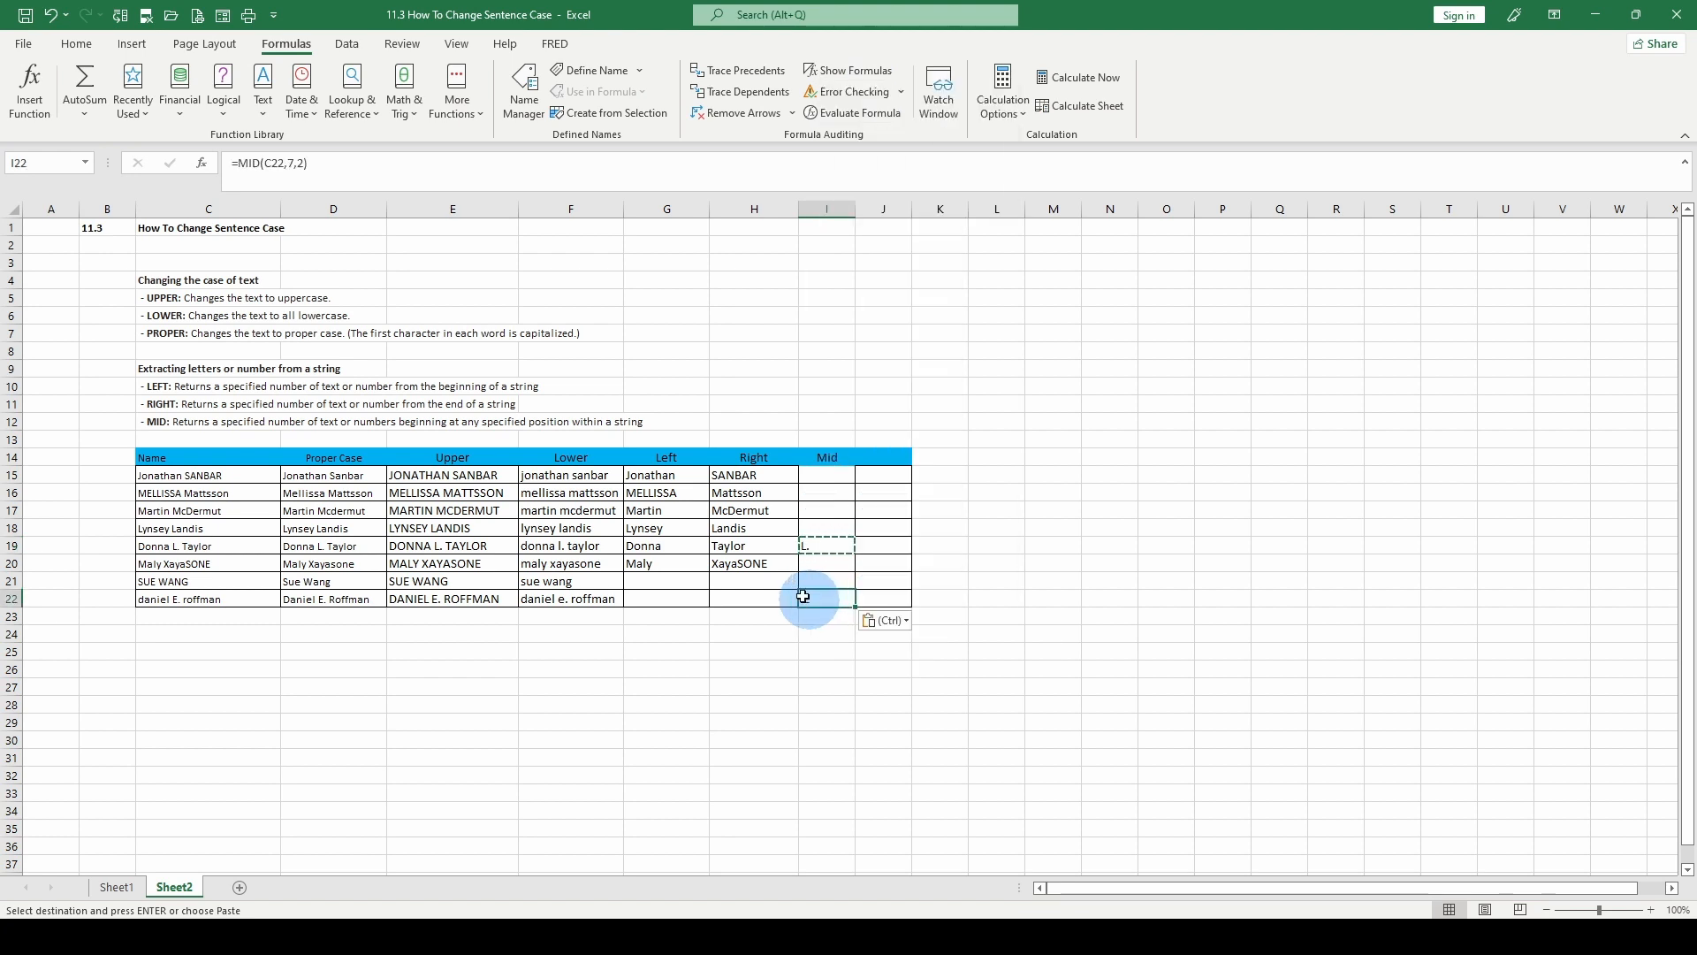
Step: Count the characters before the middle initial in C22 and set the start position of the MID formula in I22 to 8
{"action": "left_click", "coordinate": [166, 598]}
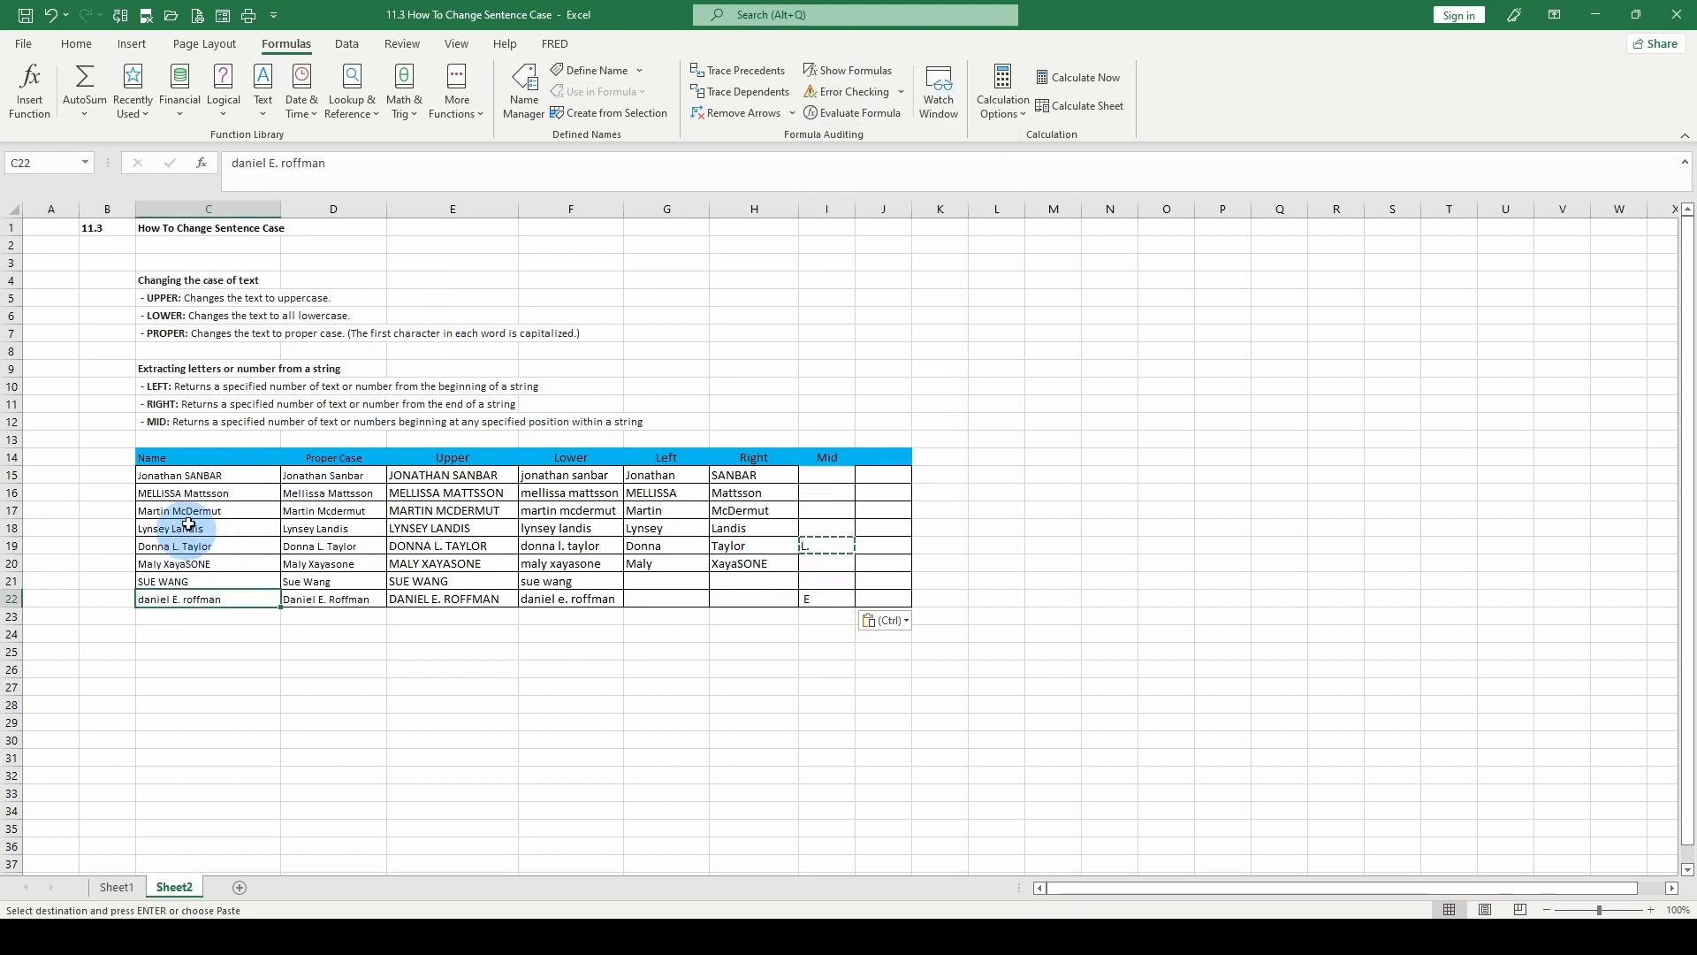
{"action": "key", "text": "Escape"}
{"action": "left_click", "coordinate": [229, 163]}
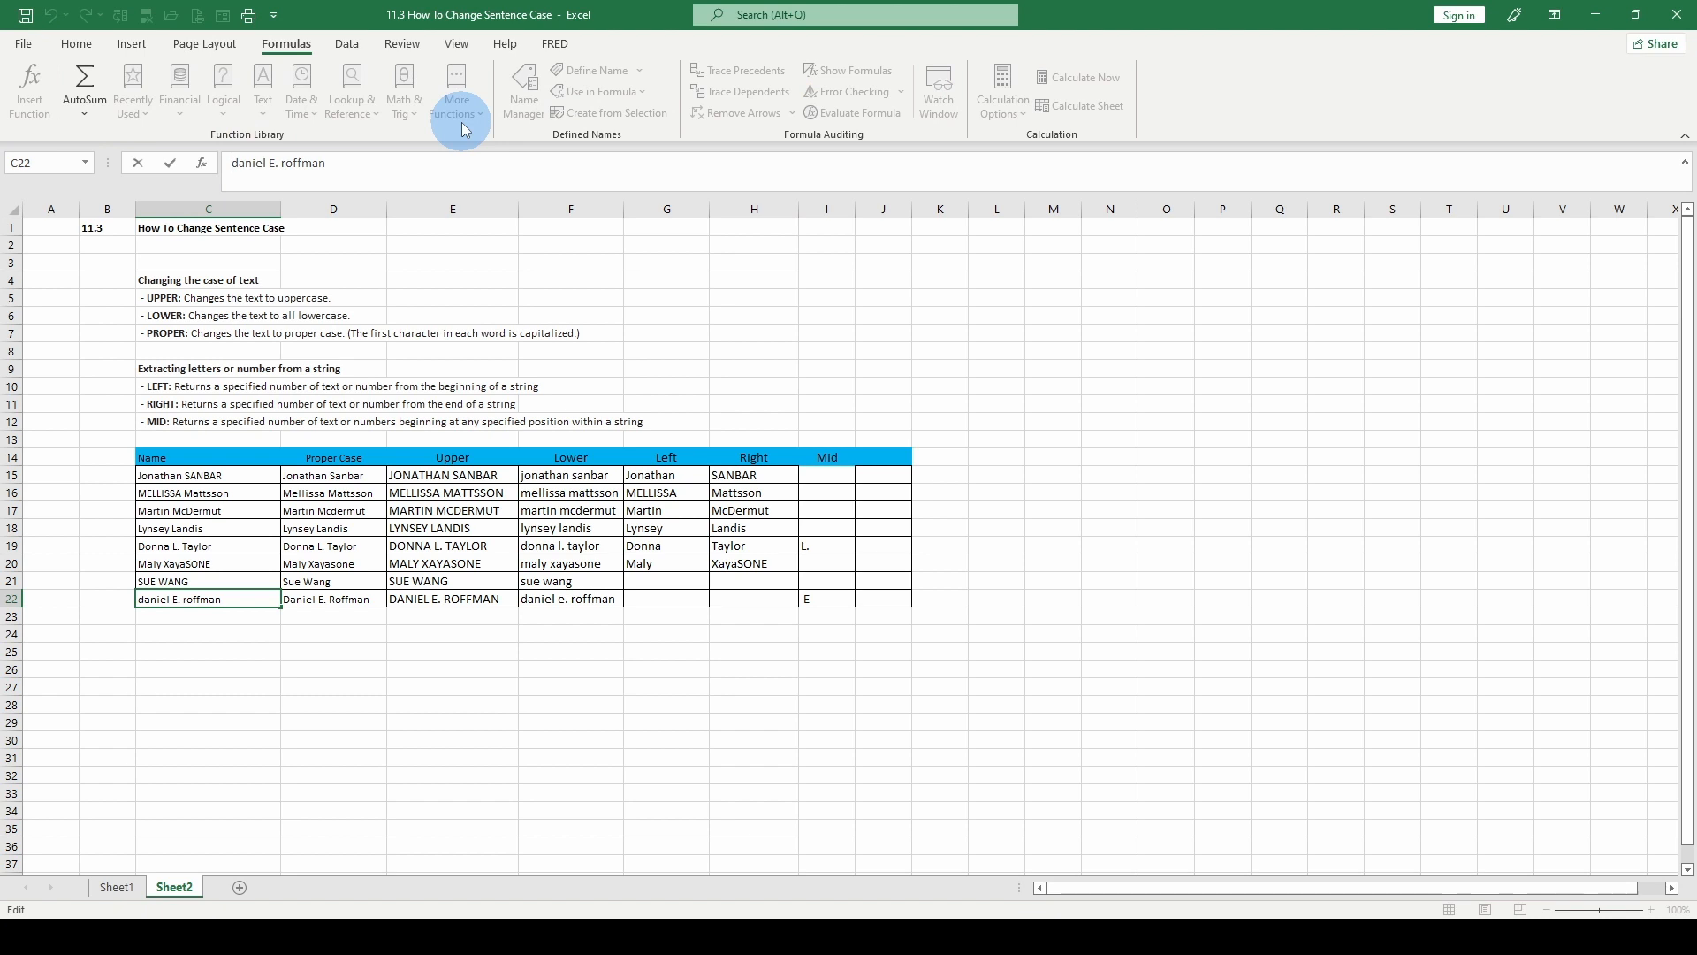
{"action": "key", "text": "Right"}
{"action": "key", "text": "Right"}
{"action": "key", "text": "Right"}
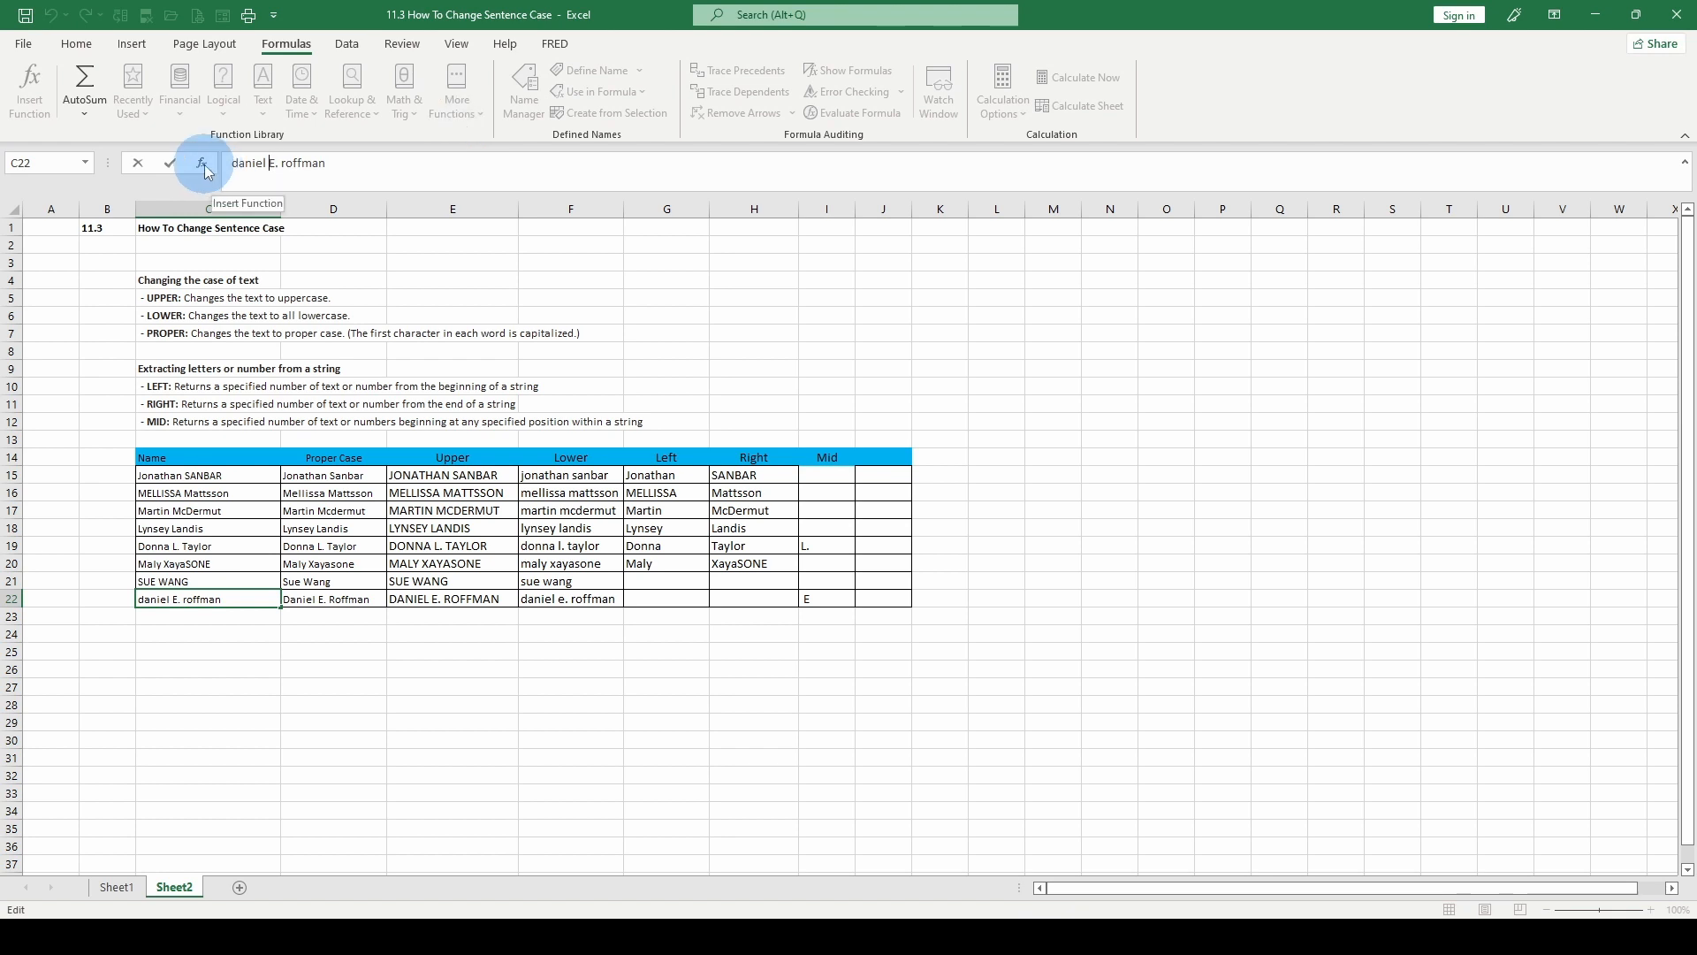
{"action": "left_click", "coordinate": [809, 596]}
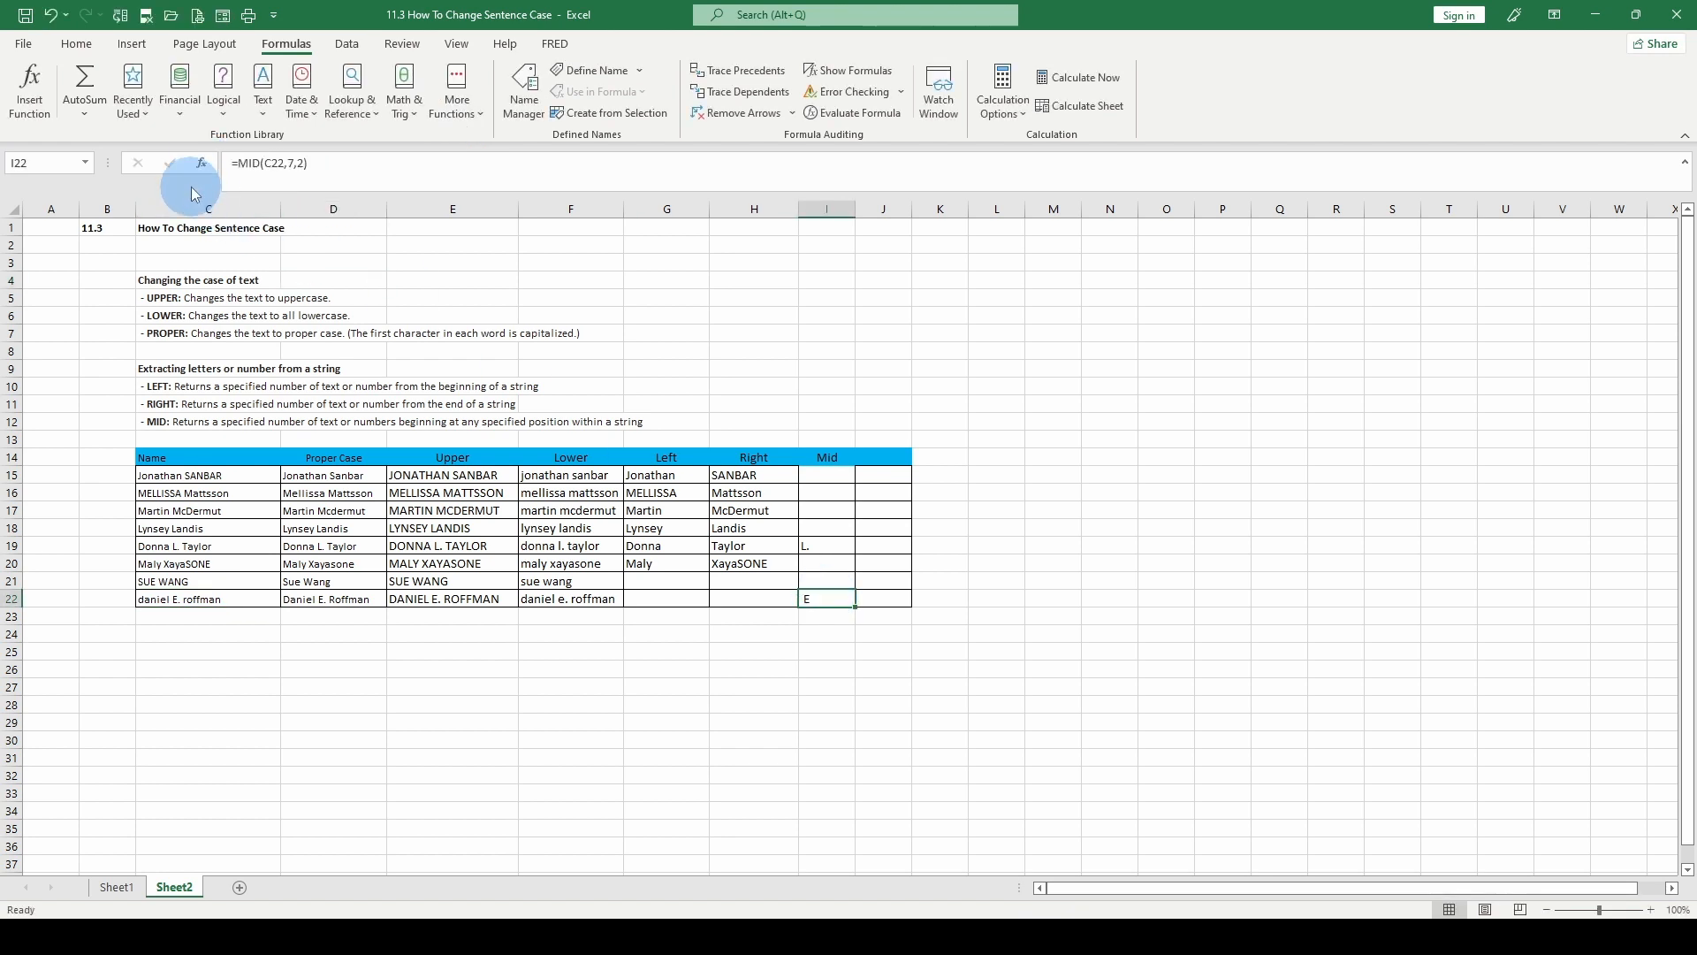
{"action": "left_click", "coordinate": [202, 169]}
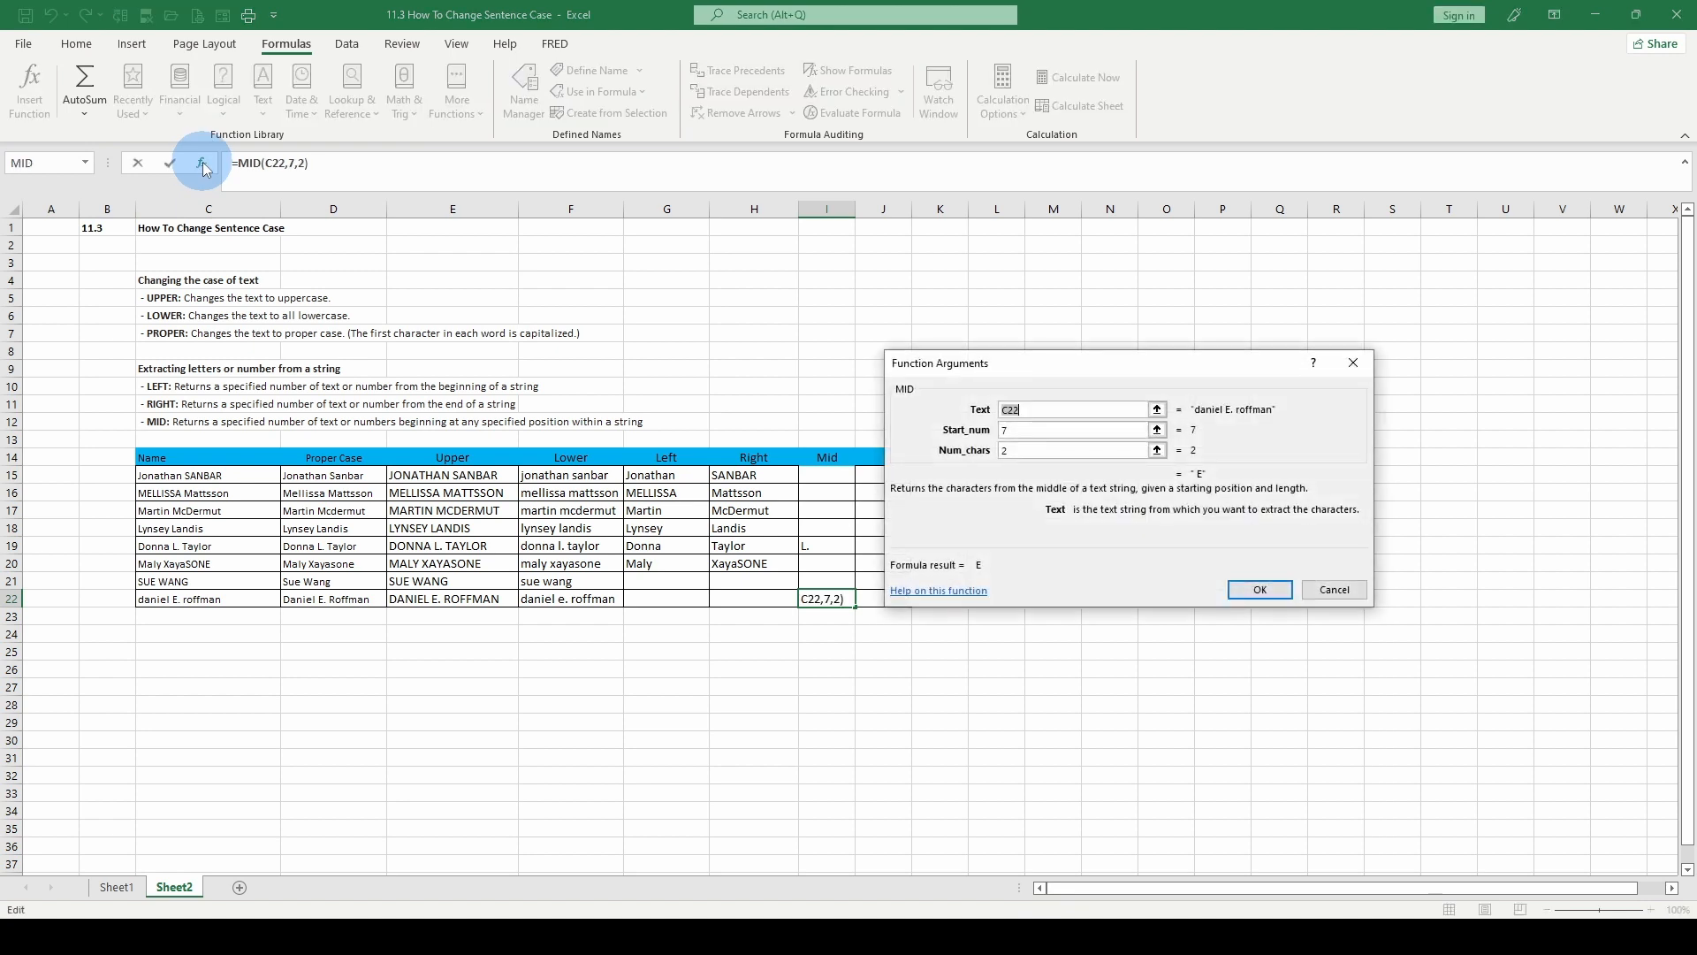
{"action": "double_click", "coordinate": [1055, 430]}
{"action": "type", "text": "8"}
{"action": "left_click", "coordinate": [1259, 593]}
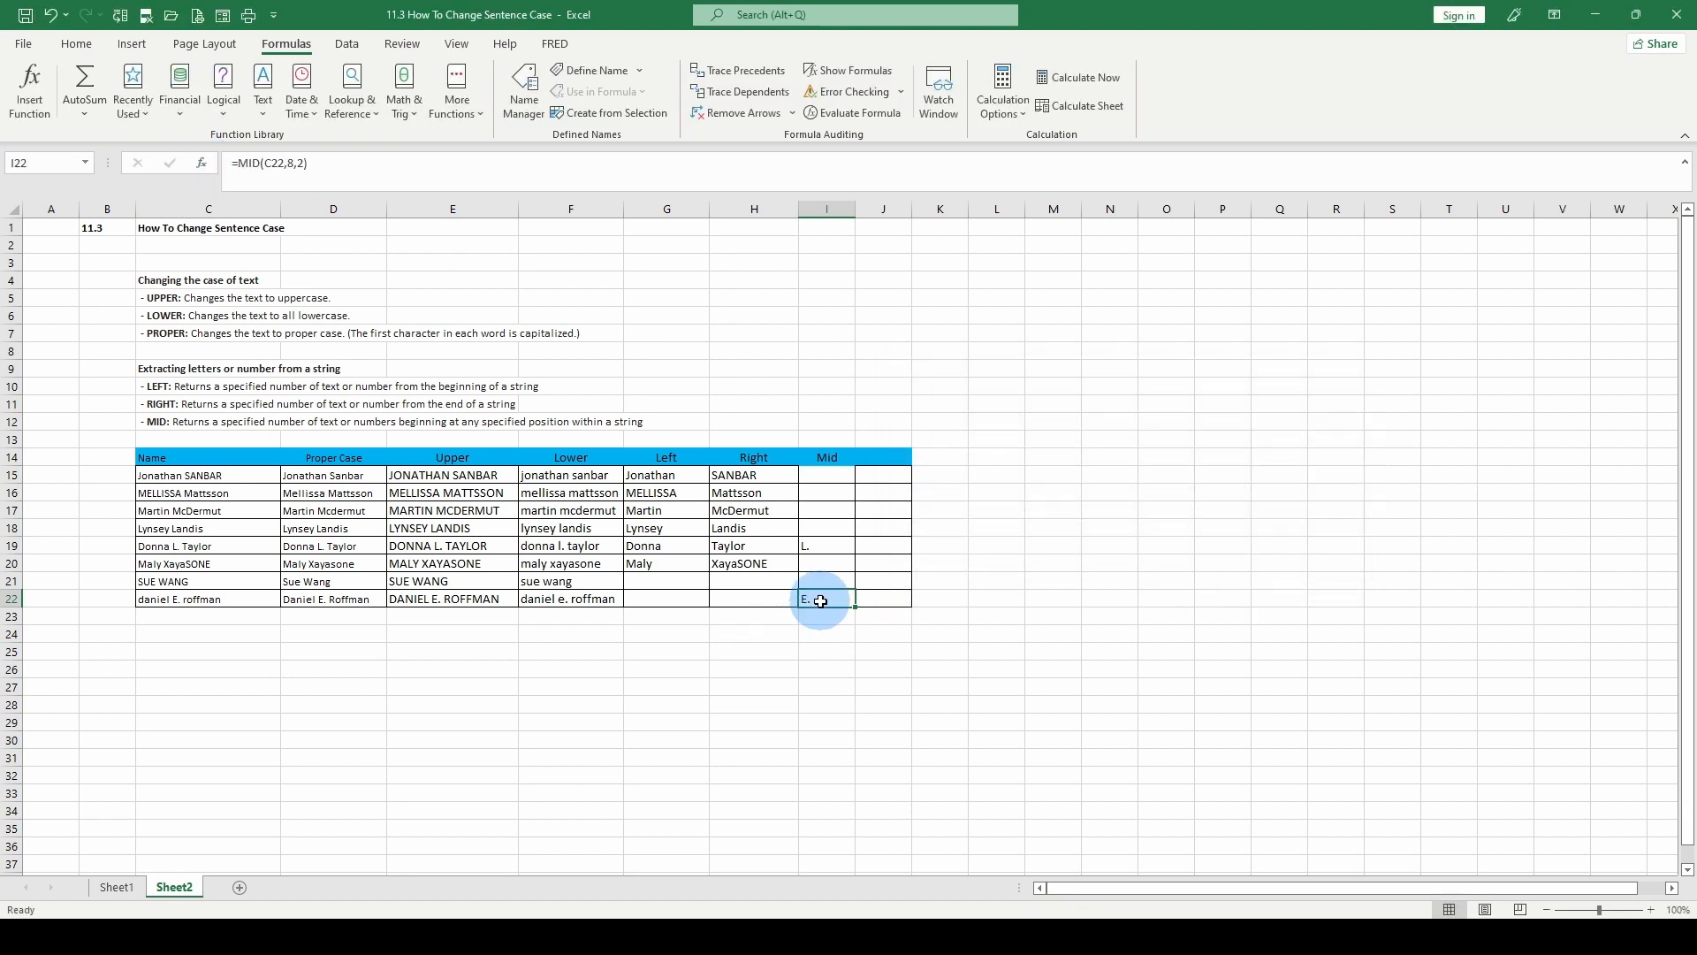
Step: Check the character positions of the name in C22 against the MID formula in I22
{"action": "left_click", "coordinate": [171, 601]}
{"action": "left_click", "coordinate": [237, 162]}
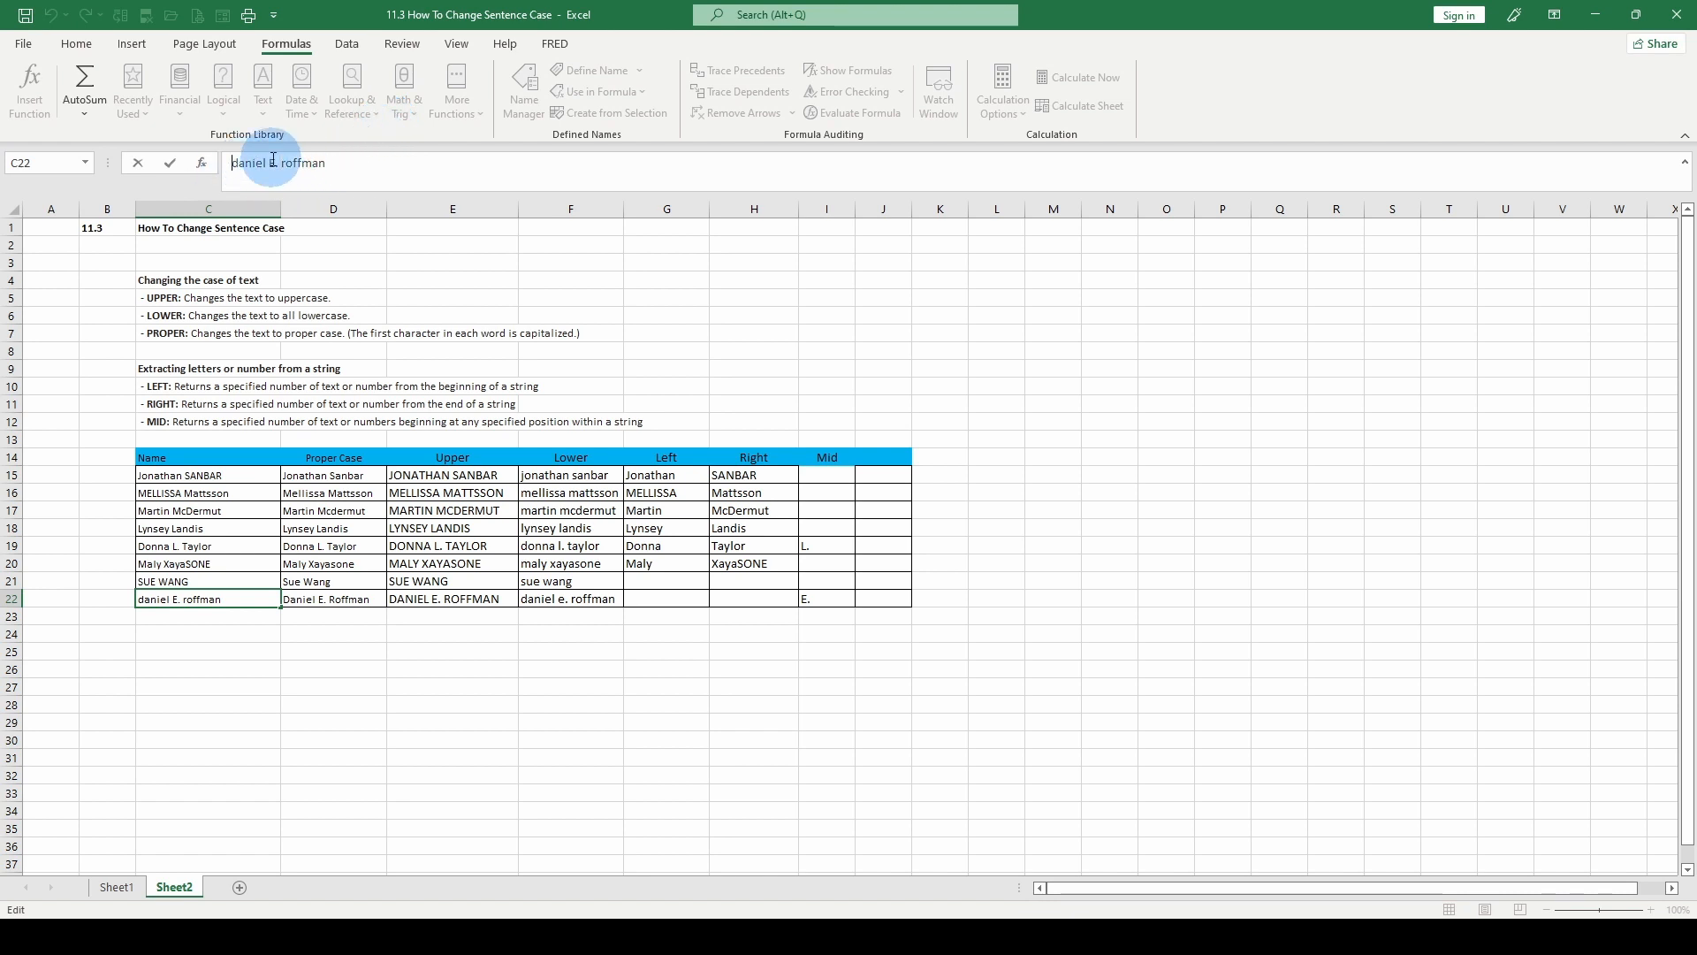
{"action": "left_click", "coordinate": [234, 163]}
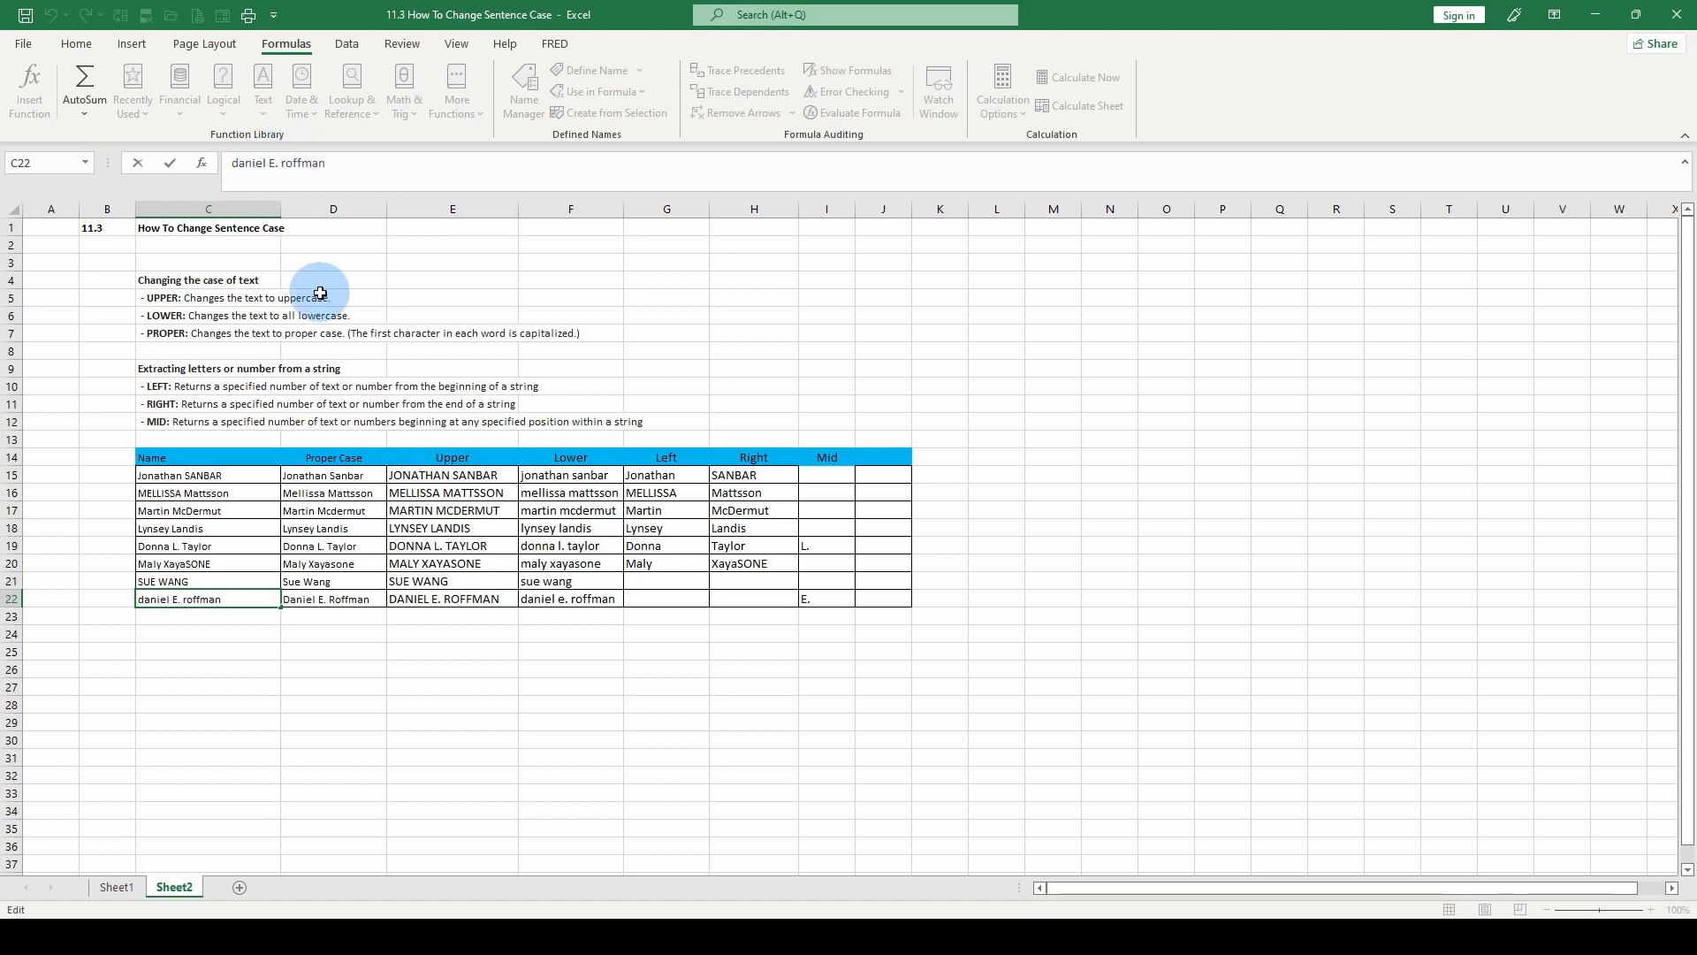
{"action": "left_click", "coordinate": [837, 598]}
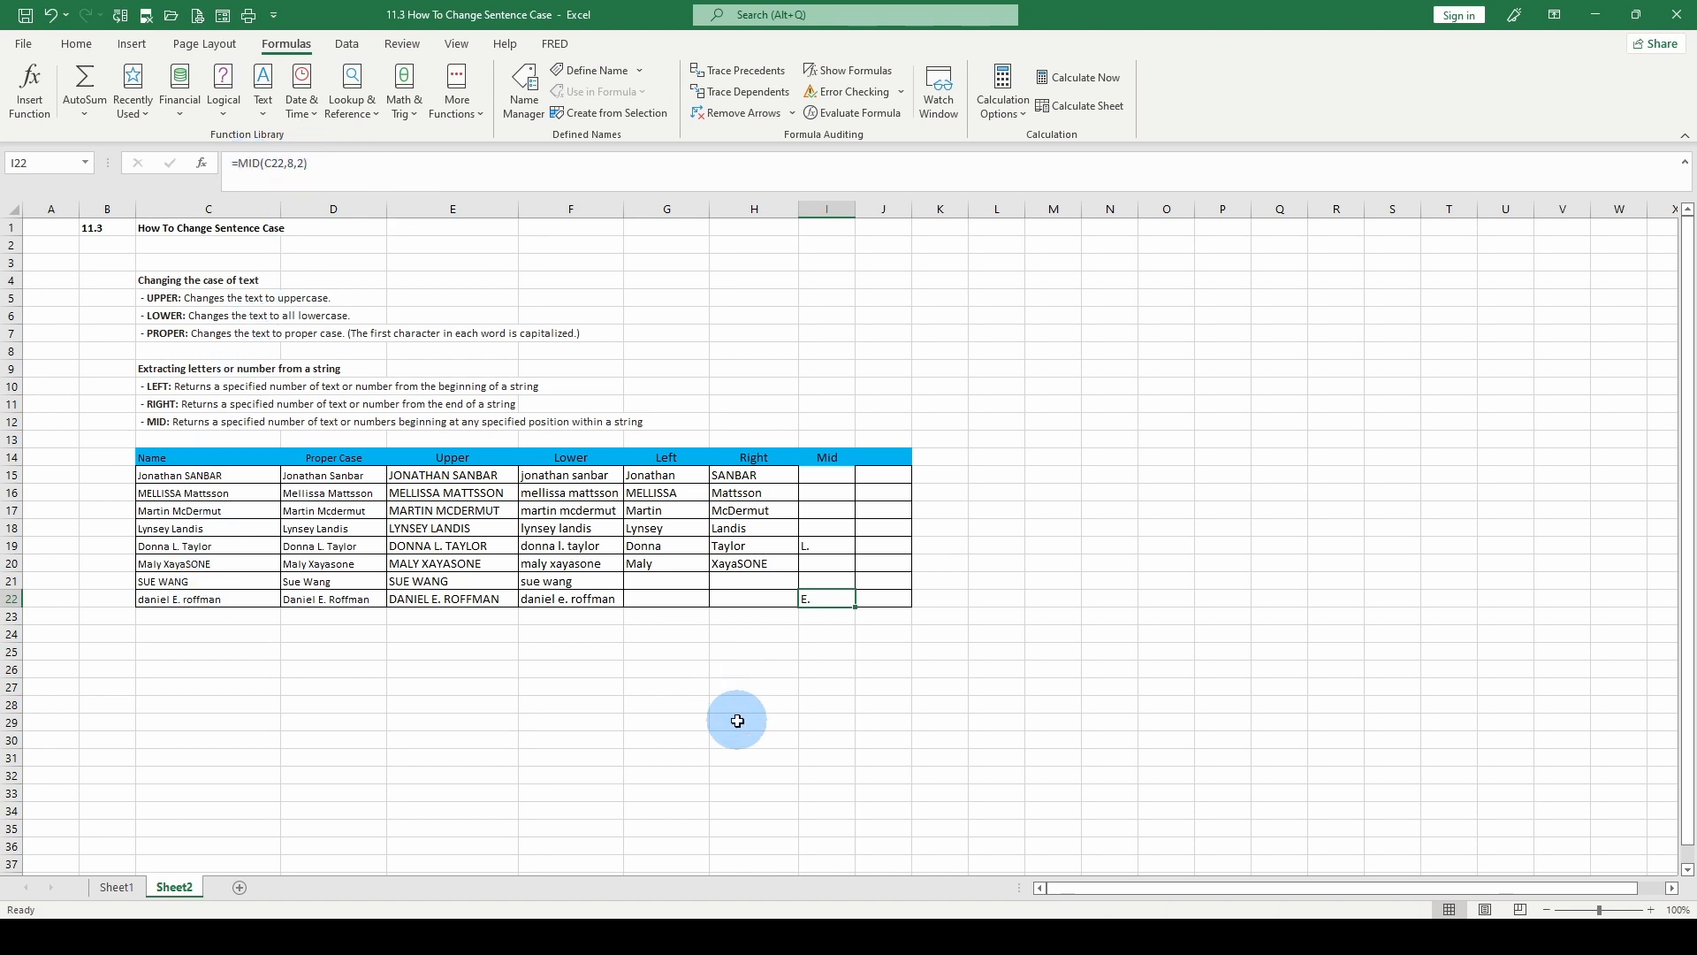
{"action": "key", "text": "Down"}
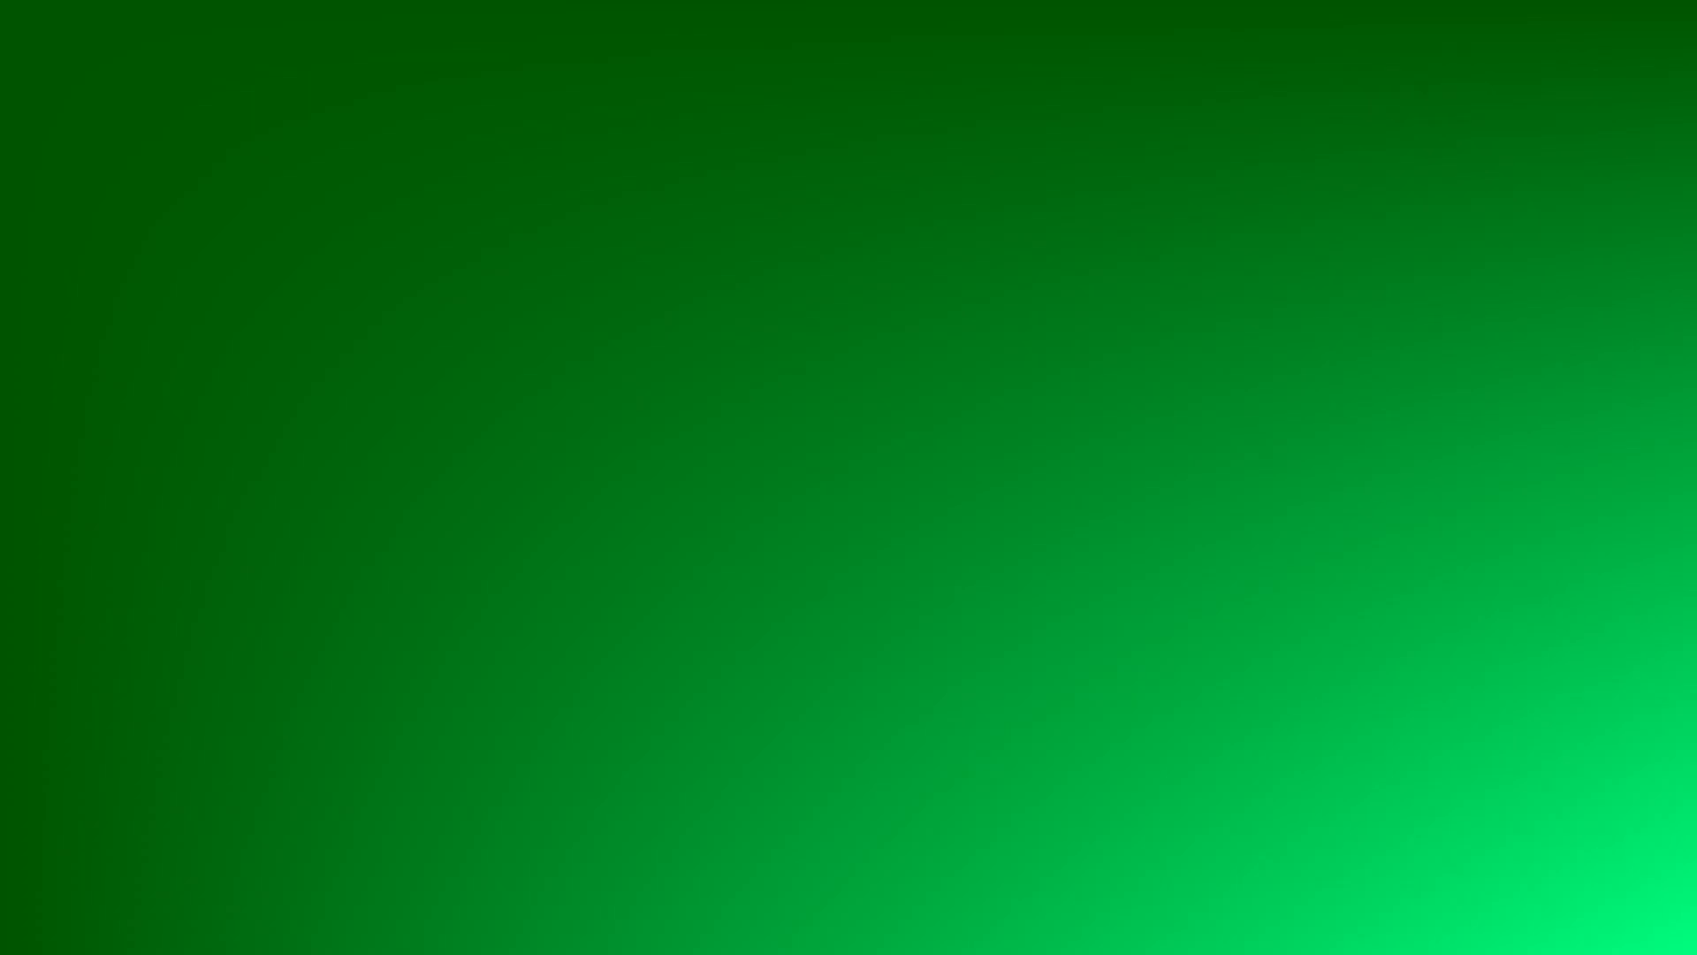